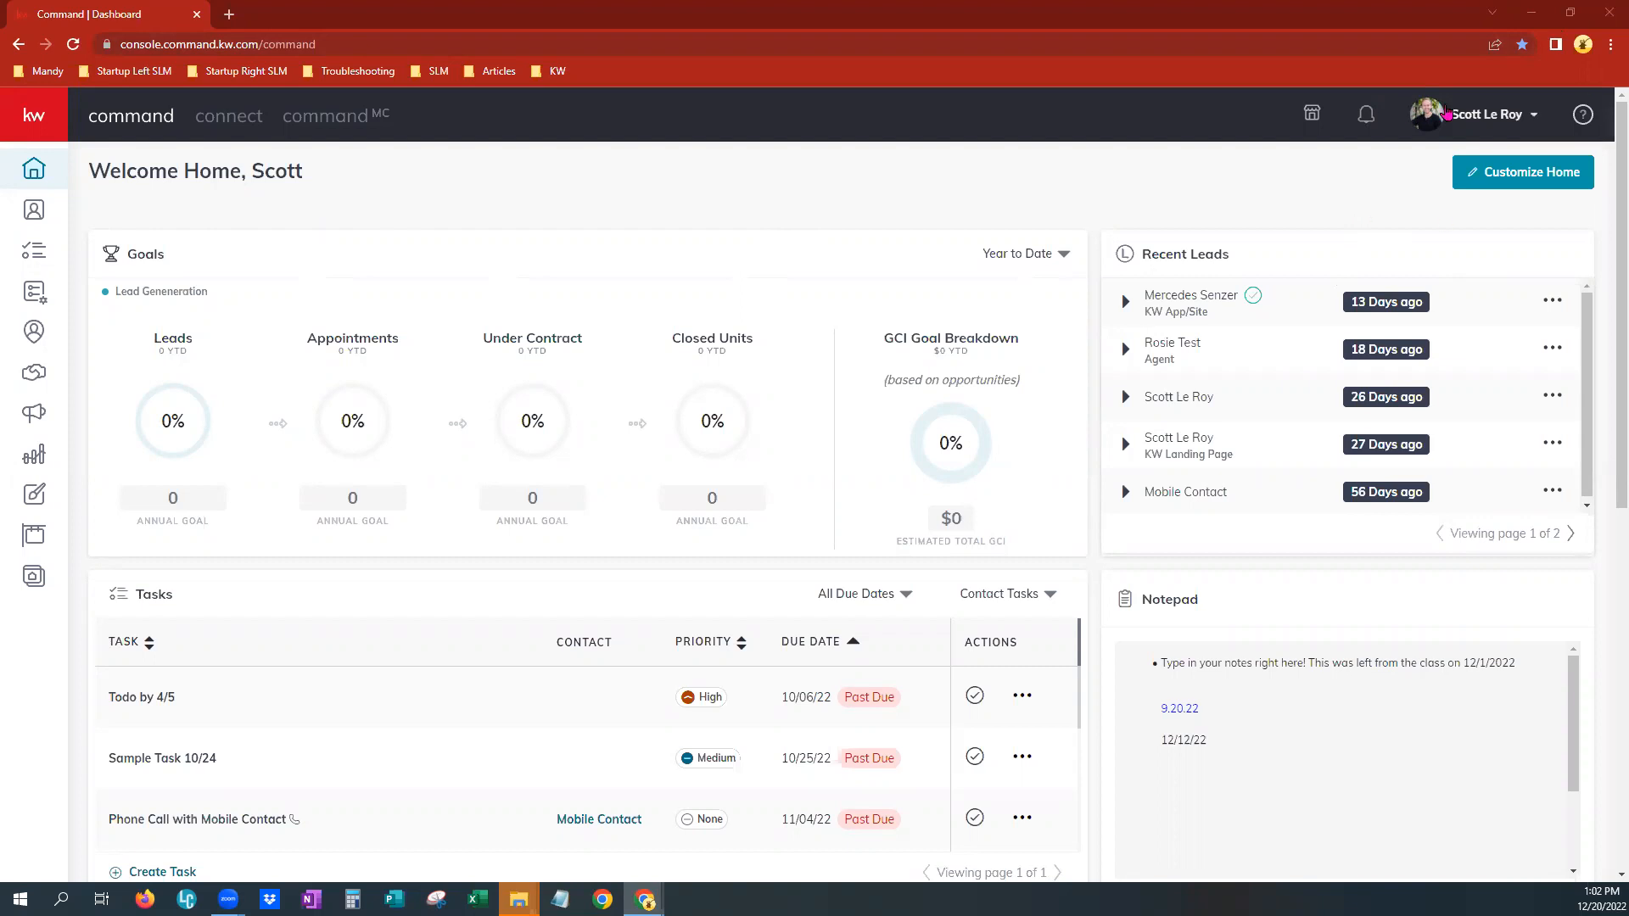
Open the account settings and go to the Marketing Profile page under Connect Settings
left_click(1446, 114)
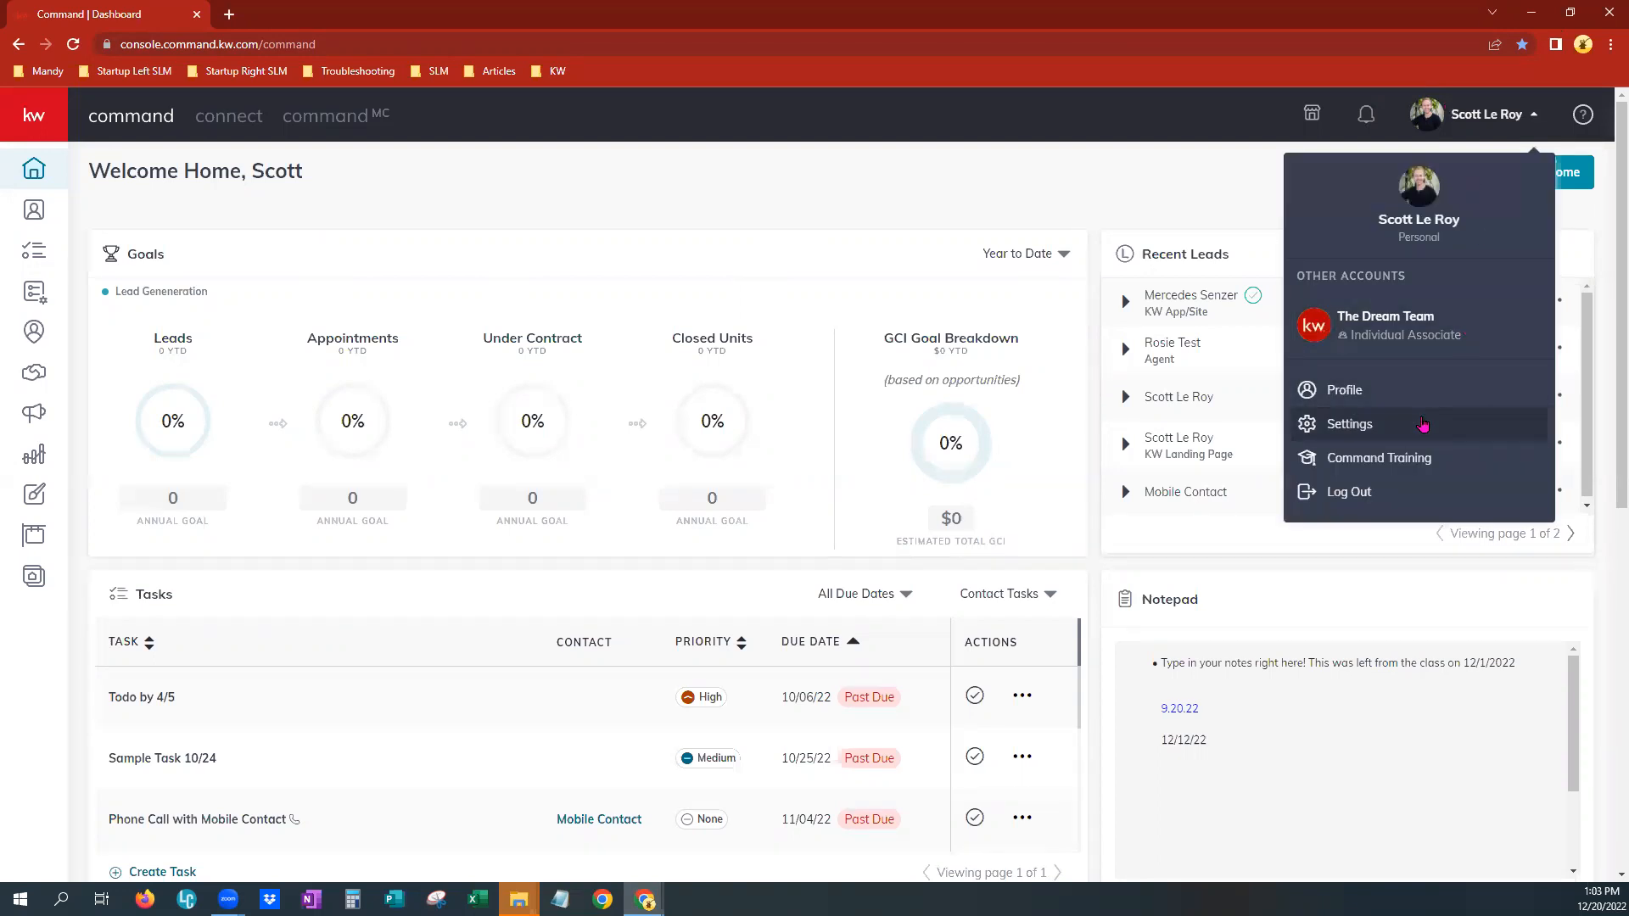
left_click(1423, 425)
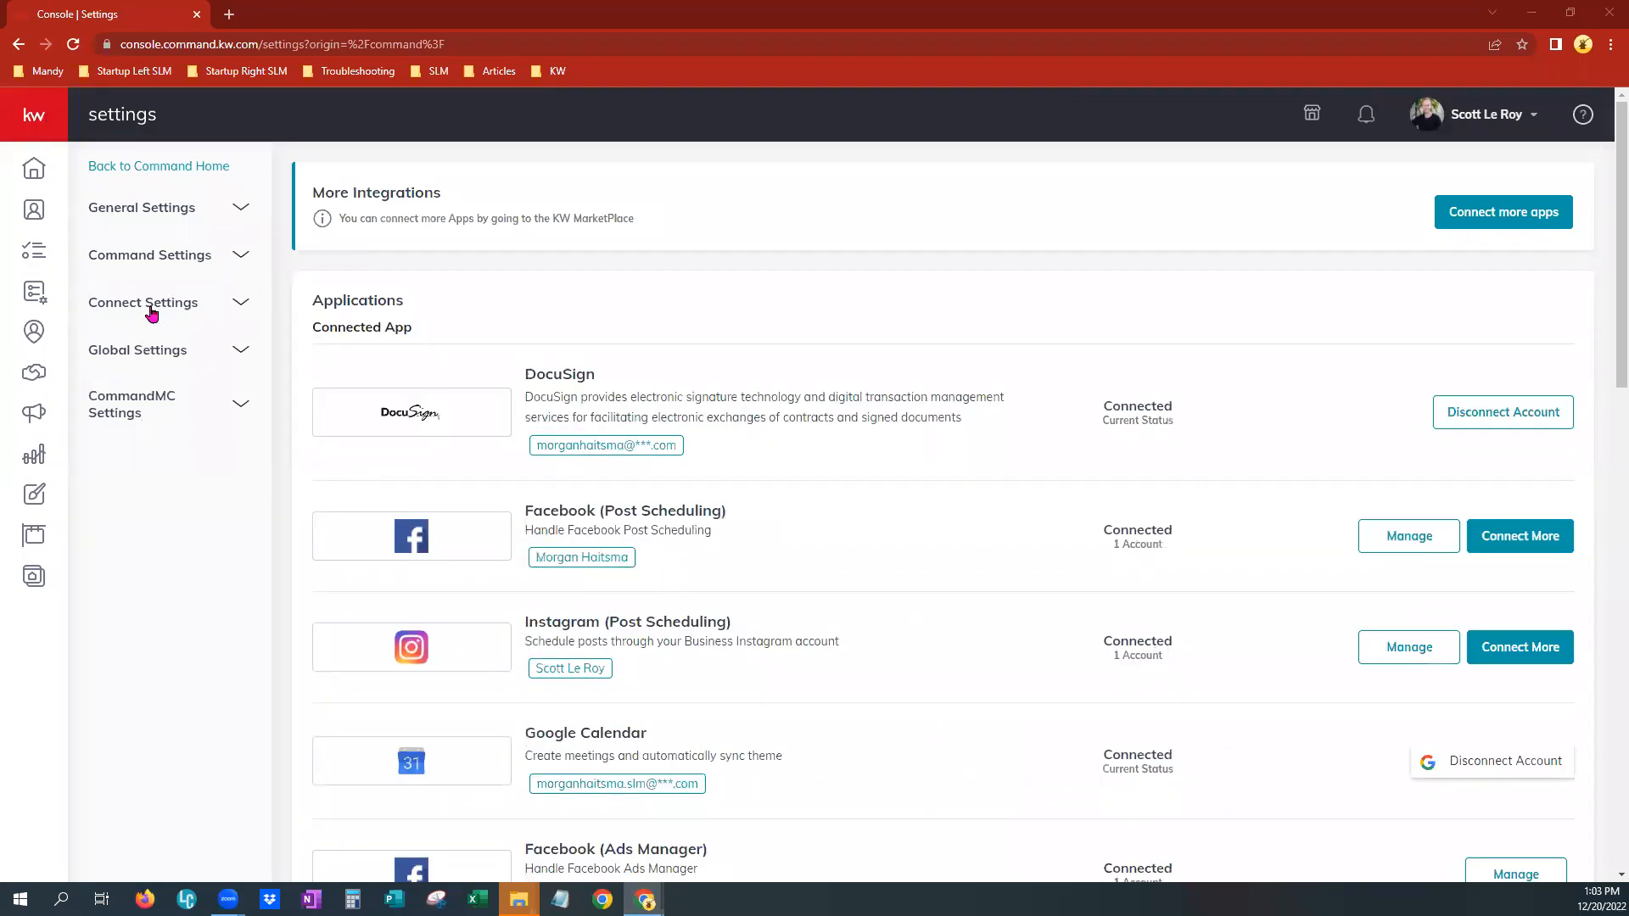
left_click(107, 307)
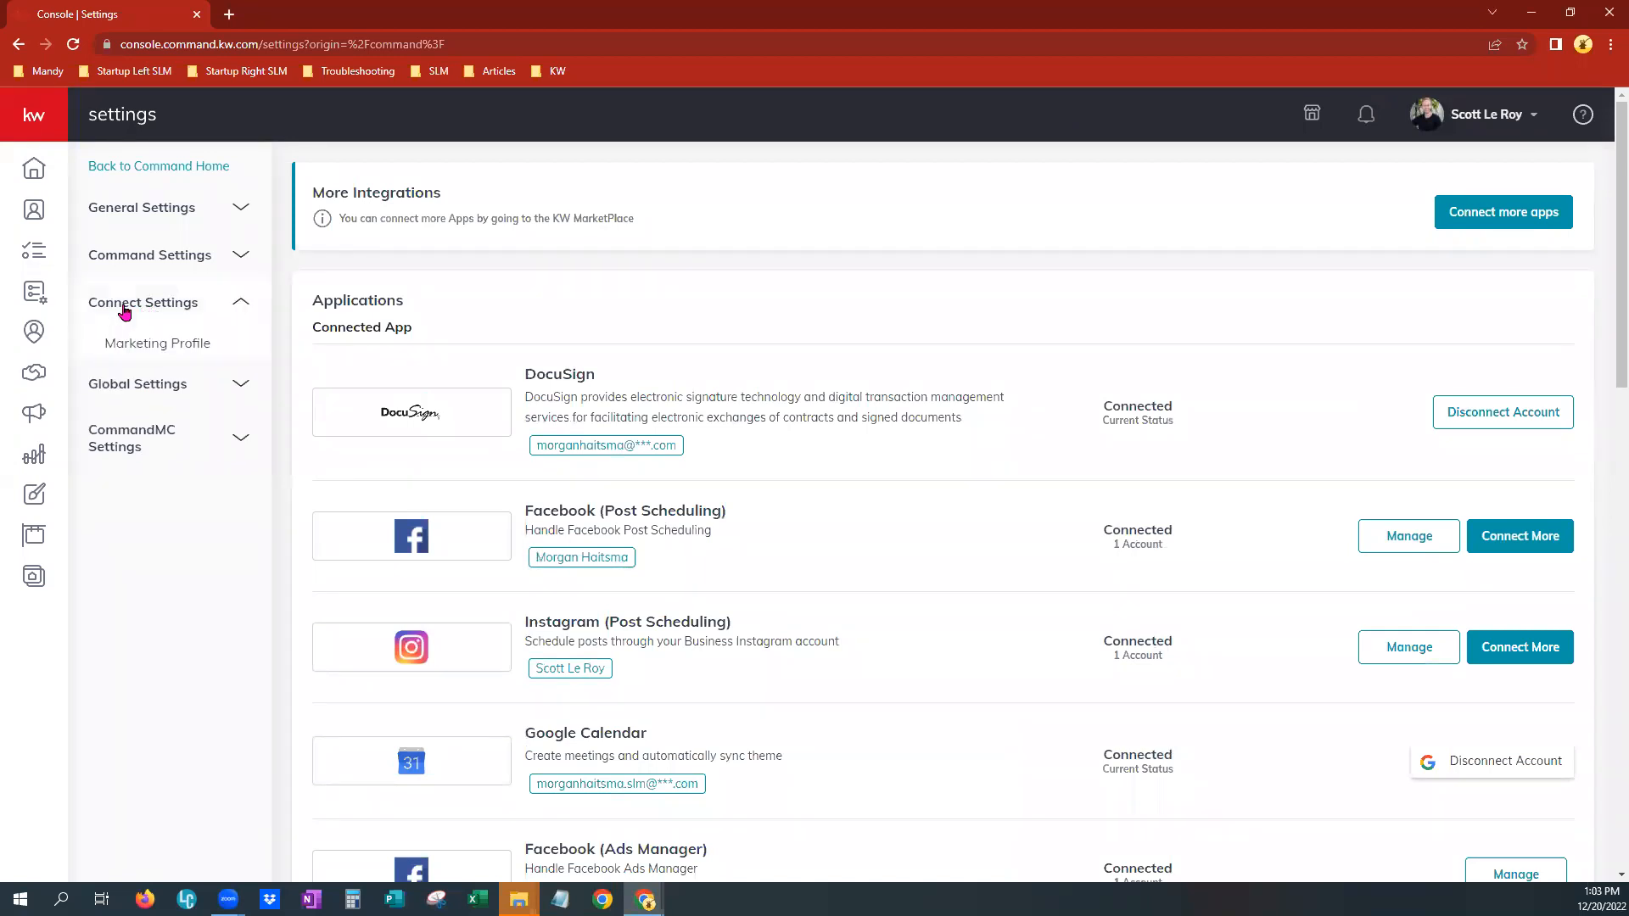
left_click(149, 350)
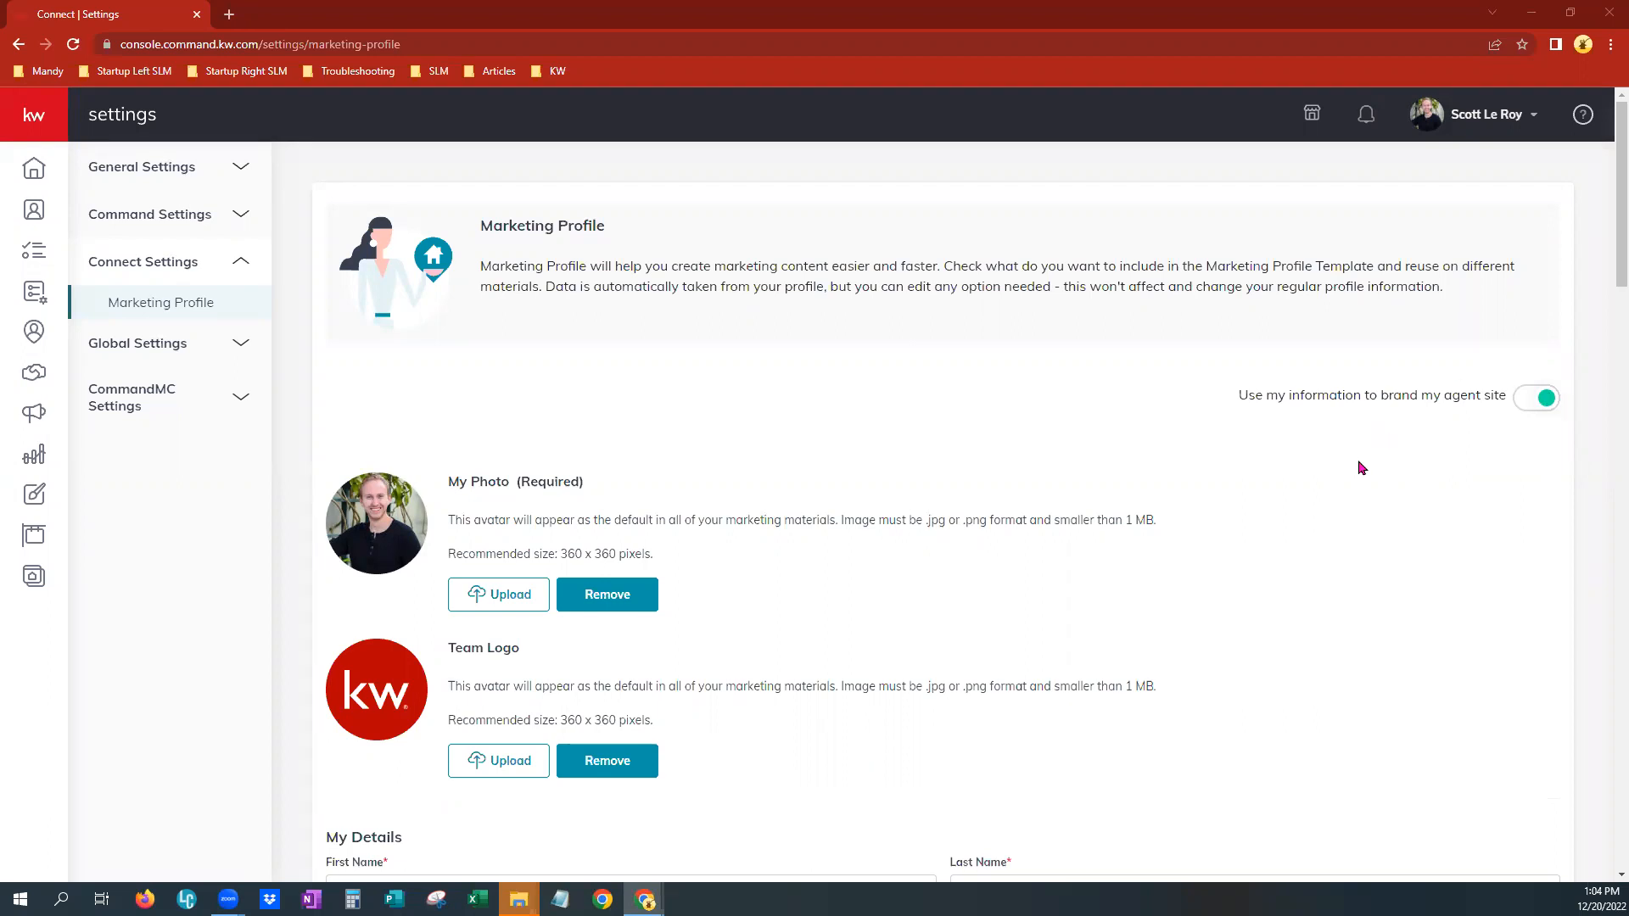
Scroll through the Marketing Profile details, branding, compliance and social fields, and save the profile
scroll(1138, 516, "down", 2)
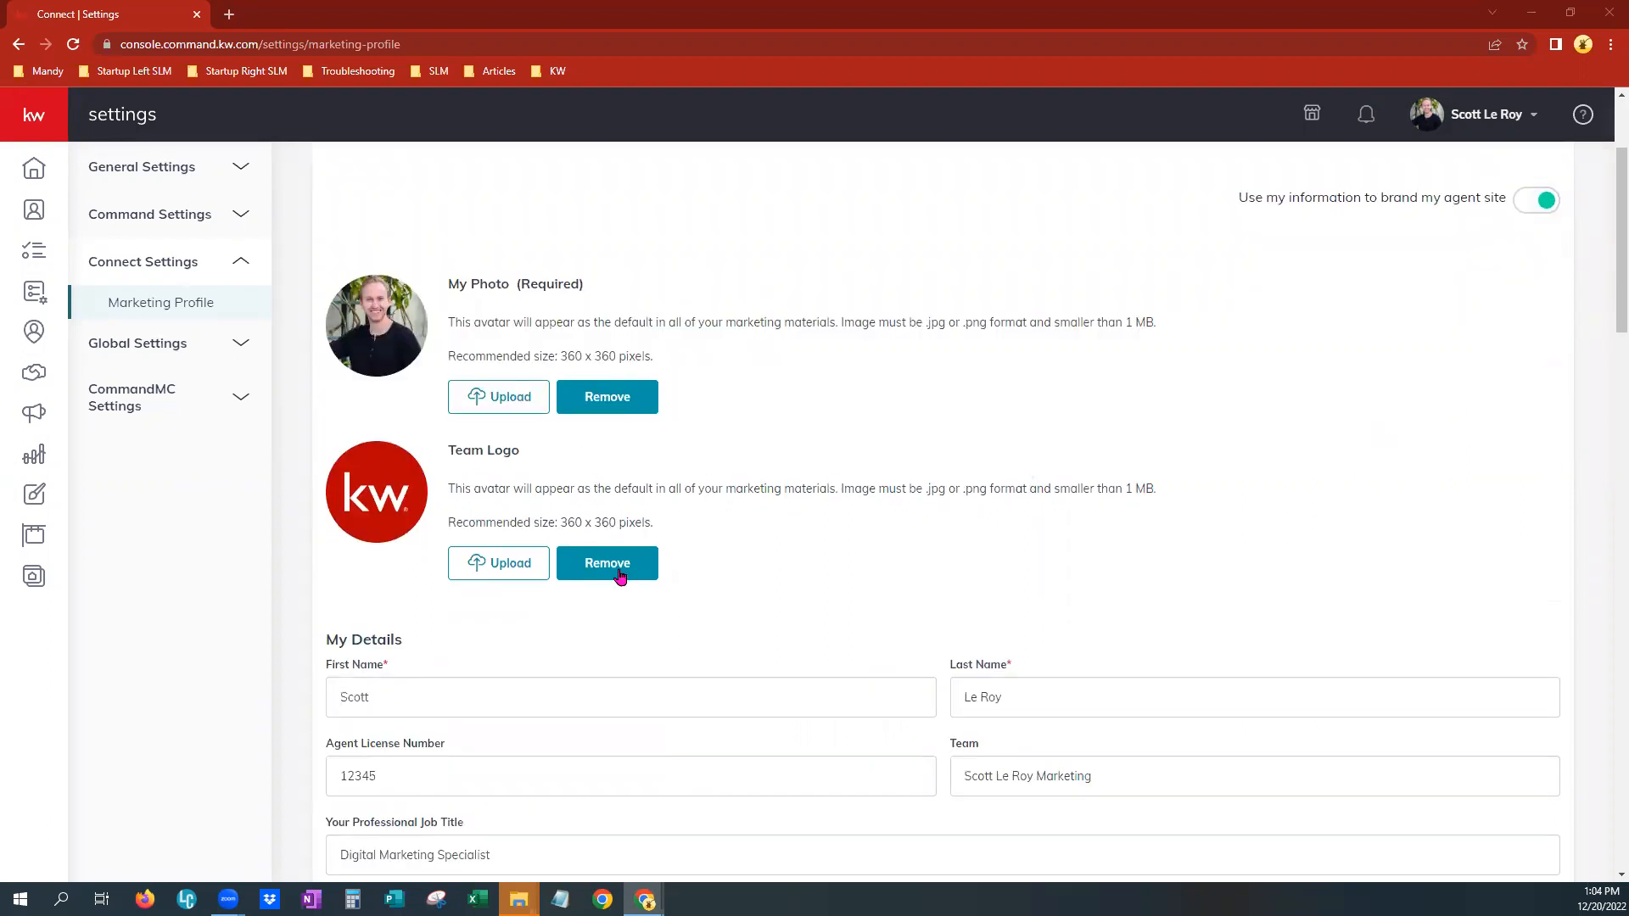
scroll(620, 576, "down", 2)
scroll(778, 483, "down", 2)
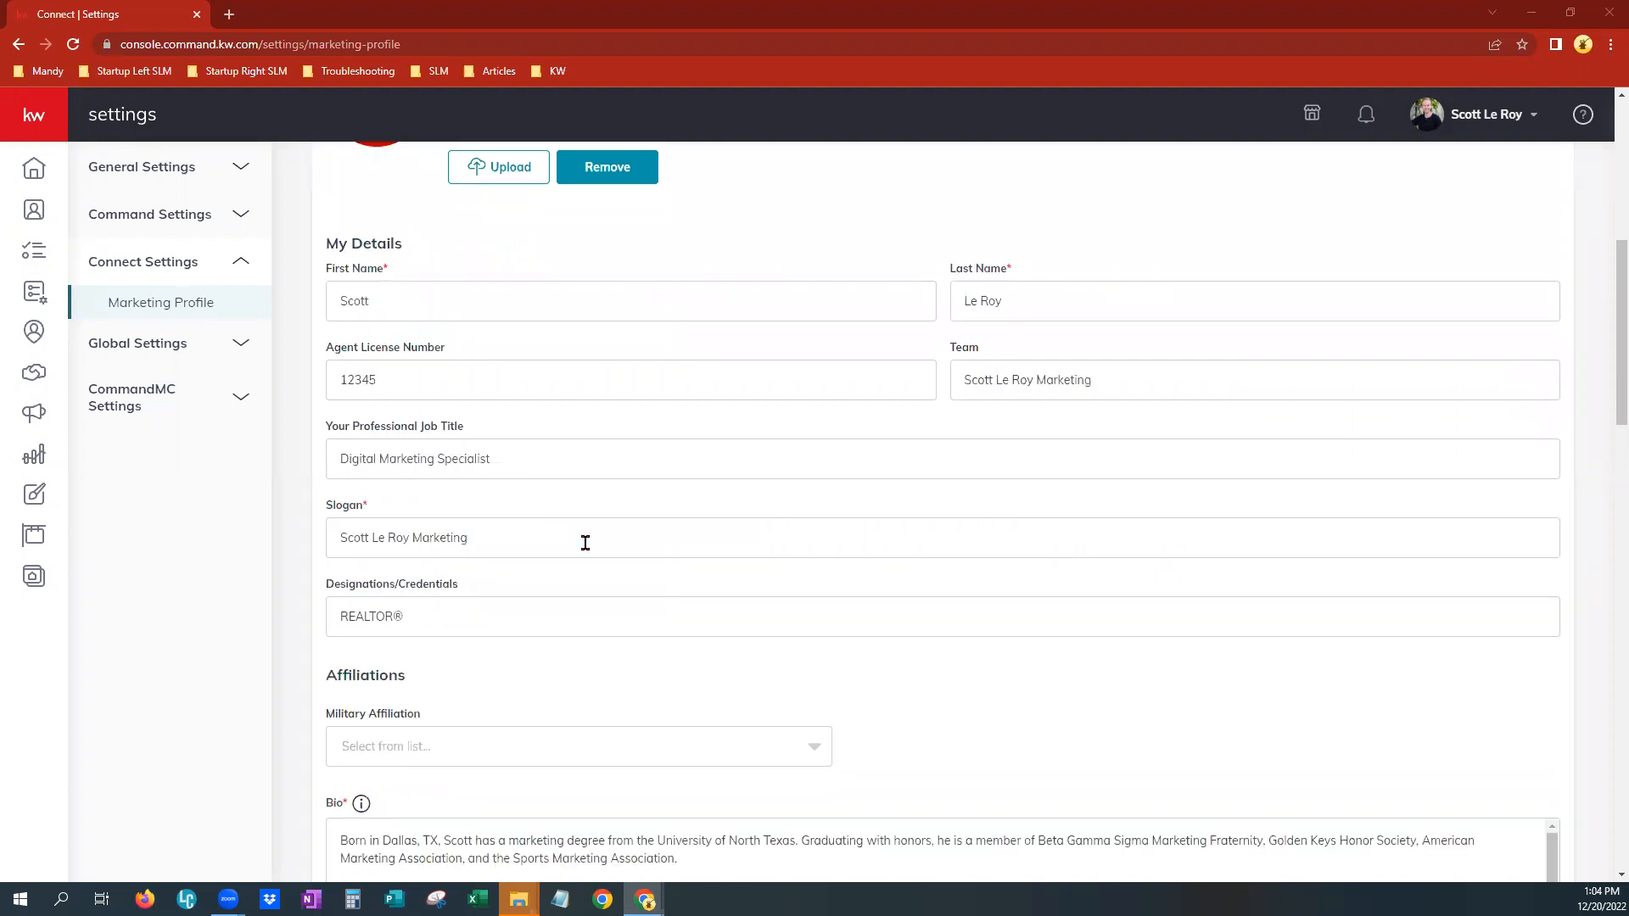
scroll(552, 526, "down", 2)
scroll(553, 526, "down", 2)
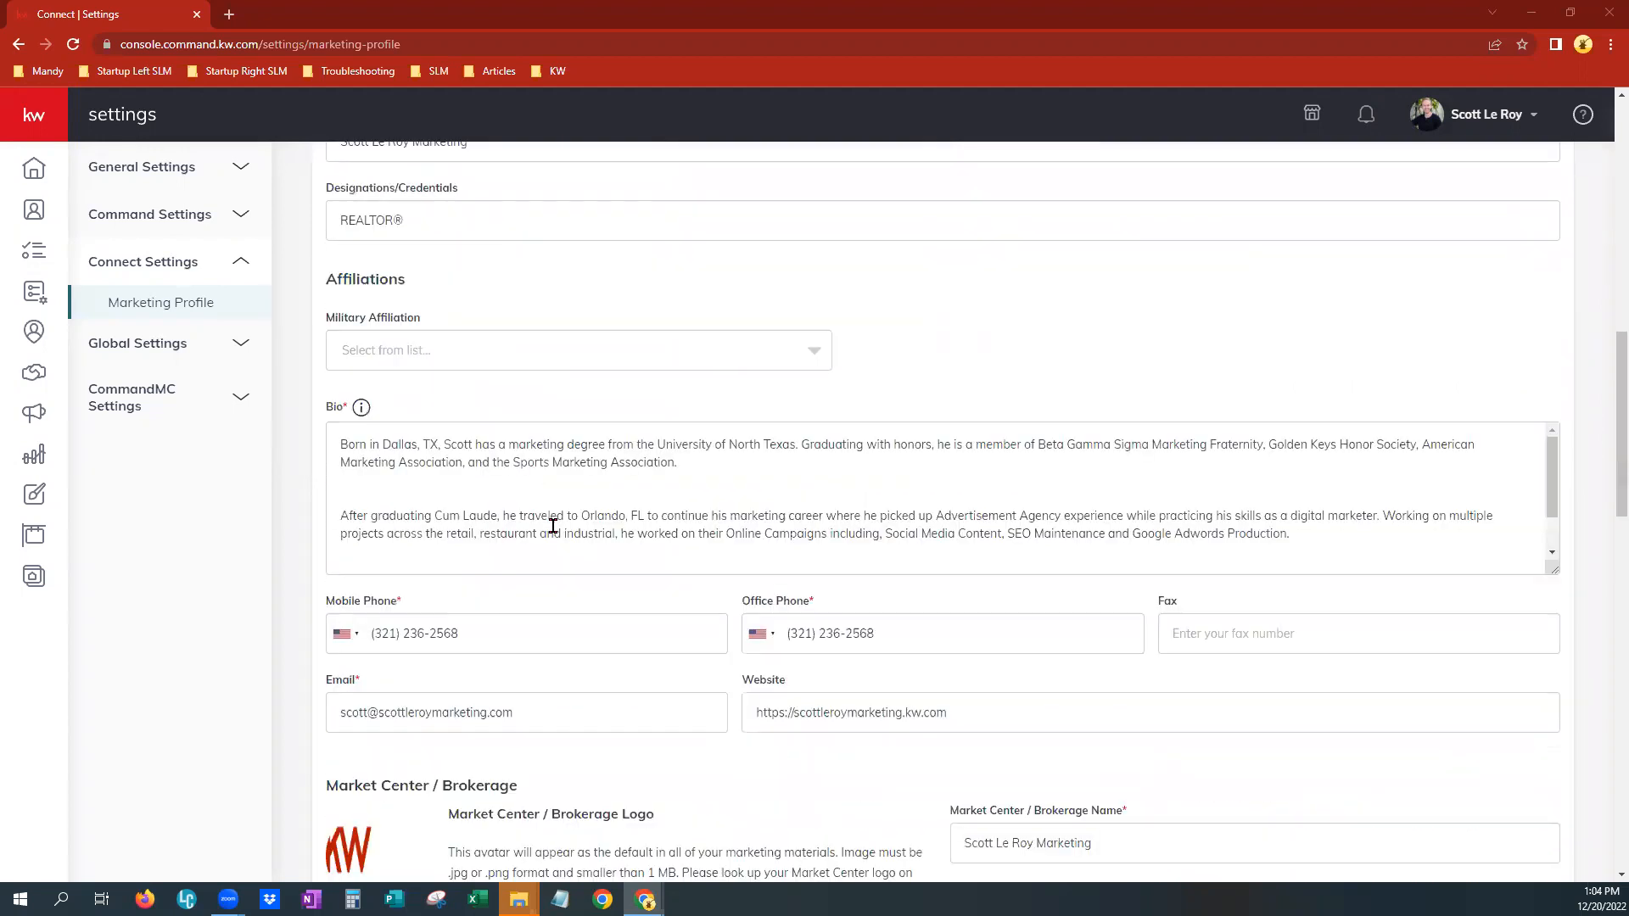
scroll(552, 520, "down", 1)
scroll(567, 676, "down", 2)
scroll(574, 675, "down", 8)
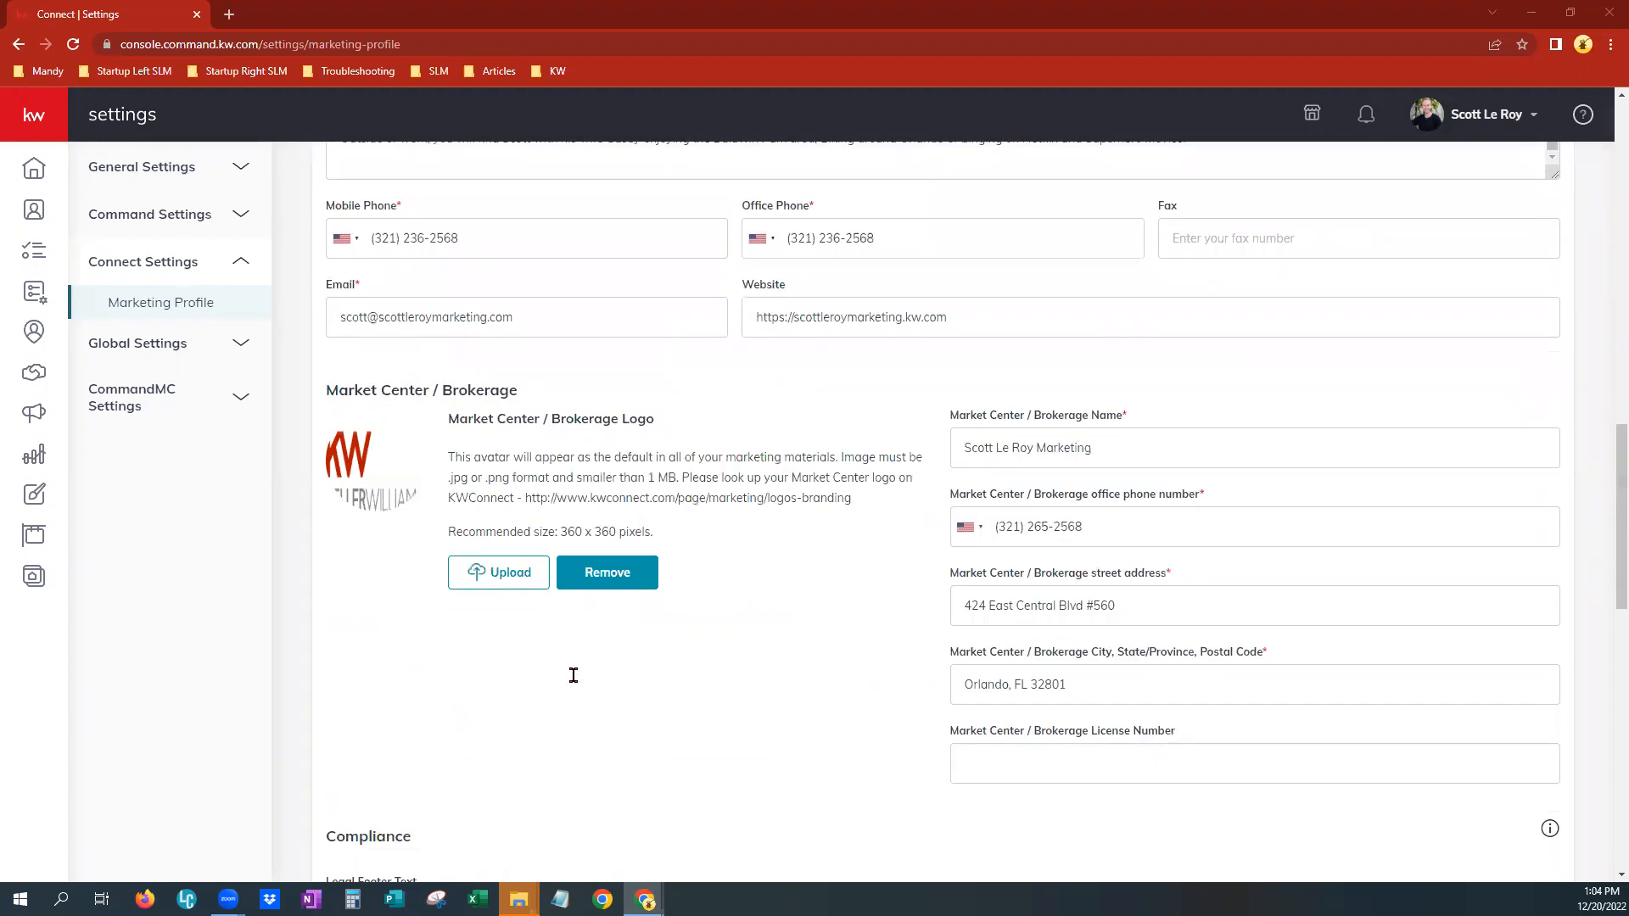
scroll(618, 677, "down", 4)
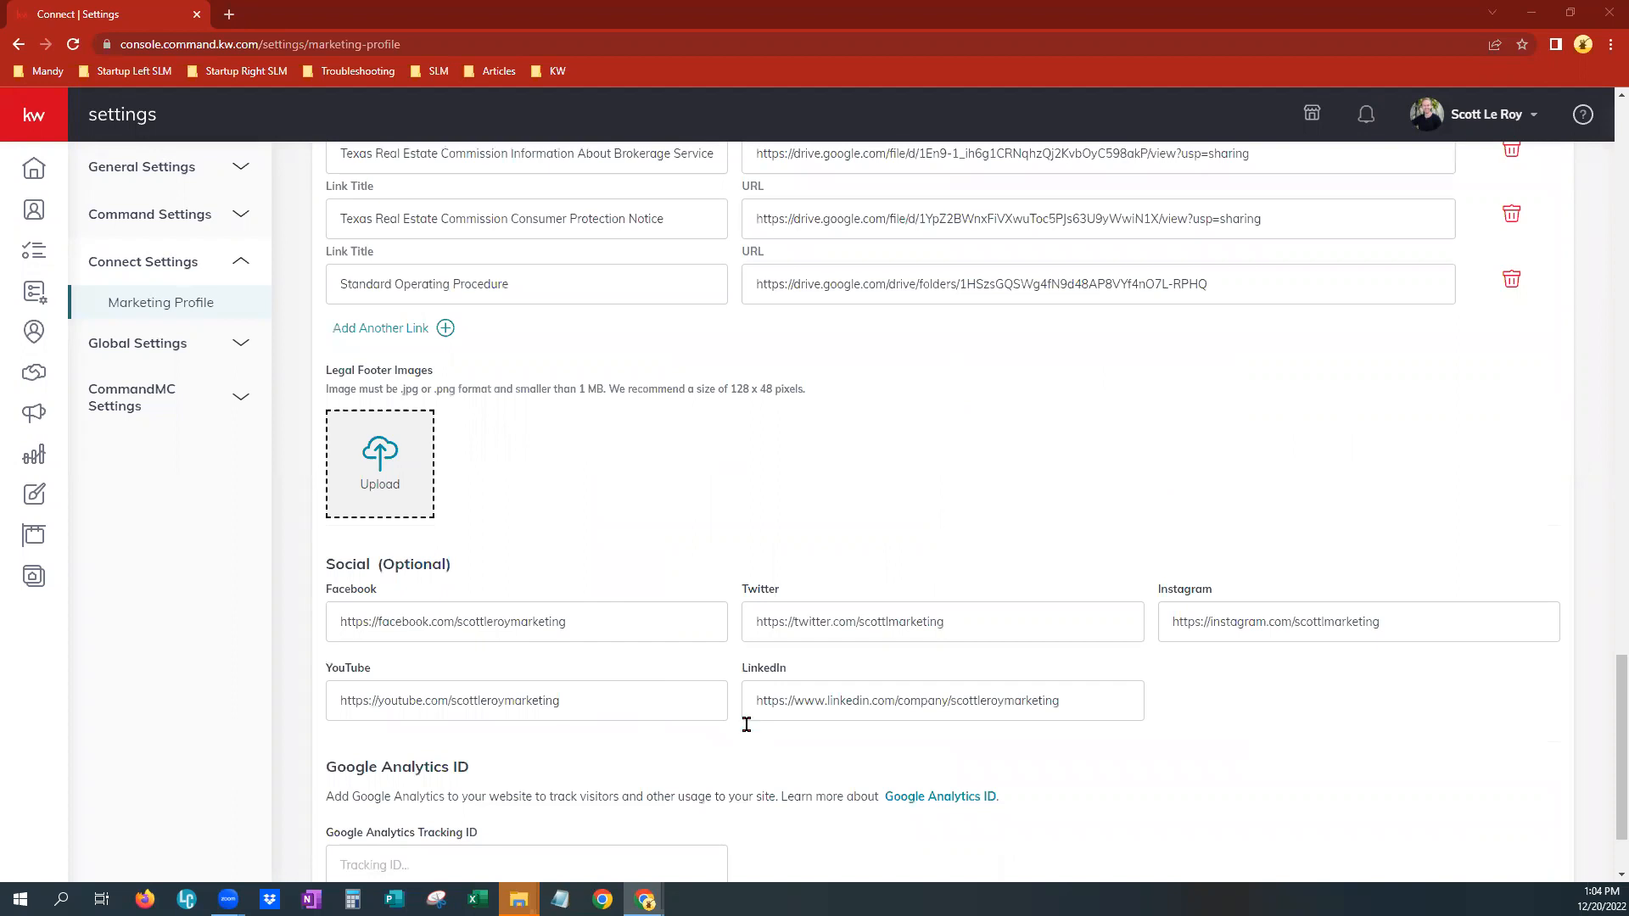
scroll(746, 731, "down", 2)
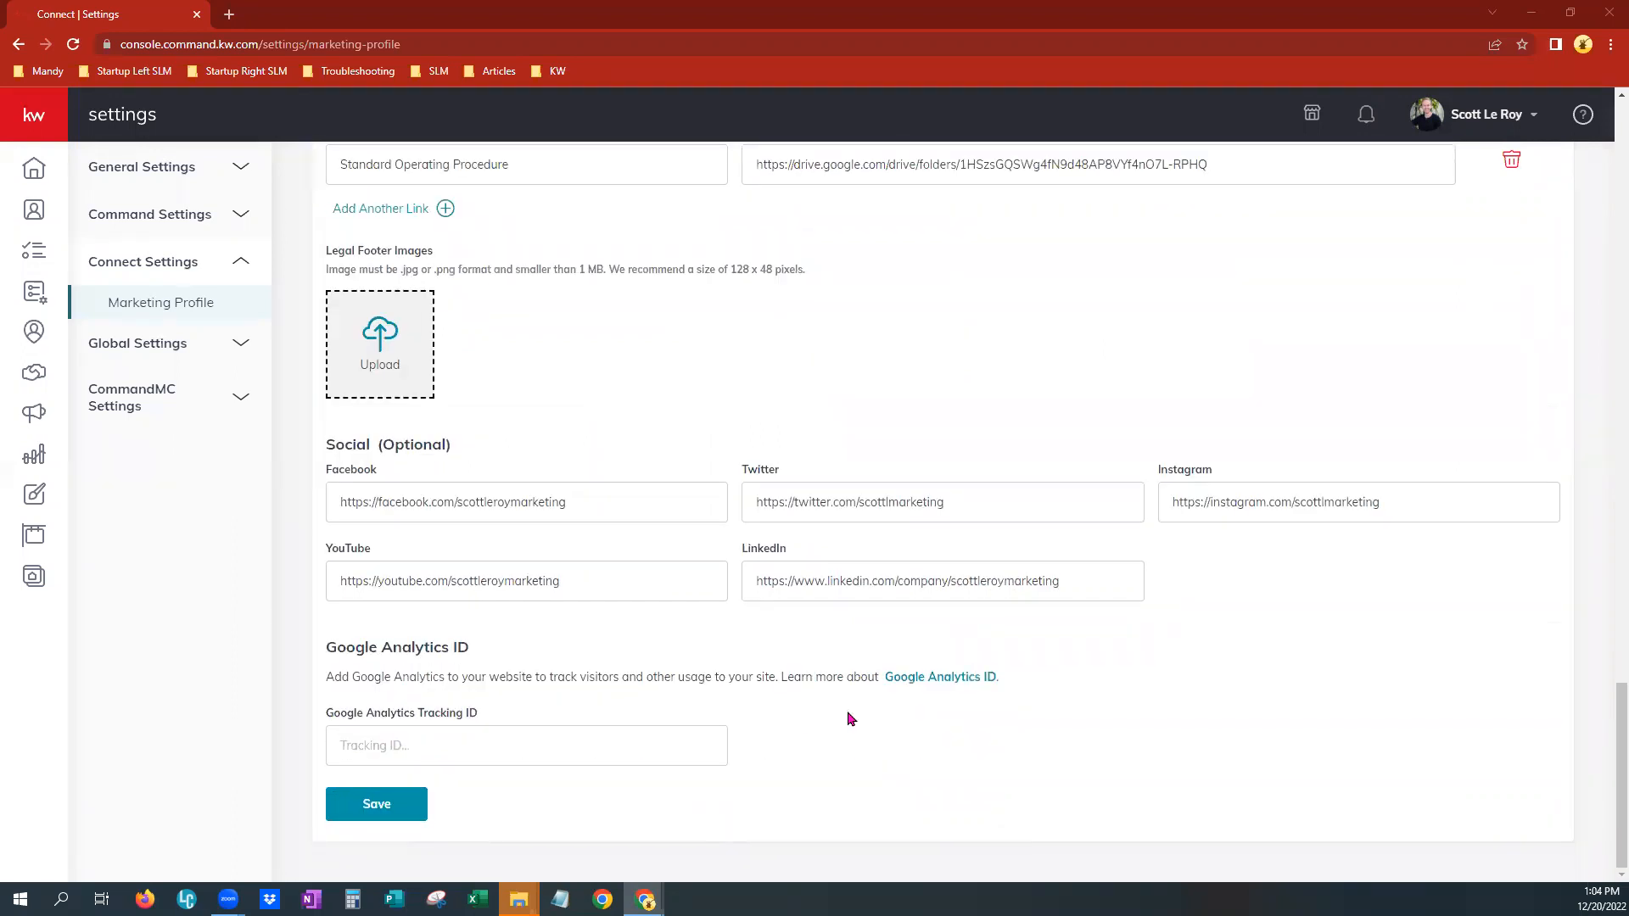
left_click(356, 800)
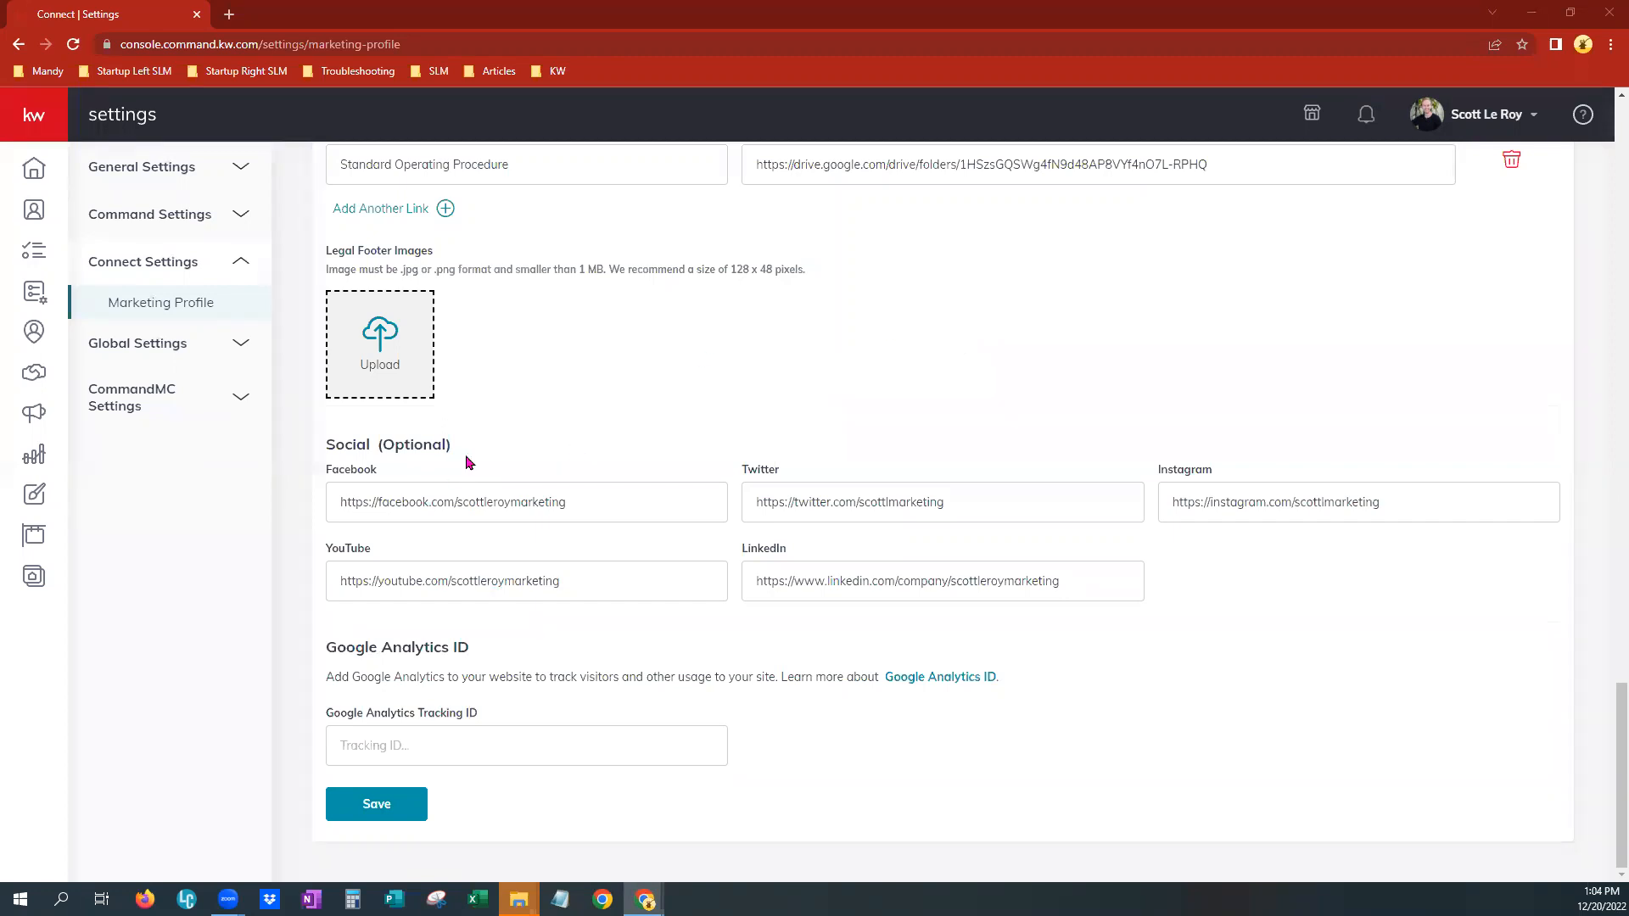
Open Listings and view the Sync My MLS options for browsing by MLS number, then cancel the dialog
left_click(38, 541)
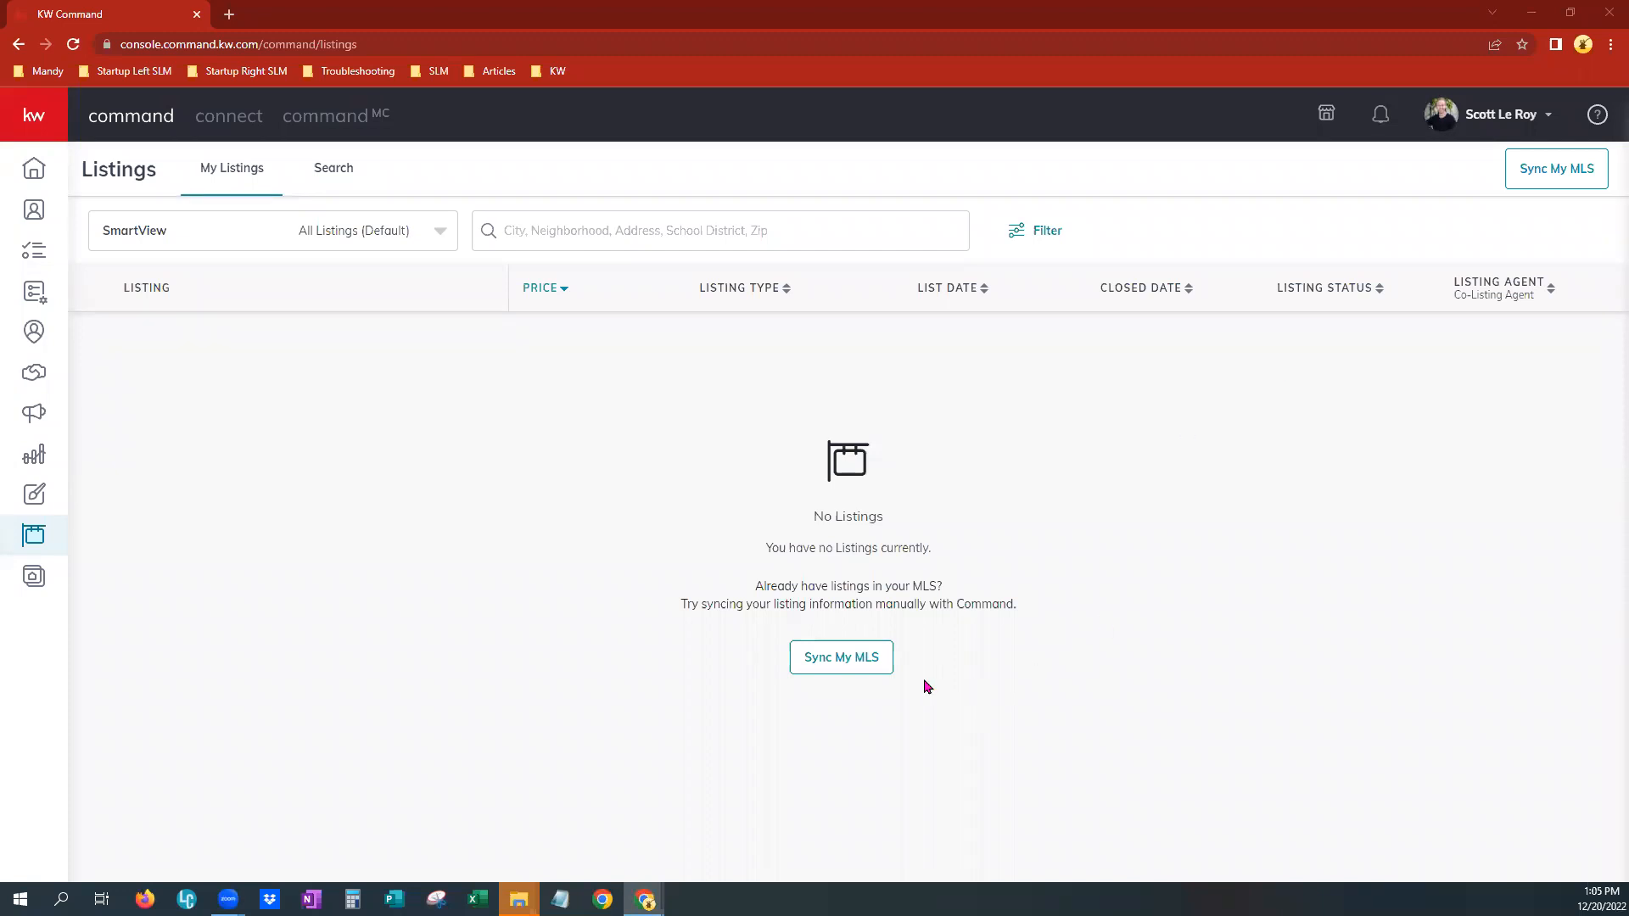
left_click(840, 659)
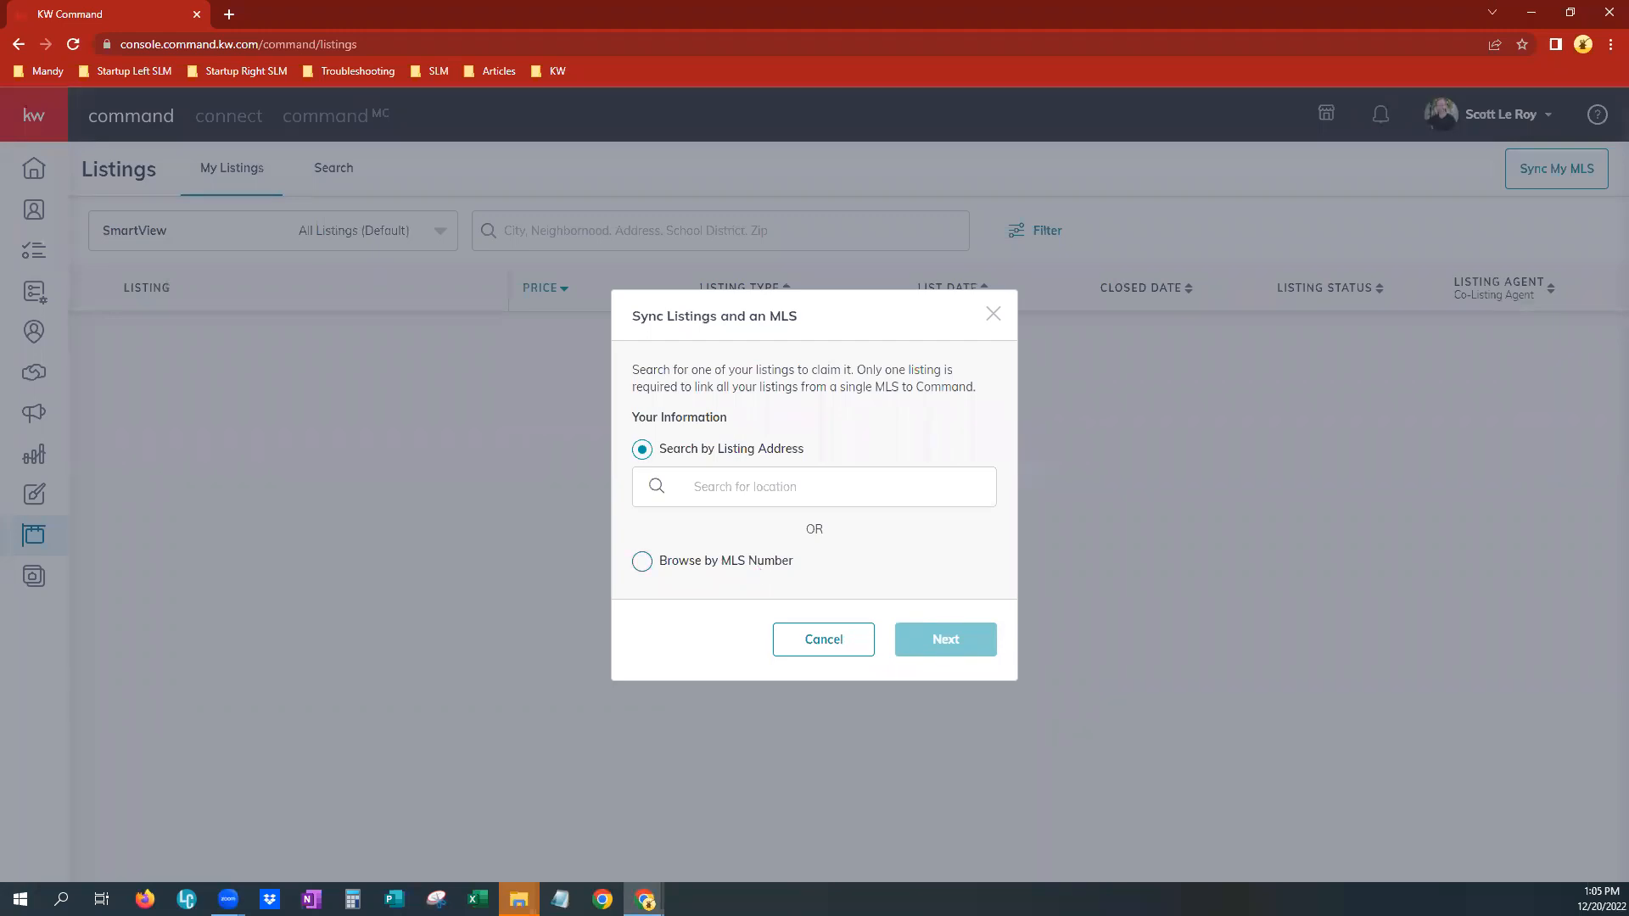
left_click(685, 561)
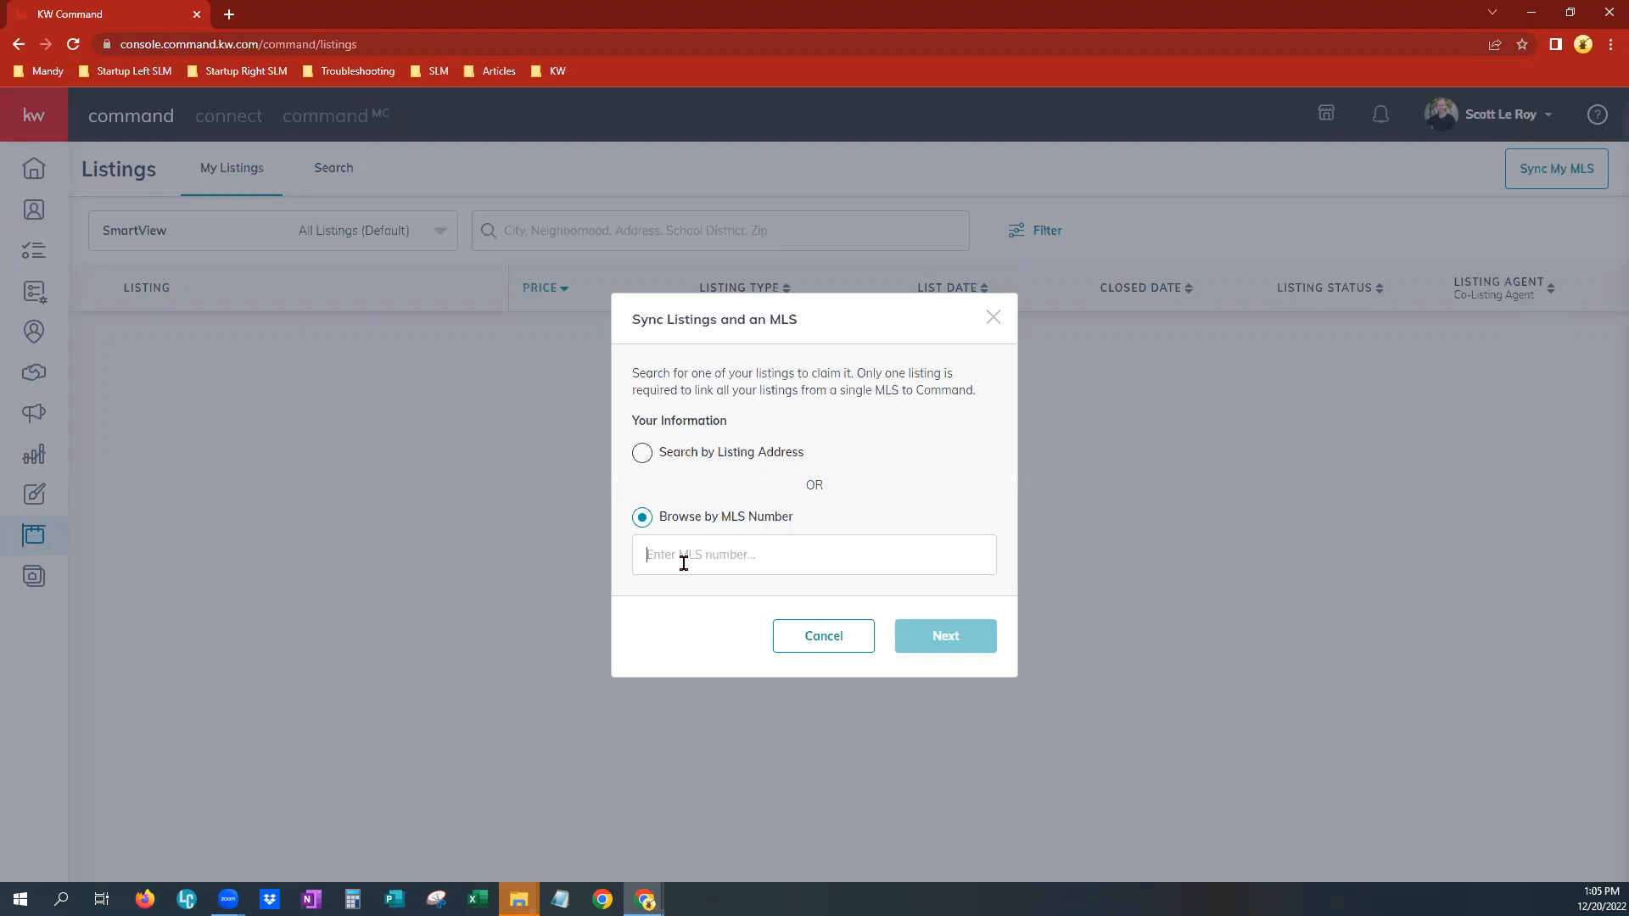
left_click(820, 641)
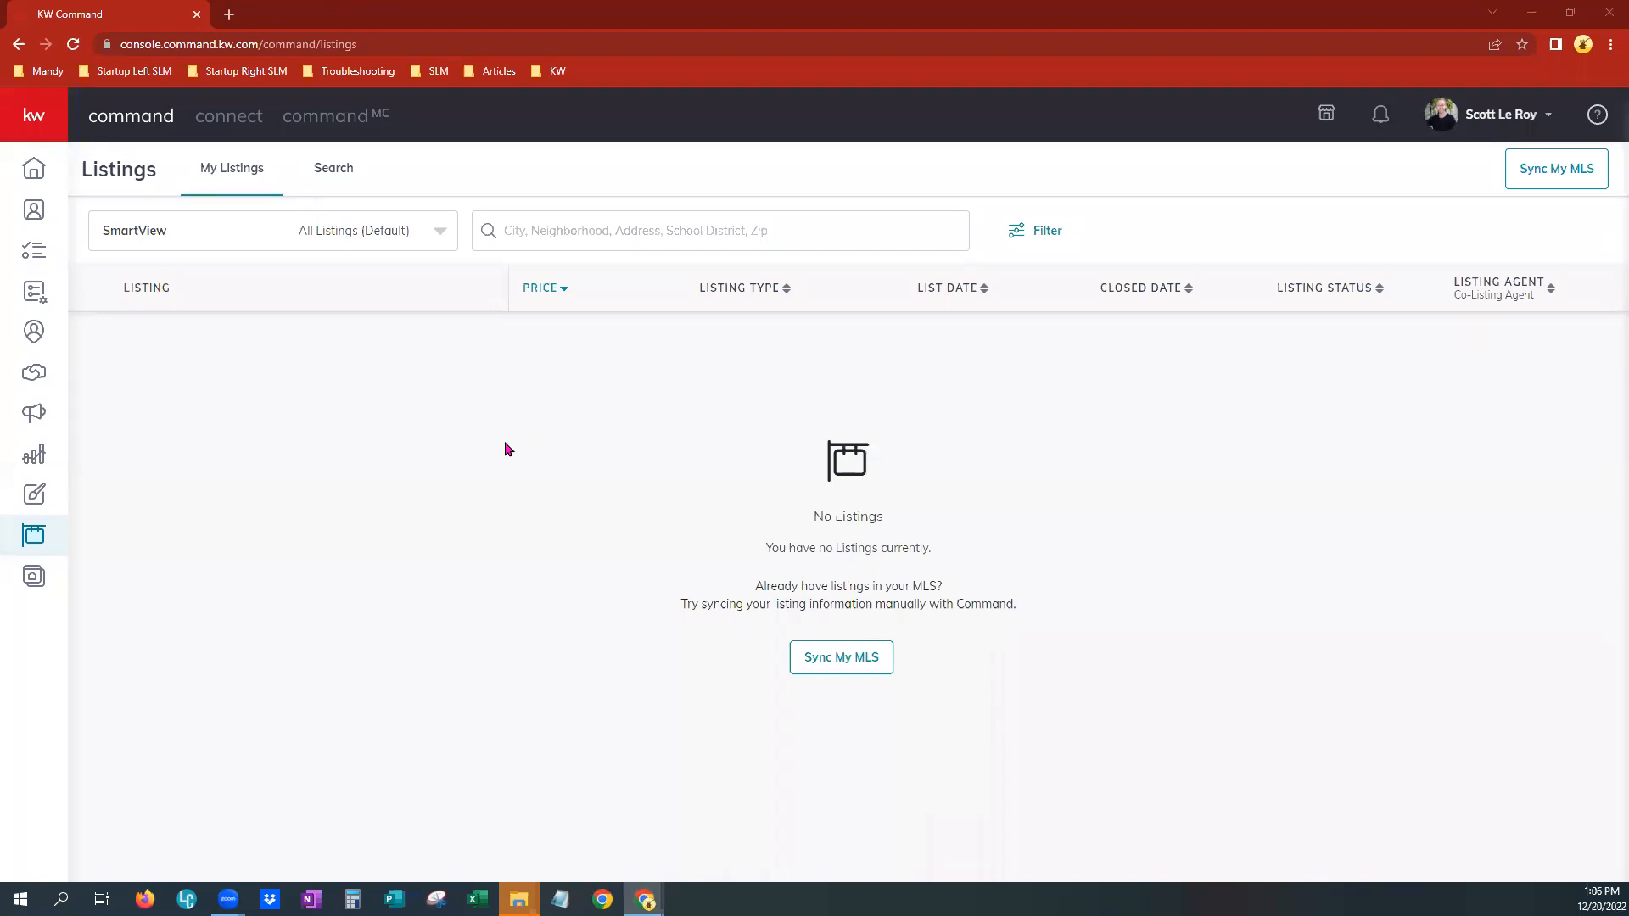
Search listings on the map, zooming into the Colorado Springs area around zip code 80930
left_click(331, 169)
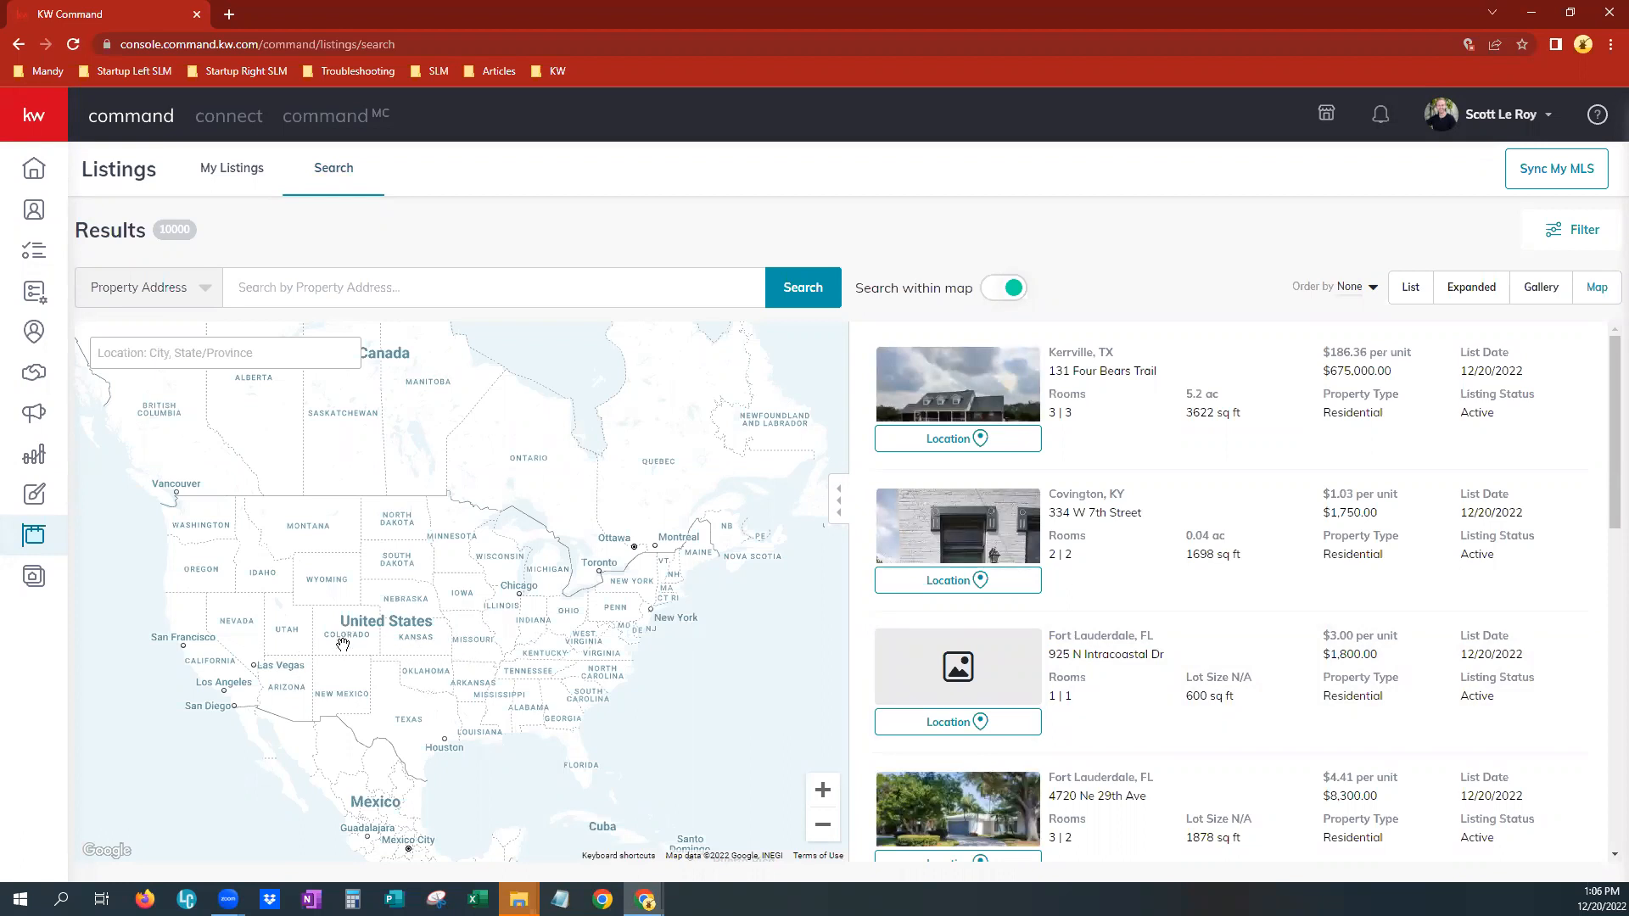
scroll(342, 644, "up", 5)
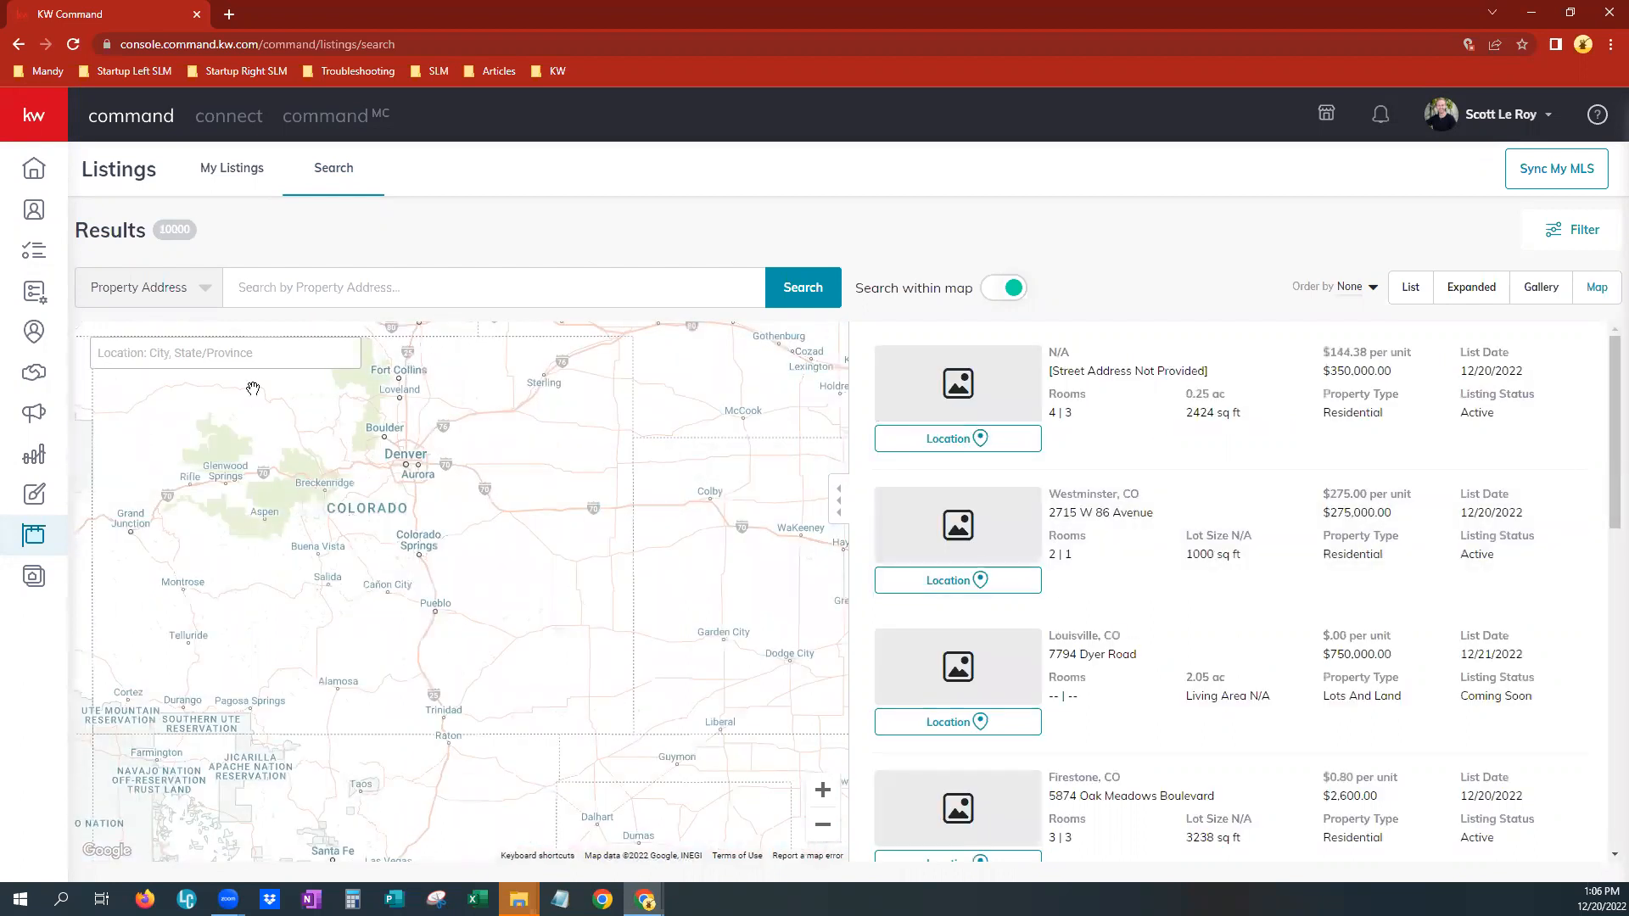
left_click(301, 290)
left_click(204, 297)
scroll(439, 563, "up", 1)
scroll(280, 526, "up", 2)
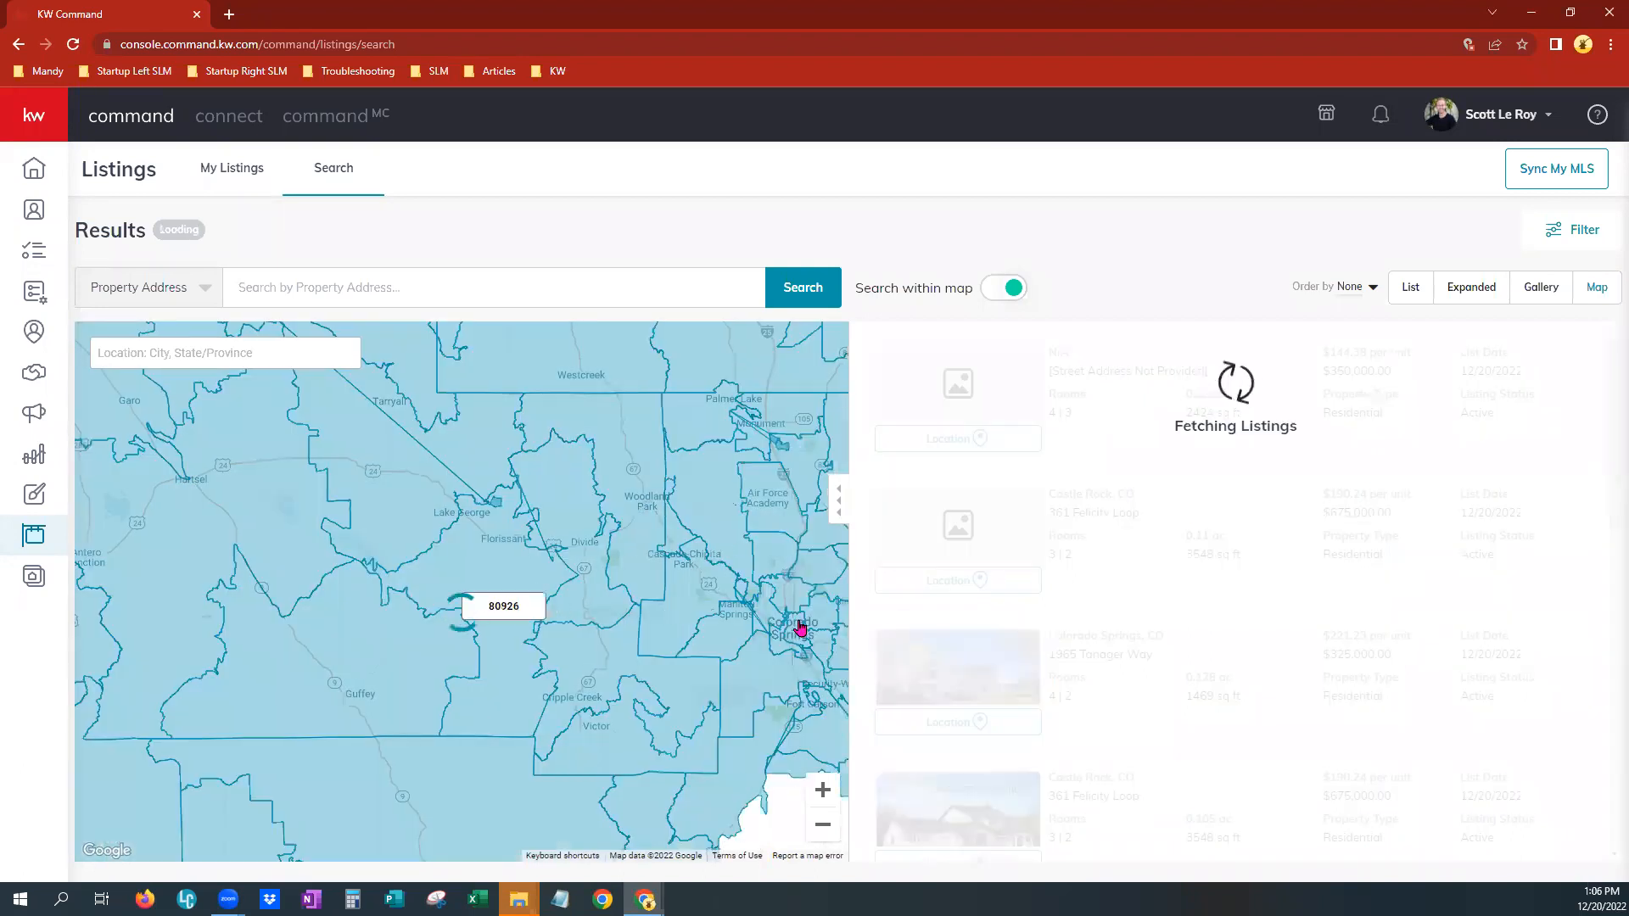
left_click_drag(714, 560, 336, 663)
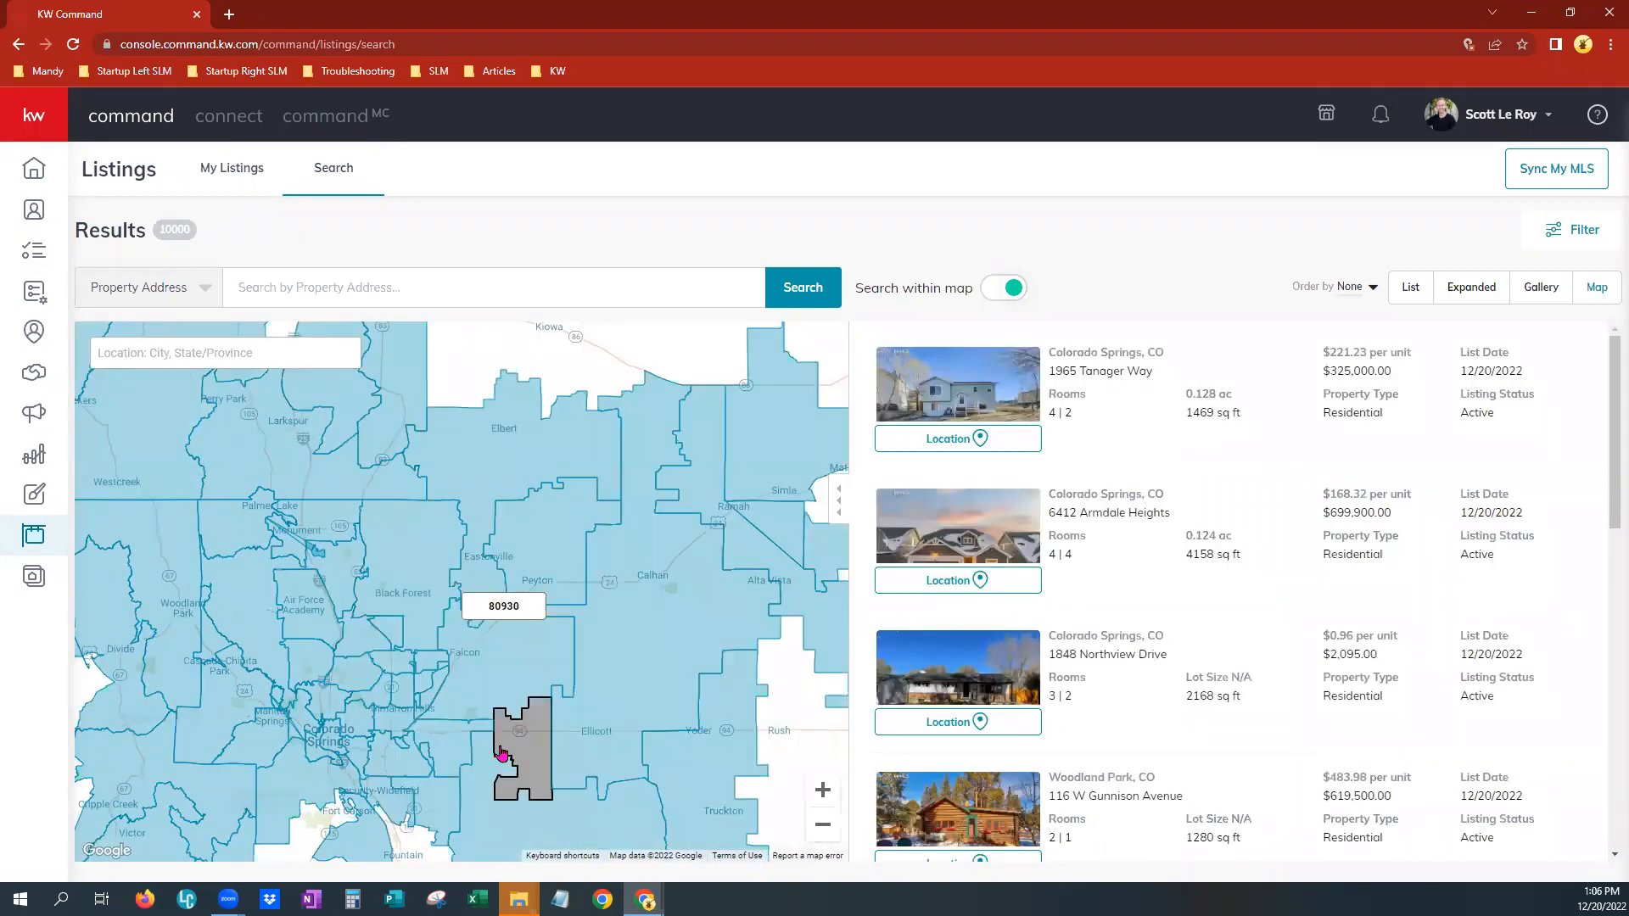
left_click(468, 698)
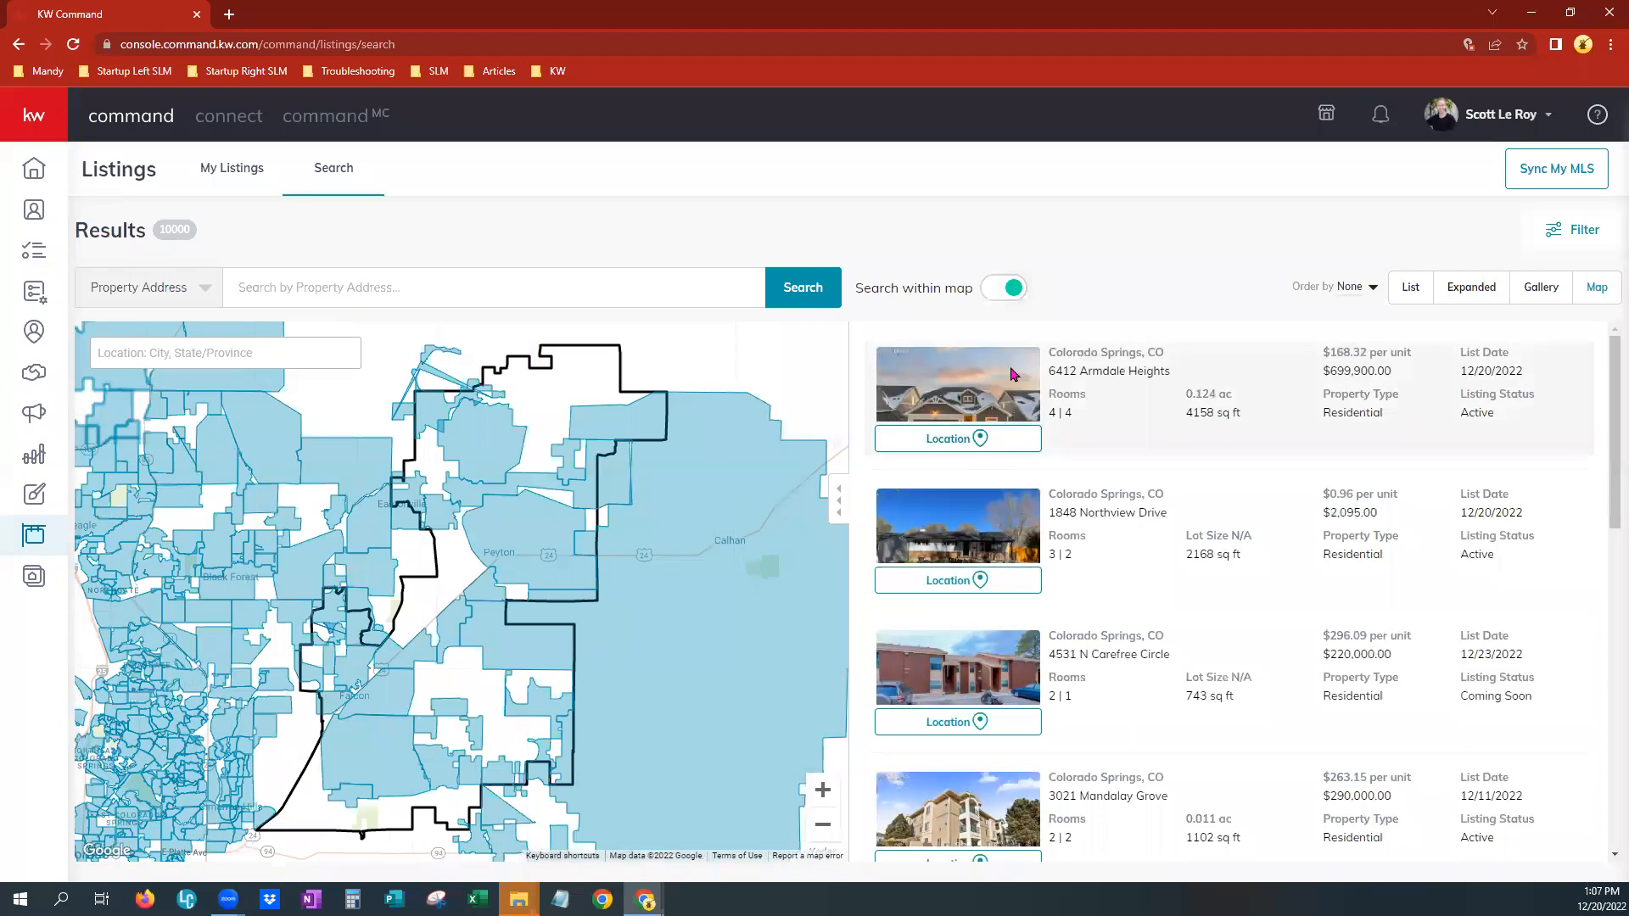
left_click(965, 446)
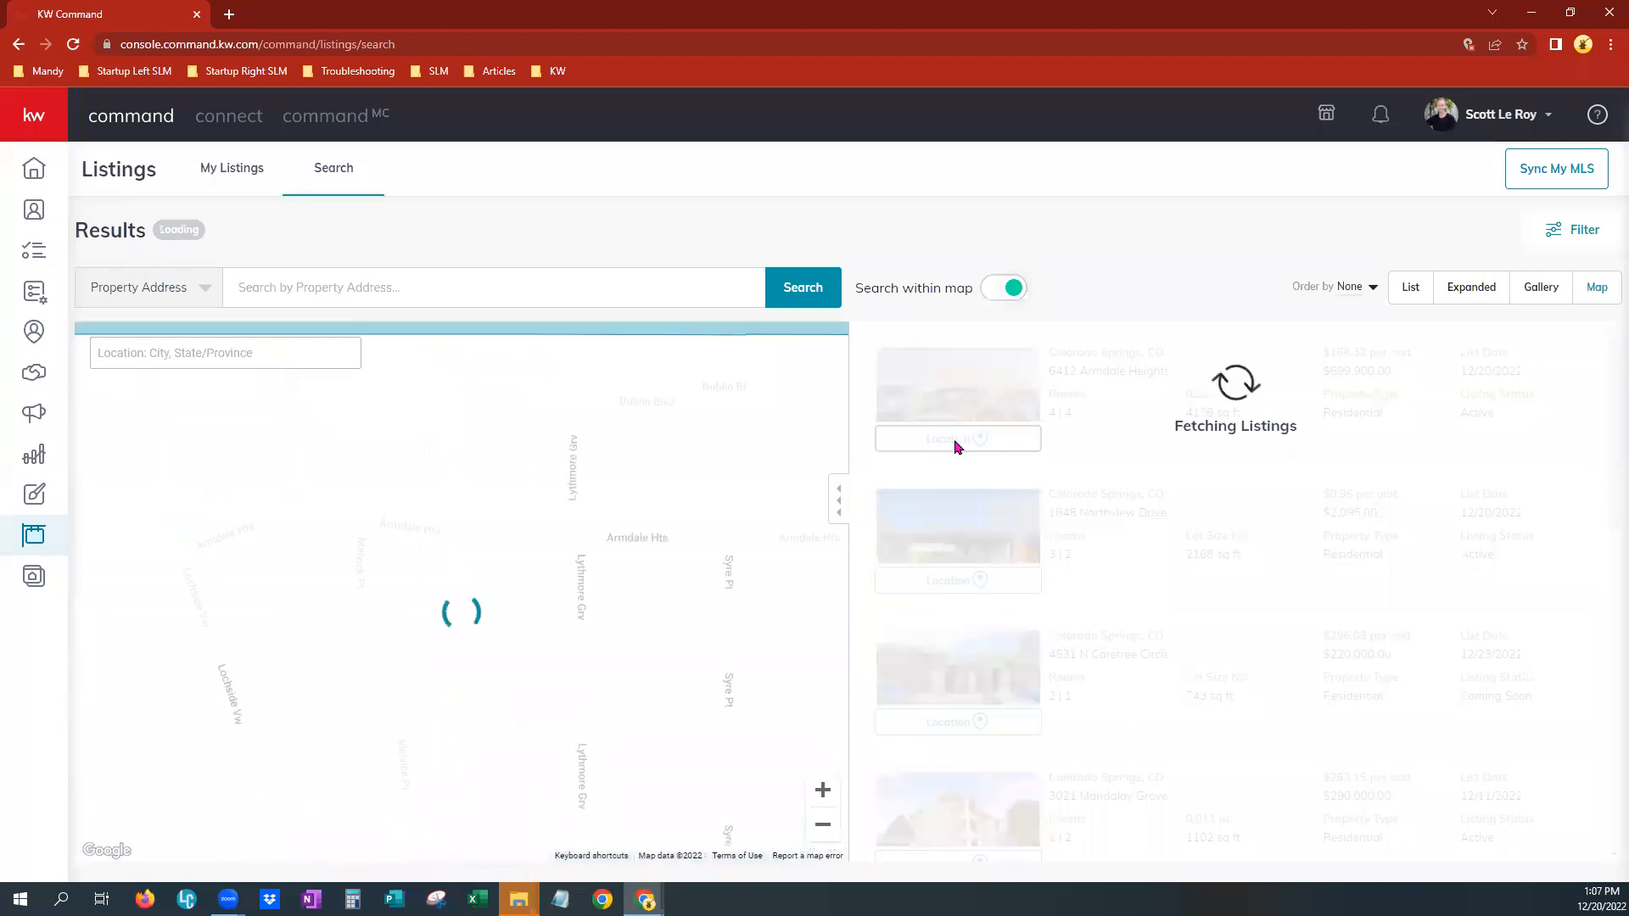
left_click(1092, 382)
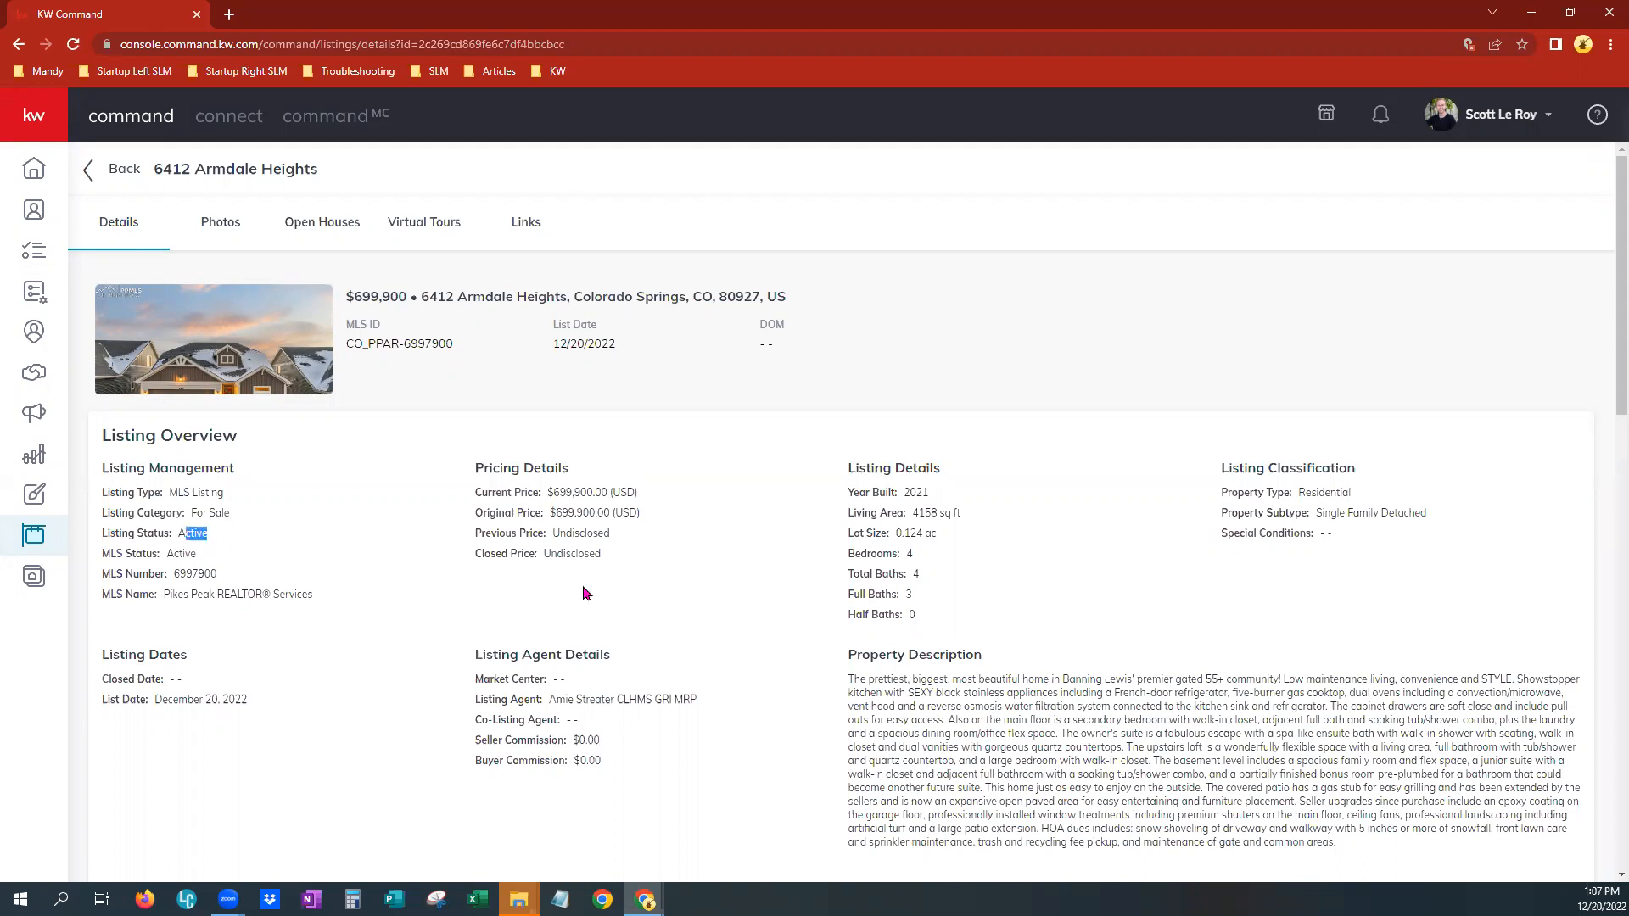
left_click(739, 636)
scroll(846, 666, "down", 2)
scroll(845, 666, "down", 4)
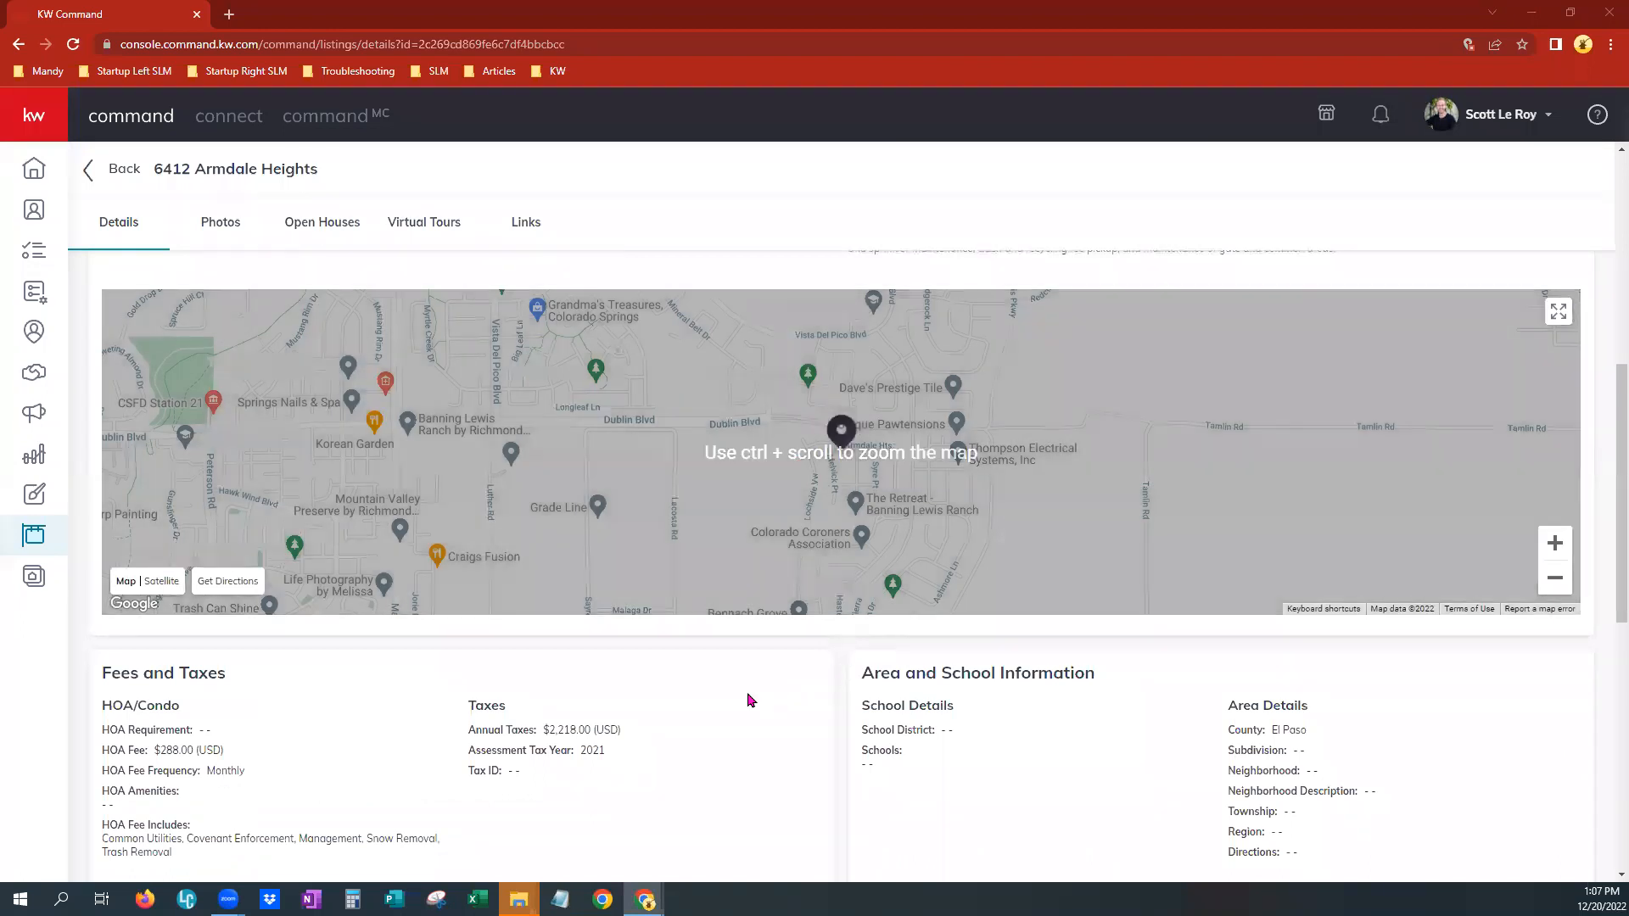
scroll(746, 694, "down", 2)
scroll(745, 697, "down", 2)
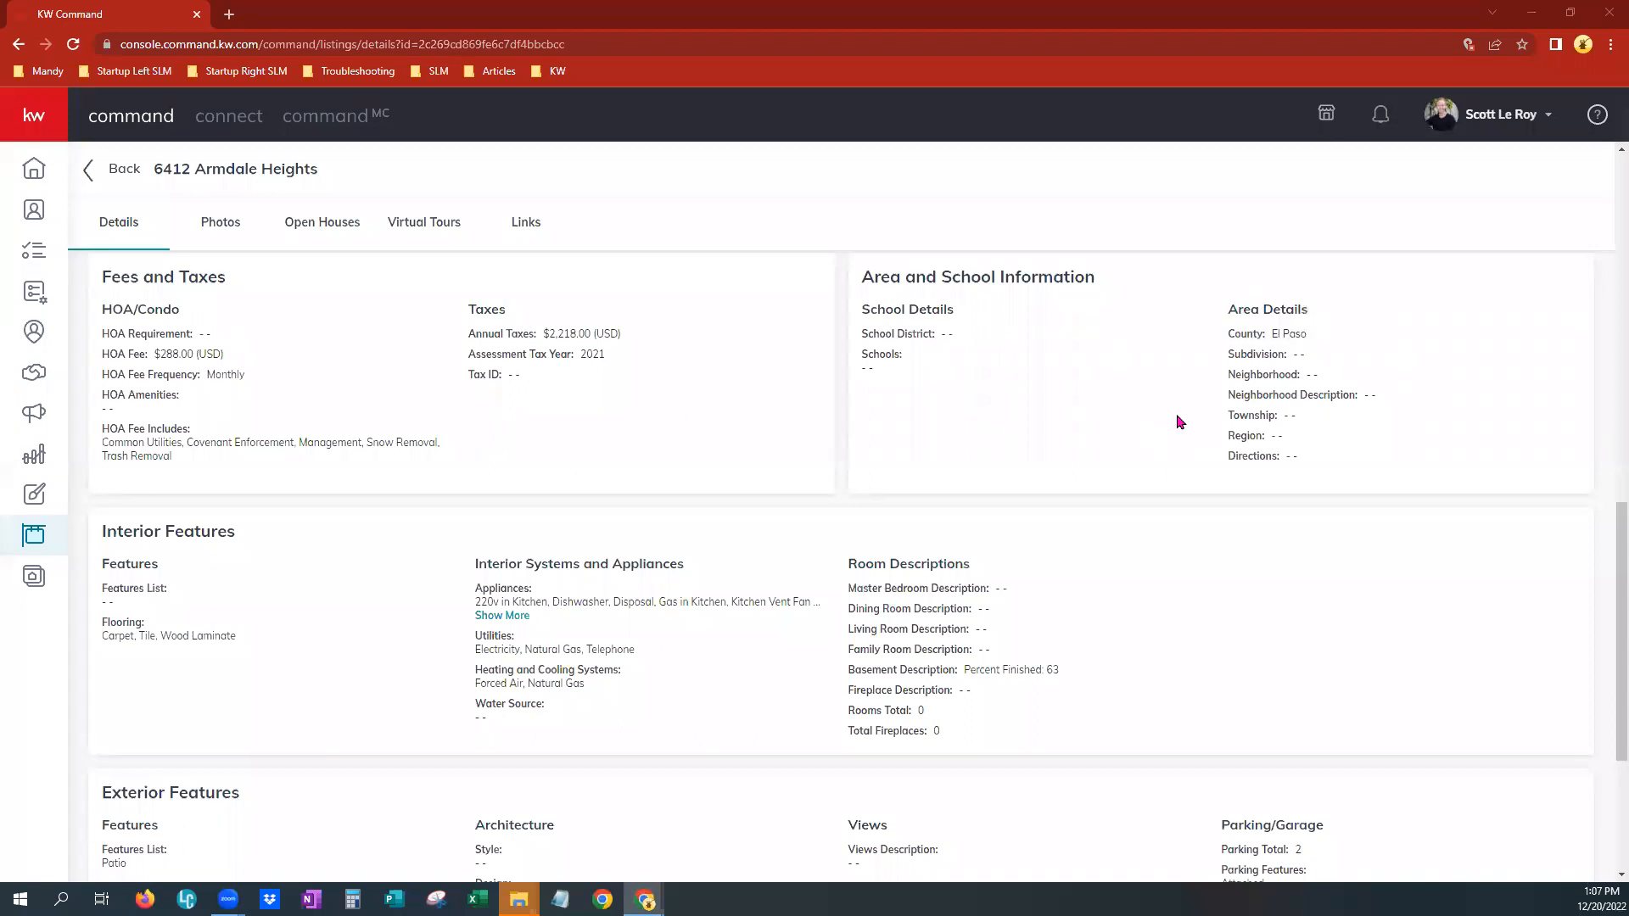
scroll(920, 670, "down", 2)
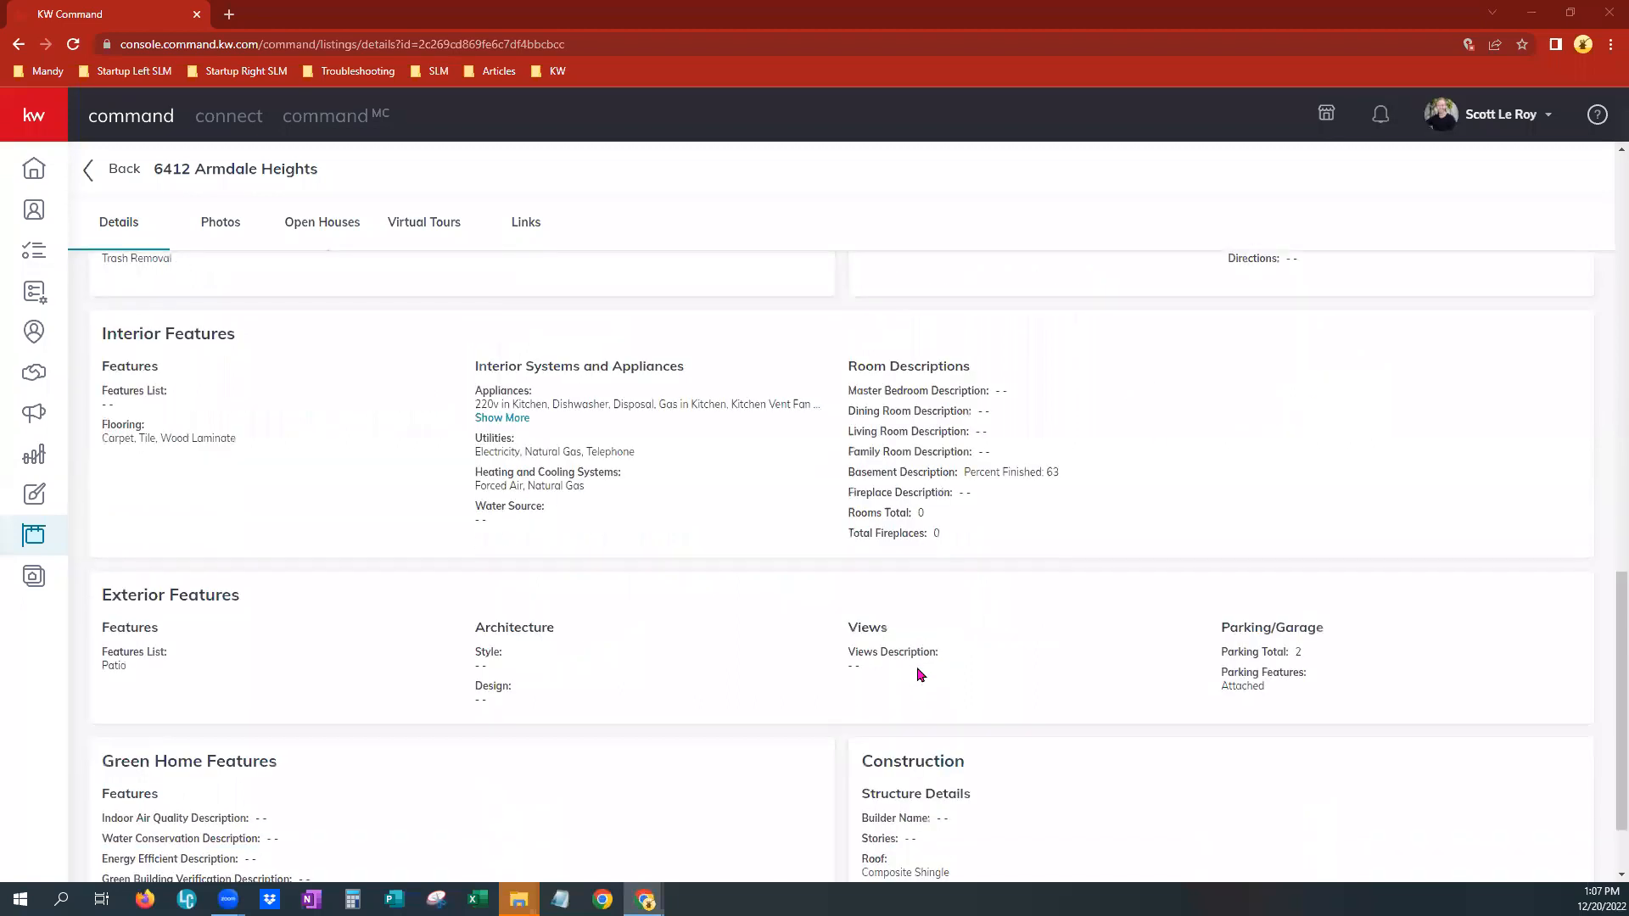
scroll(919, 674, "down", 1)
scroll(919, 674, "up", 6)
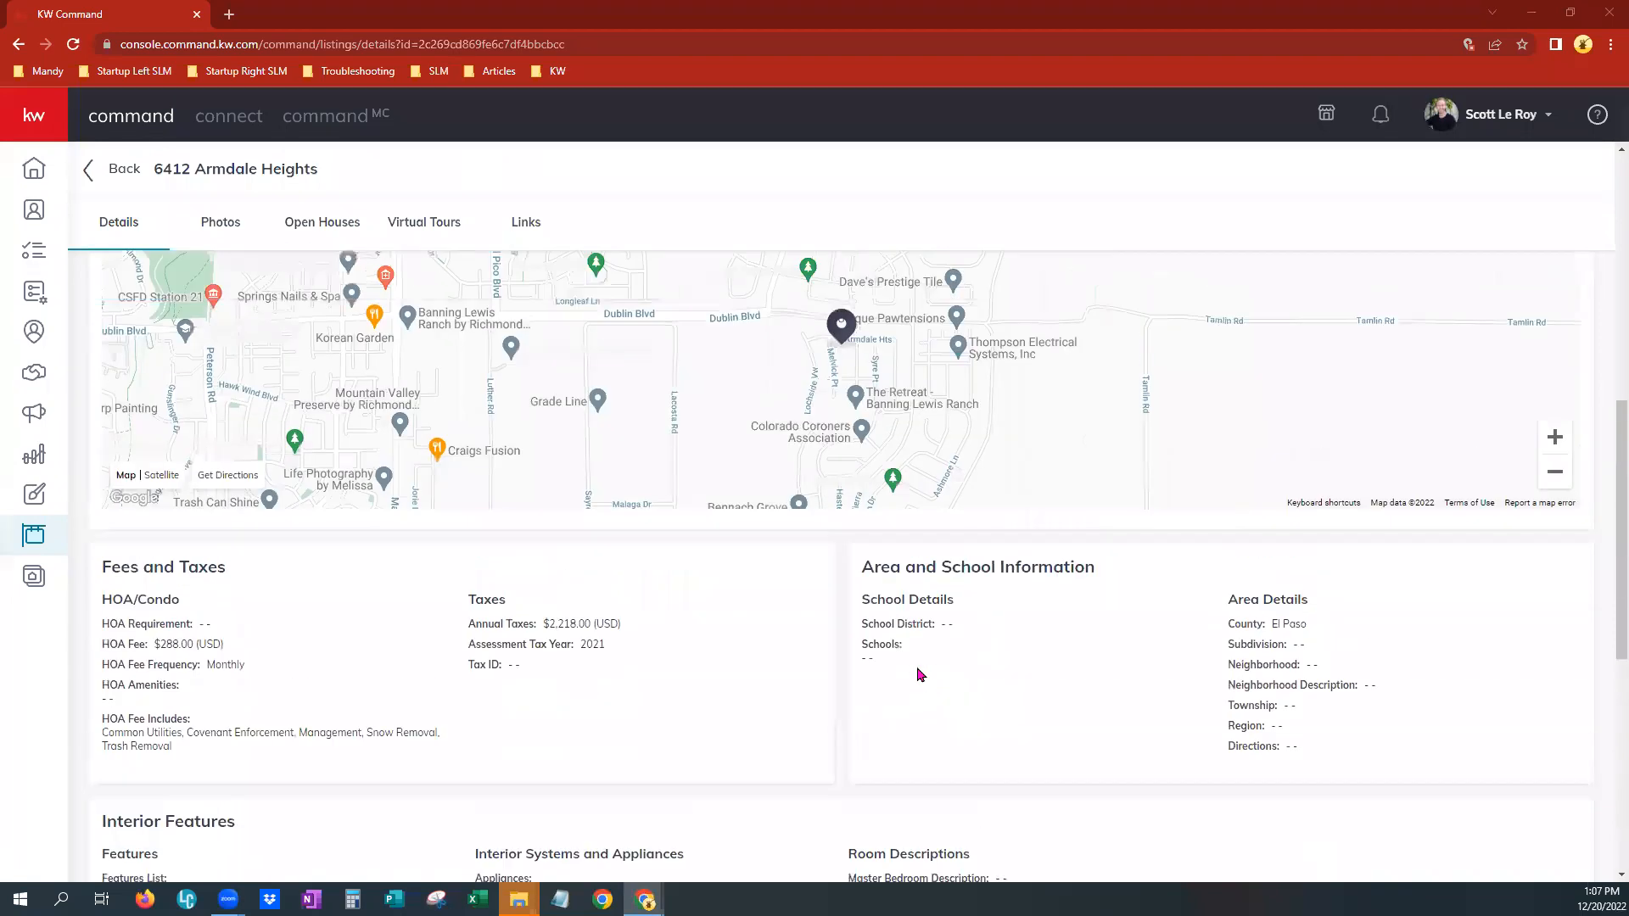
scroll(263, 379, "up", 2)
scroll(263, 379, "up", 5)
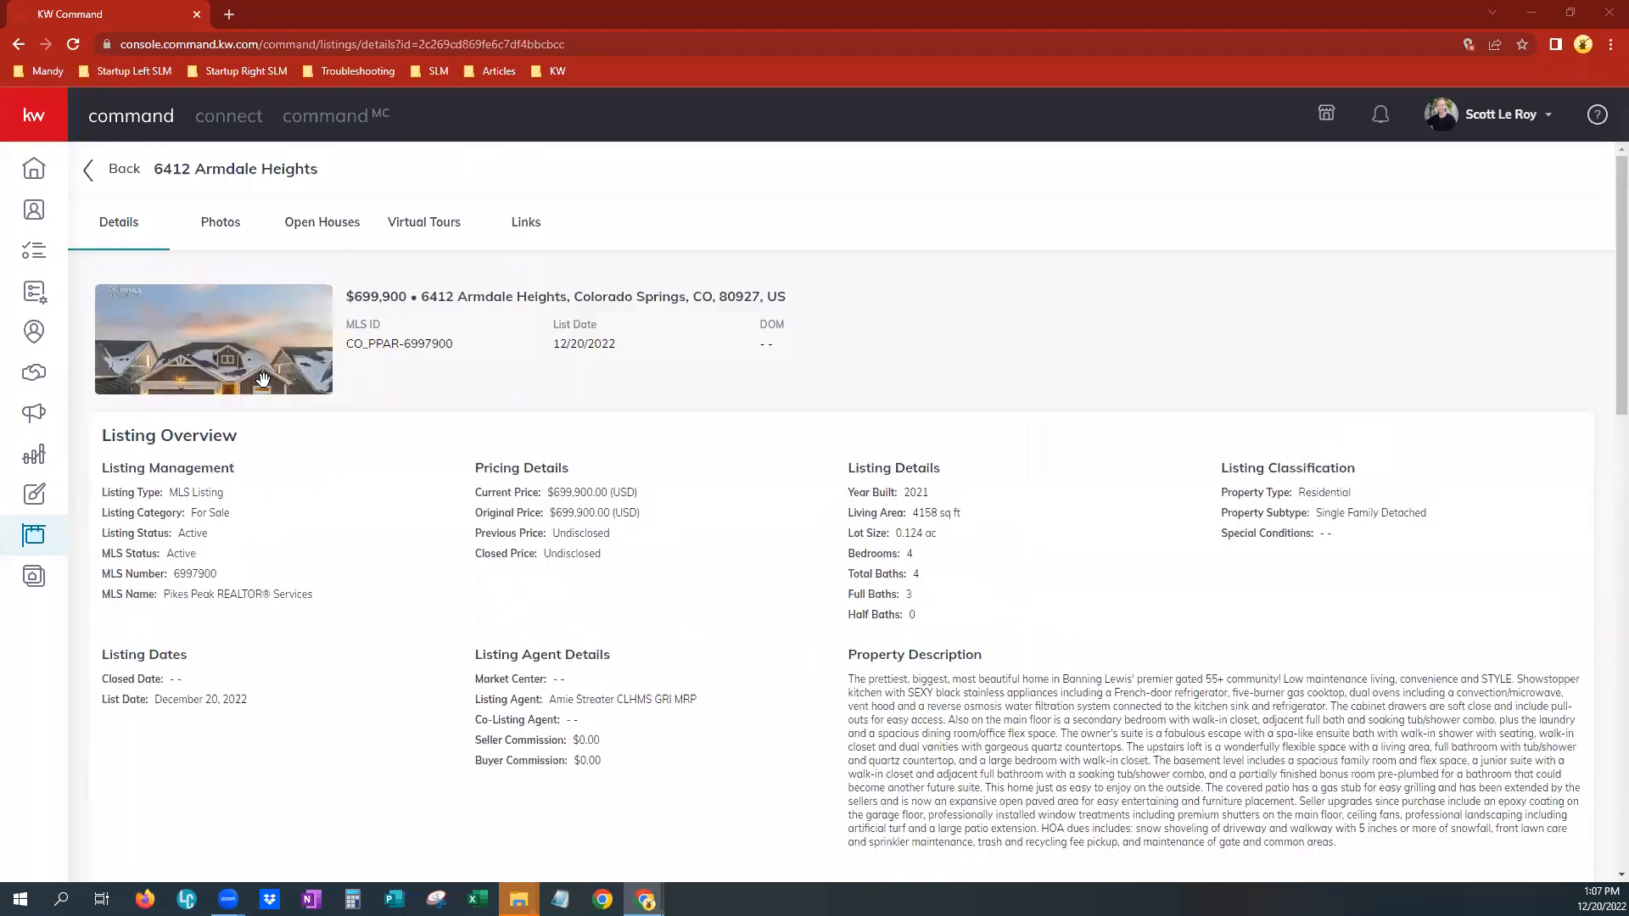
Browse the listing's Photos, Open Houses, Virtual Tours and Links tabs
left_click(211, 230)
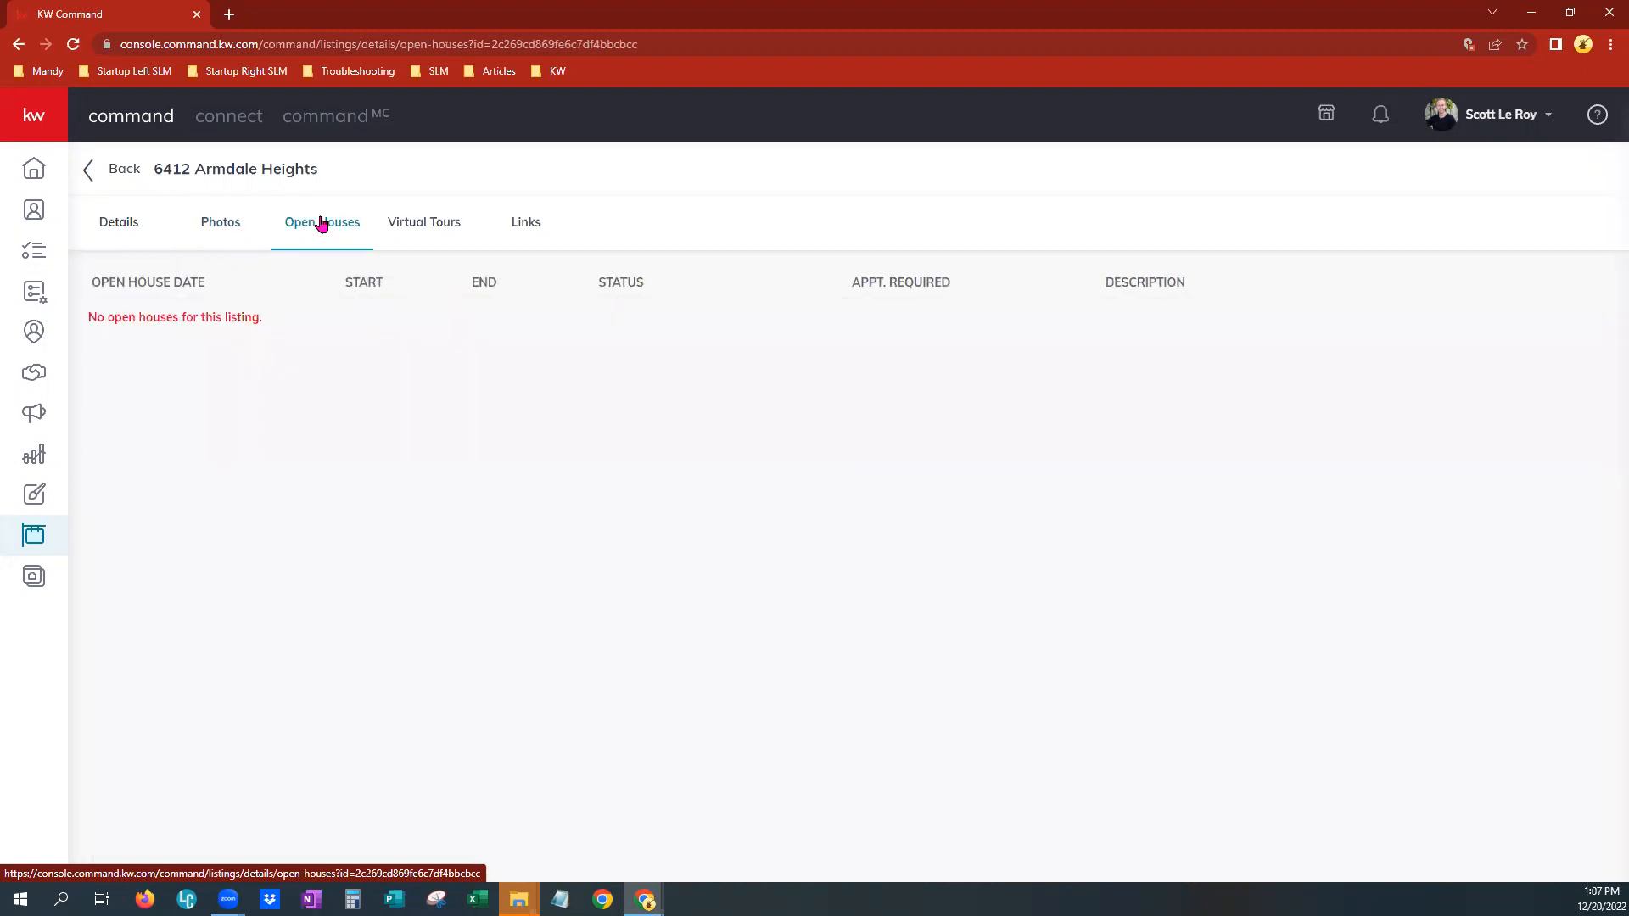
left_click(428, 226)
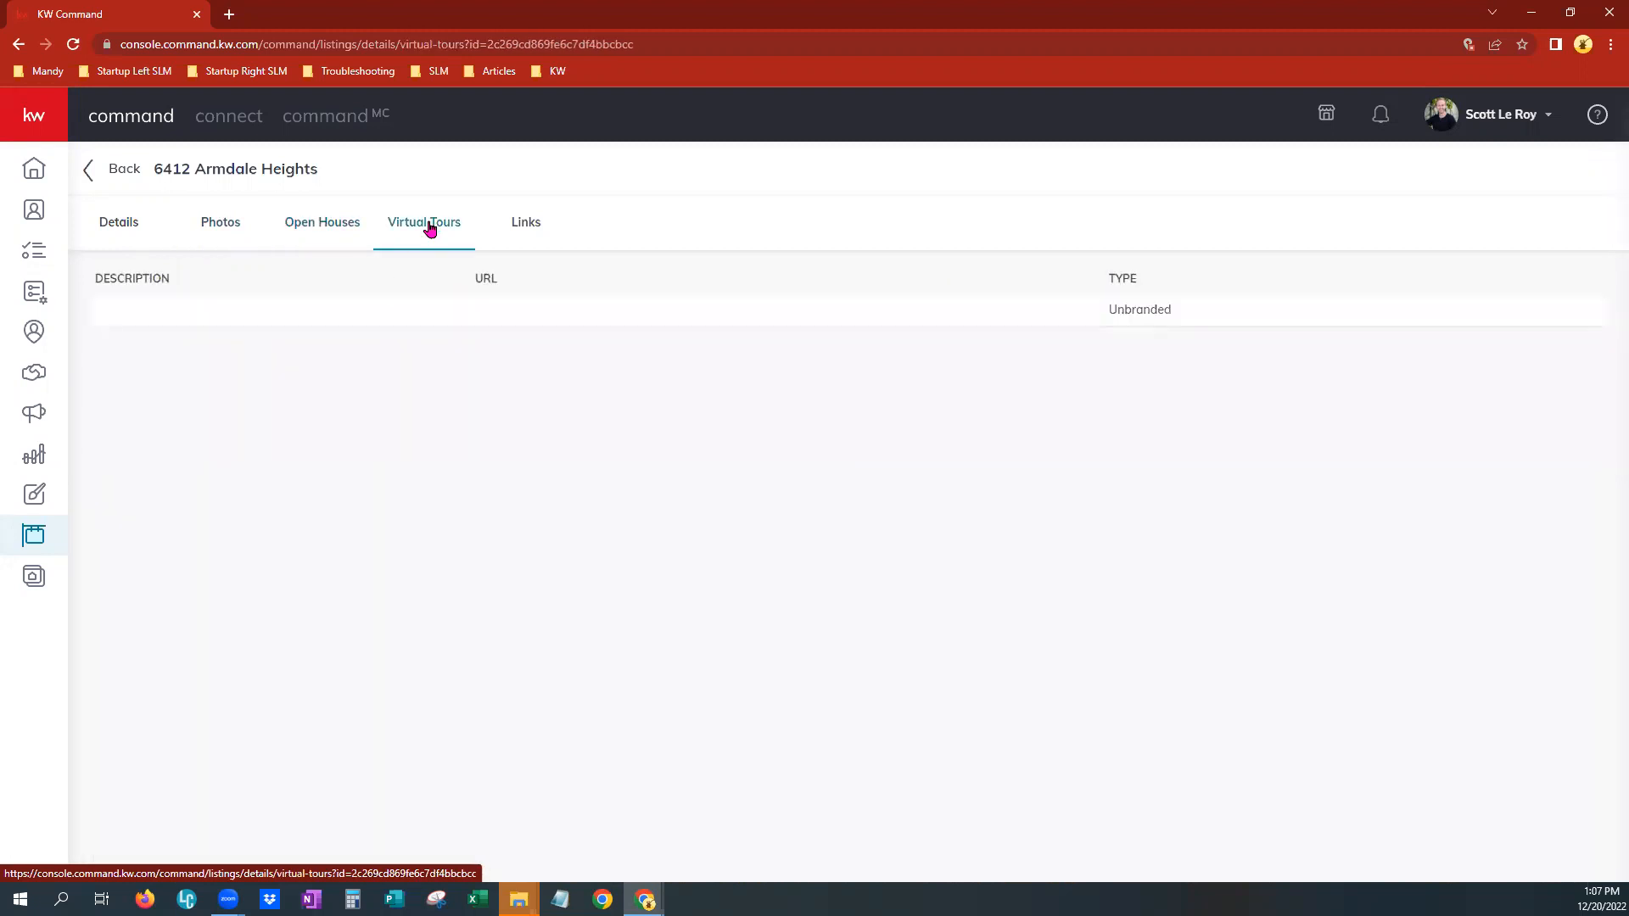
left_click(548, 221)
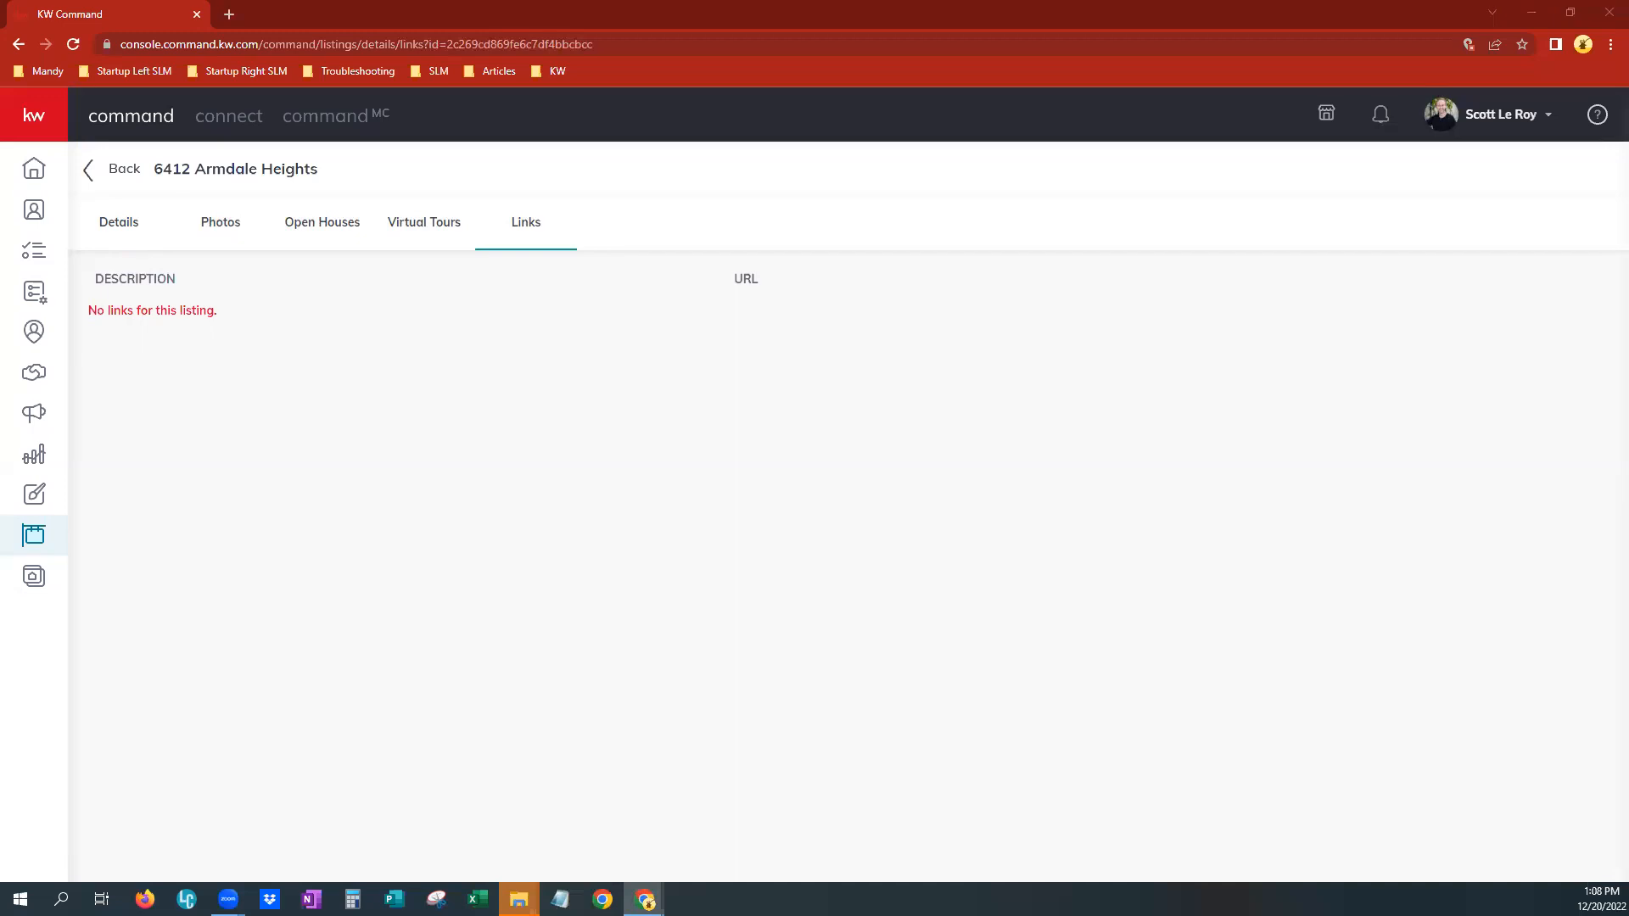
Open the Consumer section and view its Landing Pages list
left_click(34, 578)
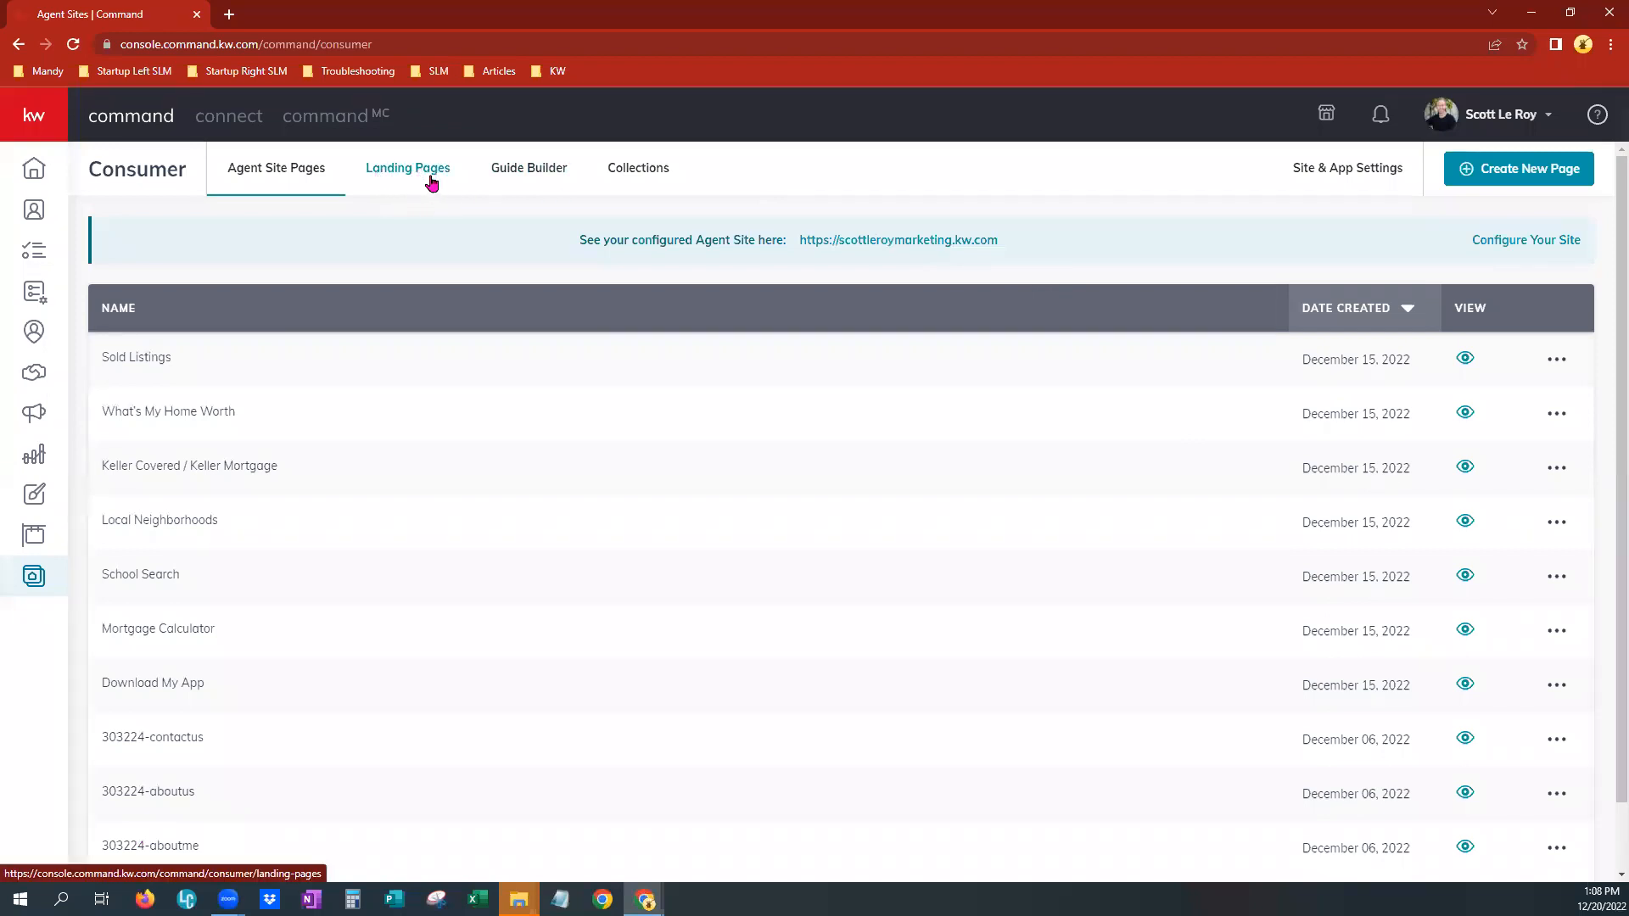
left_click(401, 174)
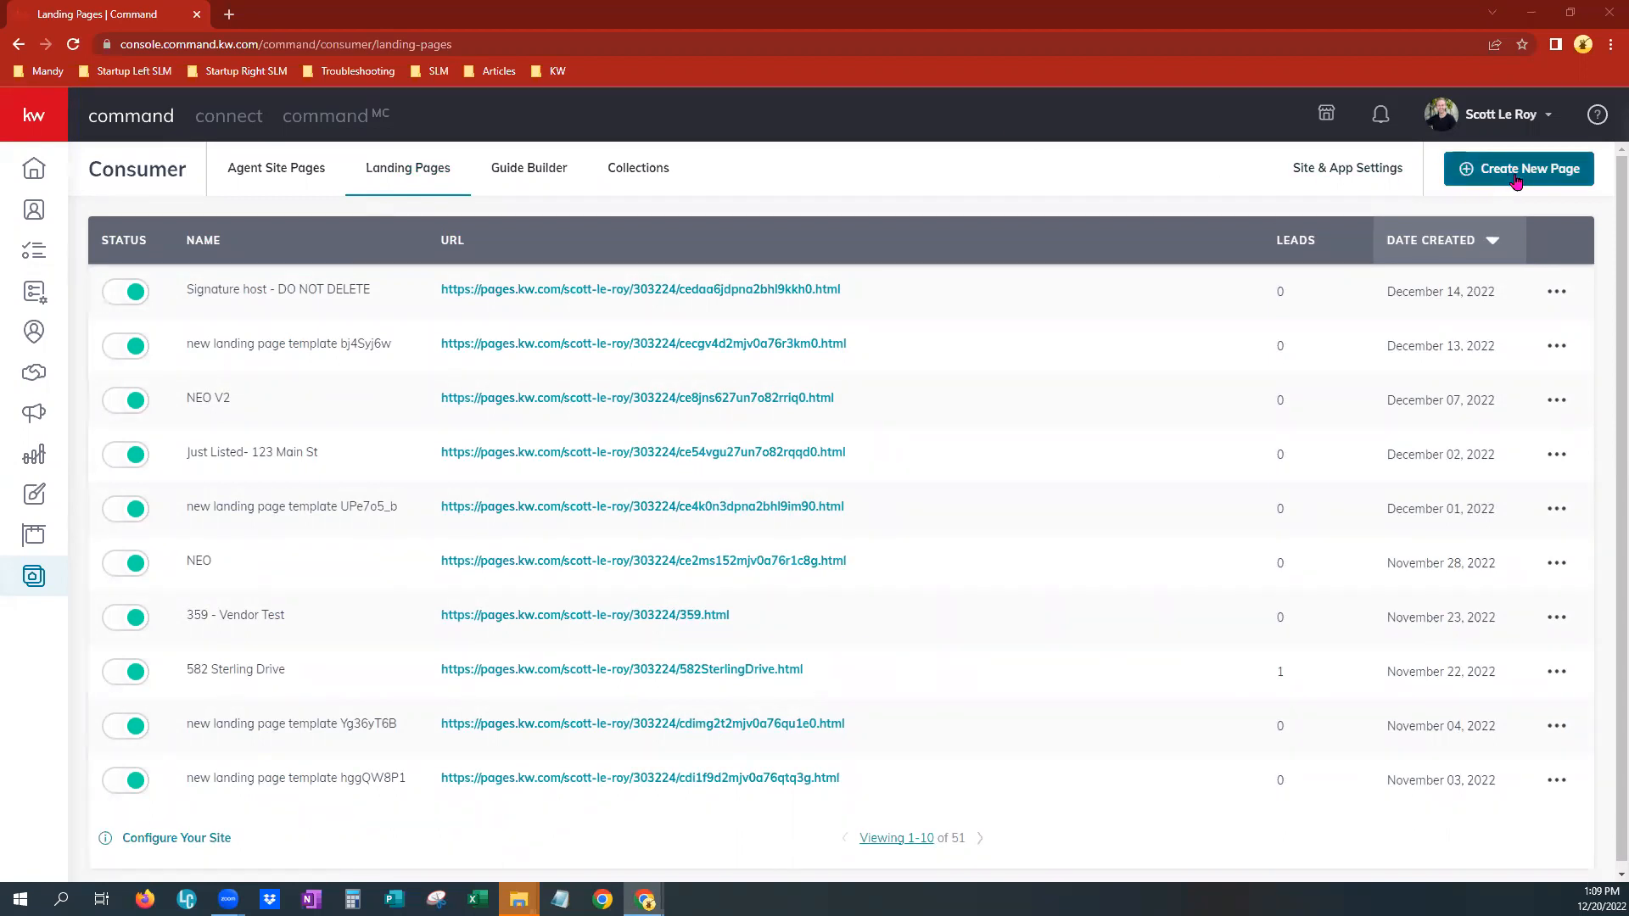
Preview the Create a New Page options, close them, and return to the Agent Site Pages list
left_click(1516, 181)
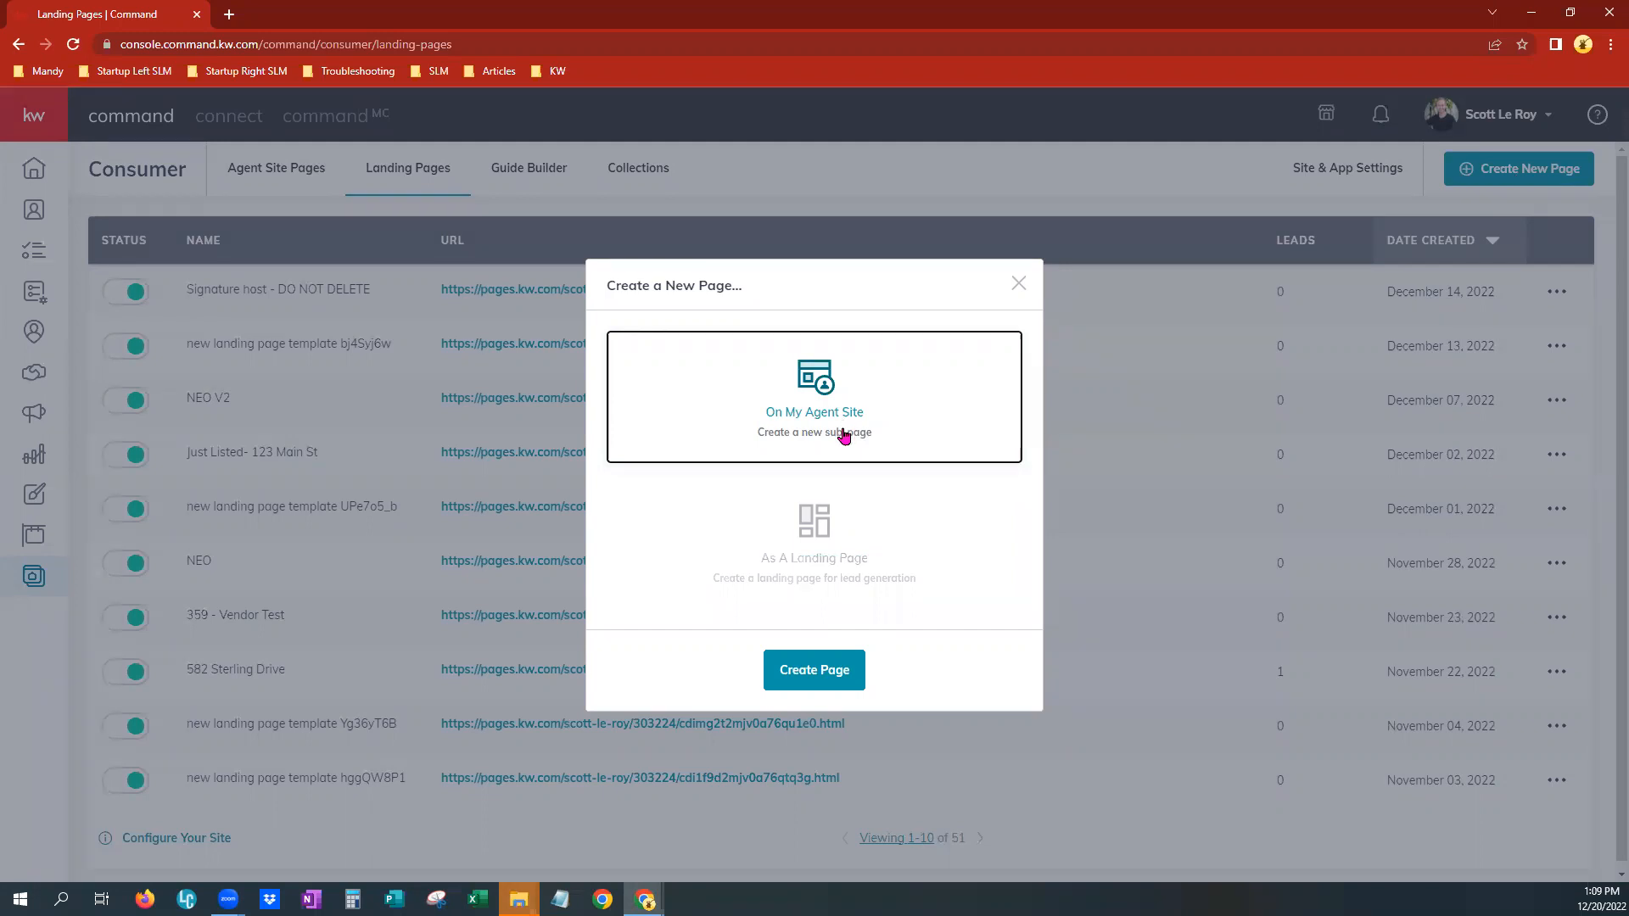
left_click(1017, 285)
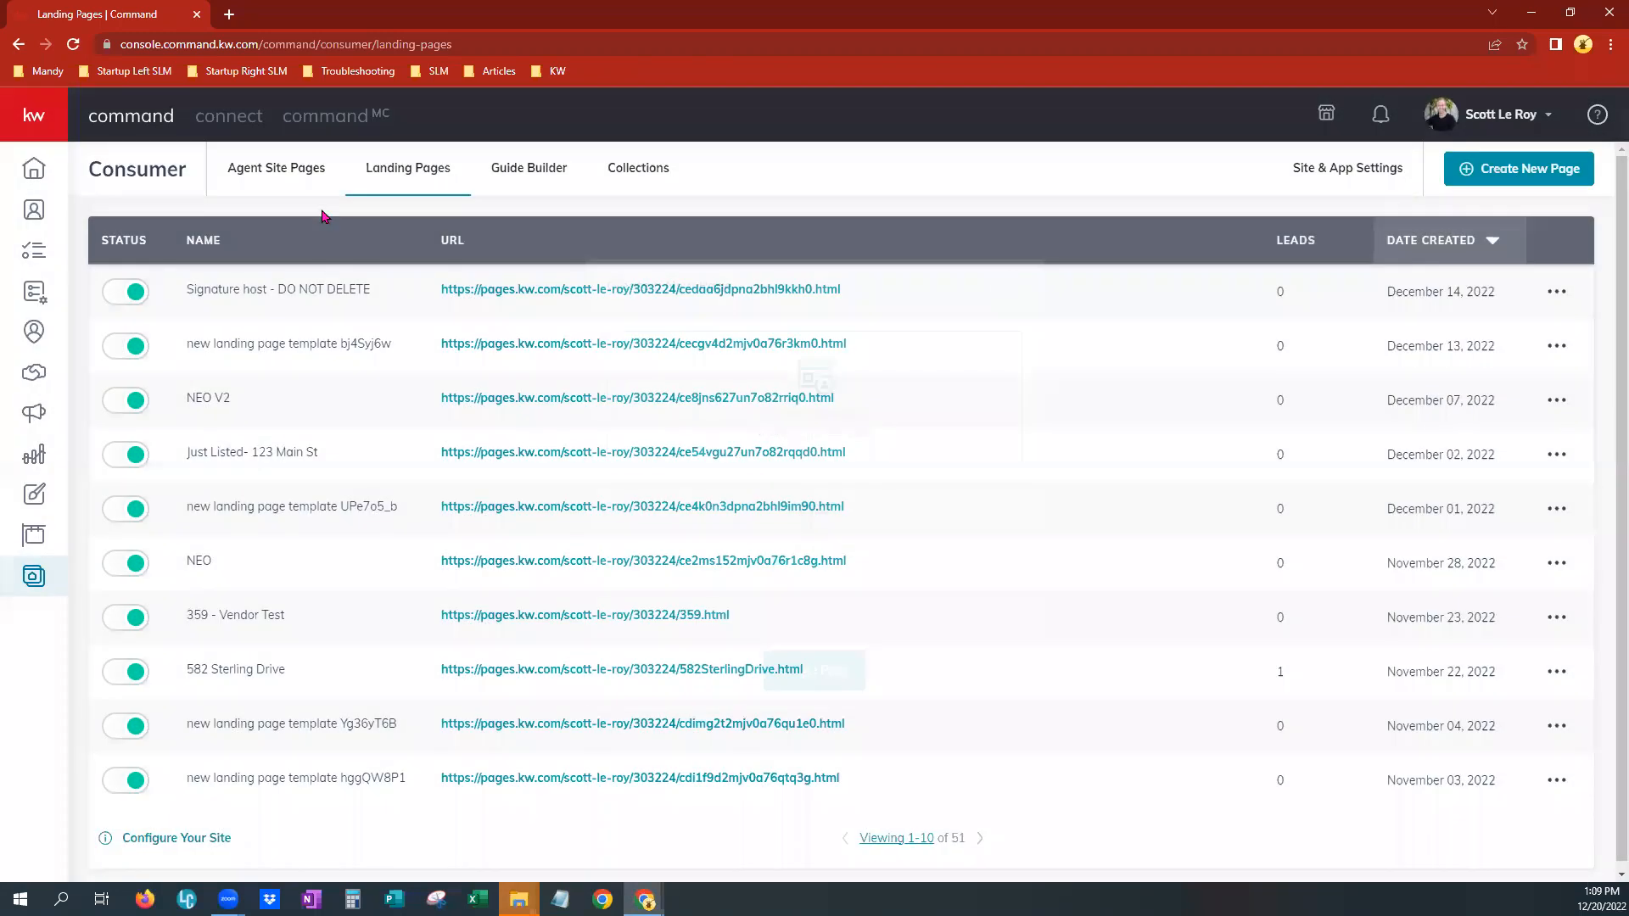
left_click(252, 176)
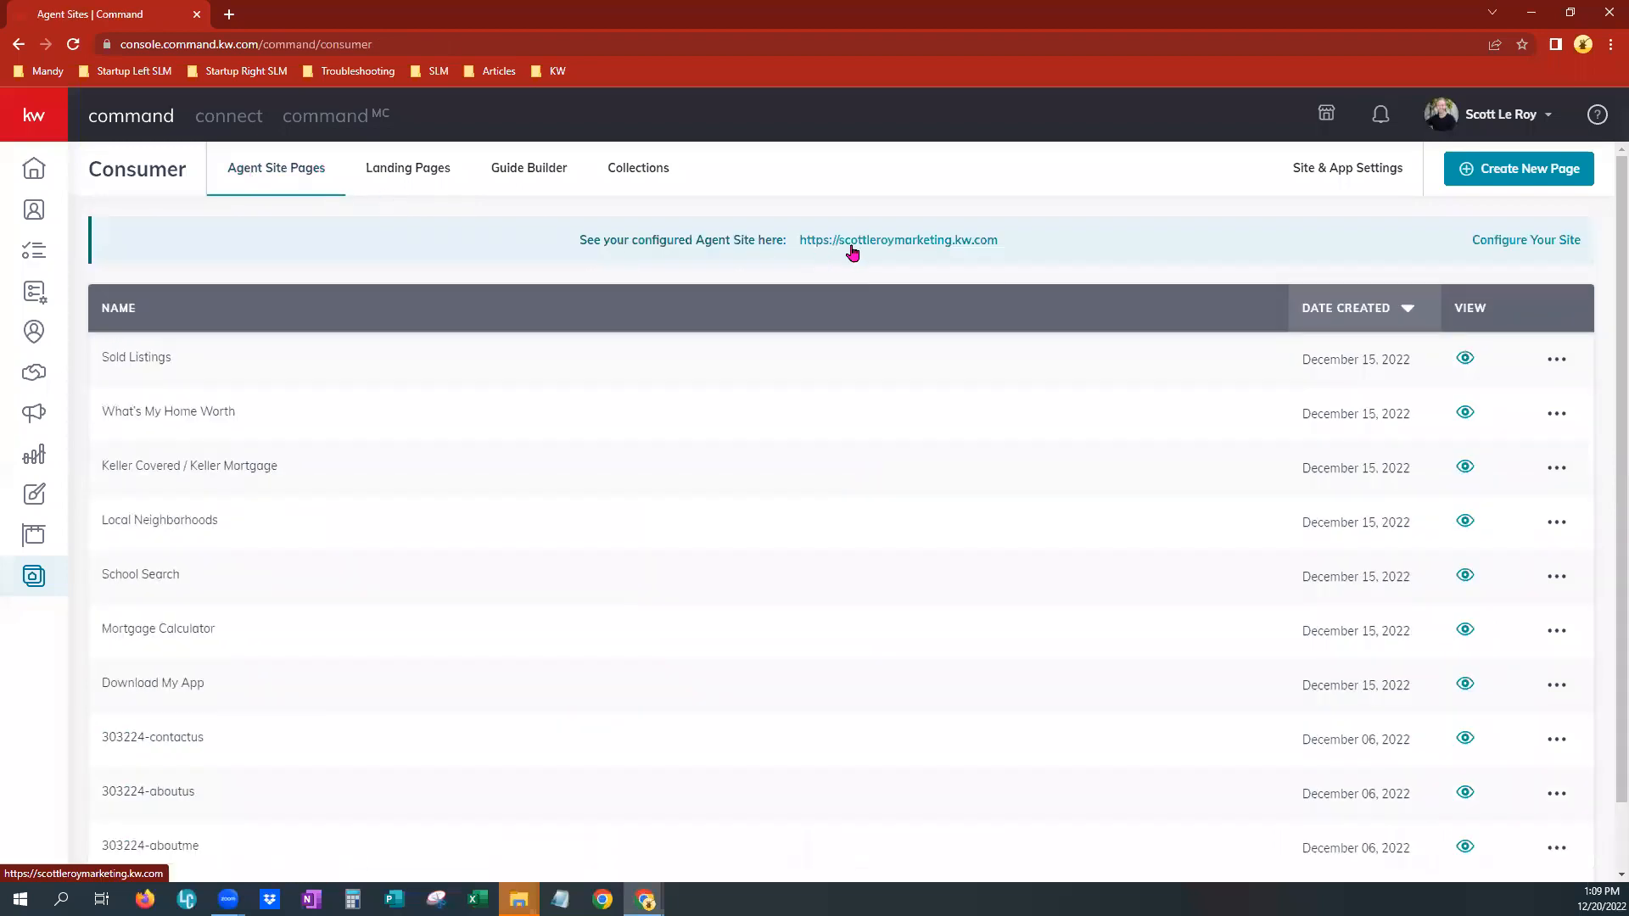
Open the configured agent site in a new tab, view its site navigation menu, and return to Command
left_click(855, 246, "ctrl")
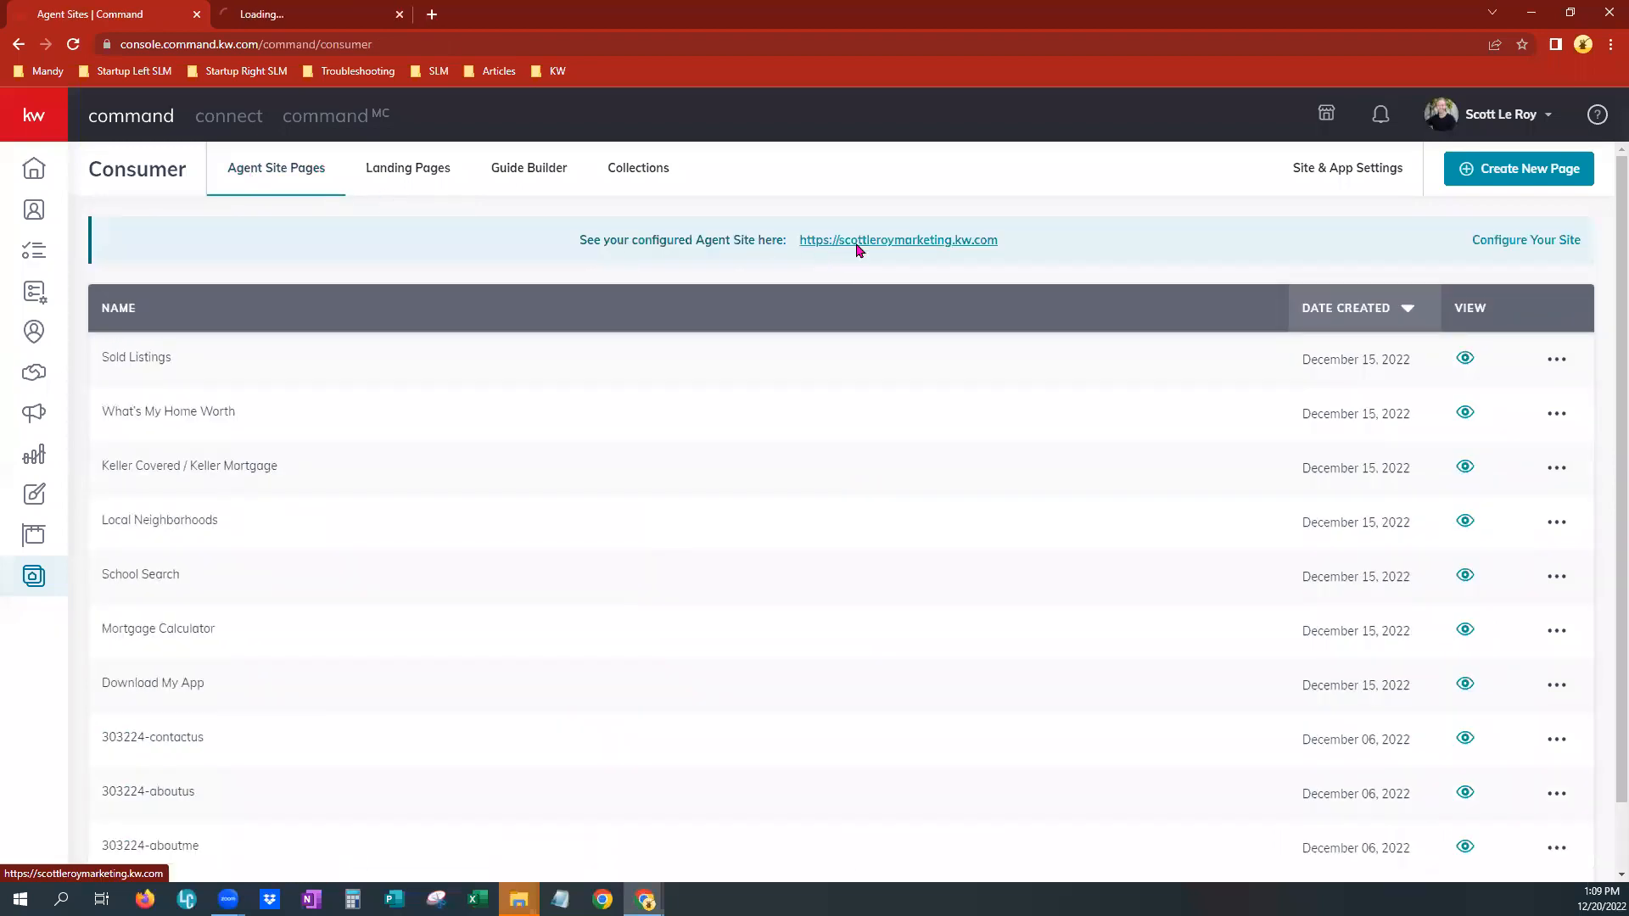
left_click(274, 12)
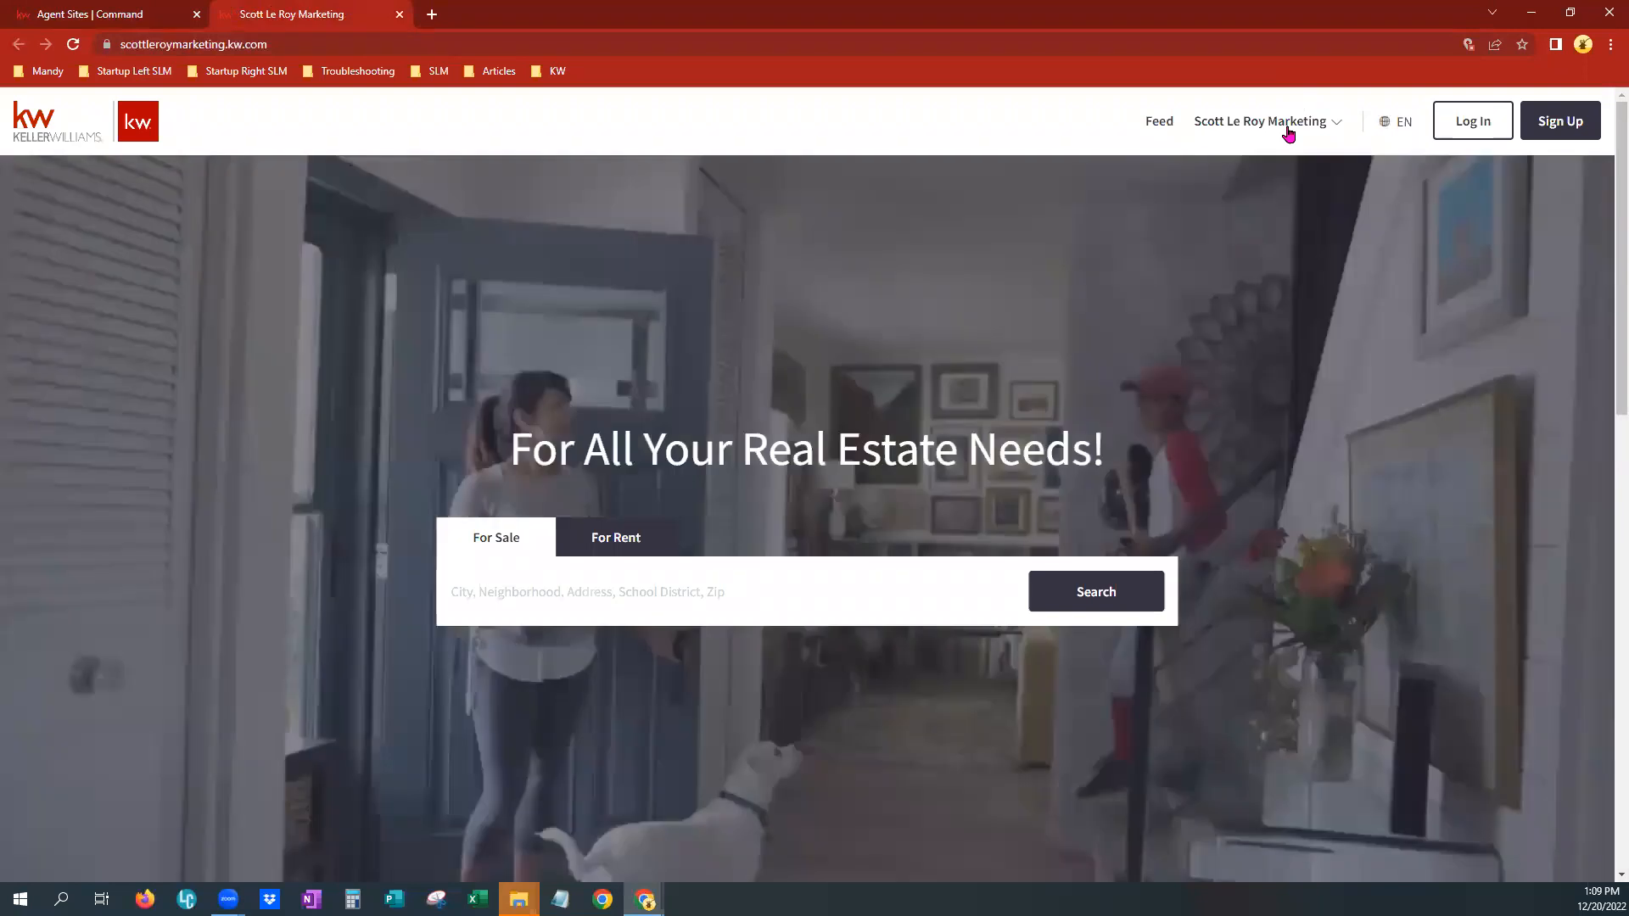
left_click(1285, 124)
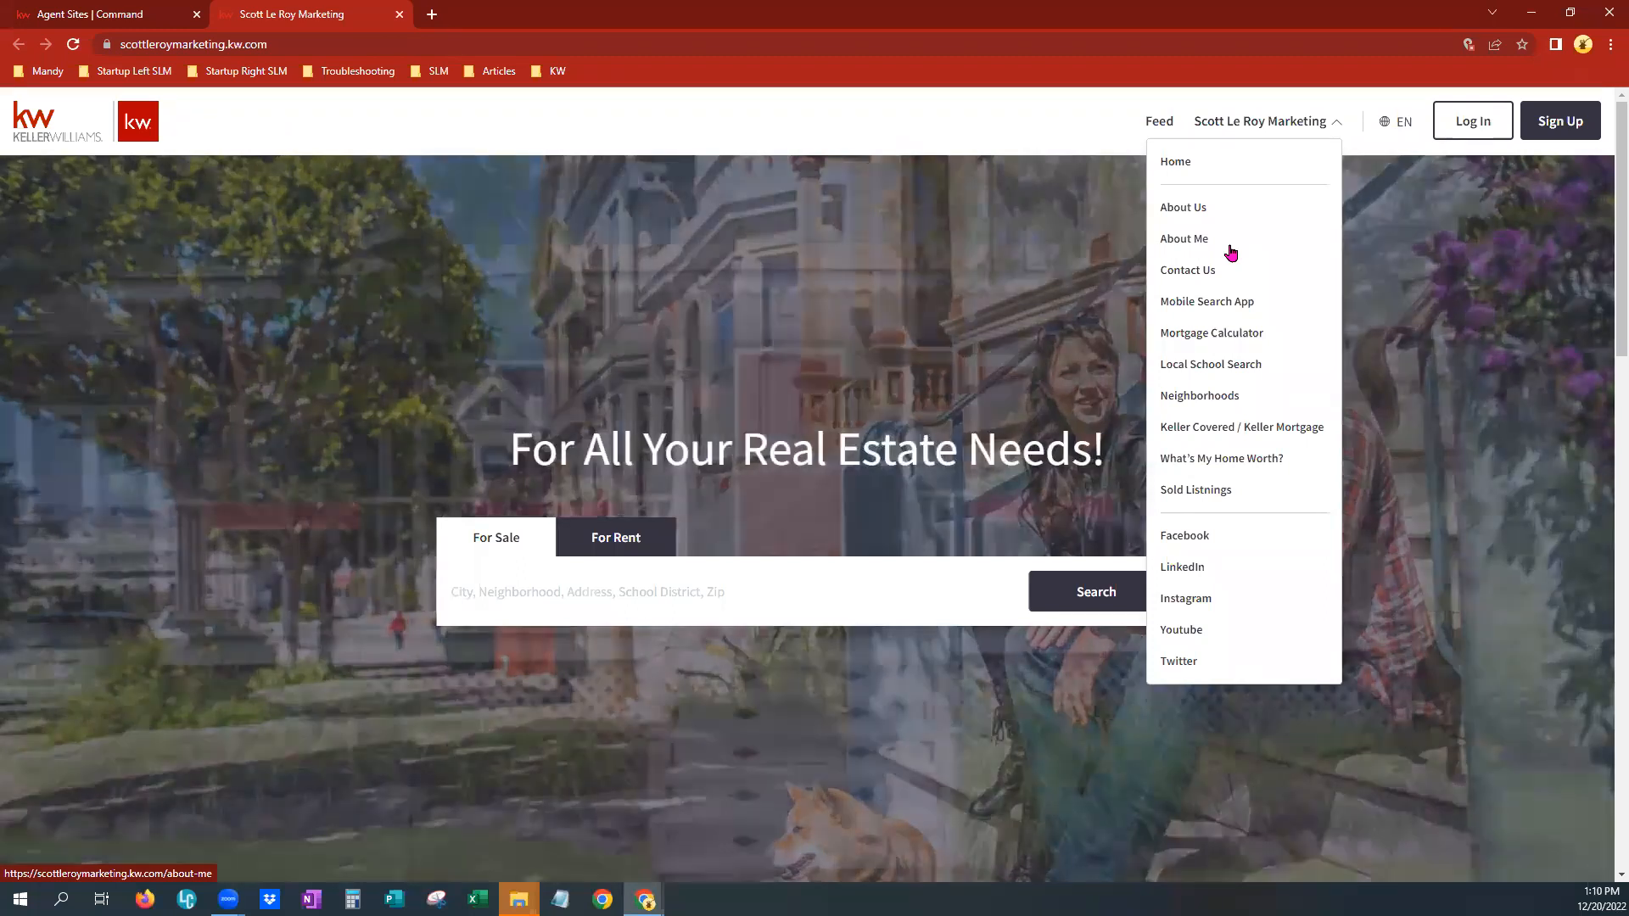
left_click(101, 19)
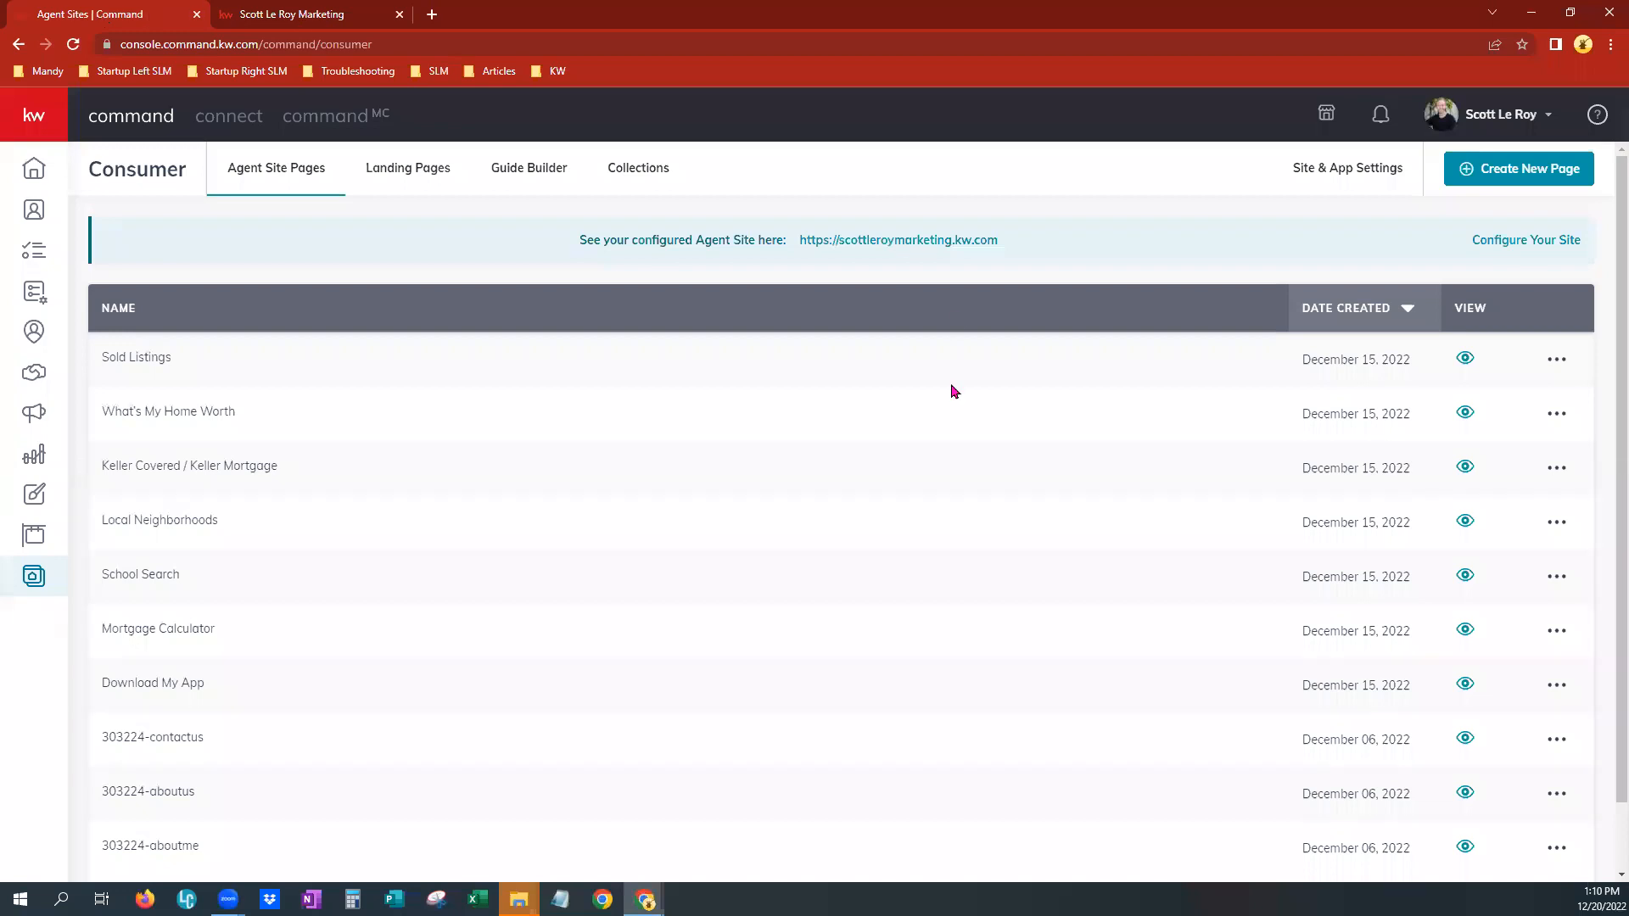
Create a new page as a landing page from the Landing Pages list
left_click(386, 169)
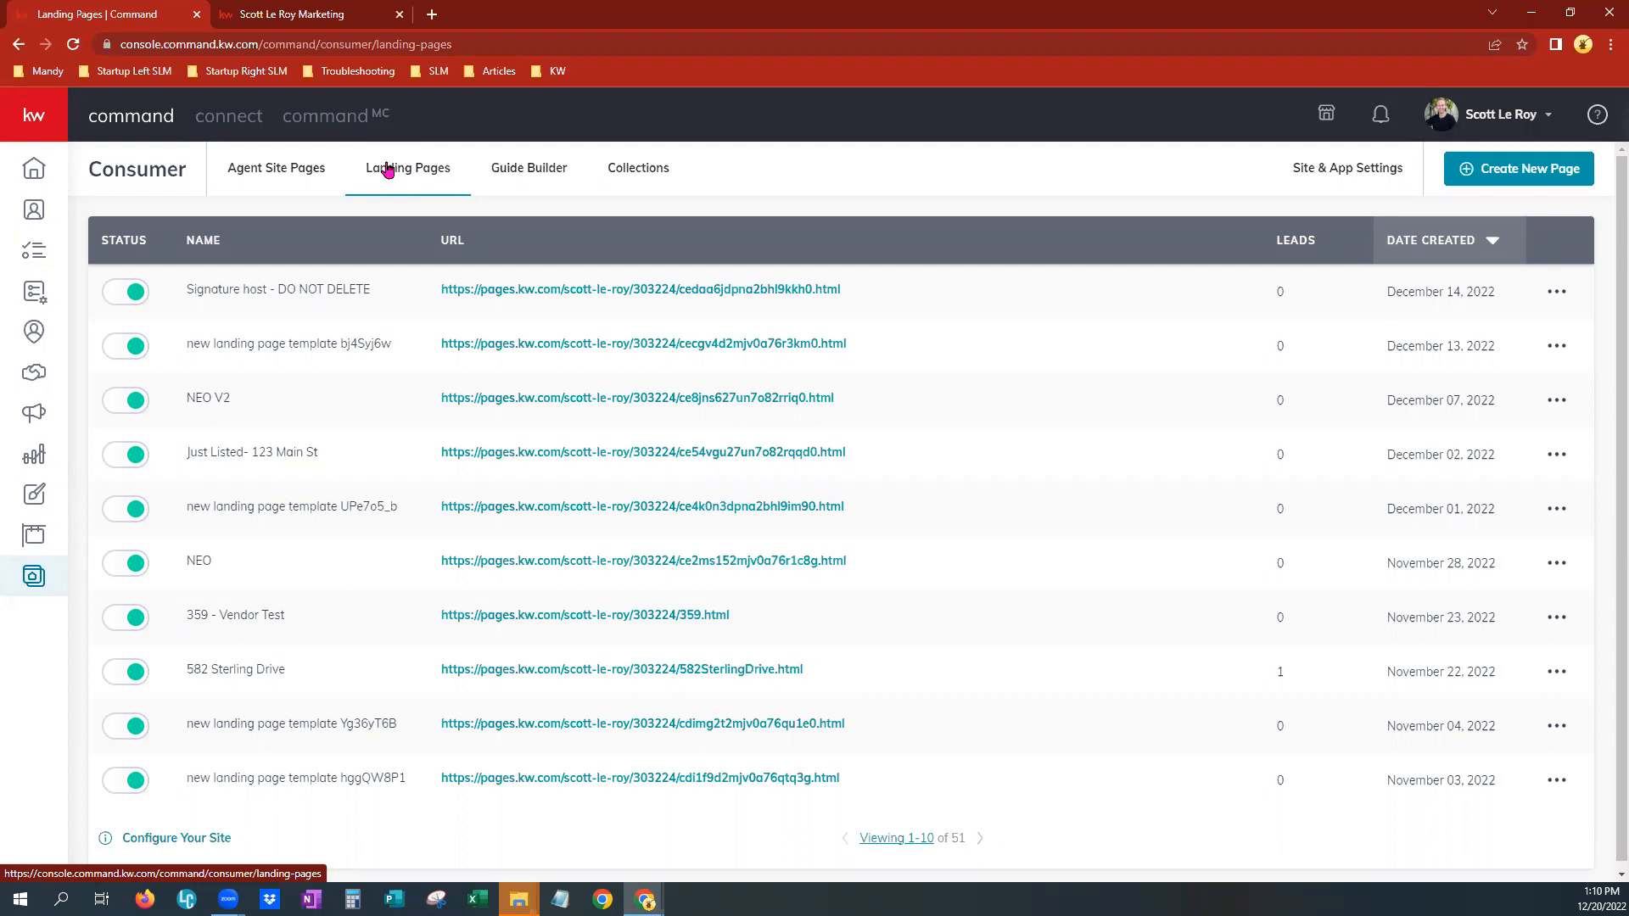
left_click(1535, 184)
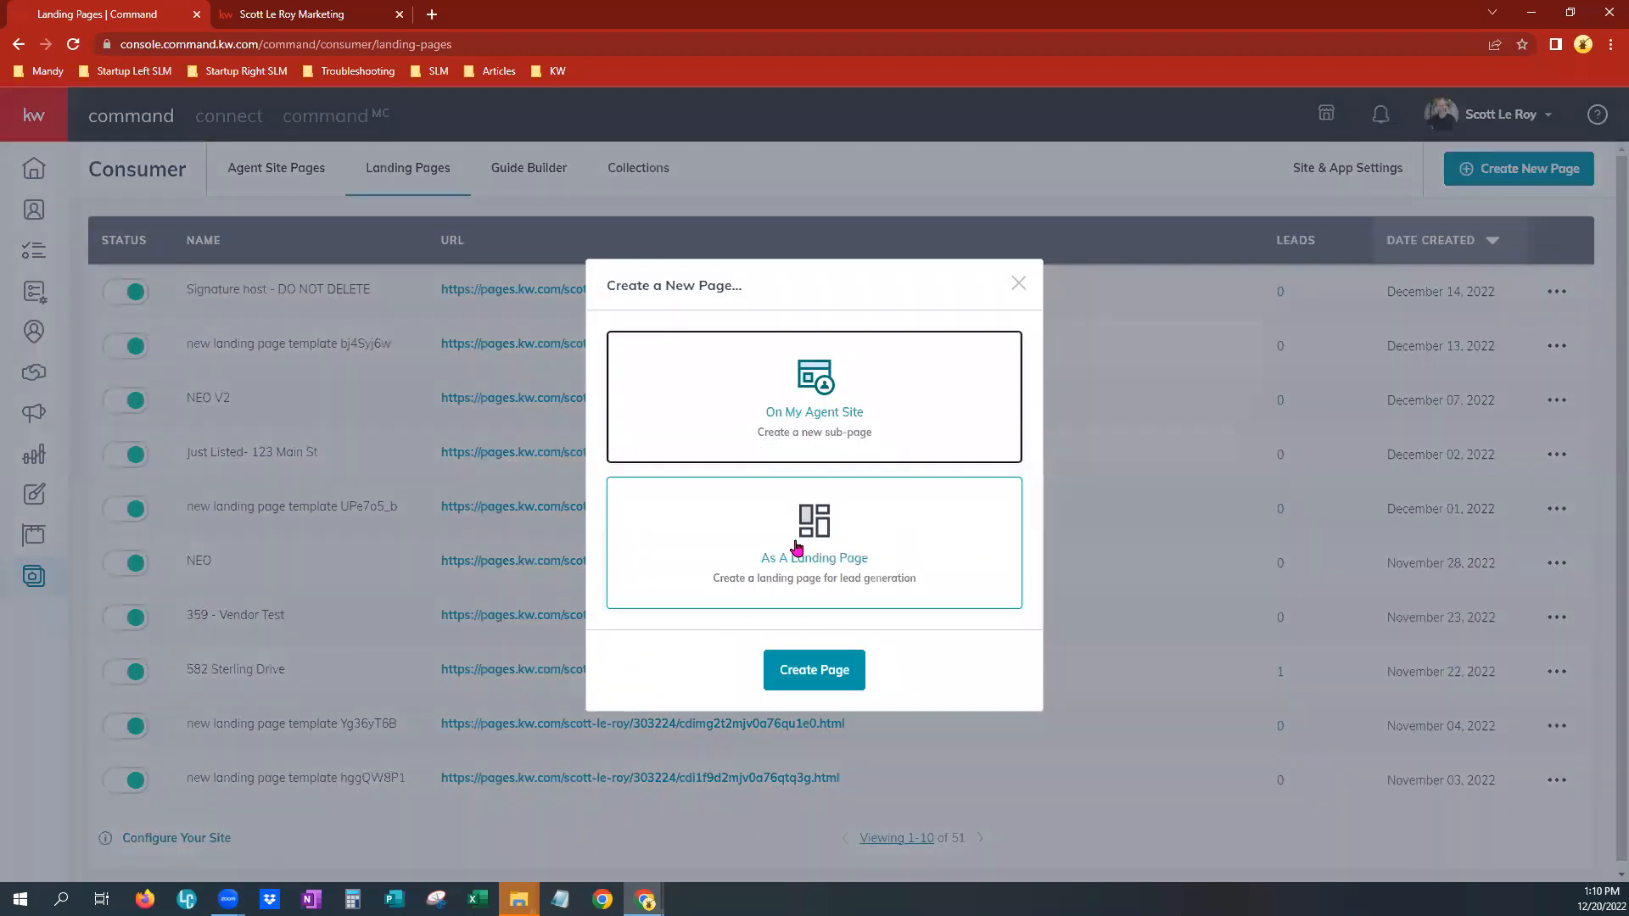
left_click(798, 547)
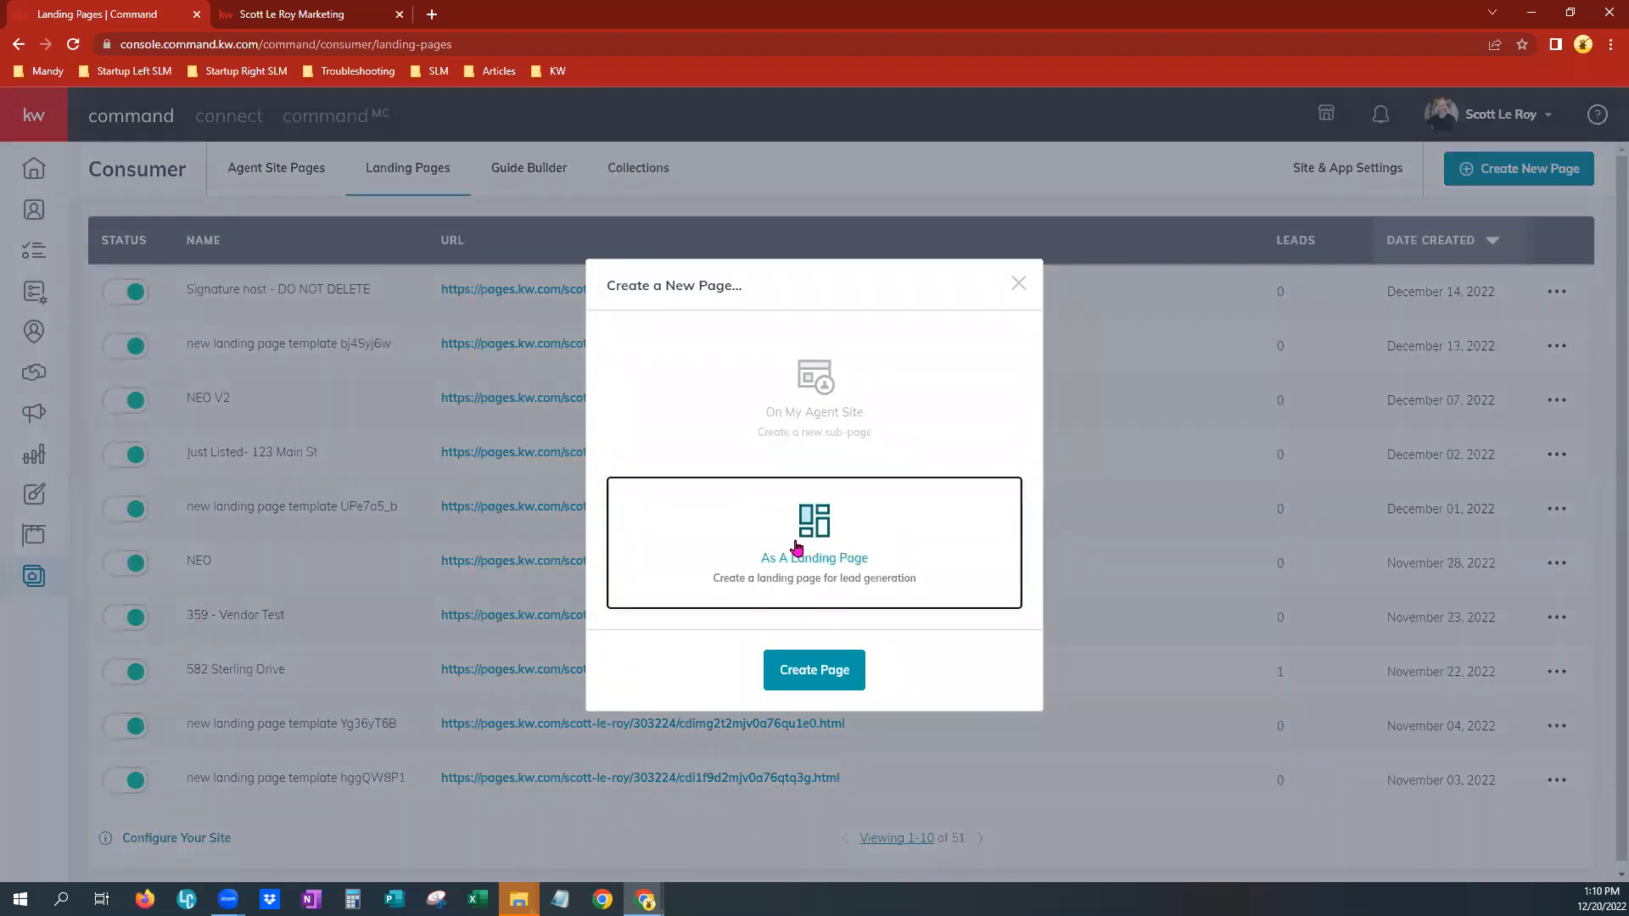
left_click(792, 676)
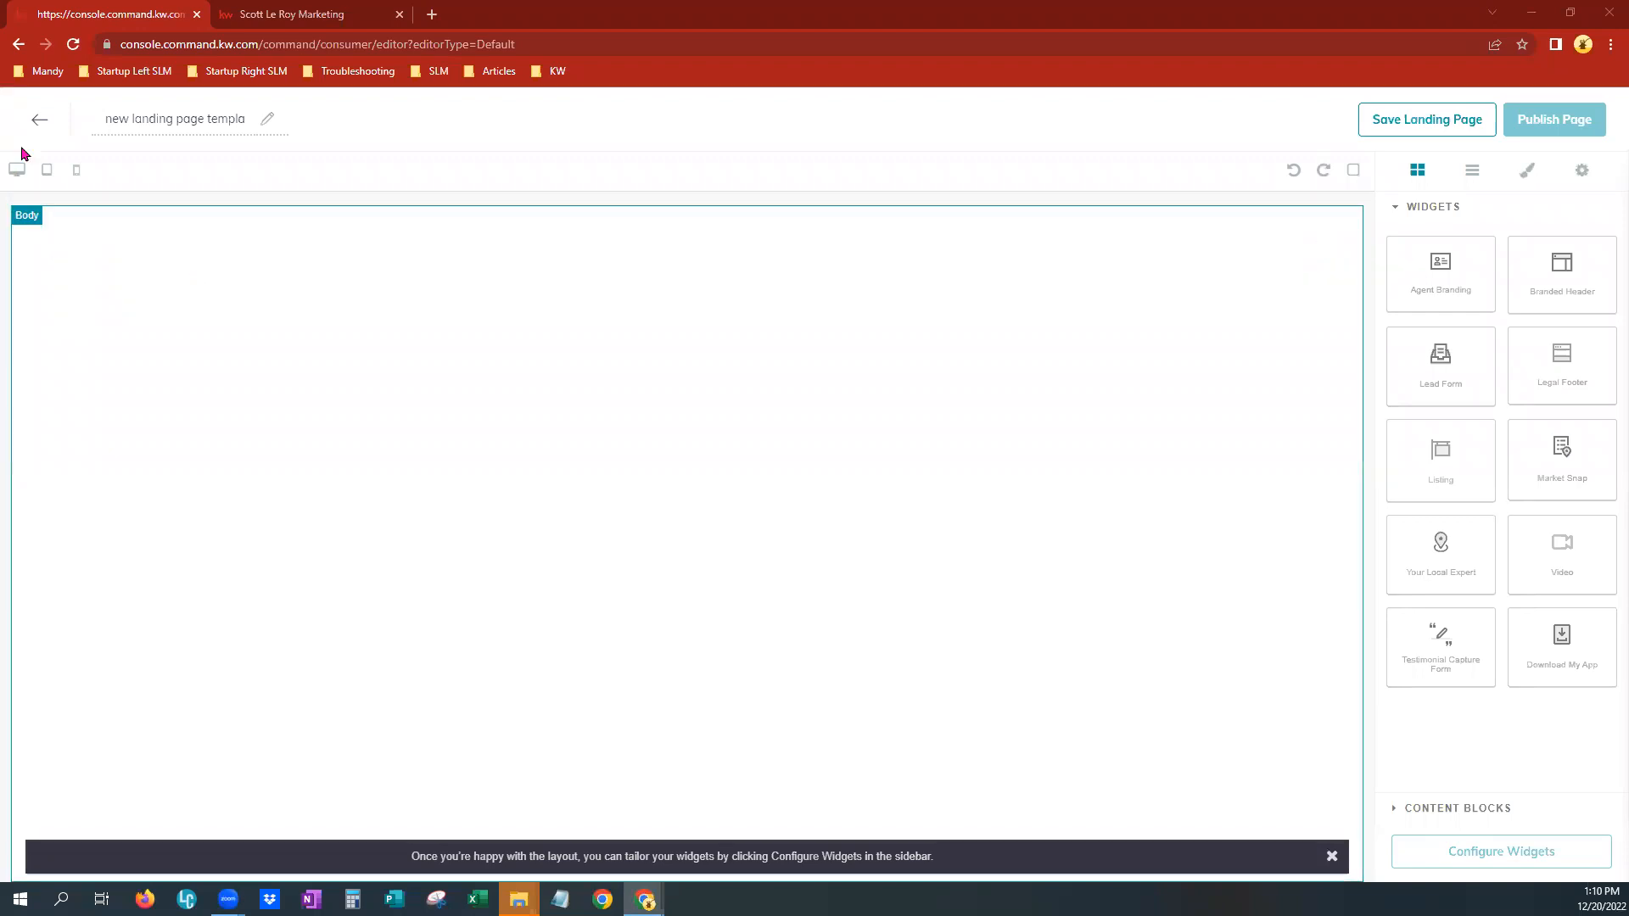
left_click(134, 118)
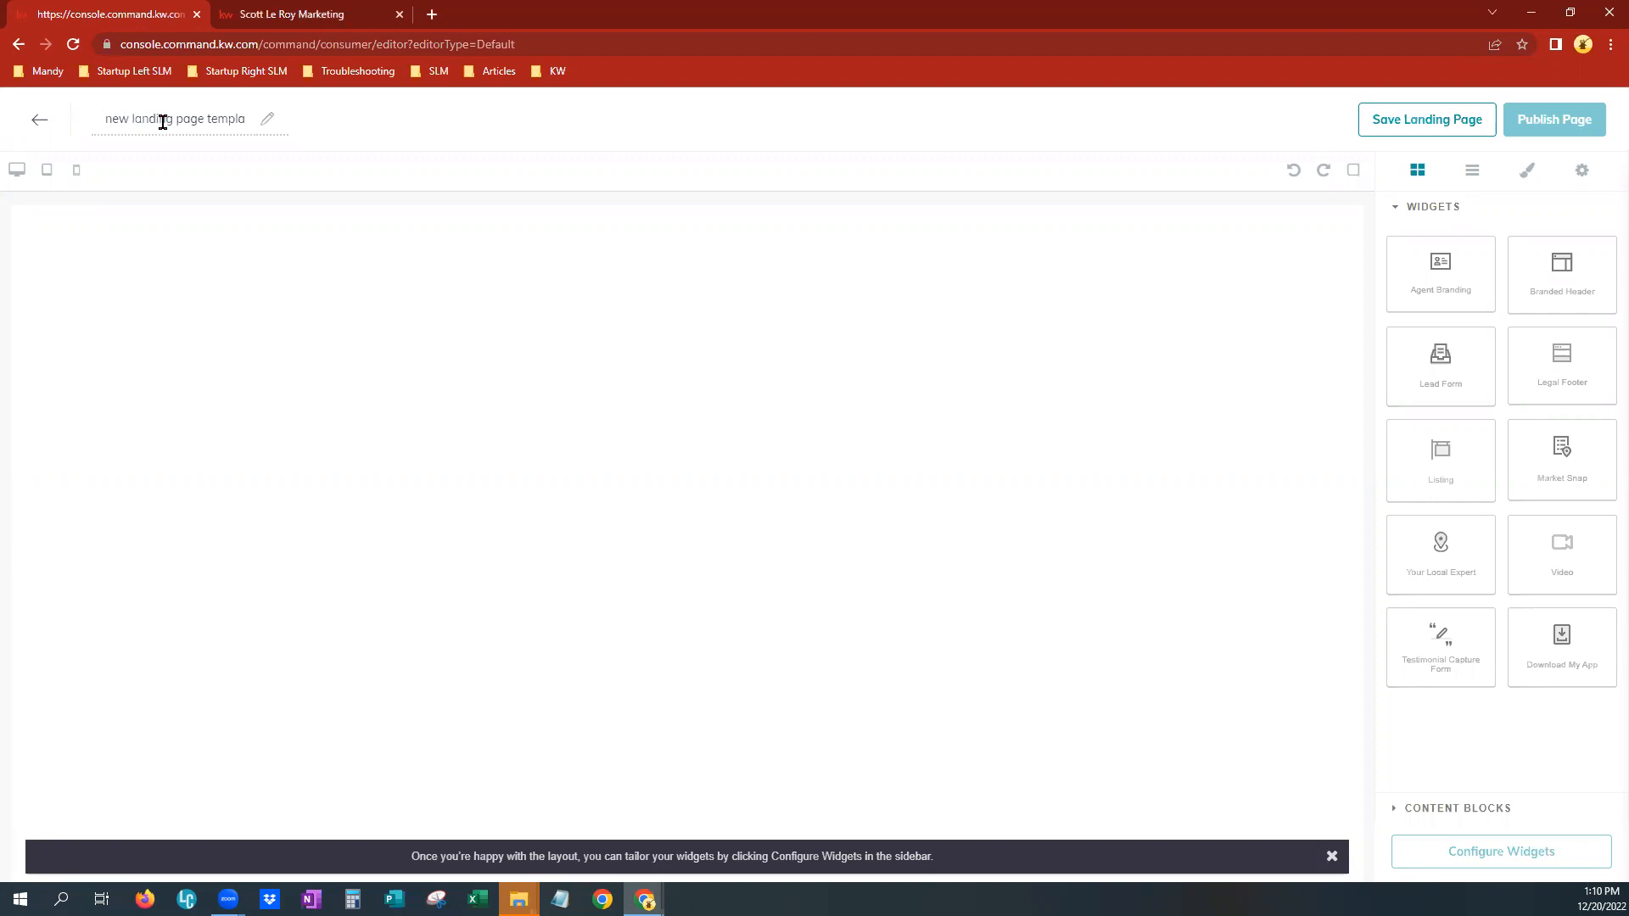
left_click_drag(236, 115, 239, 115)
left_click(237, 116)
triple_click(239, 116)
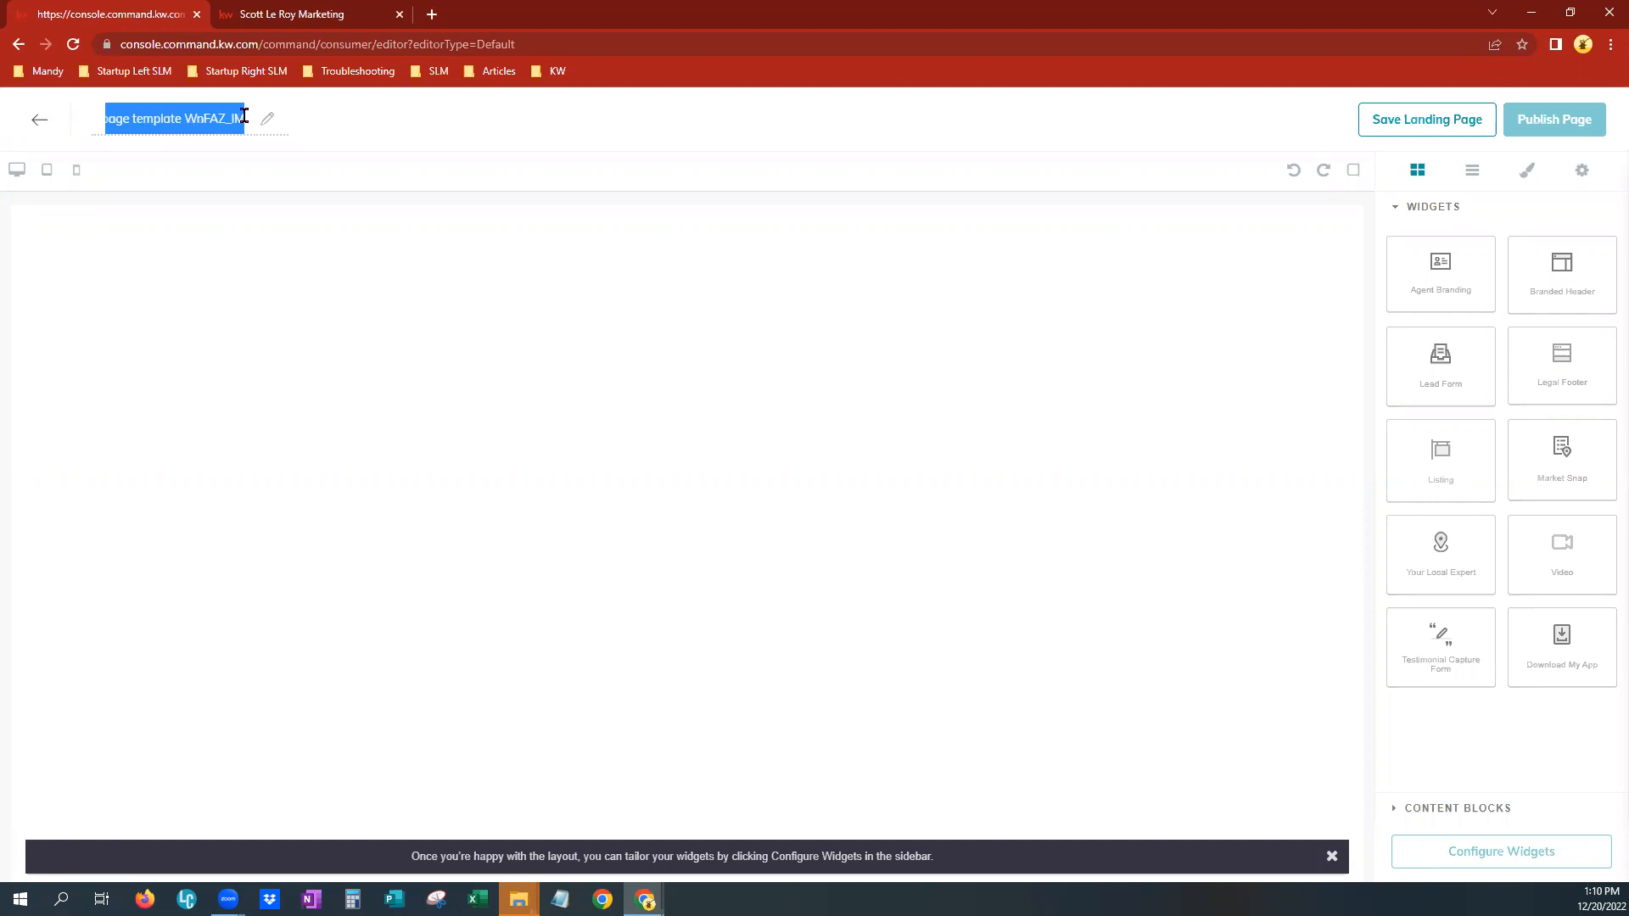
key("BackSpace")
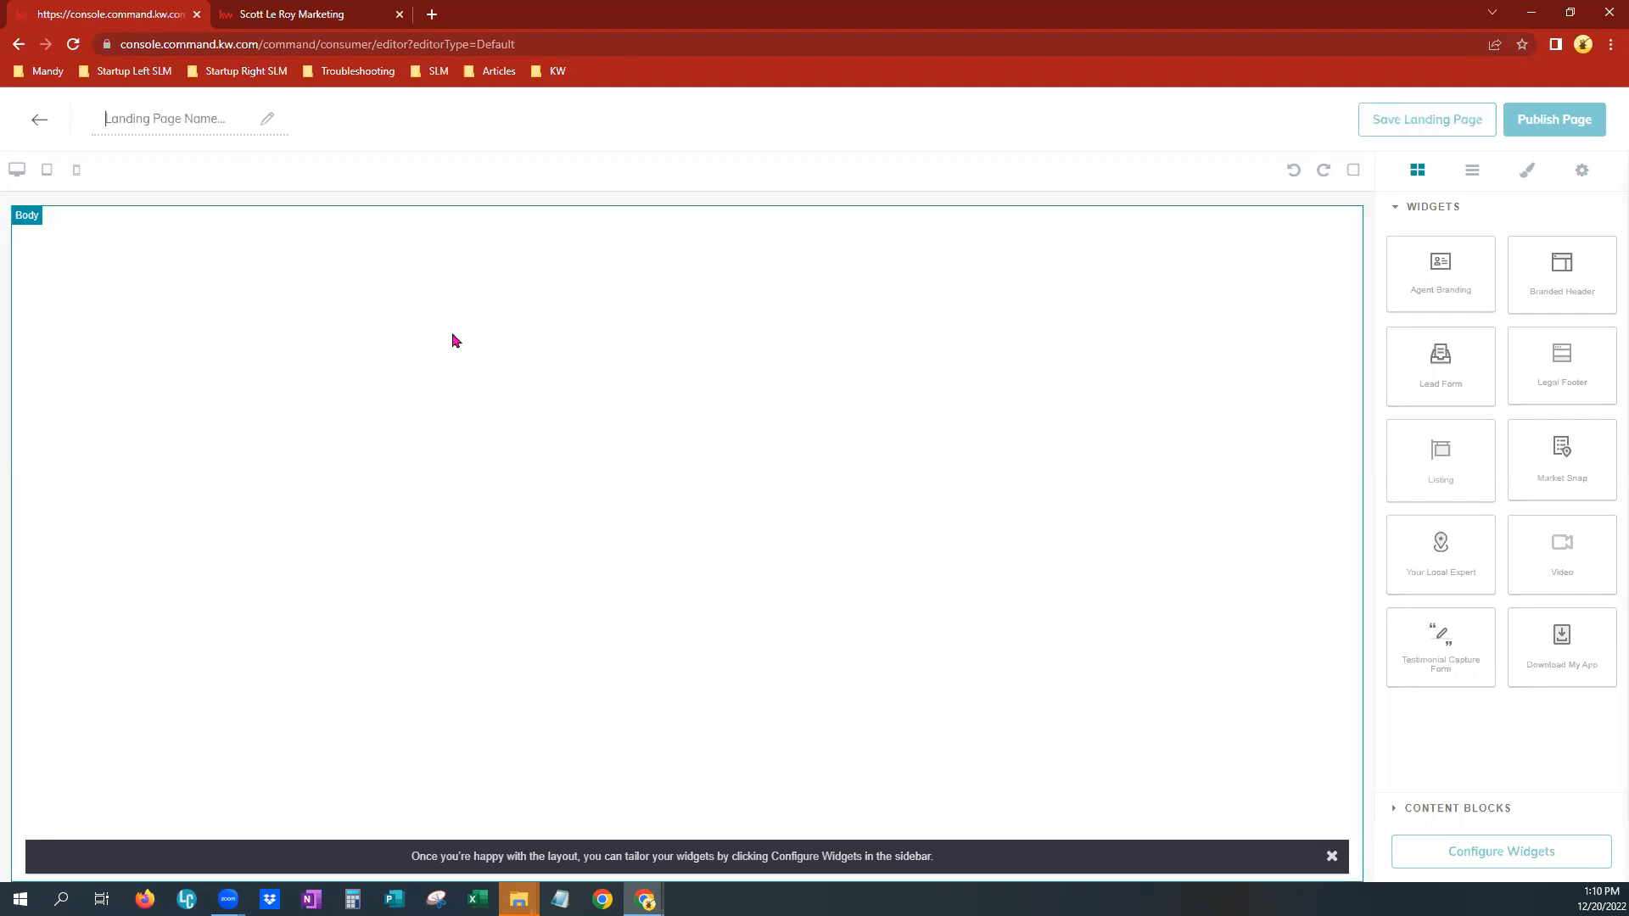
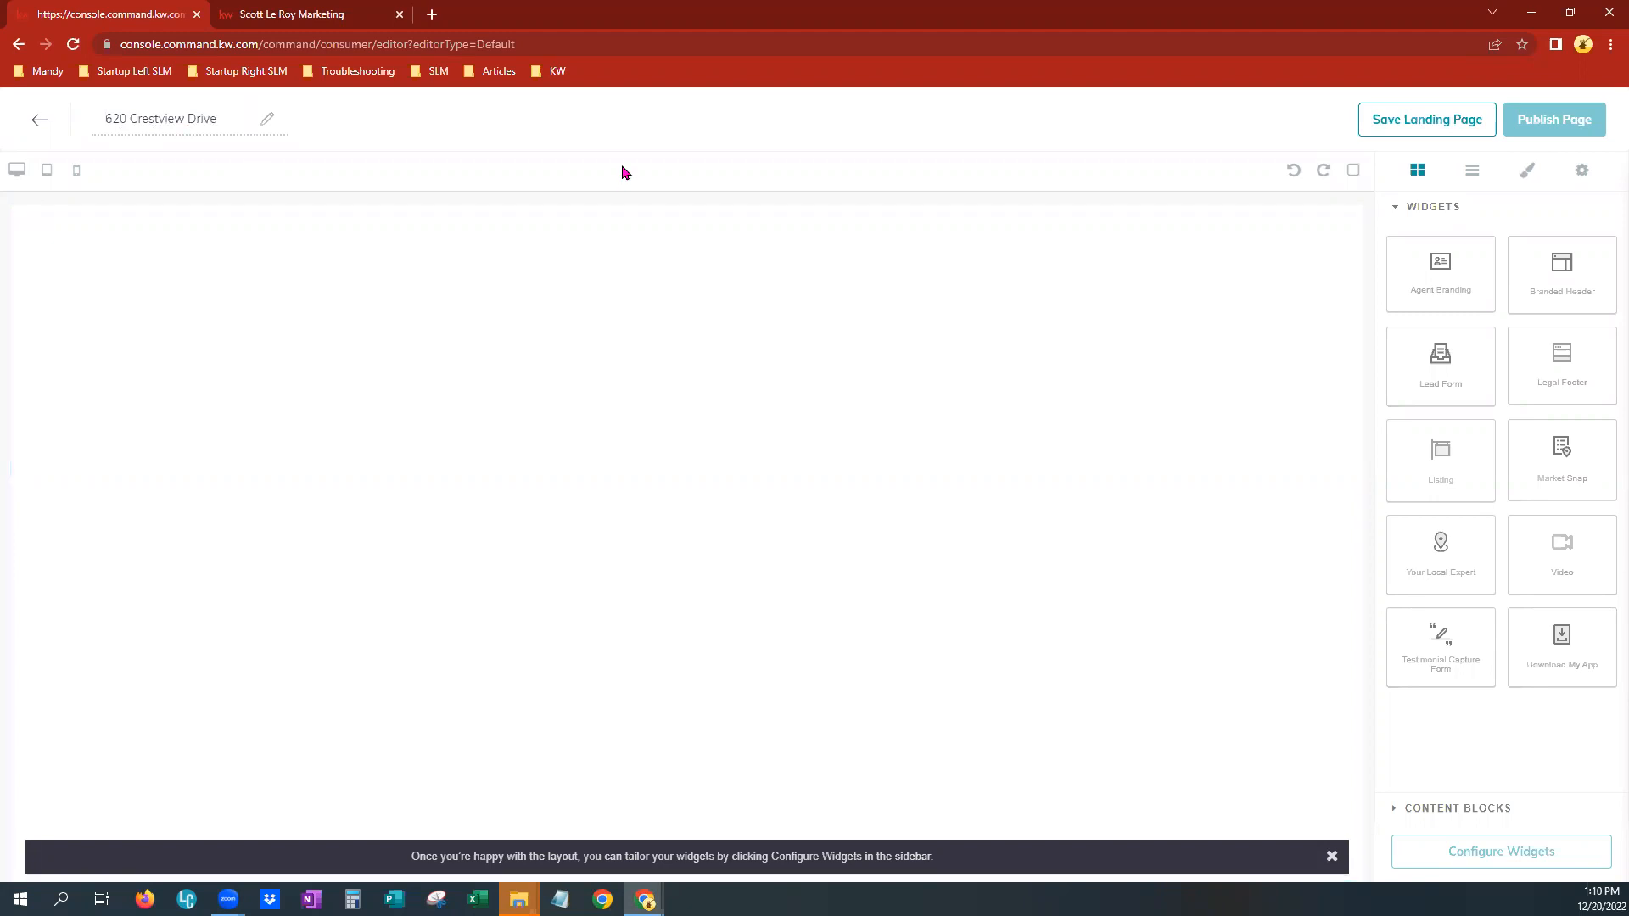
Add a Branded Header widget to the page body, deleting the Agent Branding widget placed above it
left_click(951, 265)
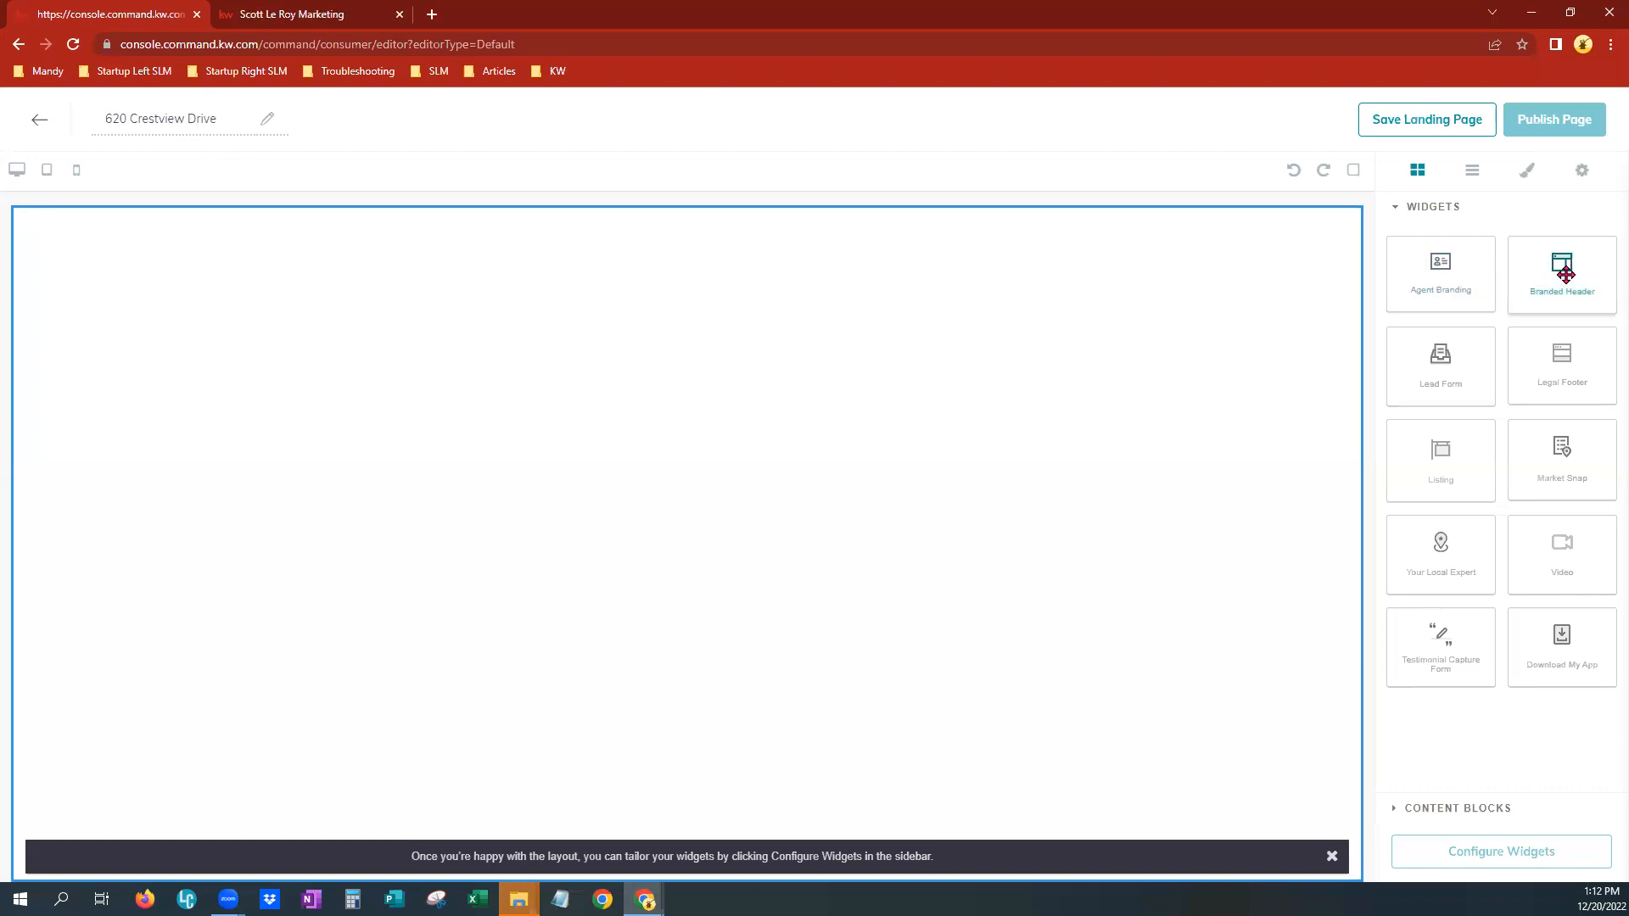
left_click_drag(1443, 269, 1227, 307)
left_click_drag(1557, 270, 937, 547)
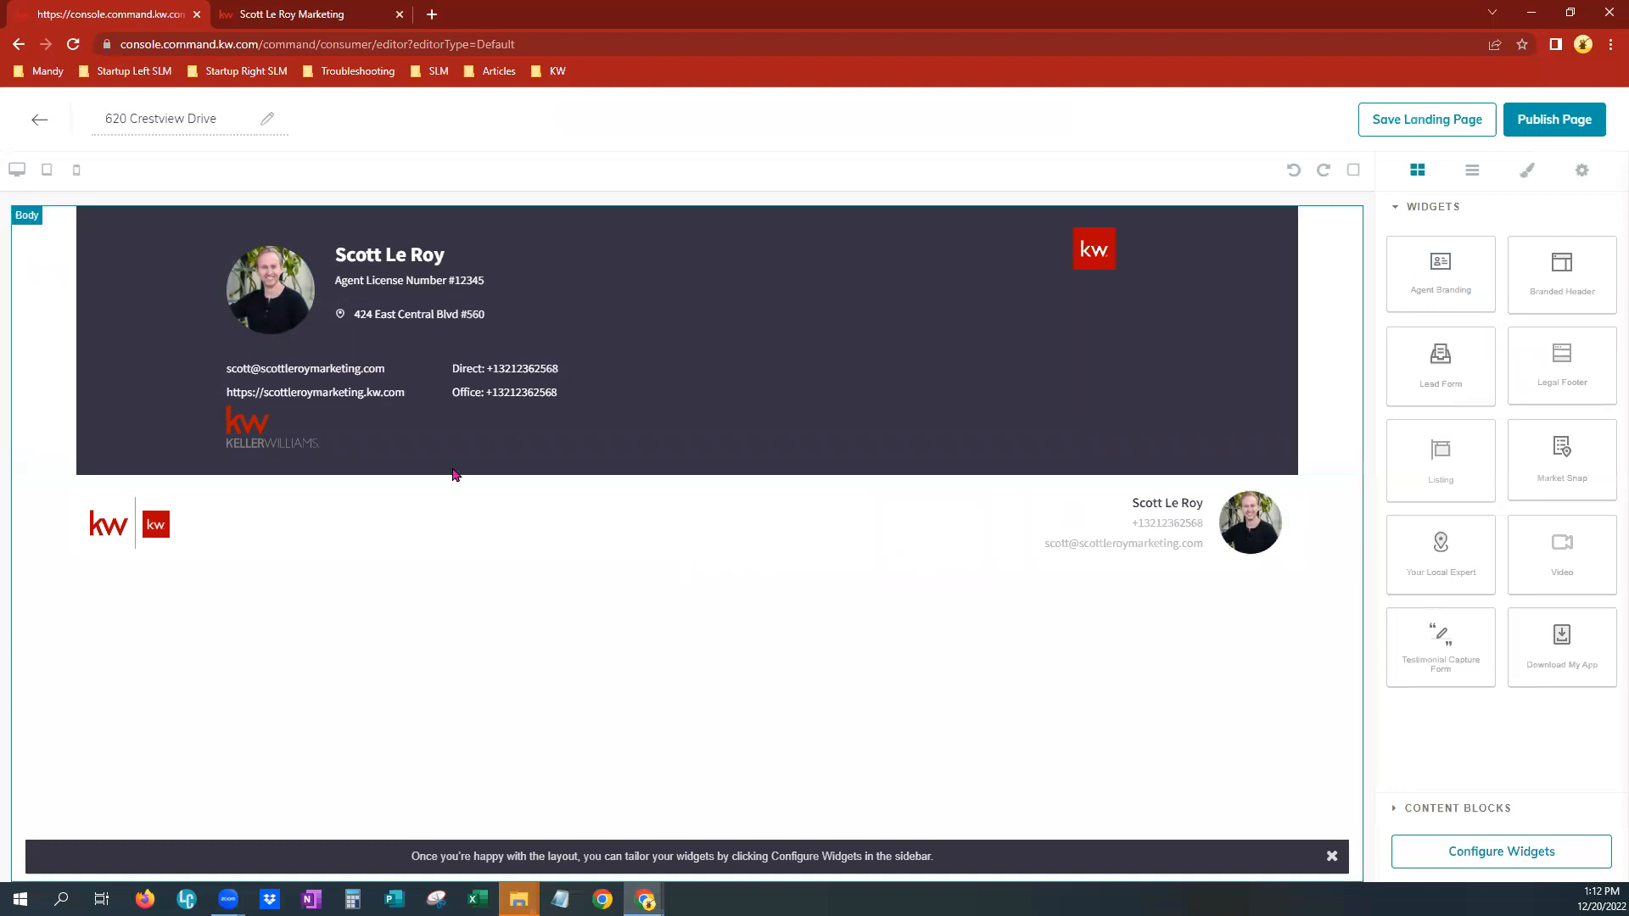
left_click(827, 307)
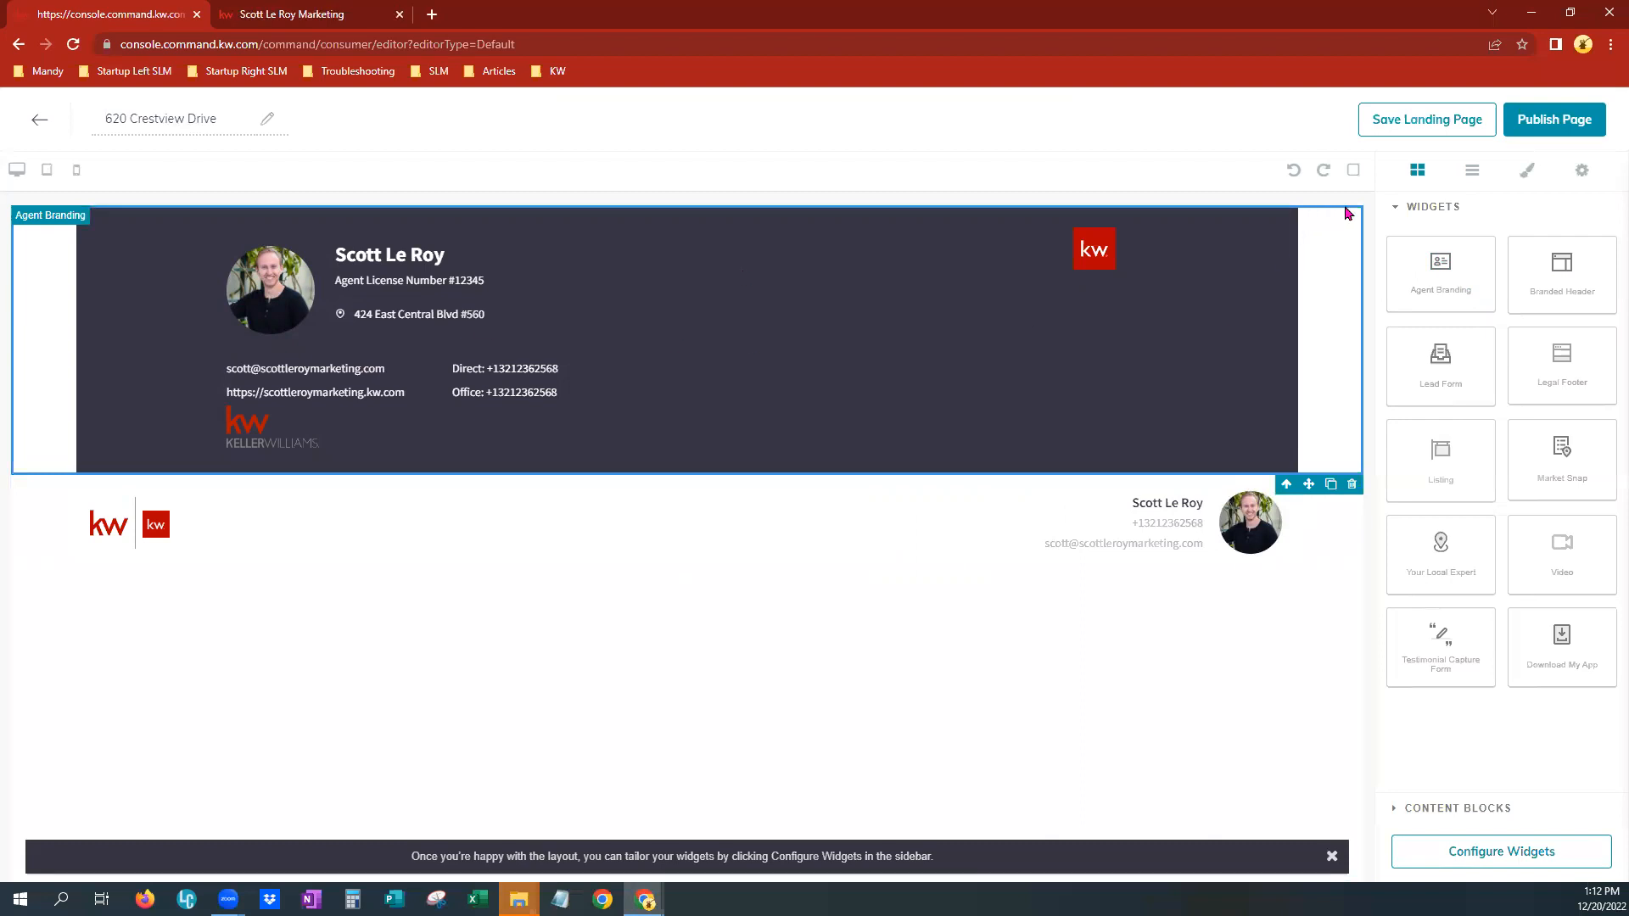
left_click(1352, 485)
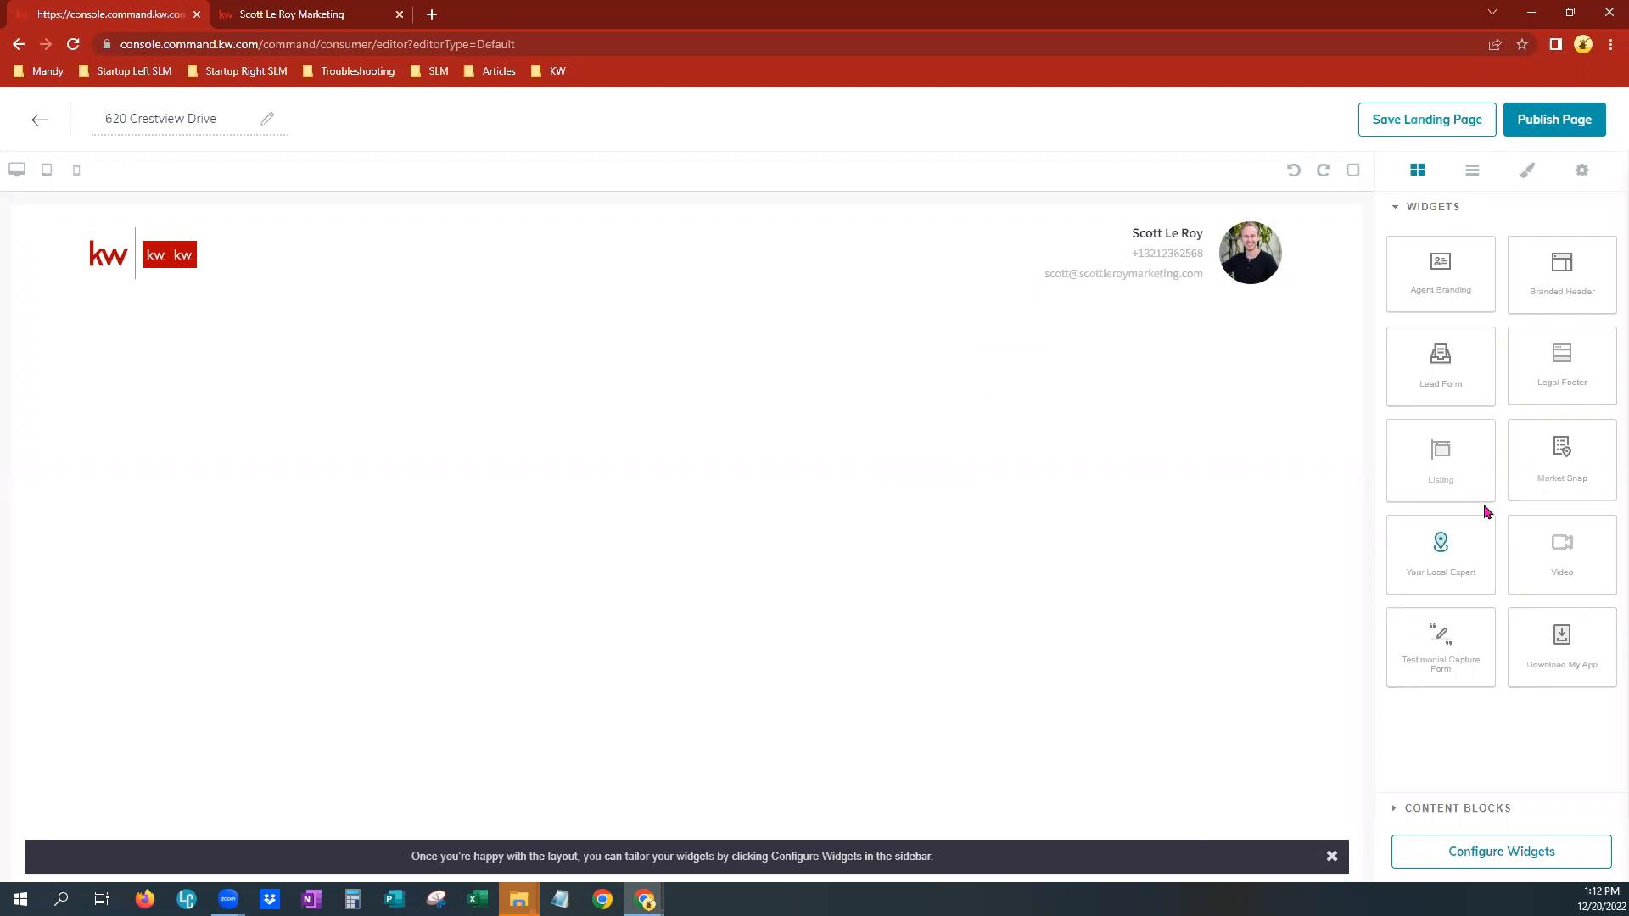
Add a Listing widget below the header and scroll through its property details, features and map
left_click_drag(1460, 447, 908, 482)
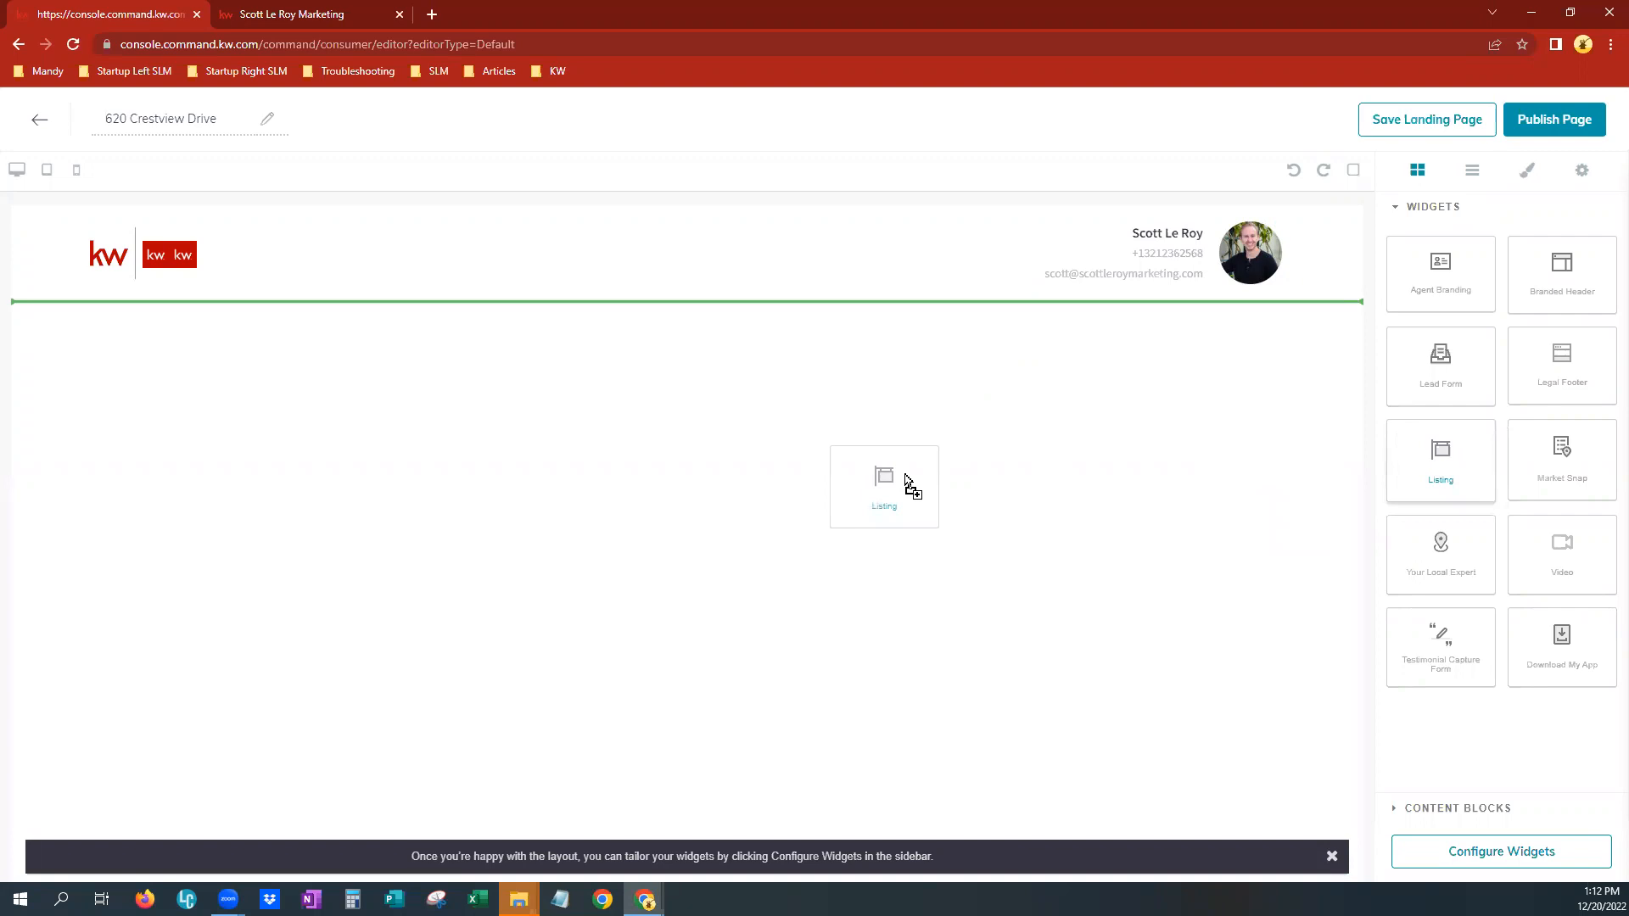
left_click_drag(906, 477, 899, 382)
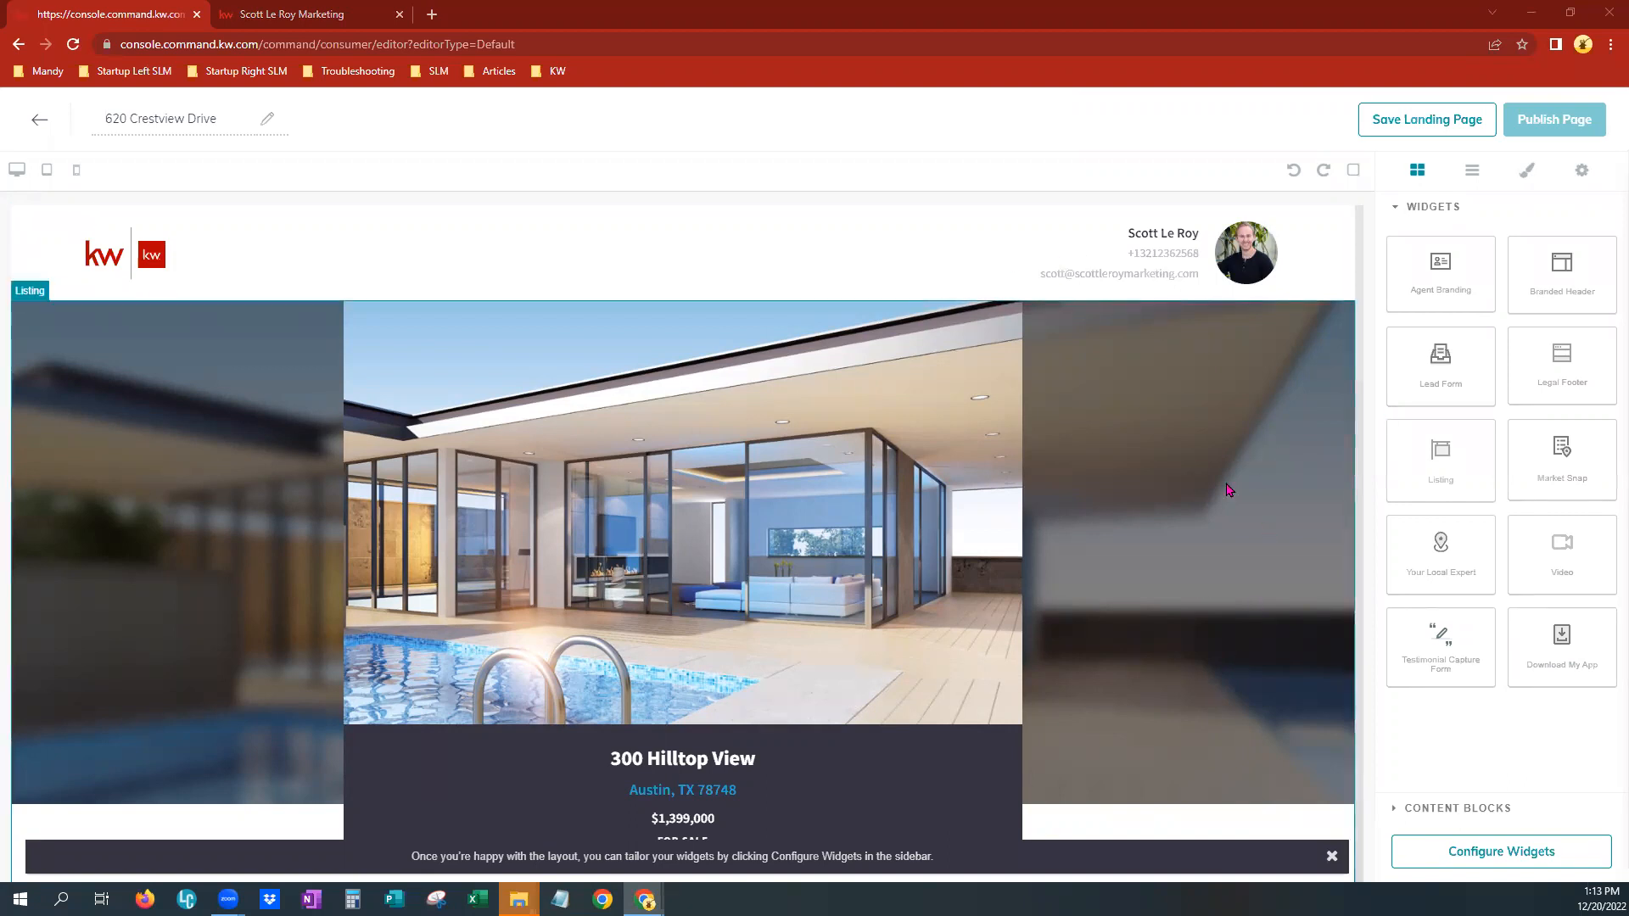
scroll(1162, 704, "down", 5)
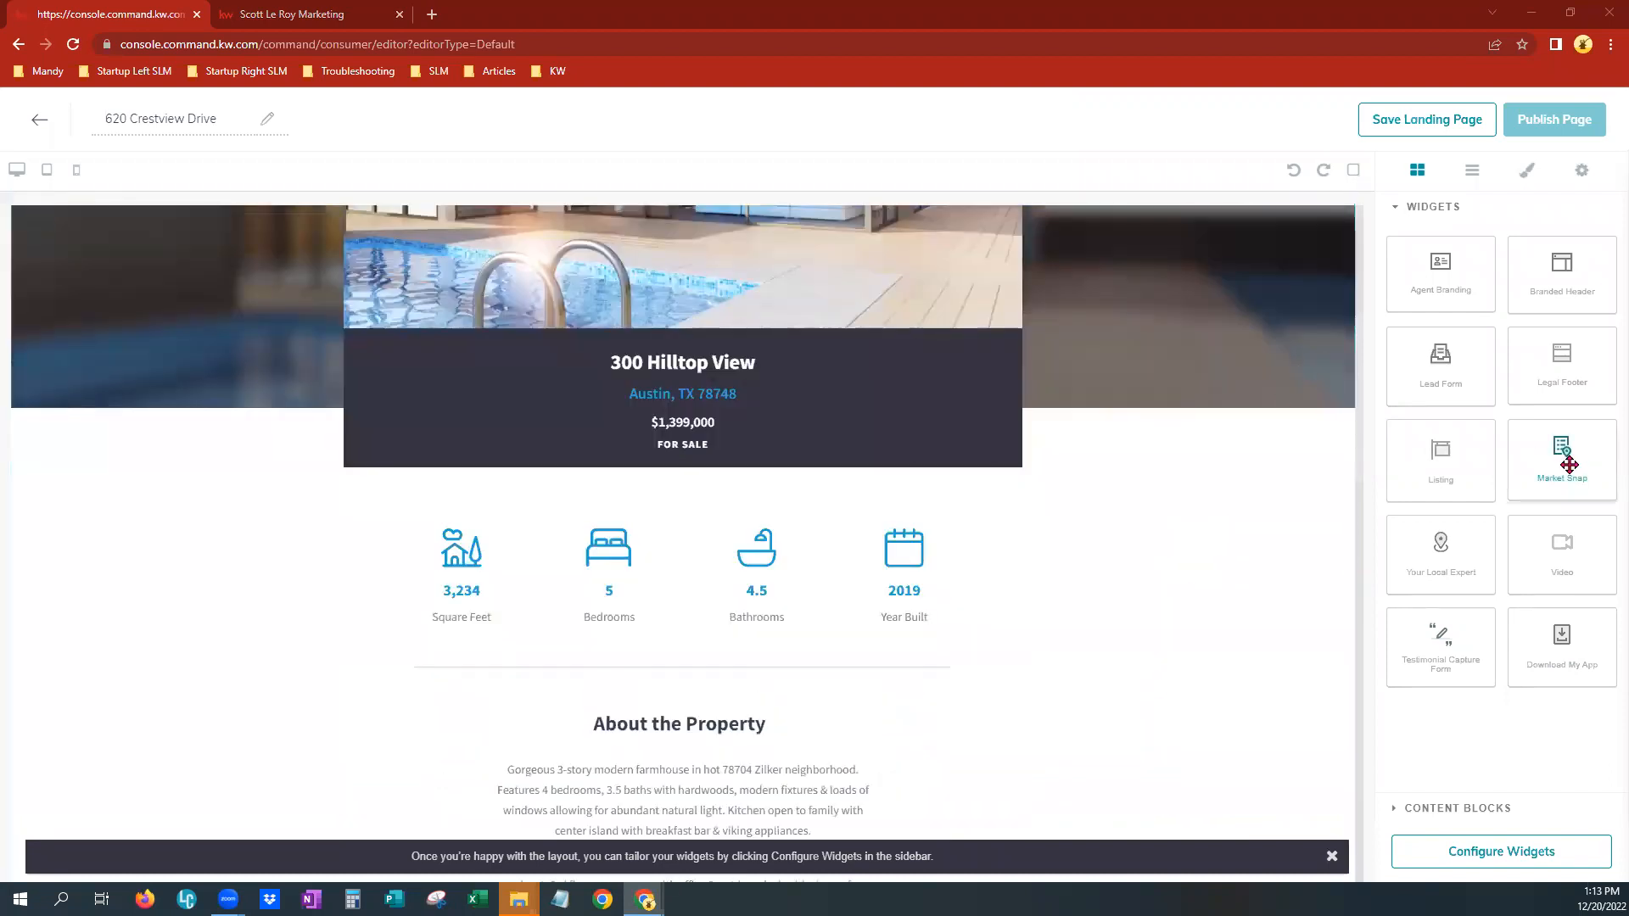
scroll(1000, 684, "down", 5)
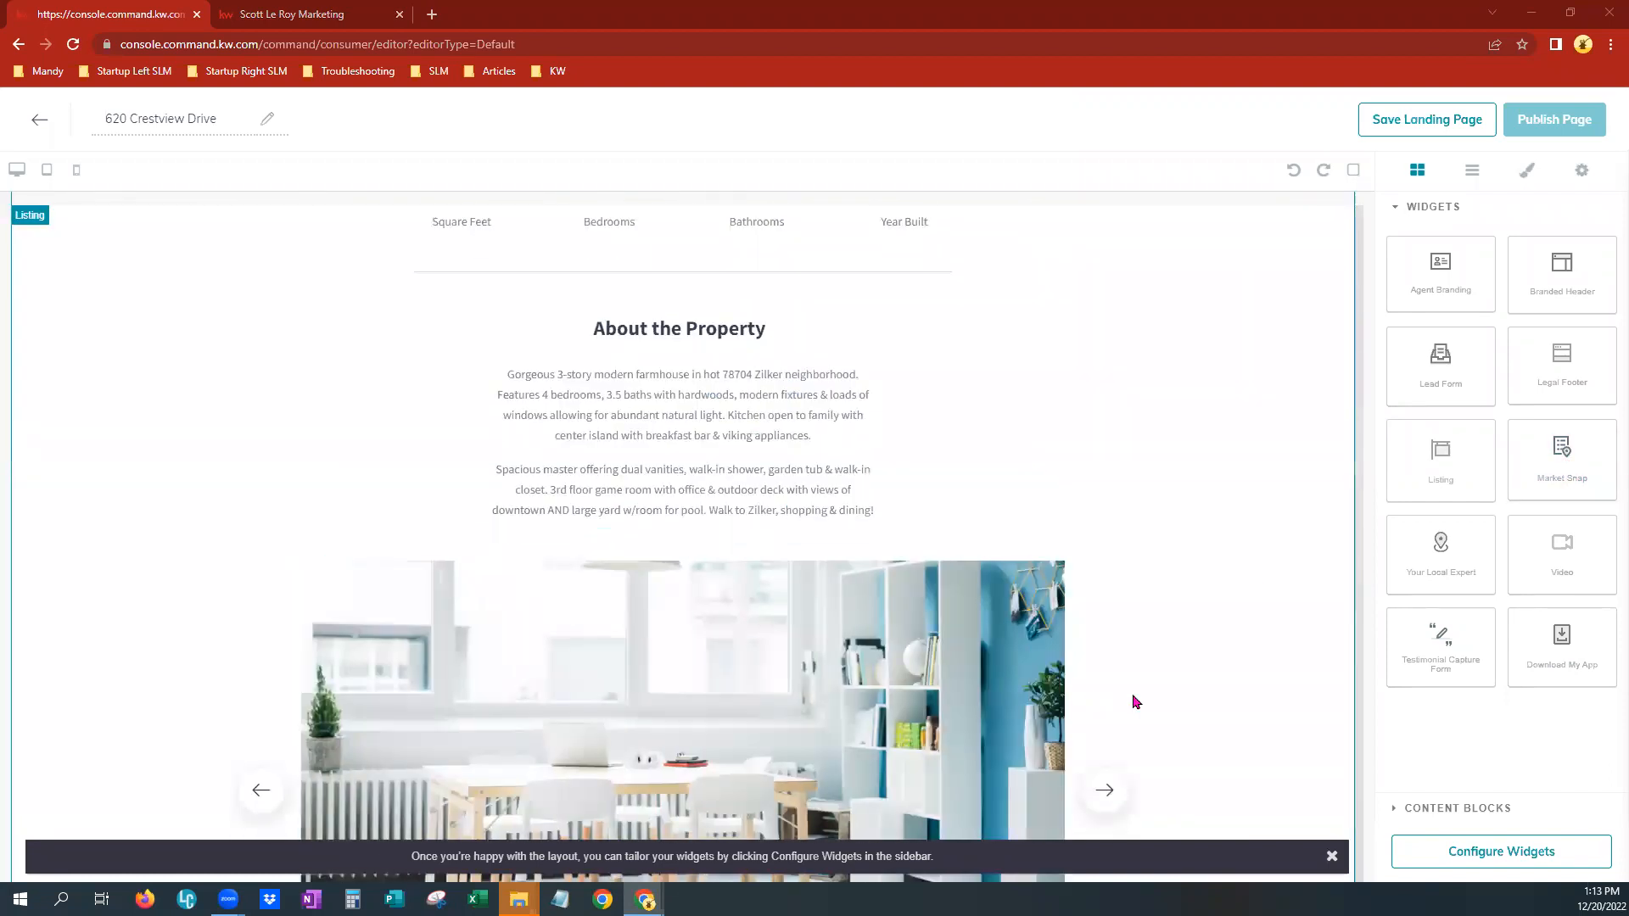
scroll(1134, 702, "down", 3)
scroll(819, 568, "down", 8)
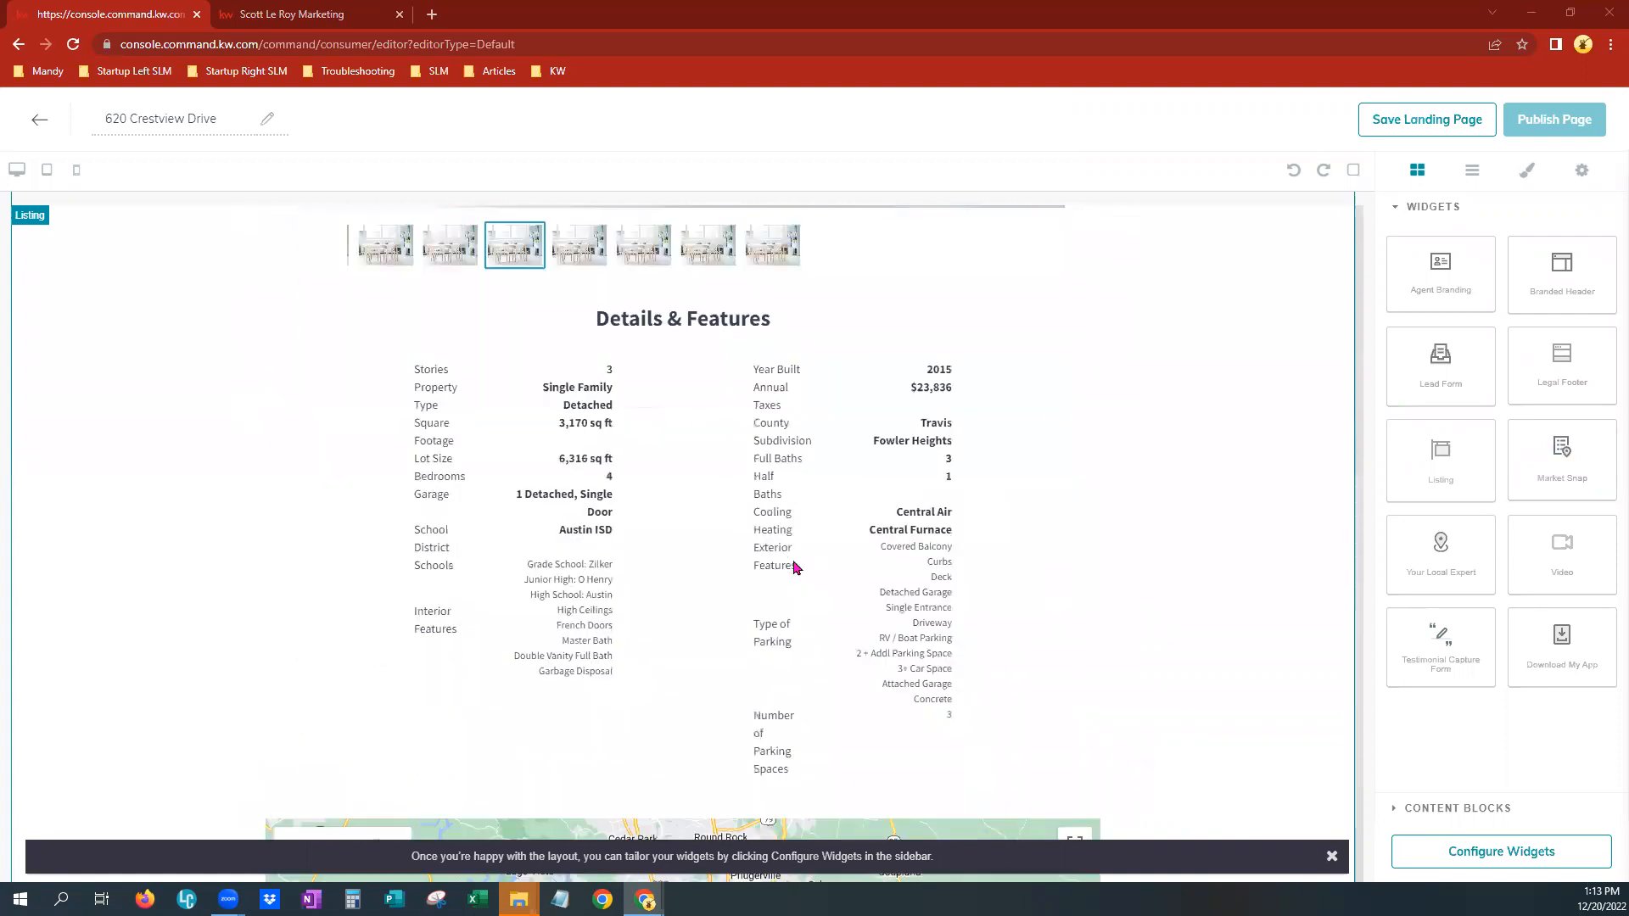
scroll(795, 567, "down", 2)
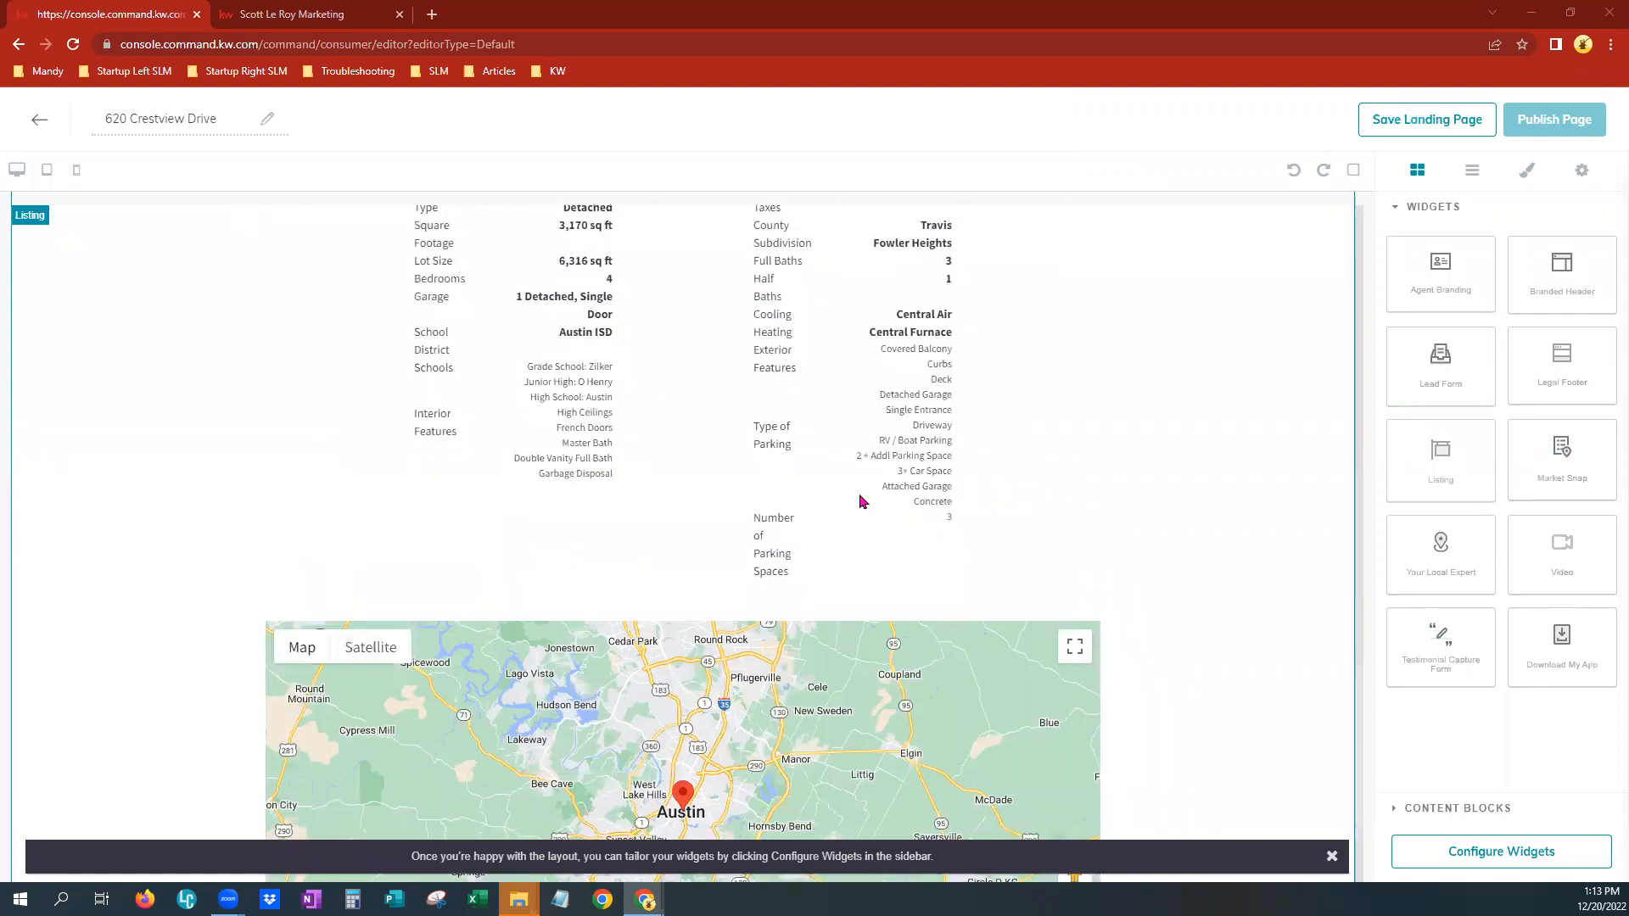
scroll(688, 448, "up", 3)
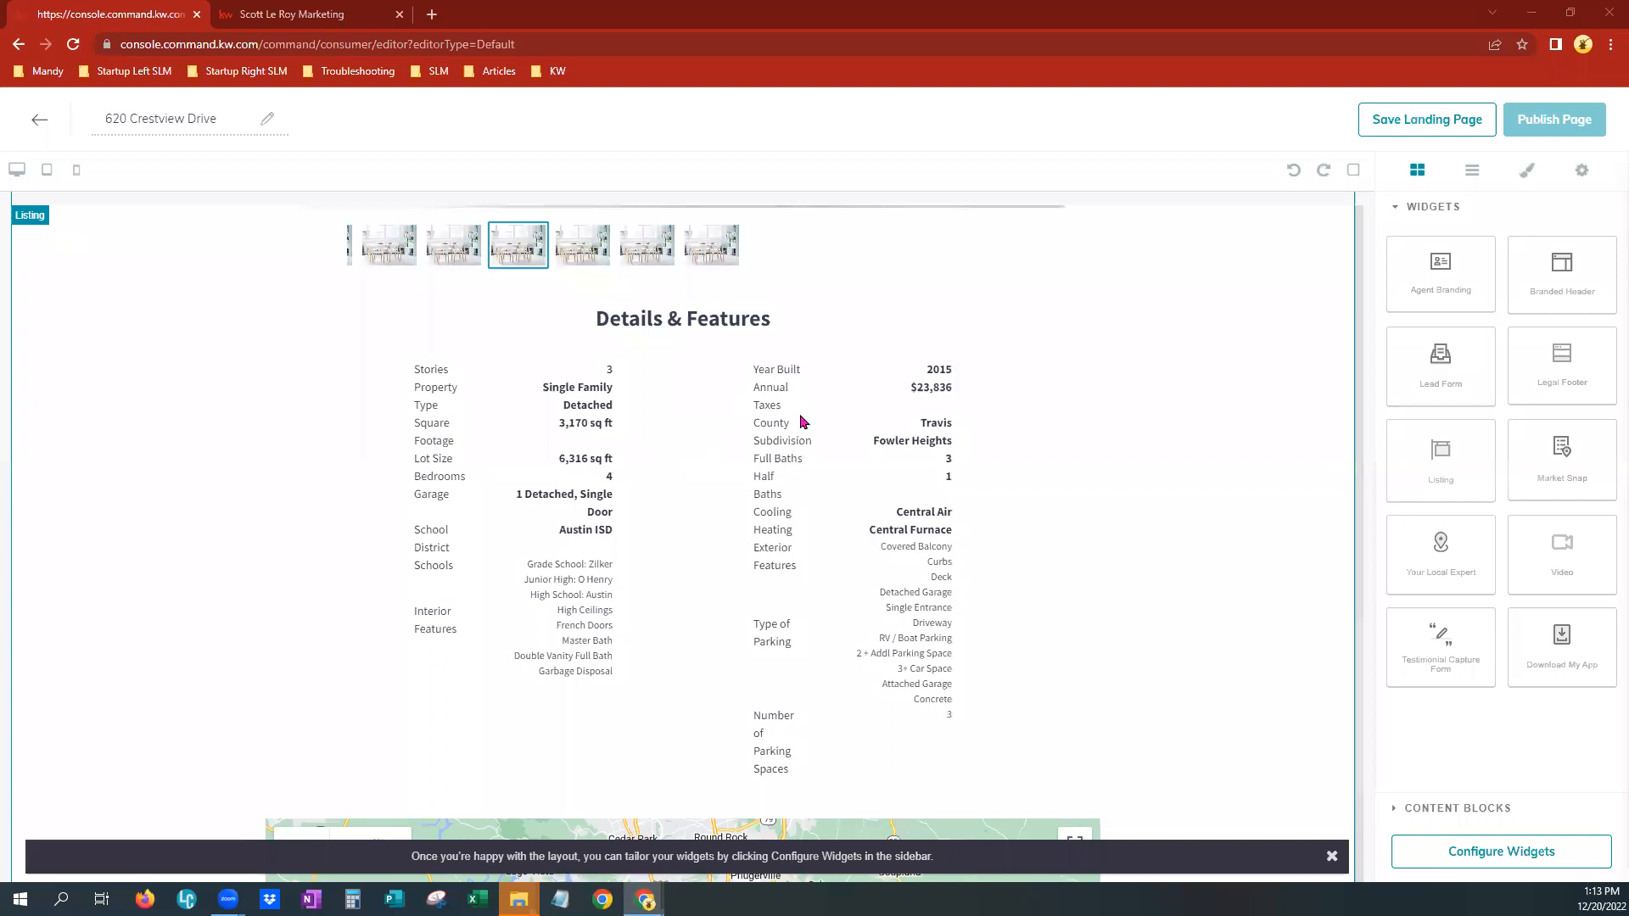
scroll(1084, 647, "down", 5)
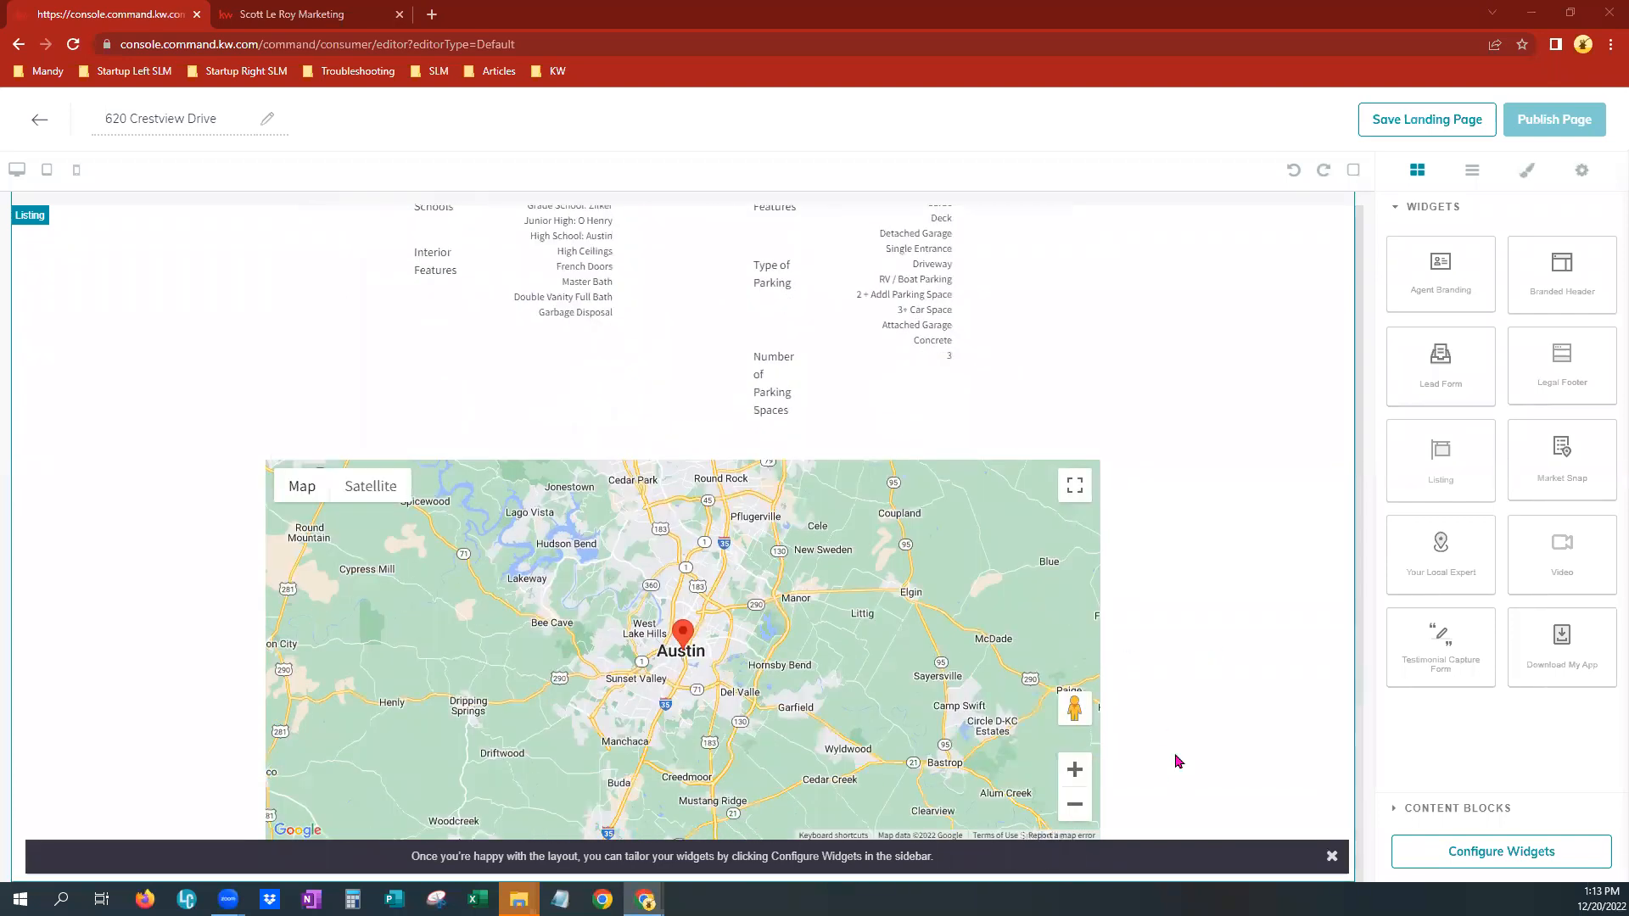
Dismiss the layout tip, add a Market Snap widget below the listing, and delete it again
left_click(1332, 856)
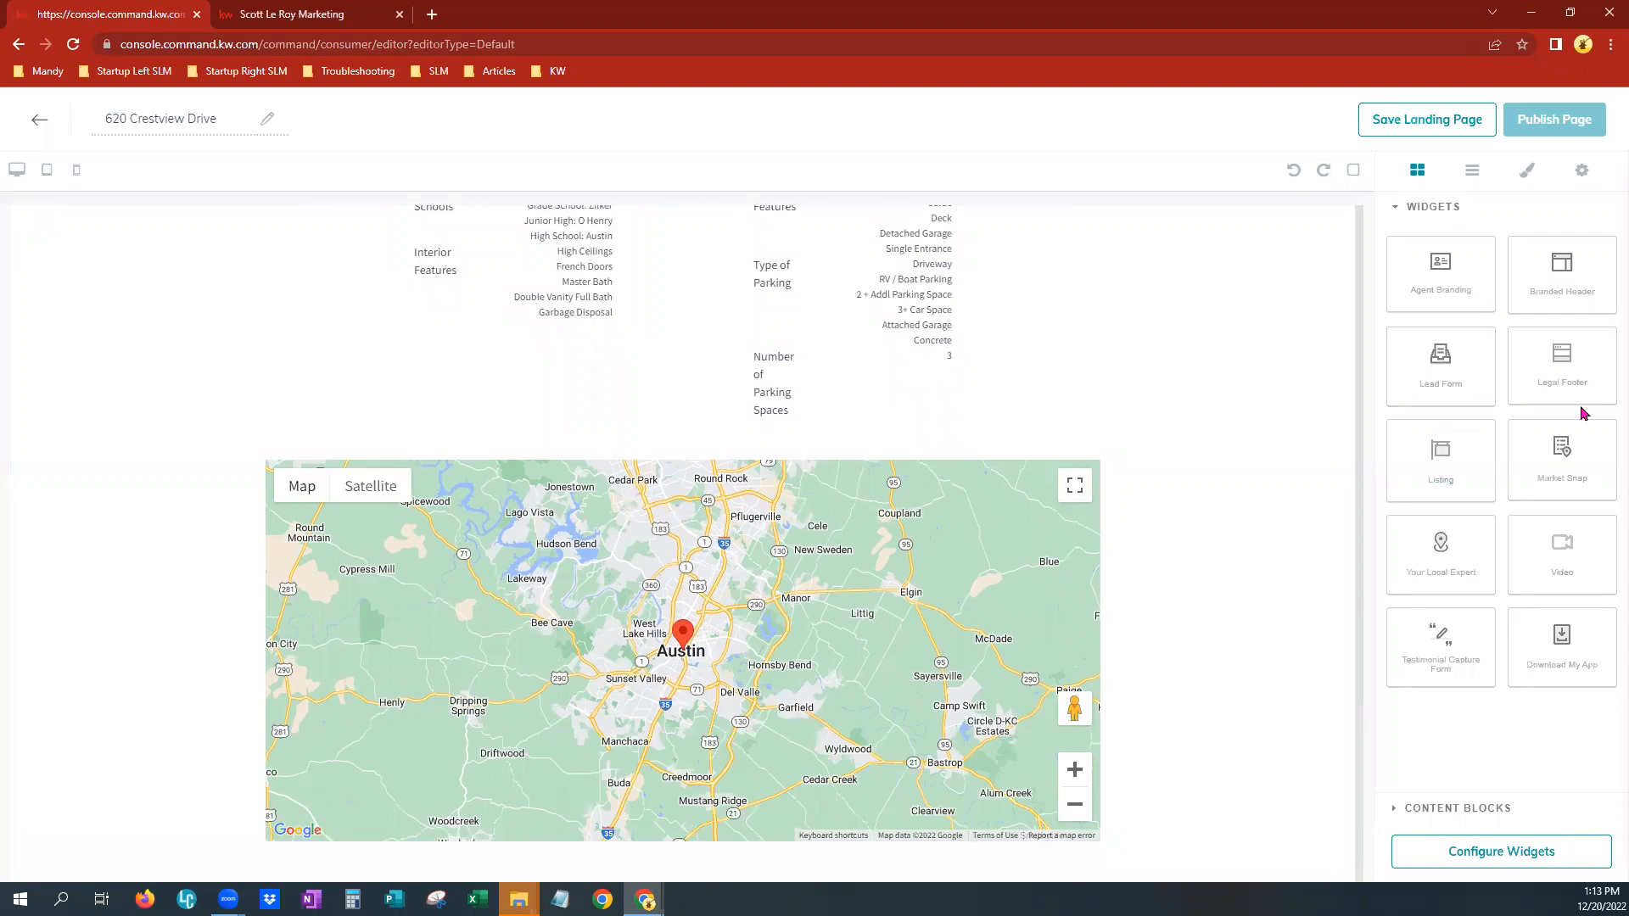
left_click_drag(1561, 445, 1201, 857)
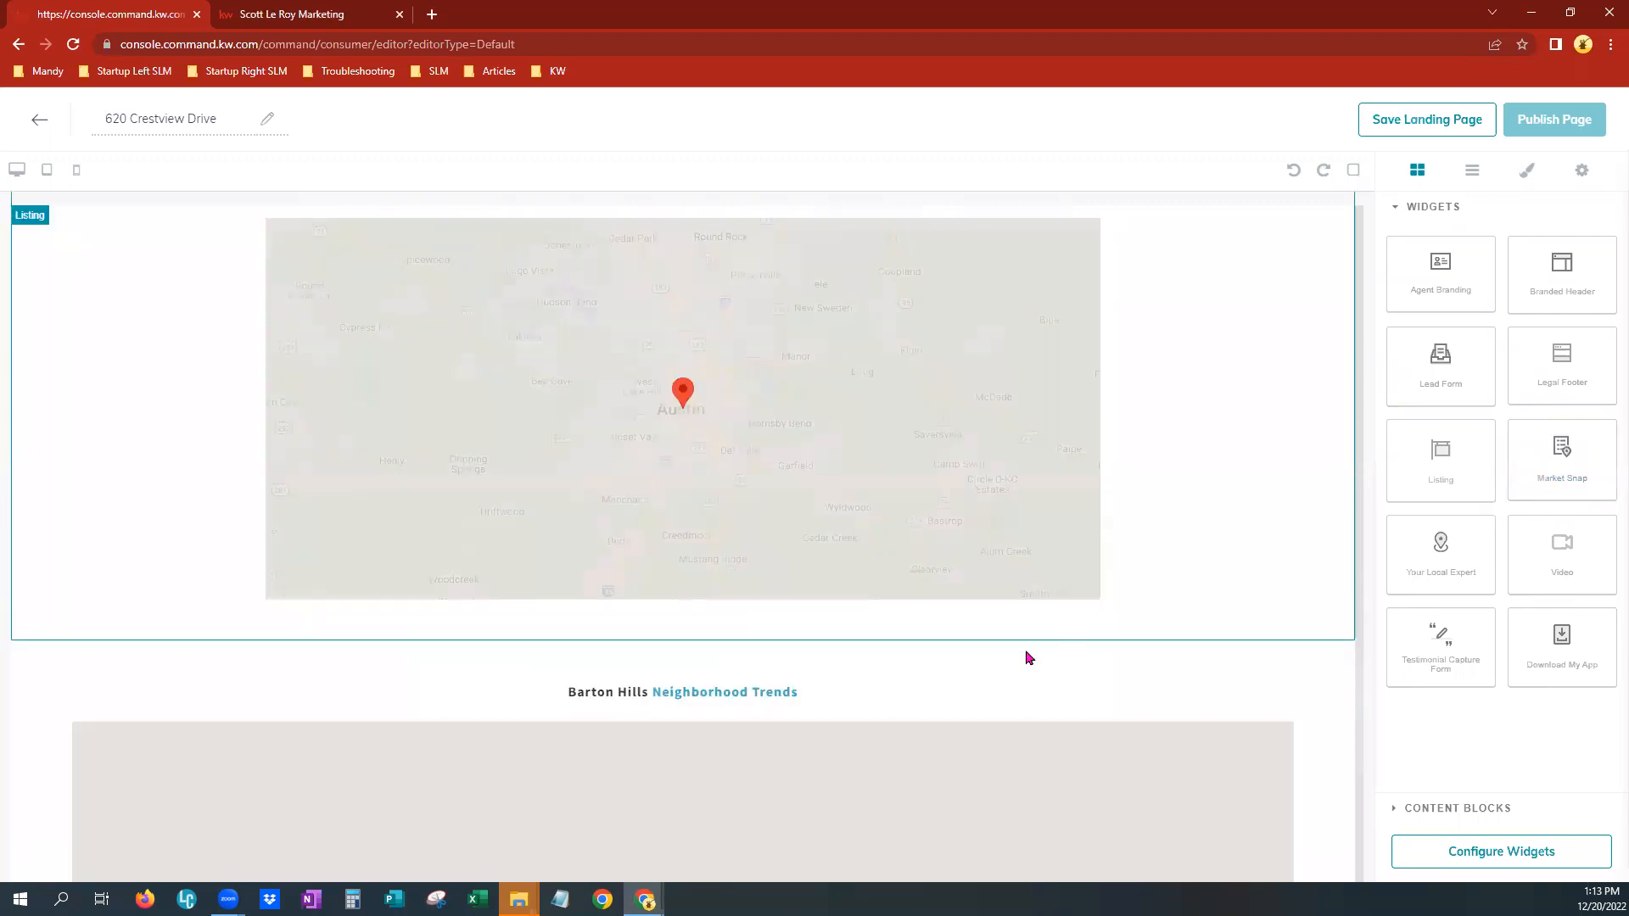
scroll(854, 730, "down", 6)
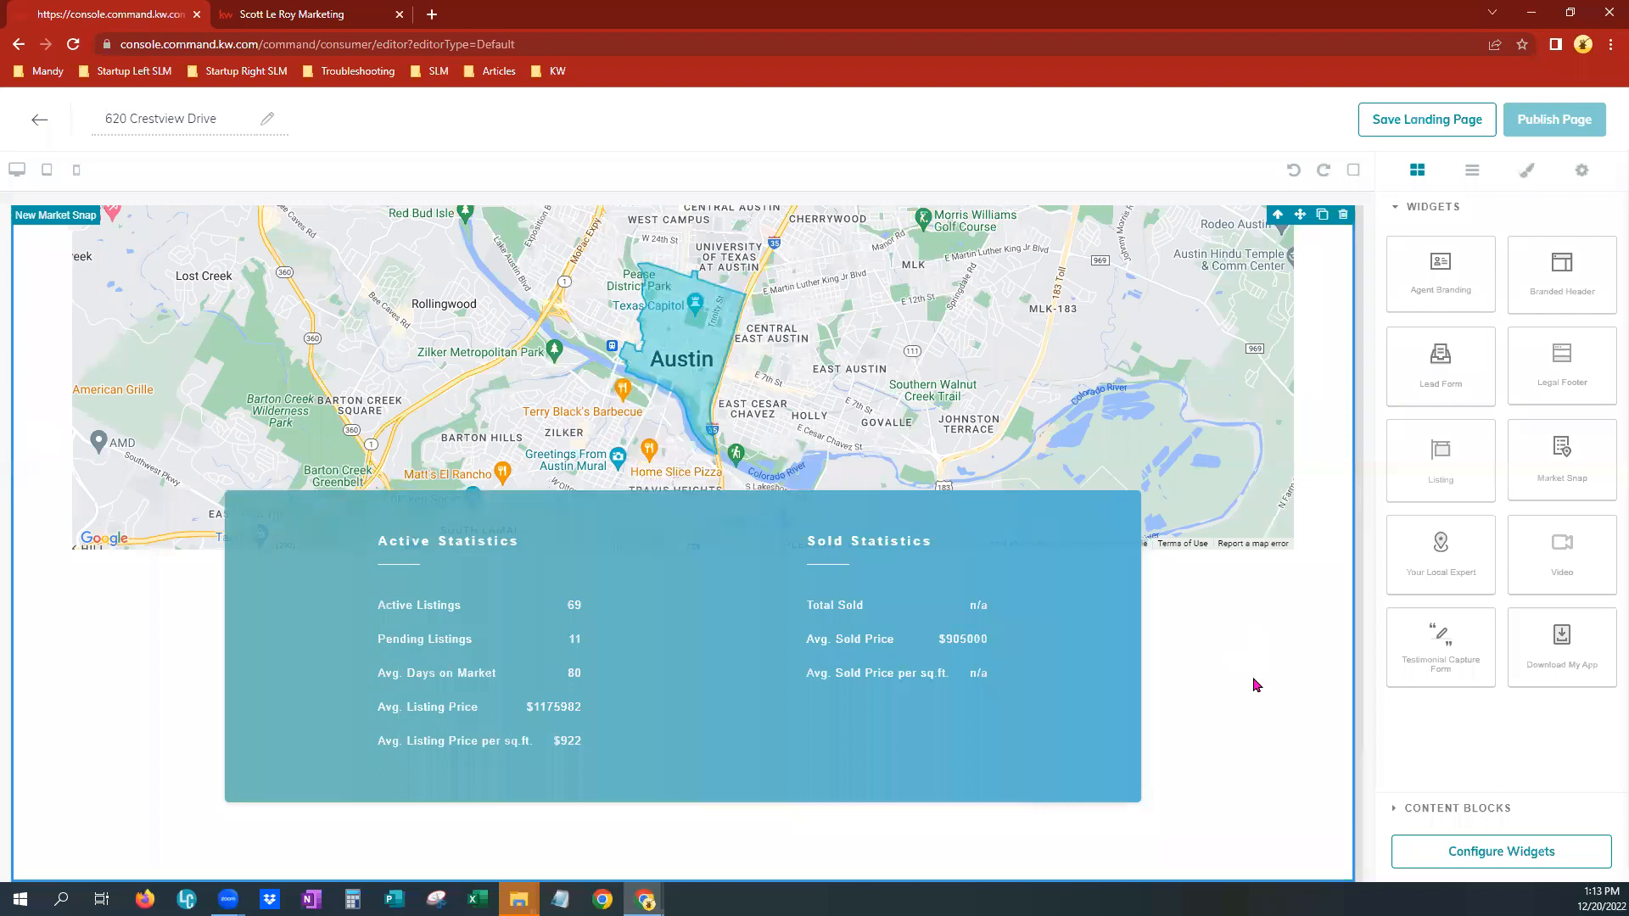
scroll(1251, 678, "up", 2)
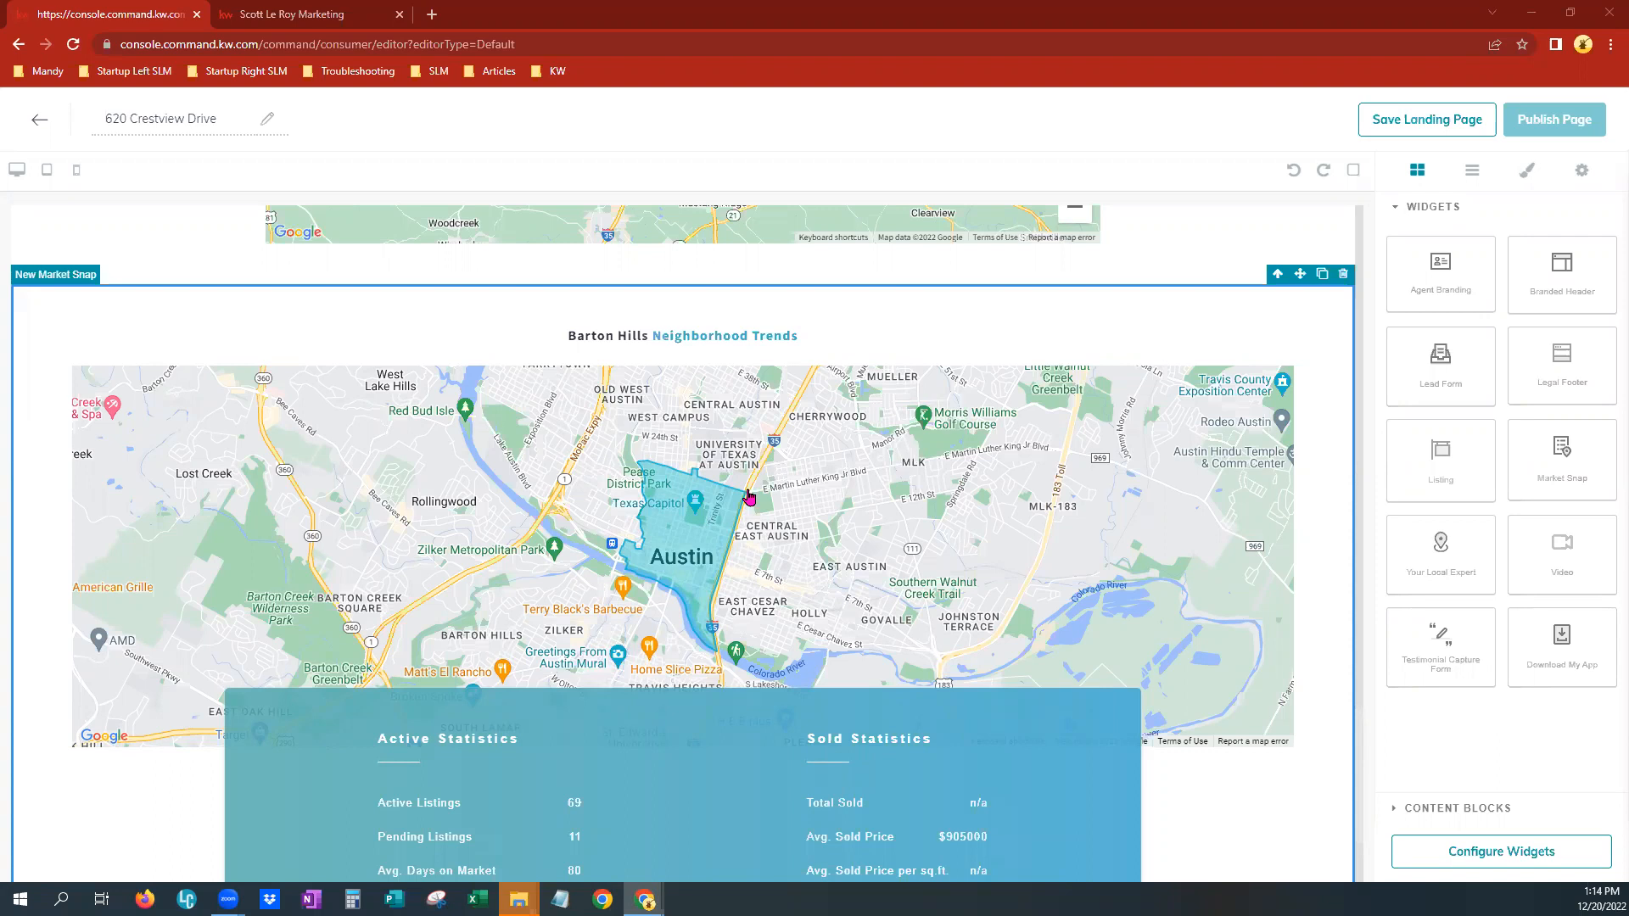
left_click(1344, 280)
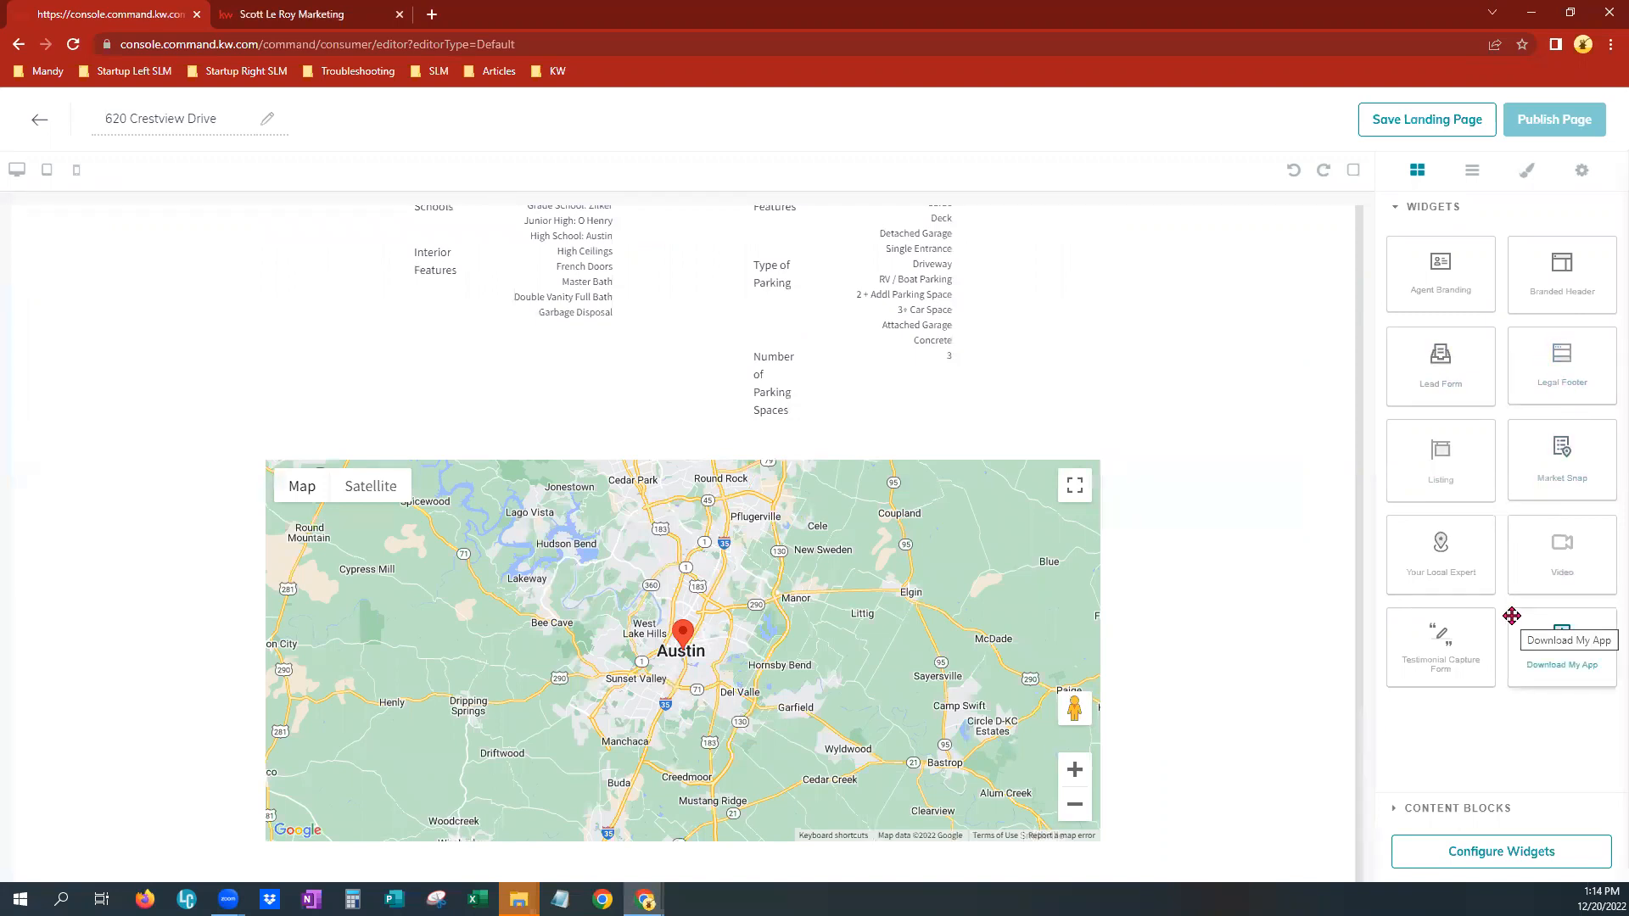
Add a Lead Form widget below the listing and a Legal Footer widget below the lead form
left_click_drag(1436, 374, 1310, 564)
left_click_drag(1110, 819, 1131, 872)
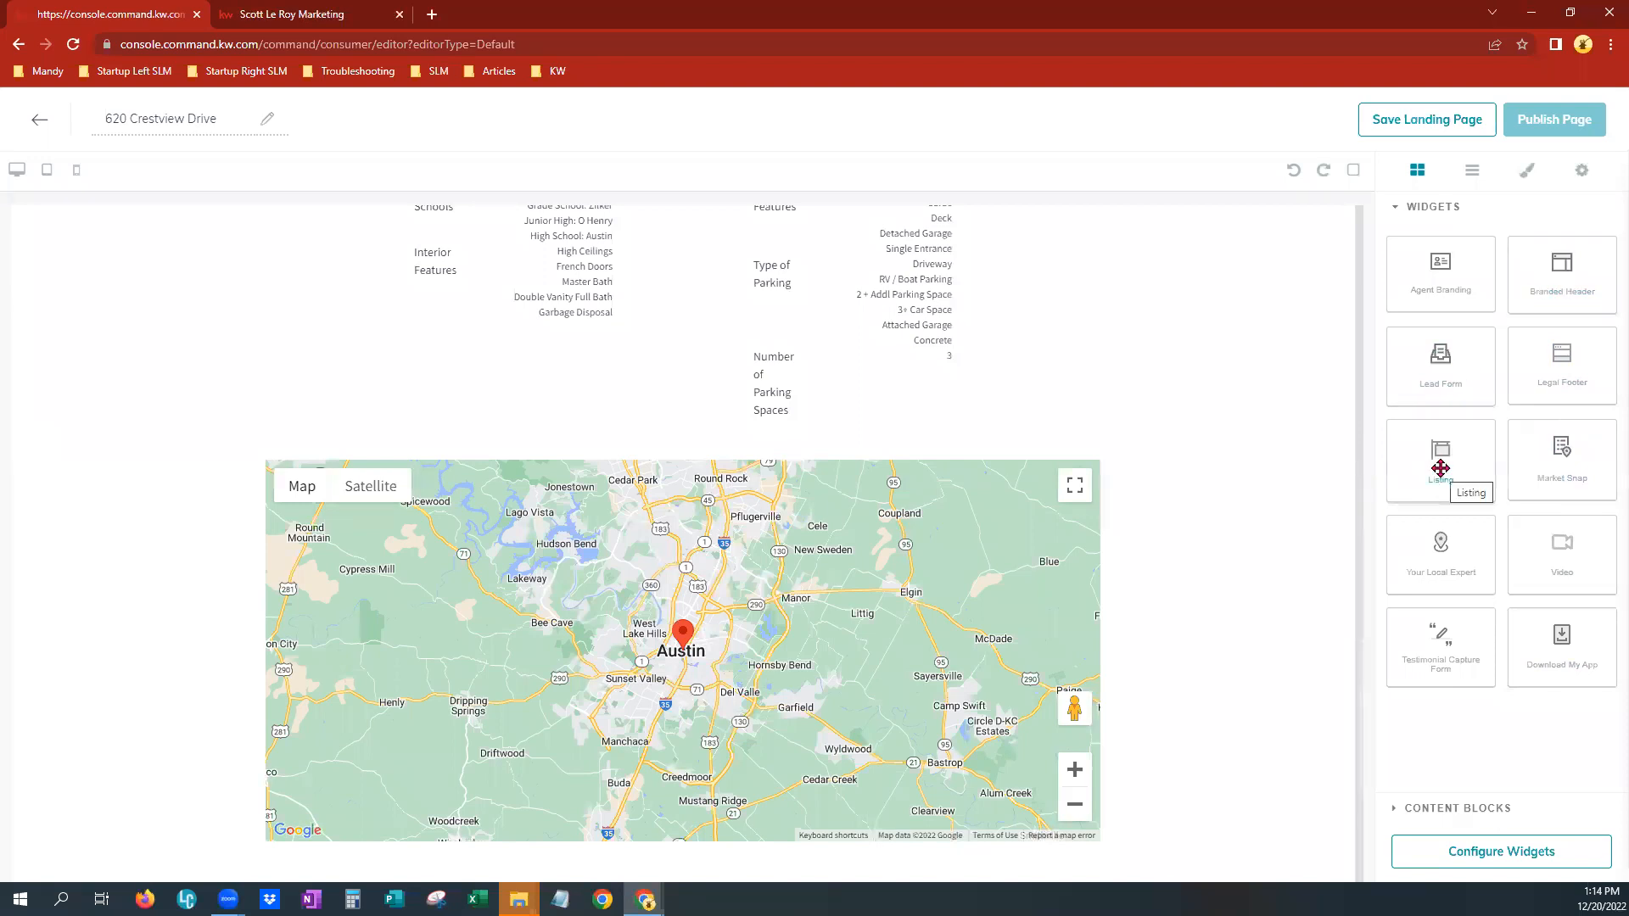
scroll(1220, 701, "down", 1)
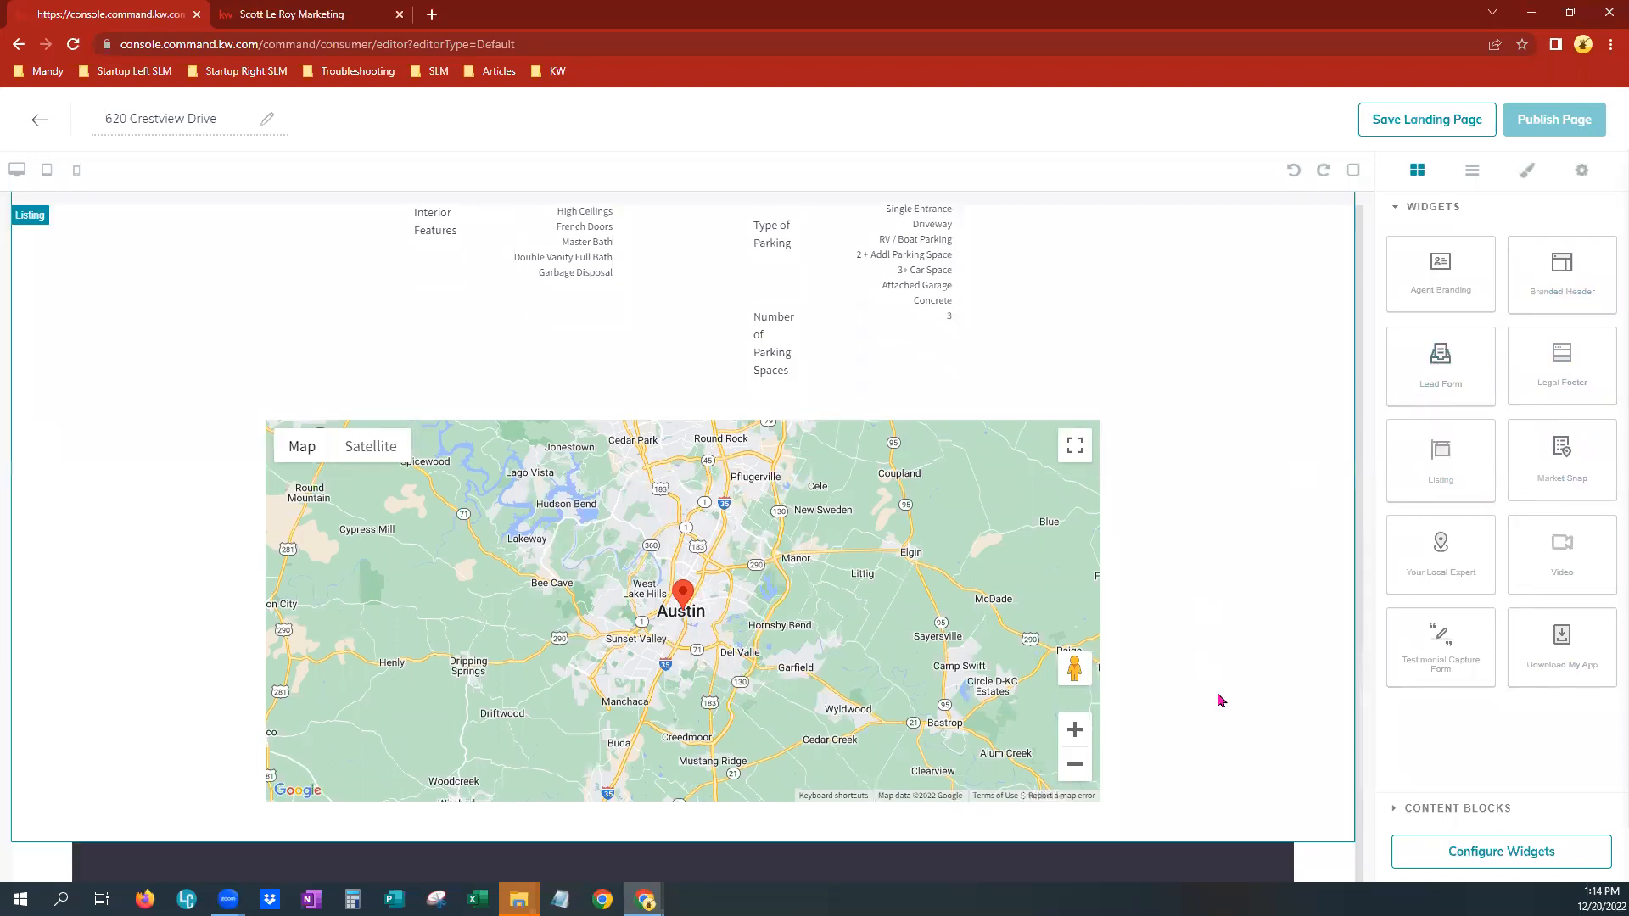
scroll(1220, 700, "down", 5)
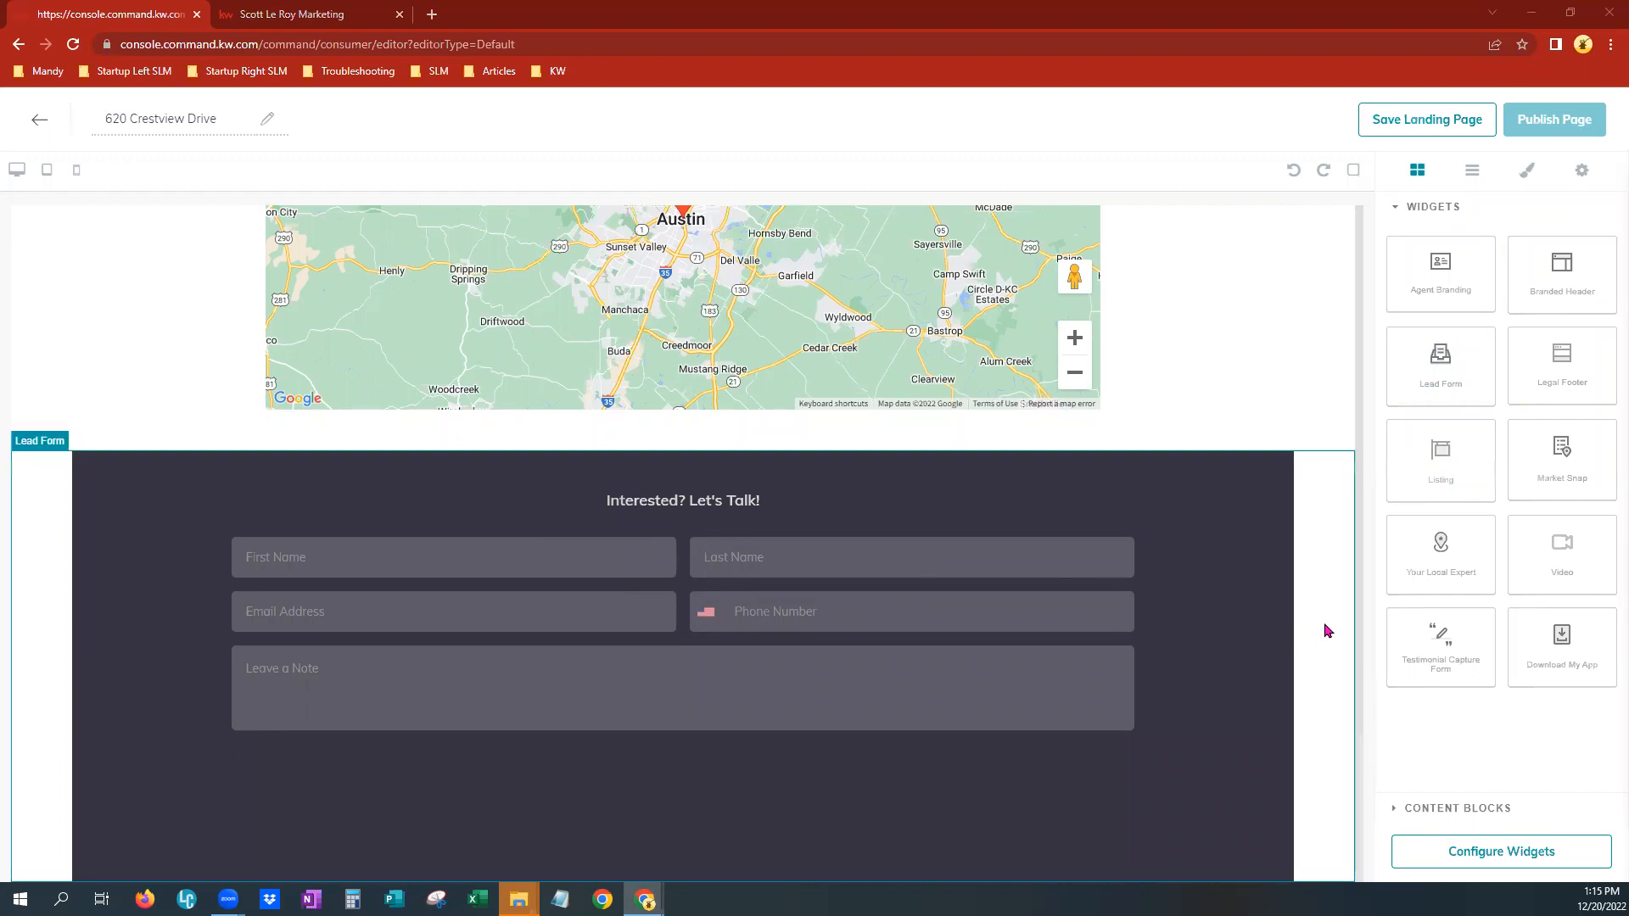
left_click_drag(1582, 372, 1261, 858)
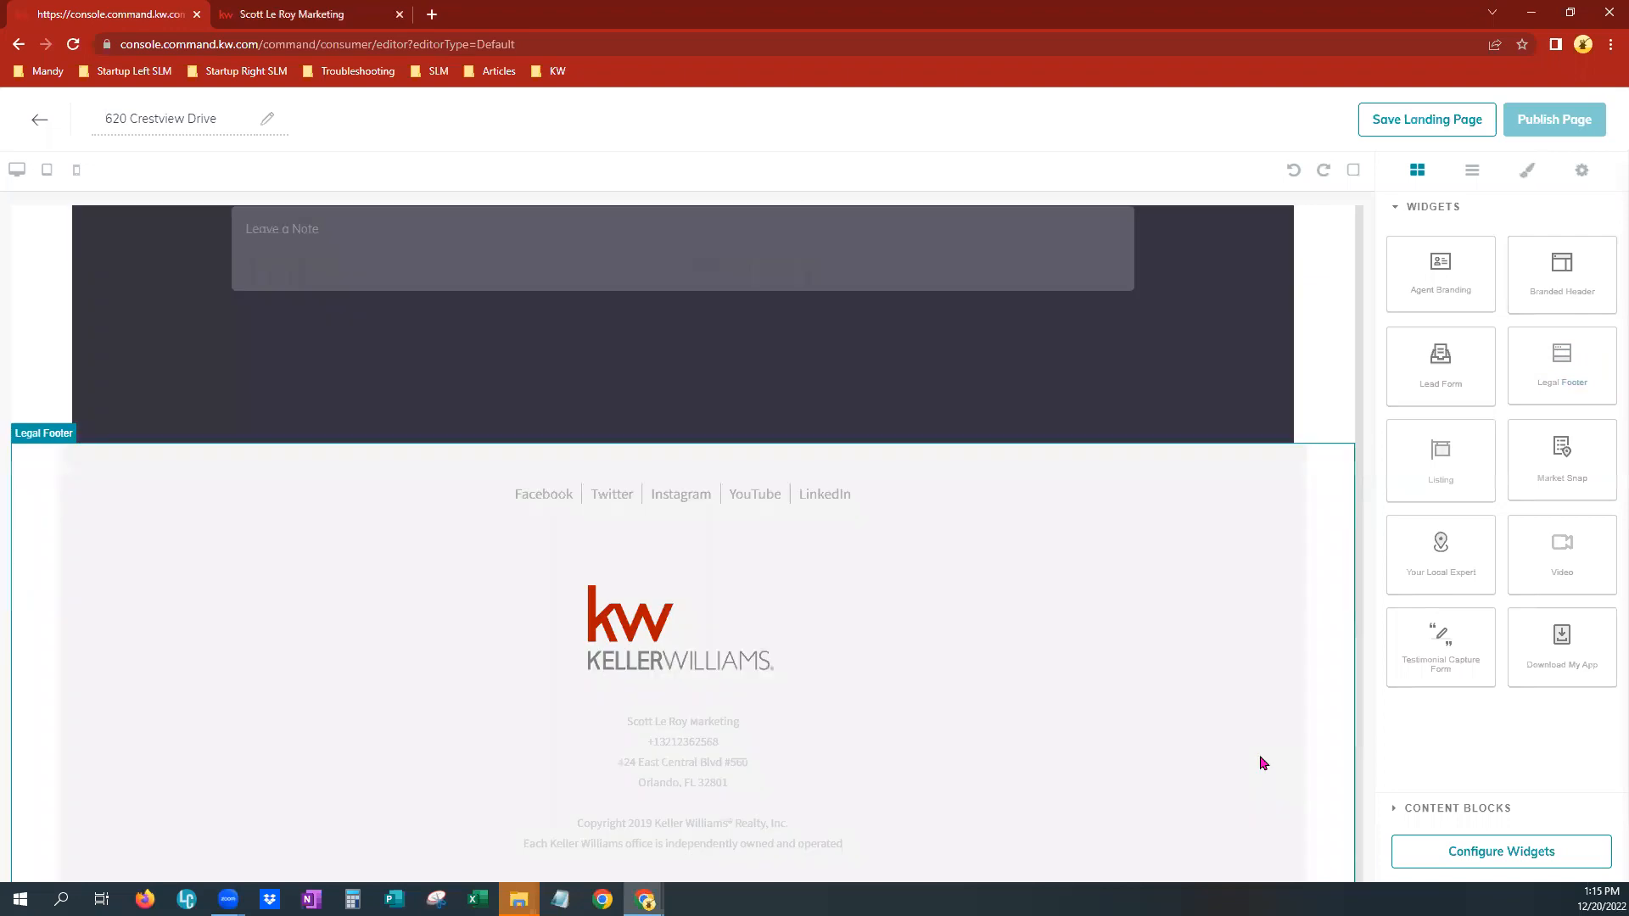
scroll(846, 702, "down", 1)
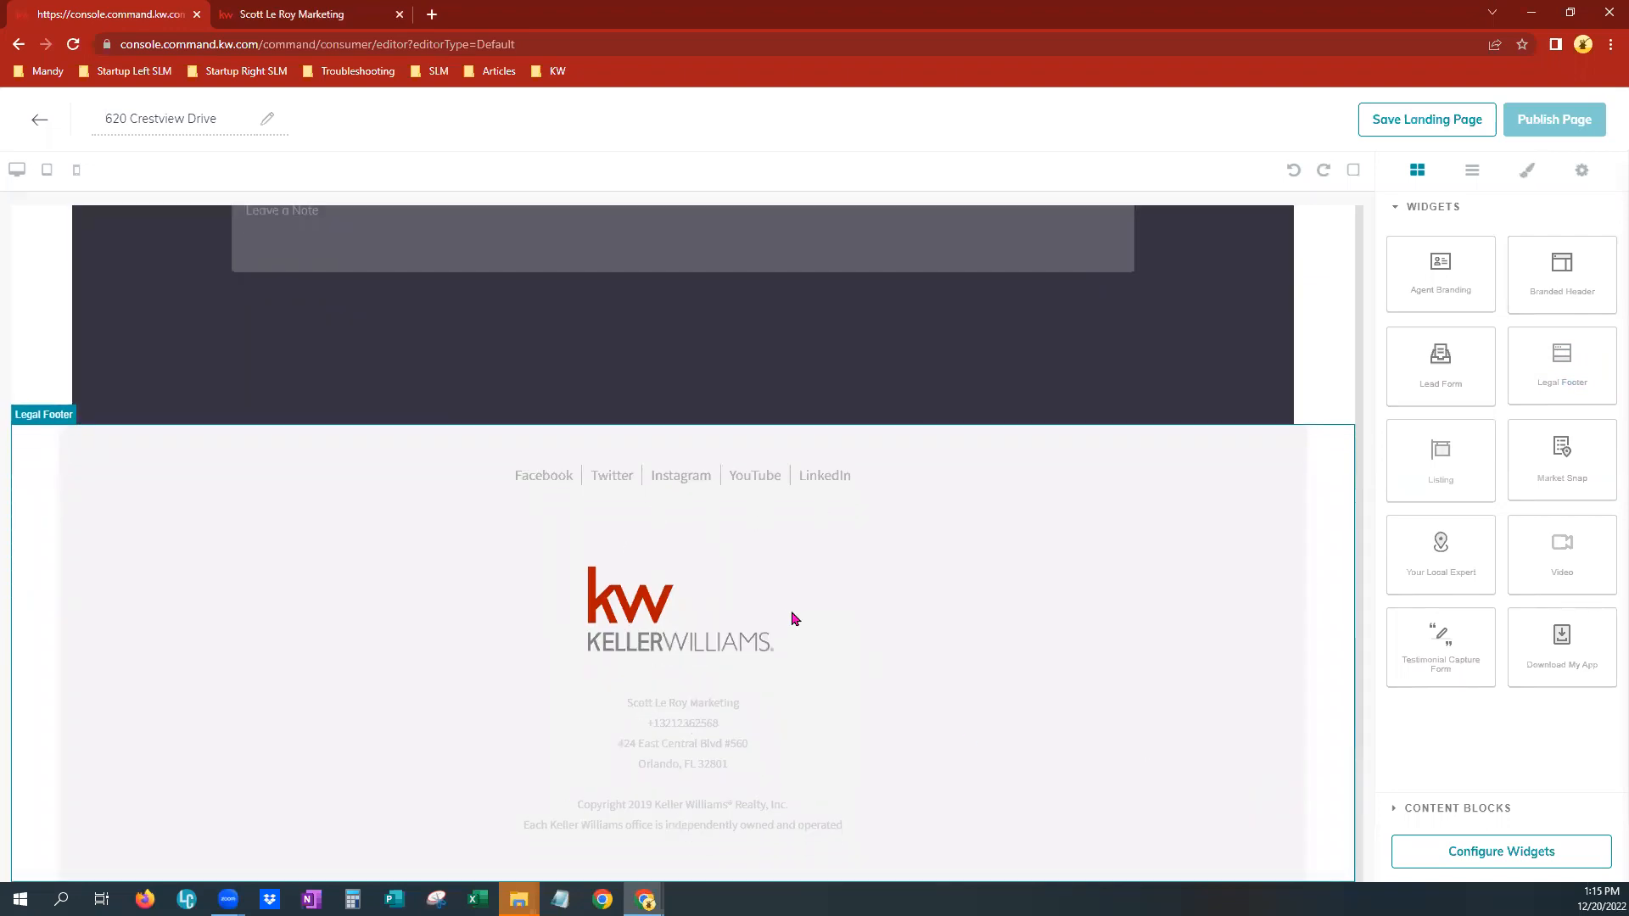
Add a Your Local Expert widget between the header and the listing, then delete it again
left_click(1343, 347)
scroll(1091, 600, "up", 9)
scroll(1095, 594, "up", 10)
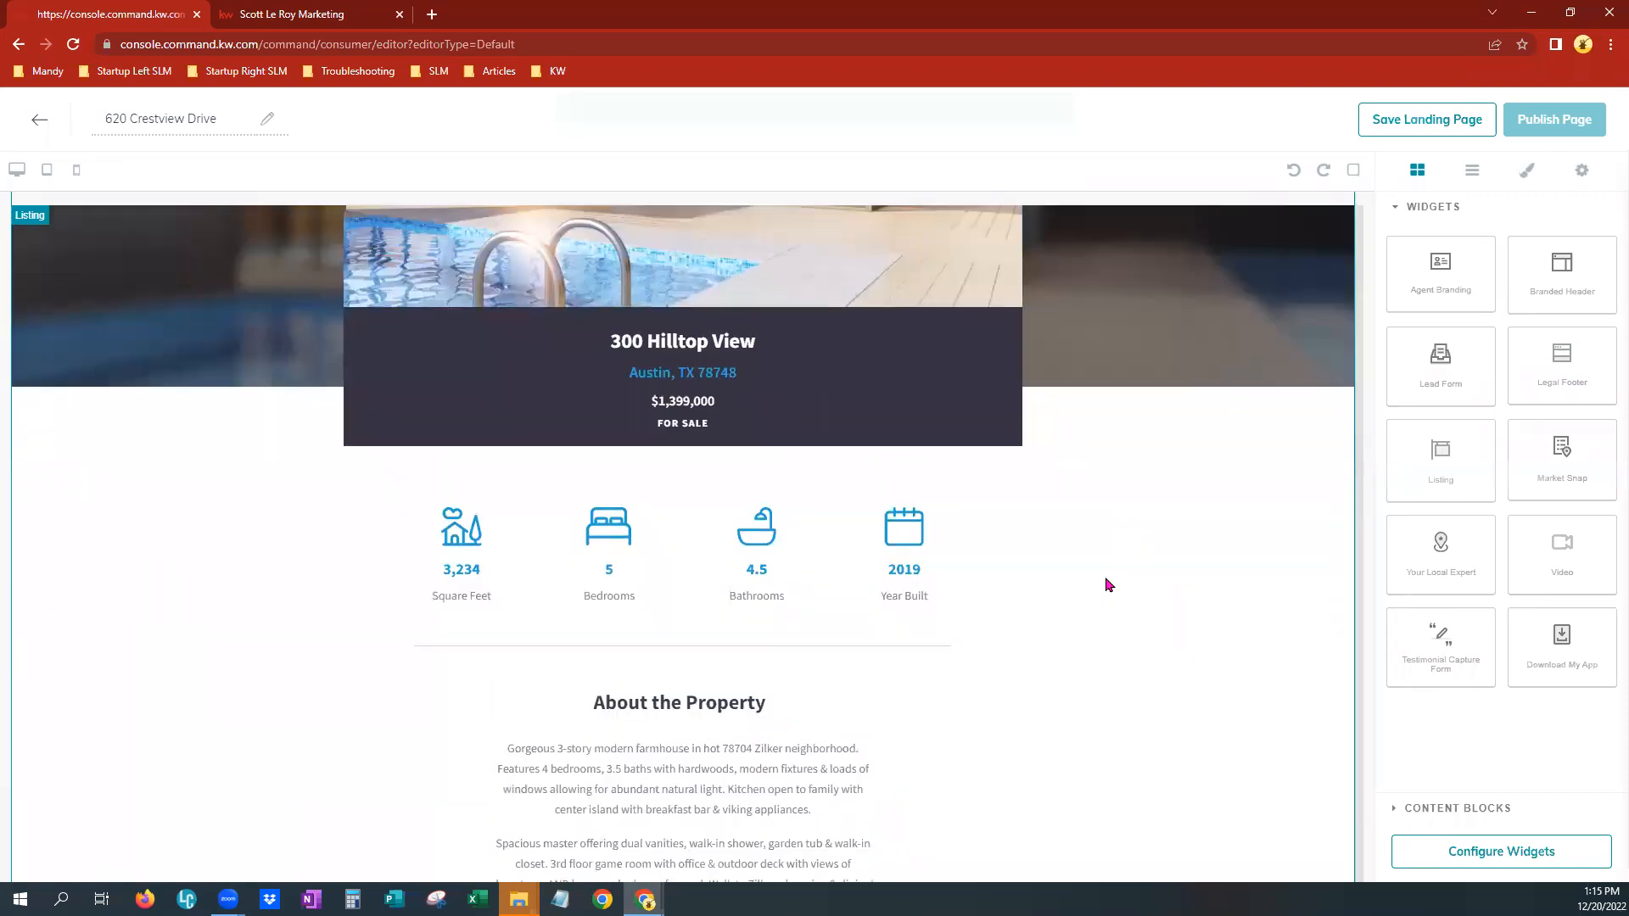
scroll(1105, 579, "up", 5)
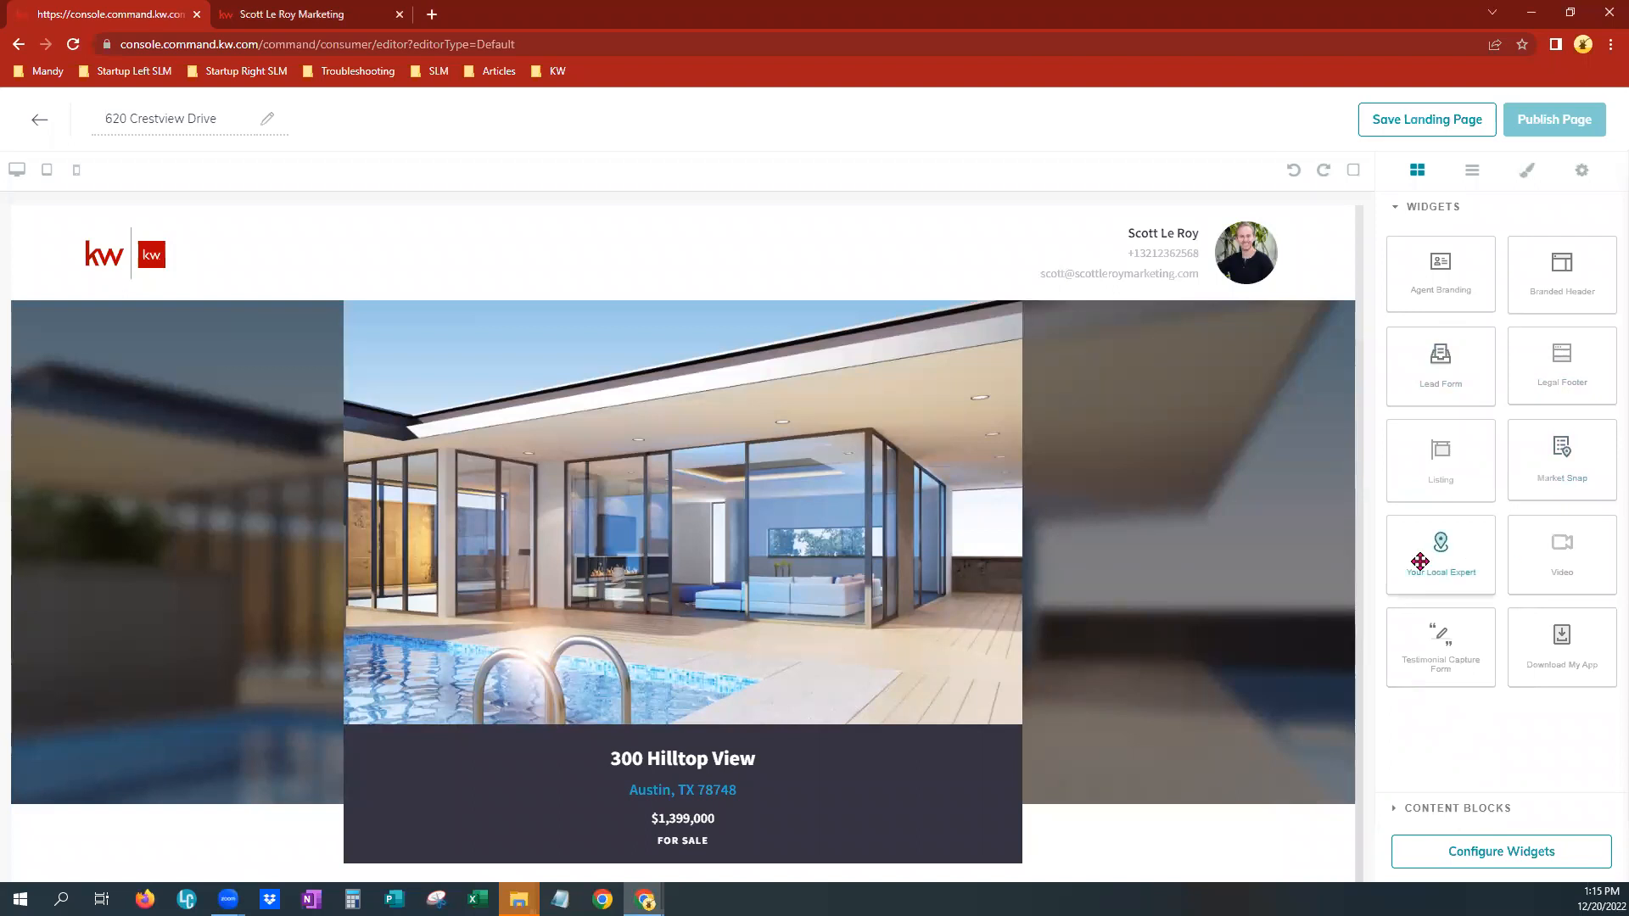
left_click_drag(1419, 560, 938, 321)
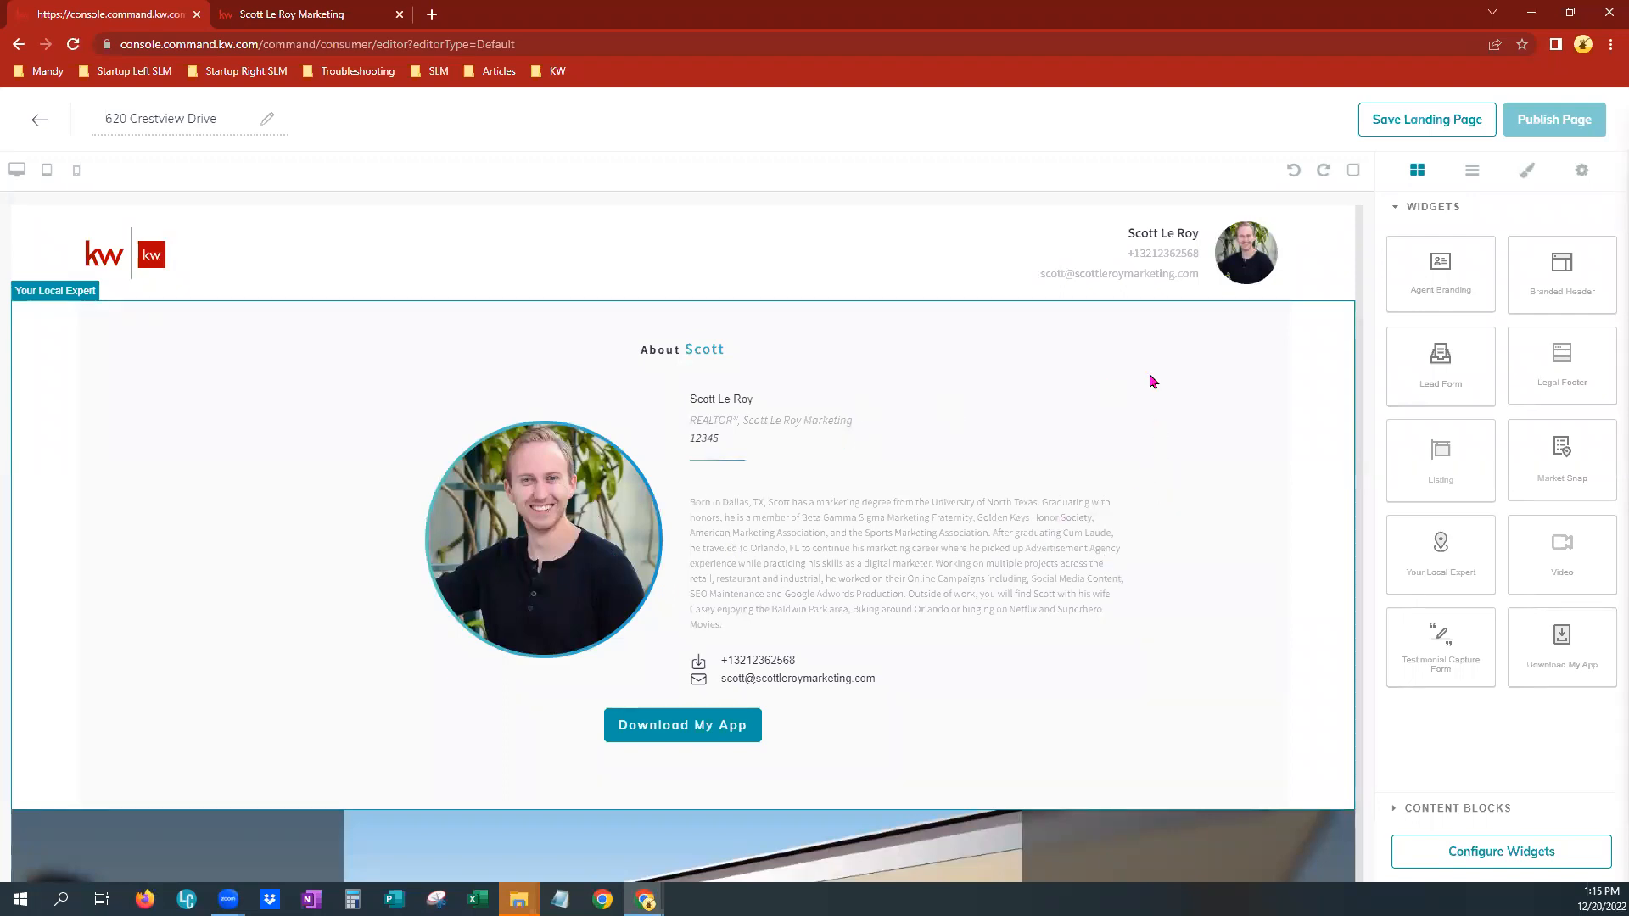
left_click(1295, 334)
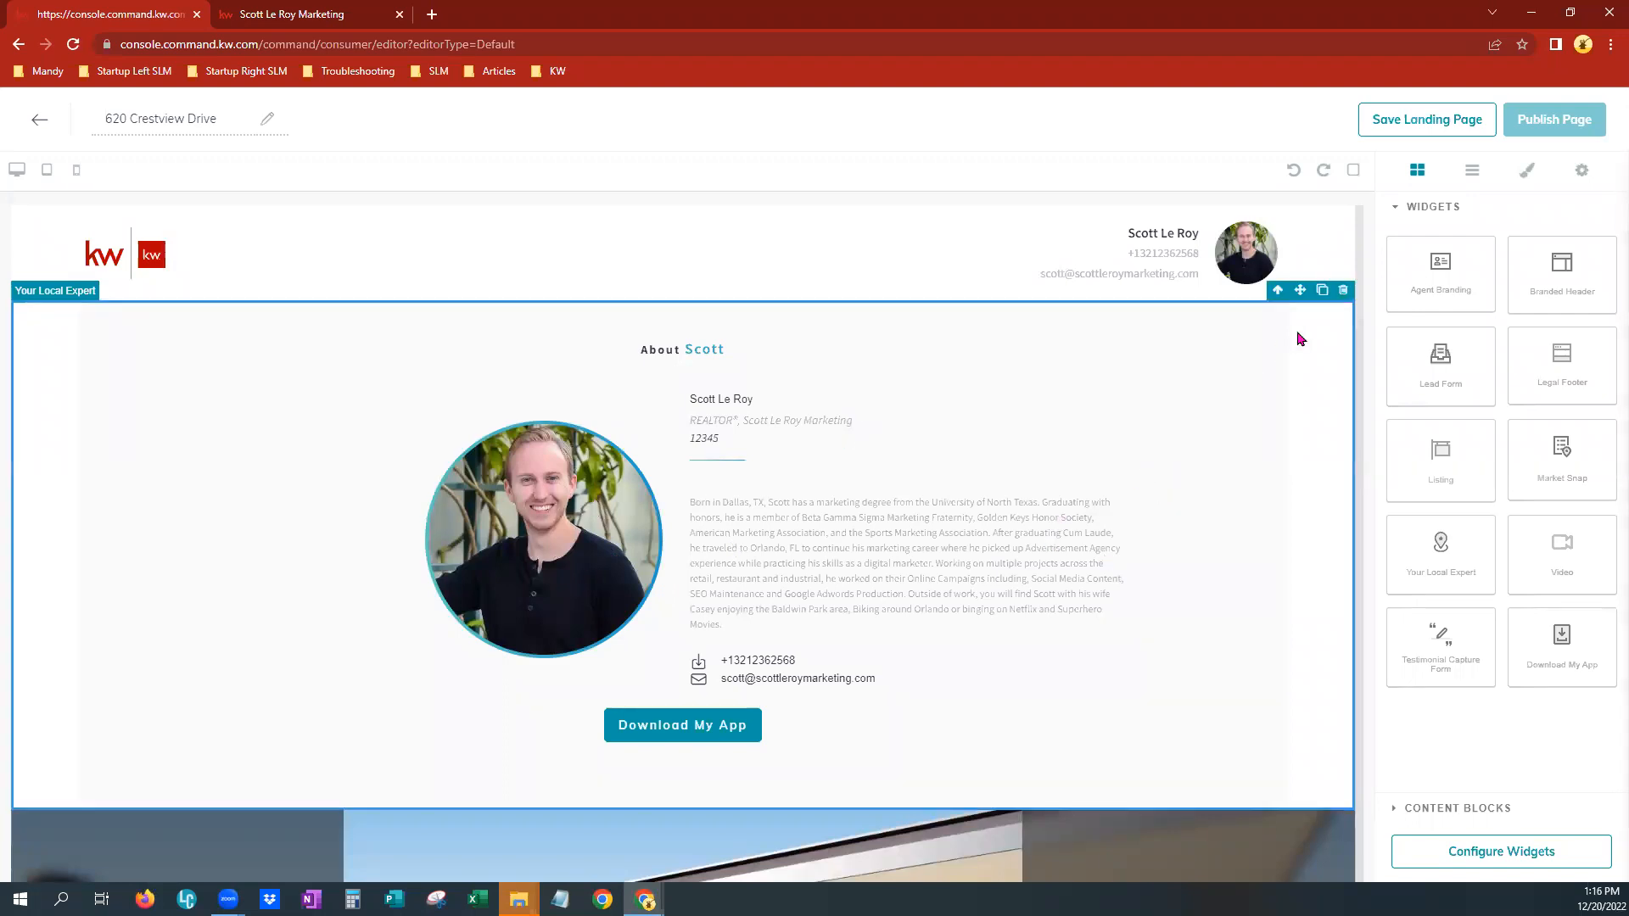
left_click(1343, 292)
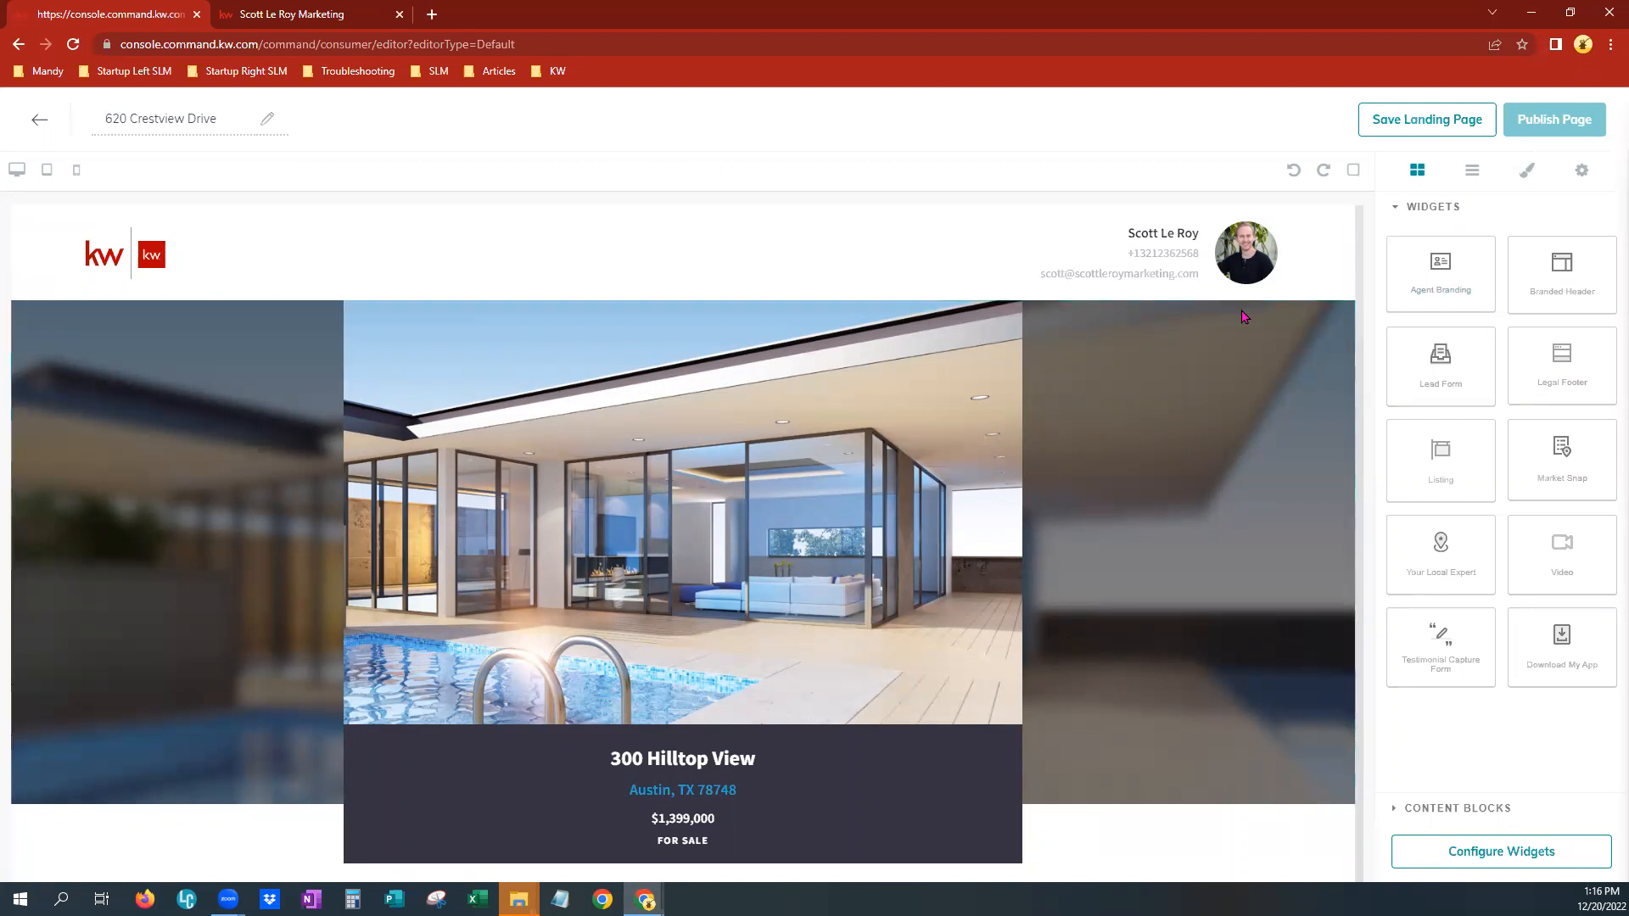
Try to place a Legal Footer widget near the top of the page above the listing
left_click_drag(1565, 384, 985, 246)
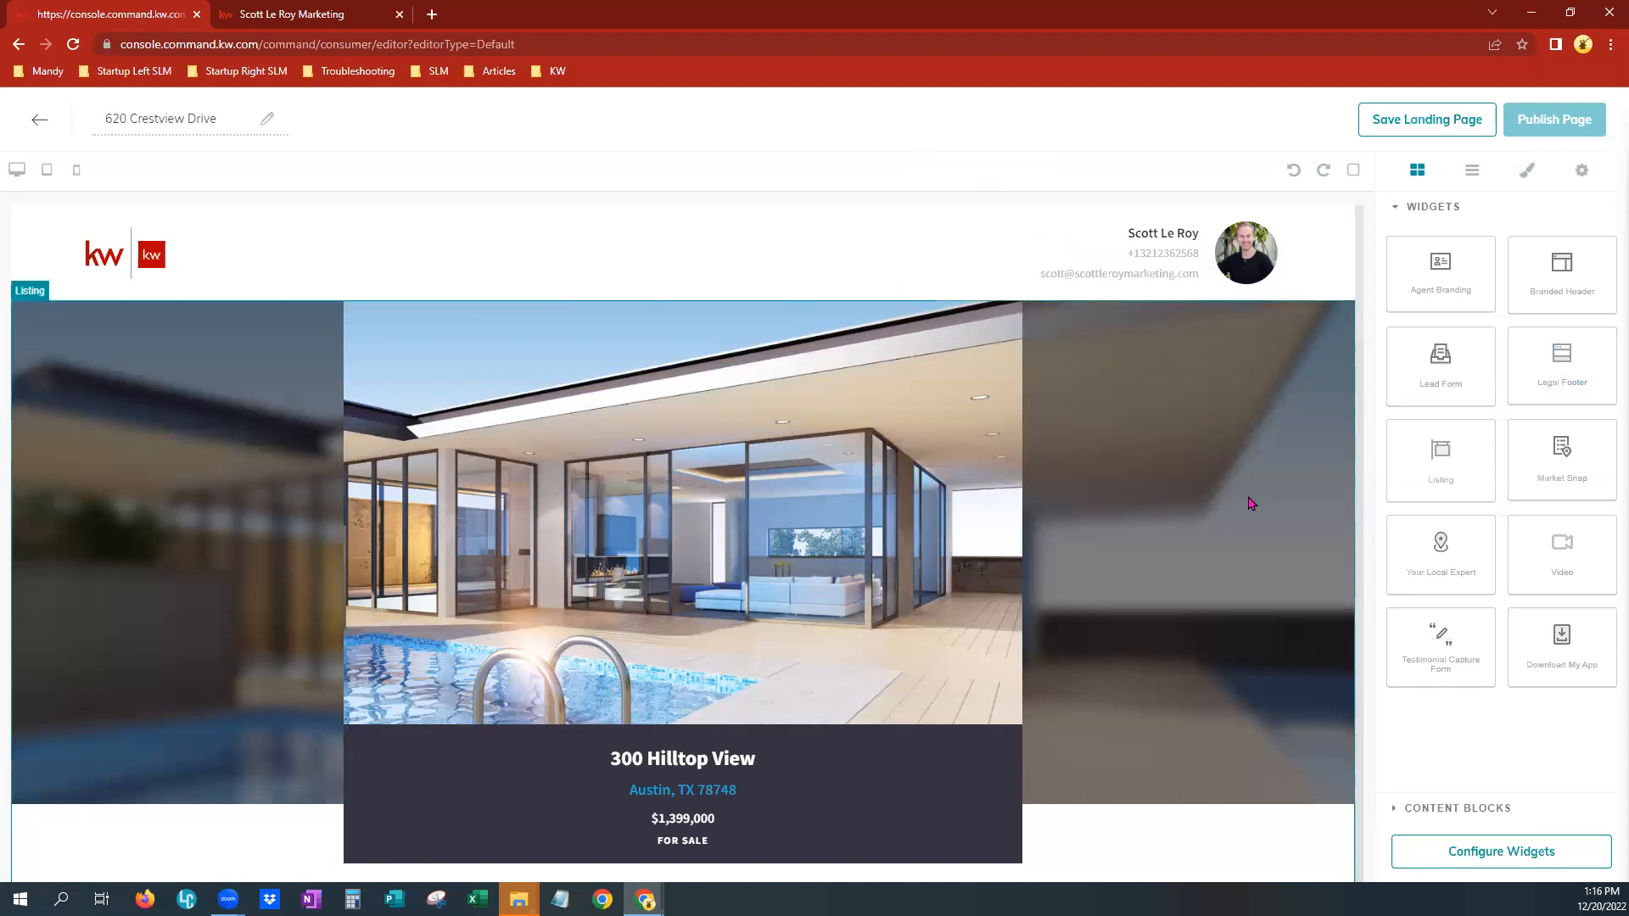
left_click_drag(1557, 357, 1079, 327)
Scroll through the page to review the lead form and legal footer sections
scroll(1061, 729, "down", 10)
scroll(1052, 717, "down", 10)
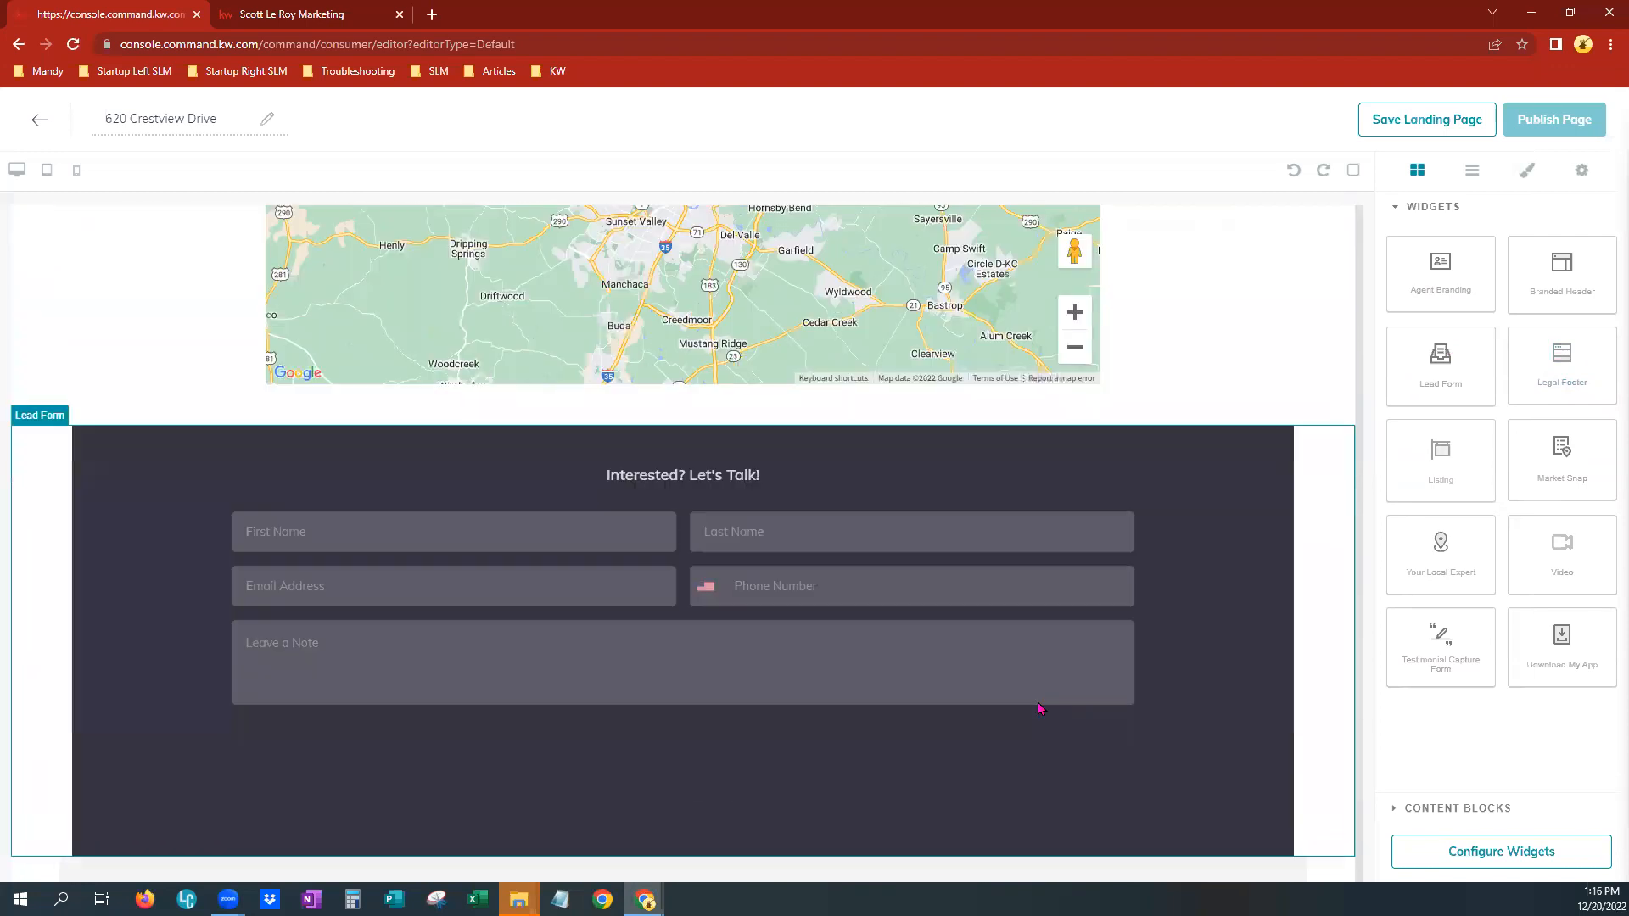
scroll(873, 637, "up", 2)
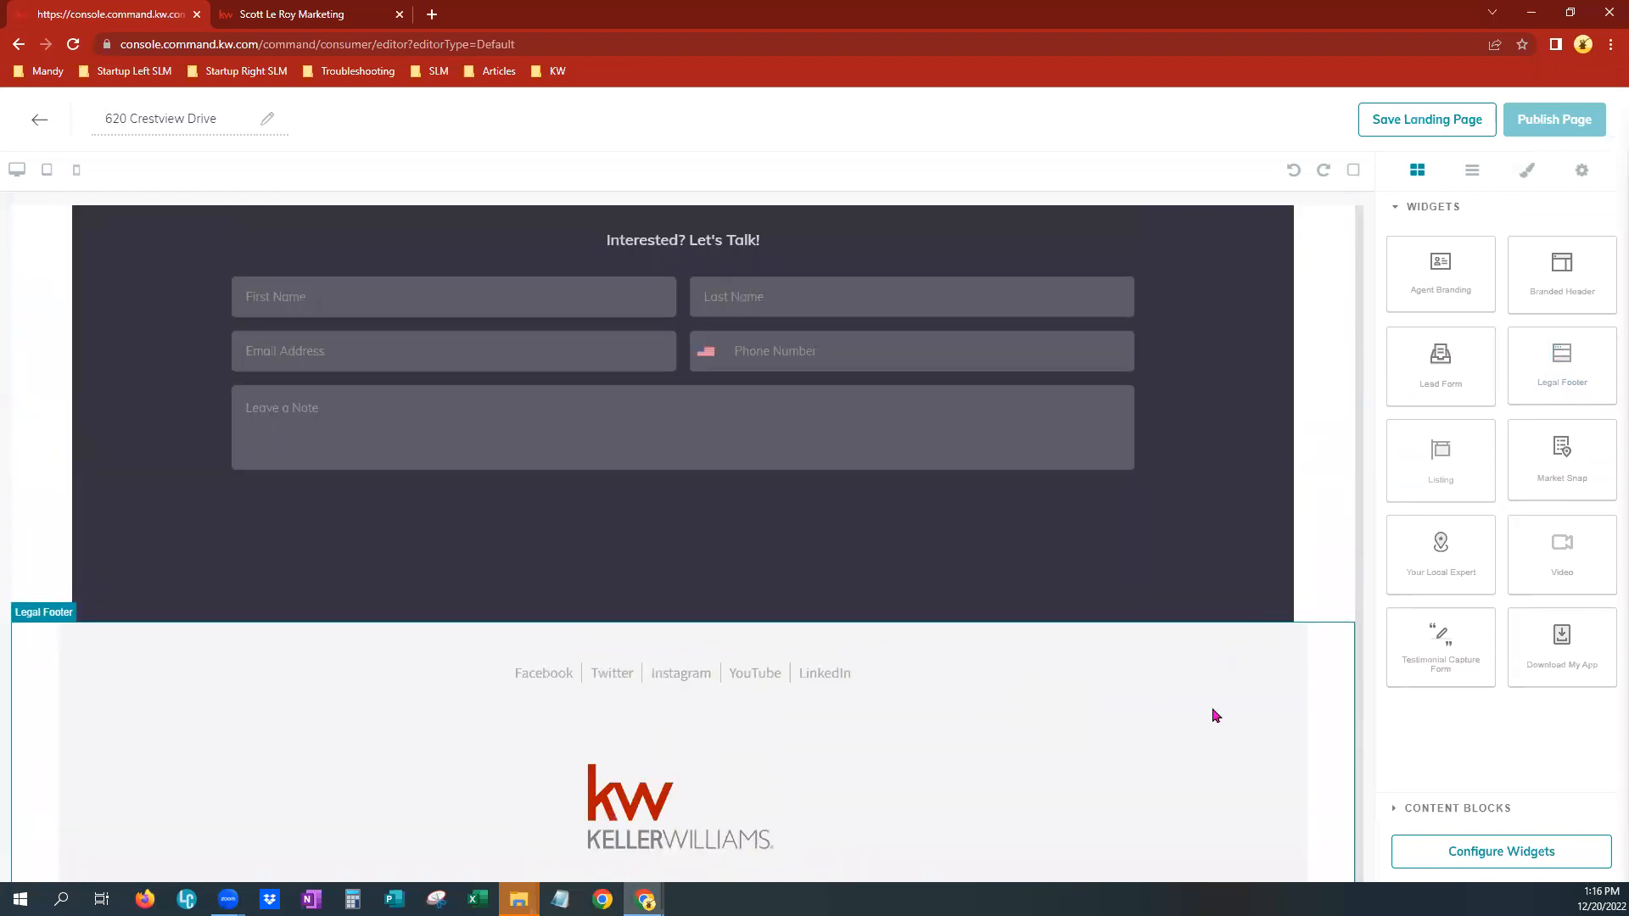
scroll(1211, 712, "down", 2)
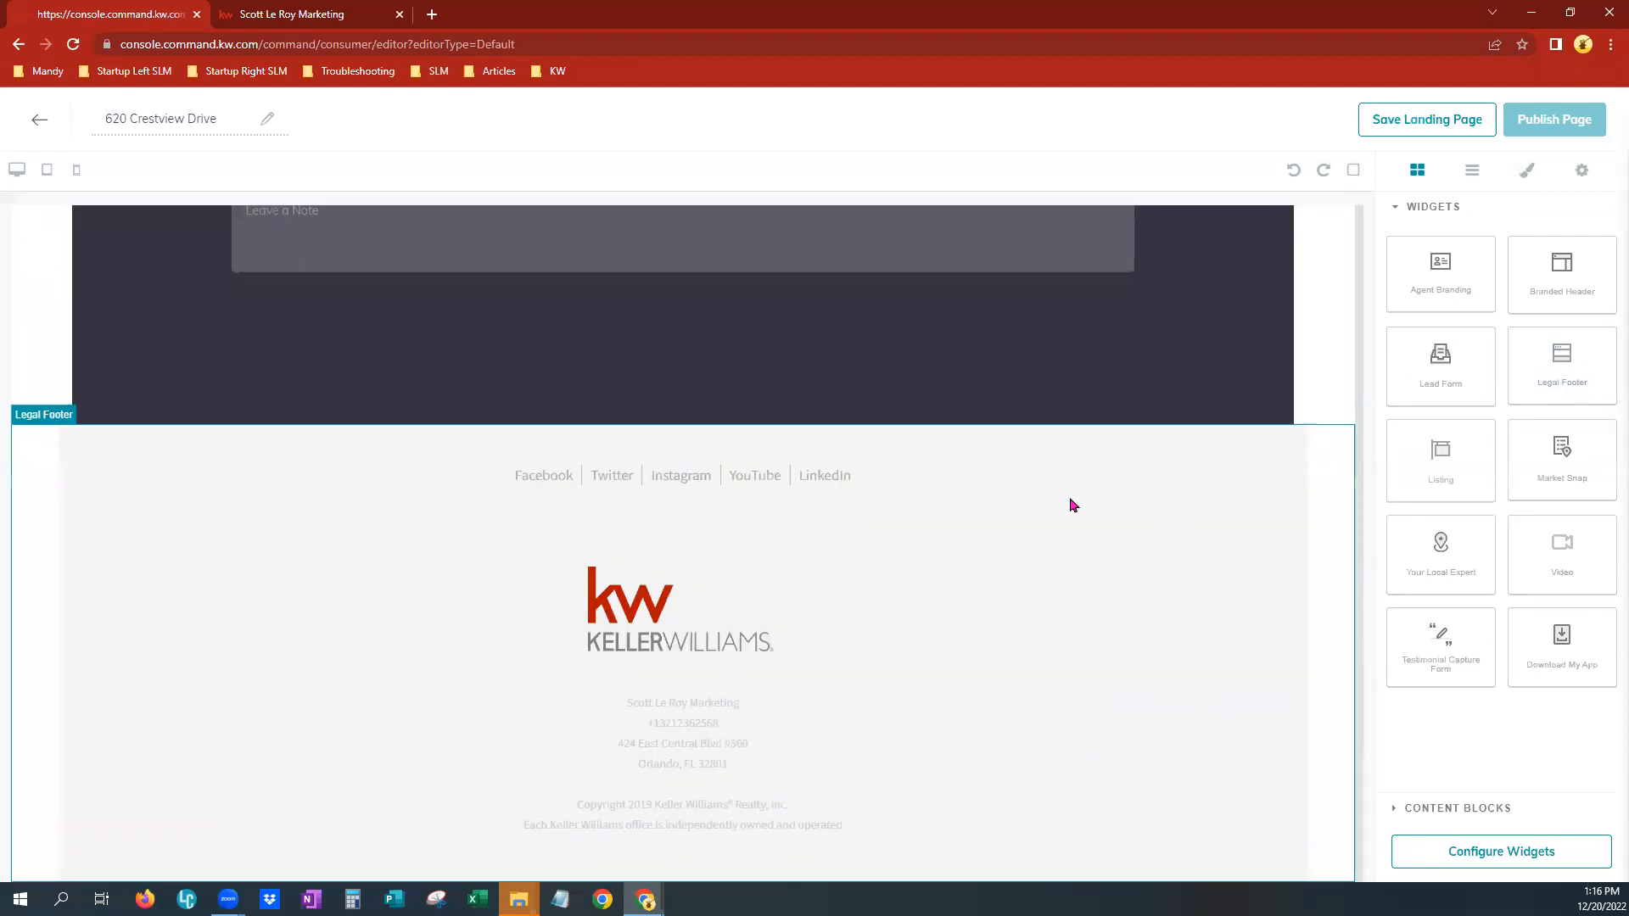
left_click(1288, 475)
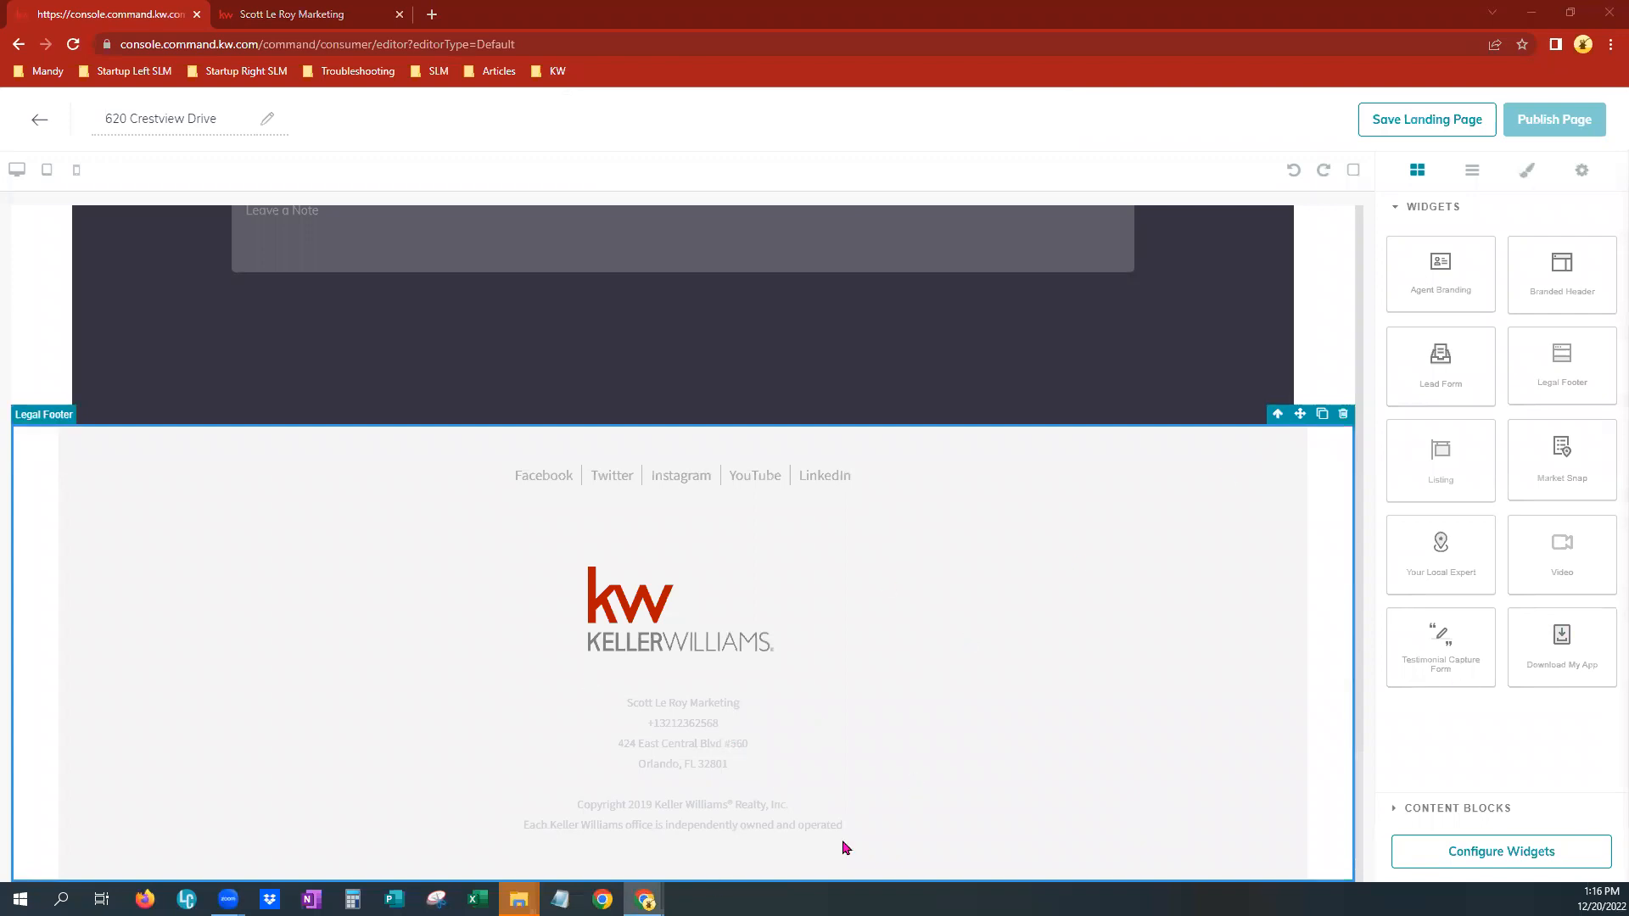
scroll(1341, 337, "up", 7)
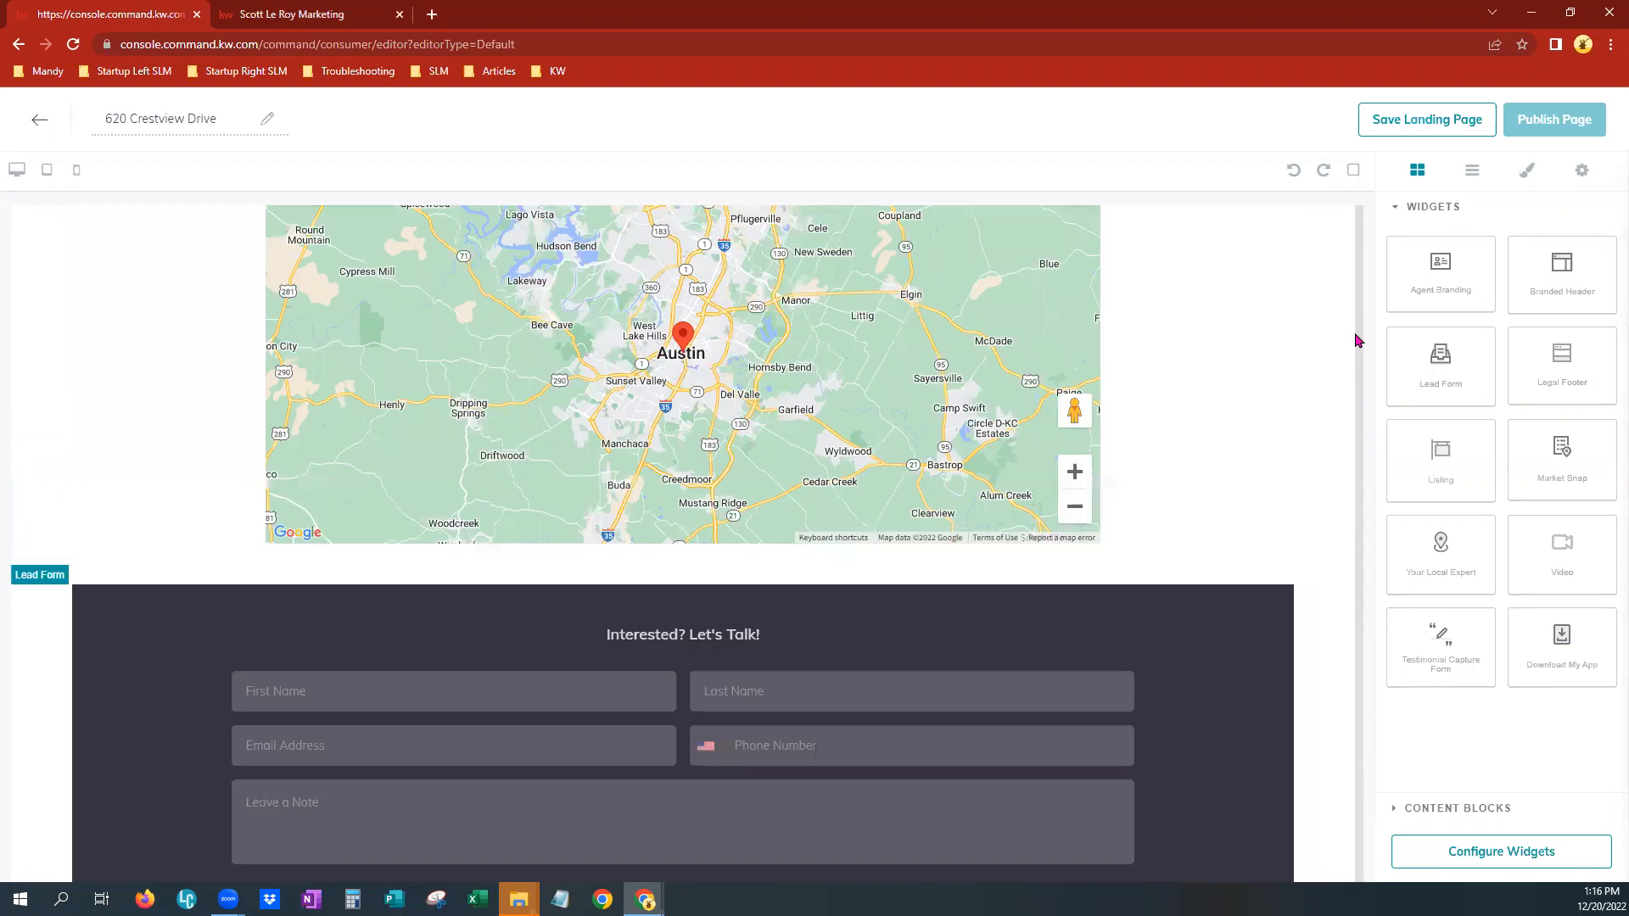
scroll(1338, 656, "up", 2)
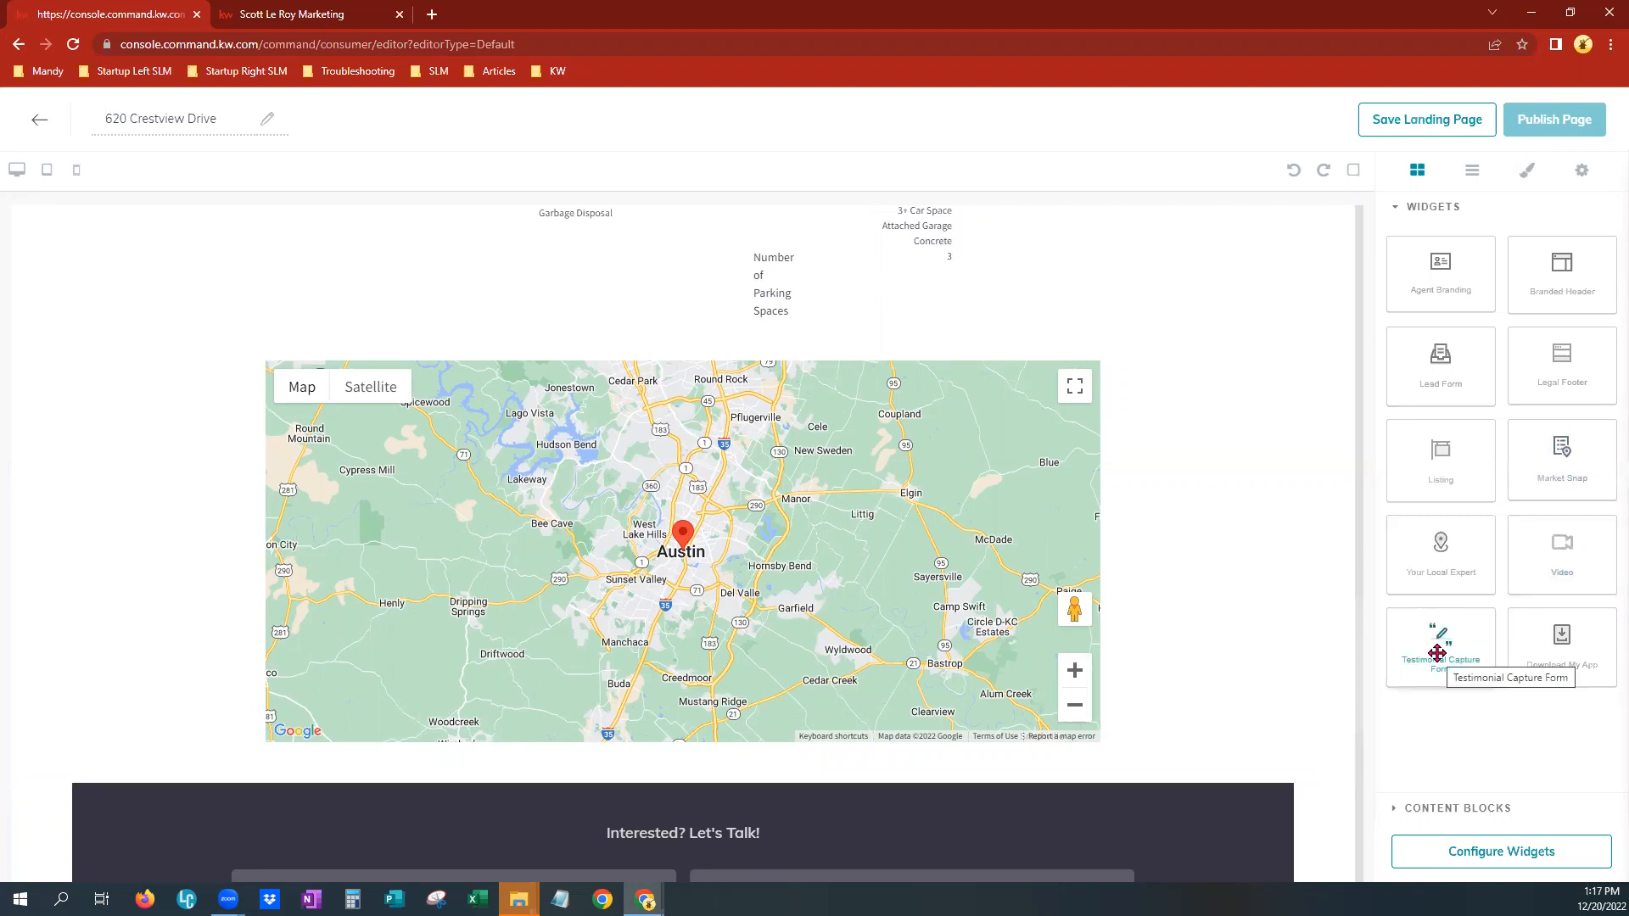
scroll(1157, 676, "down", 3)
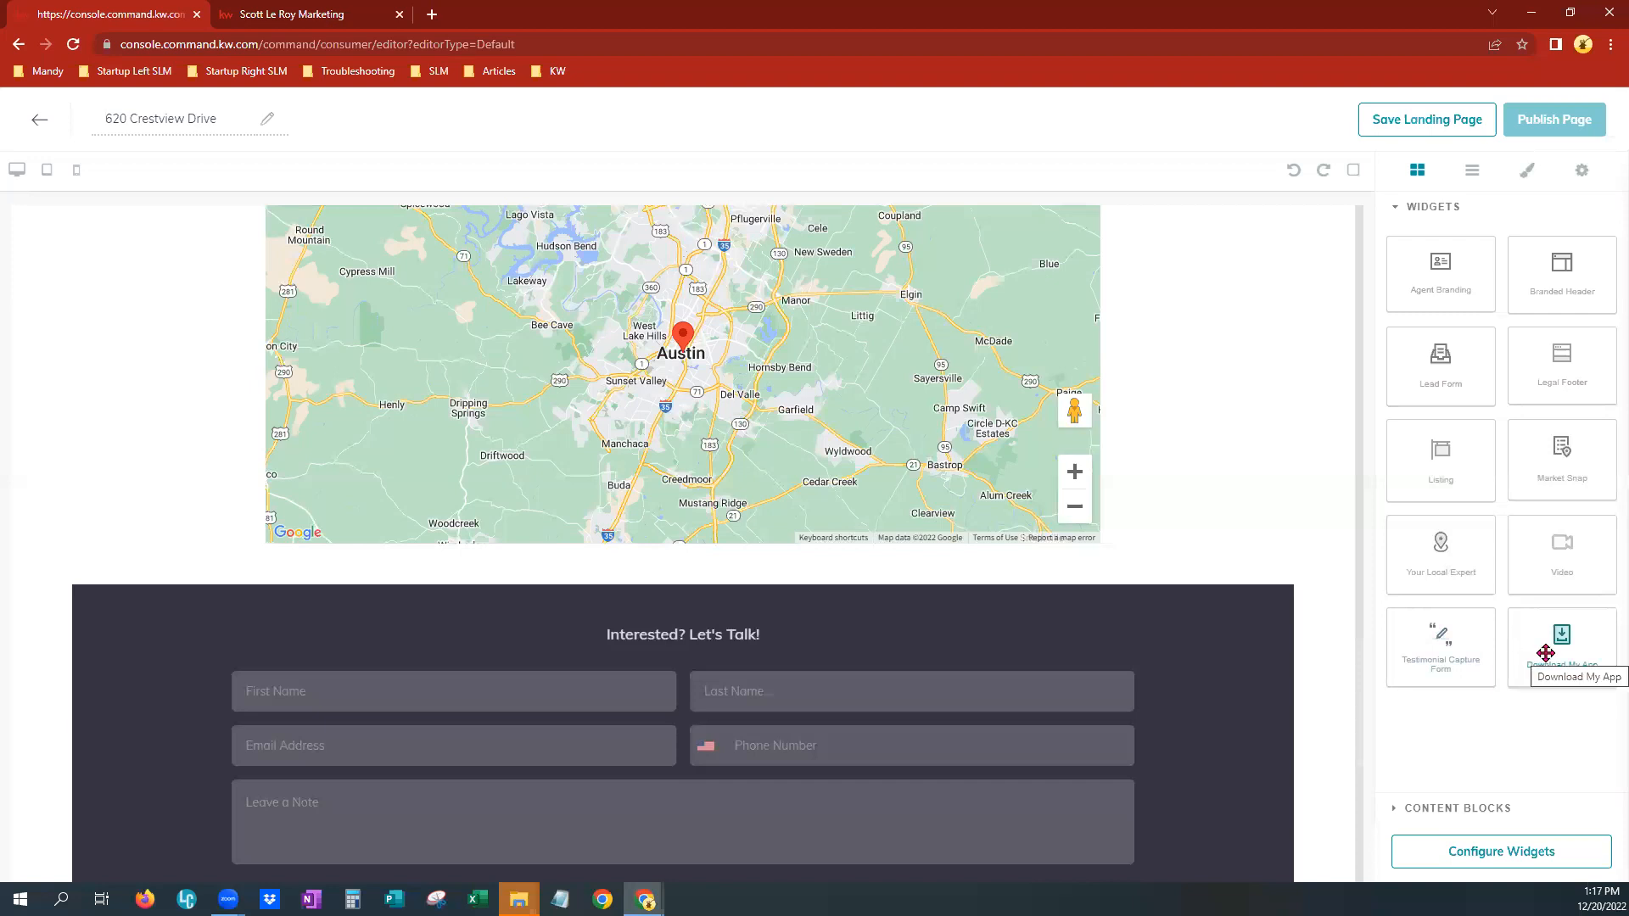
Add a Download My App widget between the listing map and the lead form, then delete it
left_click_drag(1545, 653, 920, 576)
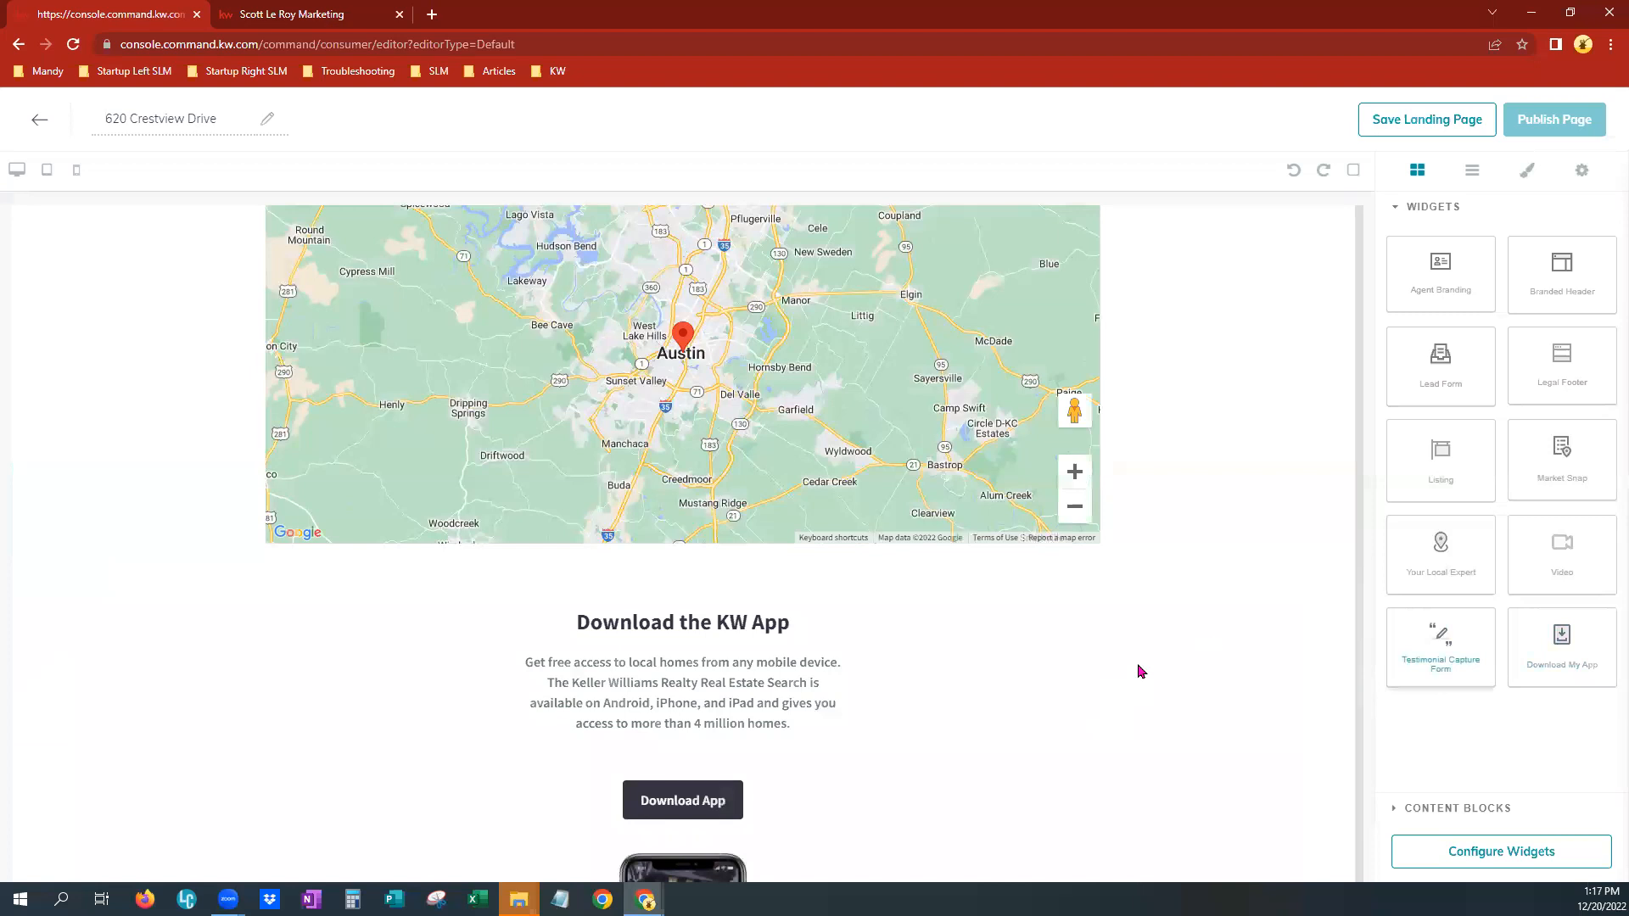
scroll(1143, 660, "down", 2)
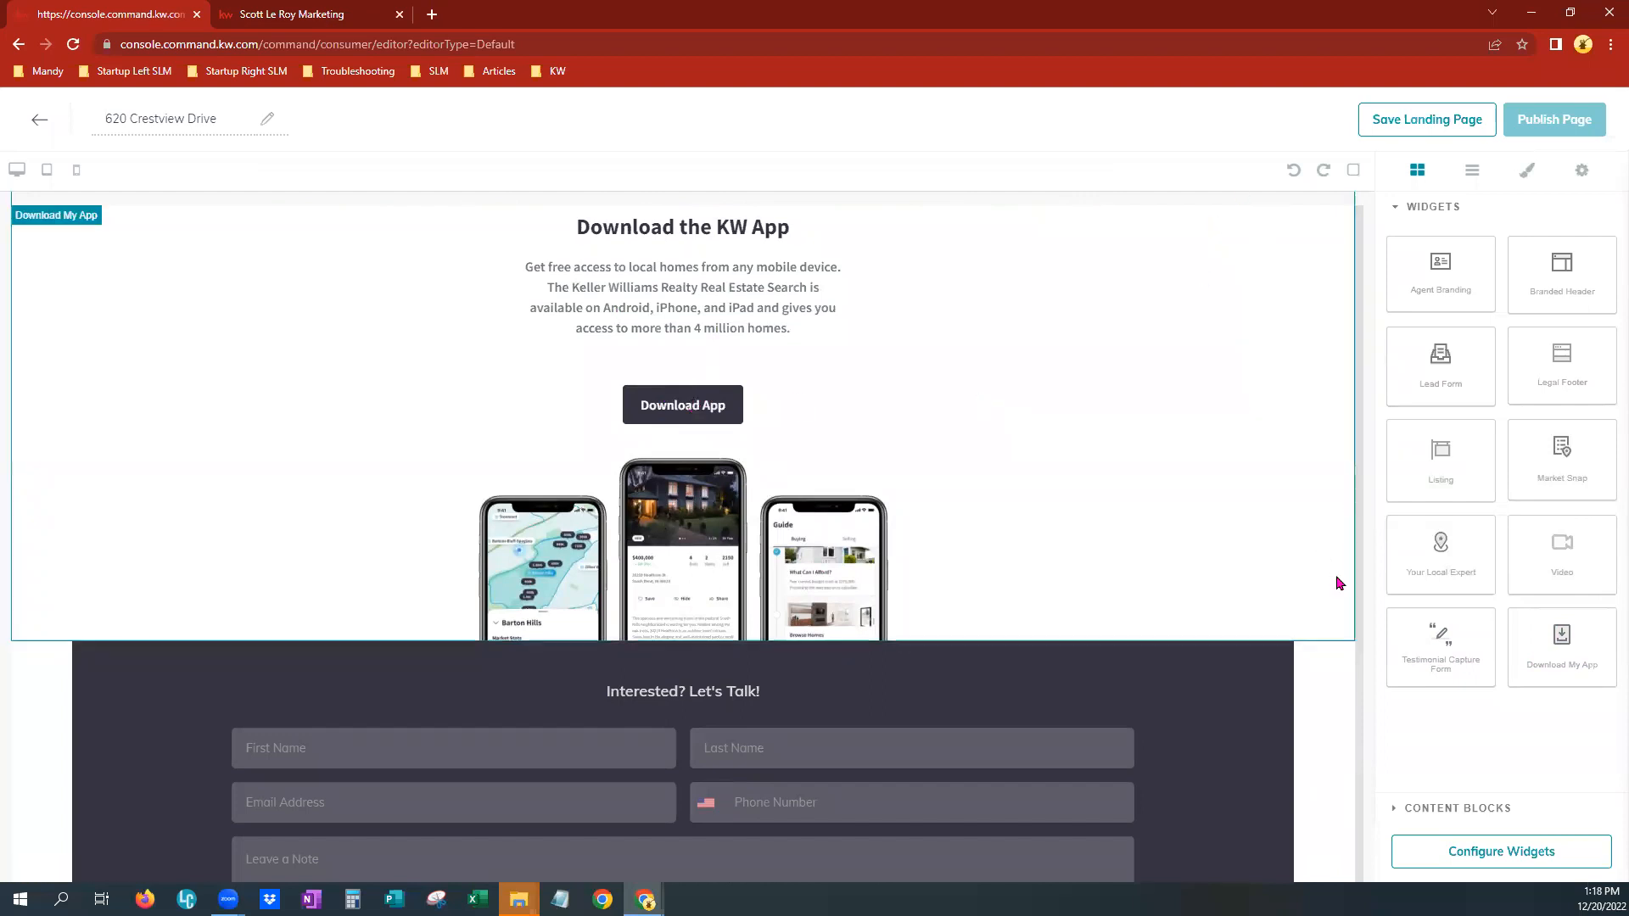
left_click(1342, 651)
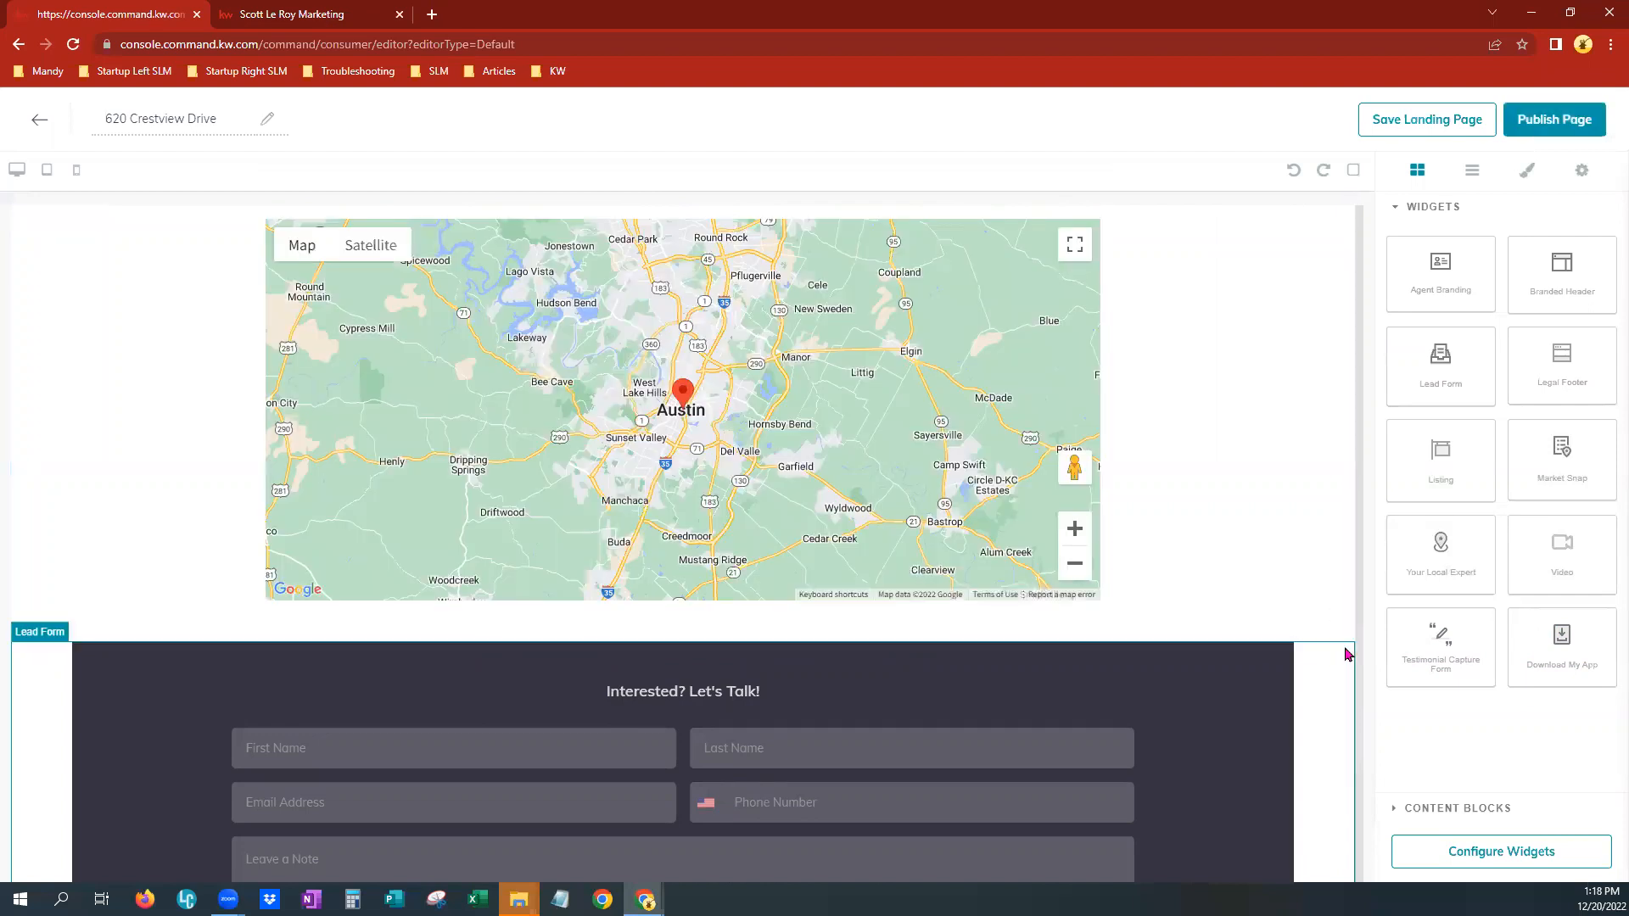
Review the whole page from the header through the listing details, lead form and footer
left_click_drag(1455, 432, 1298, 429)
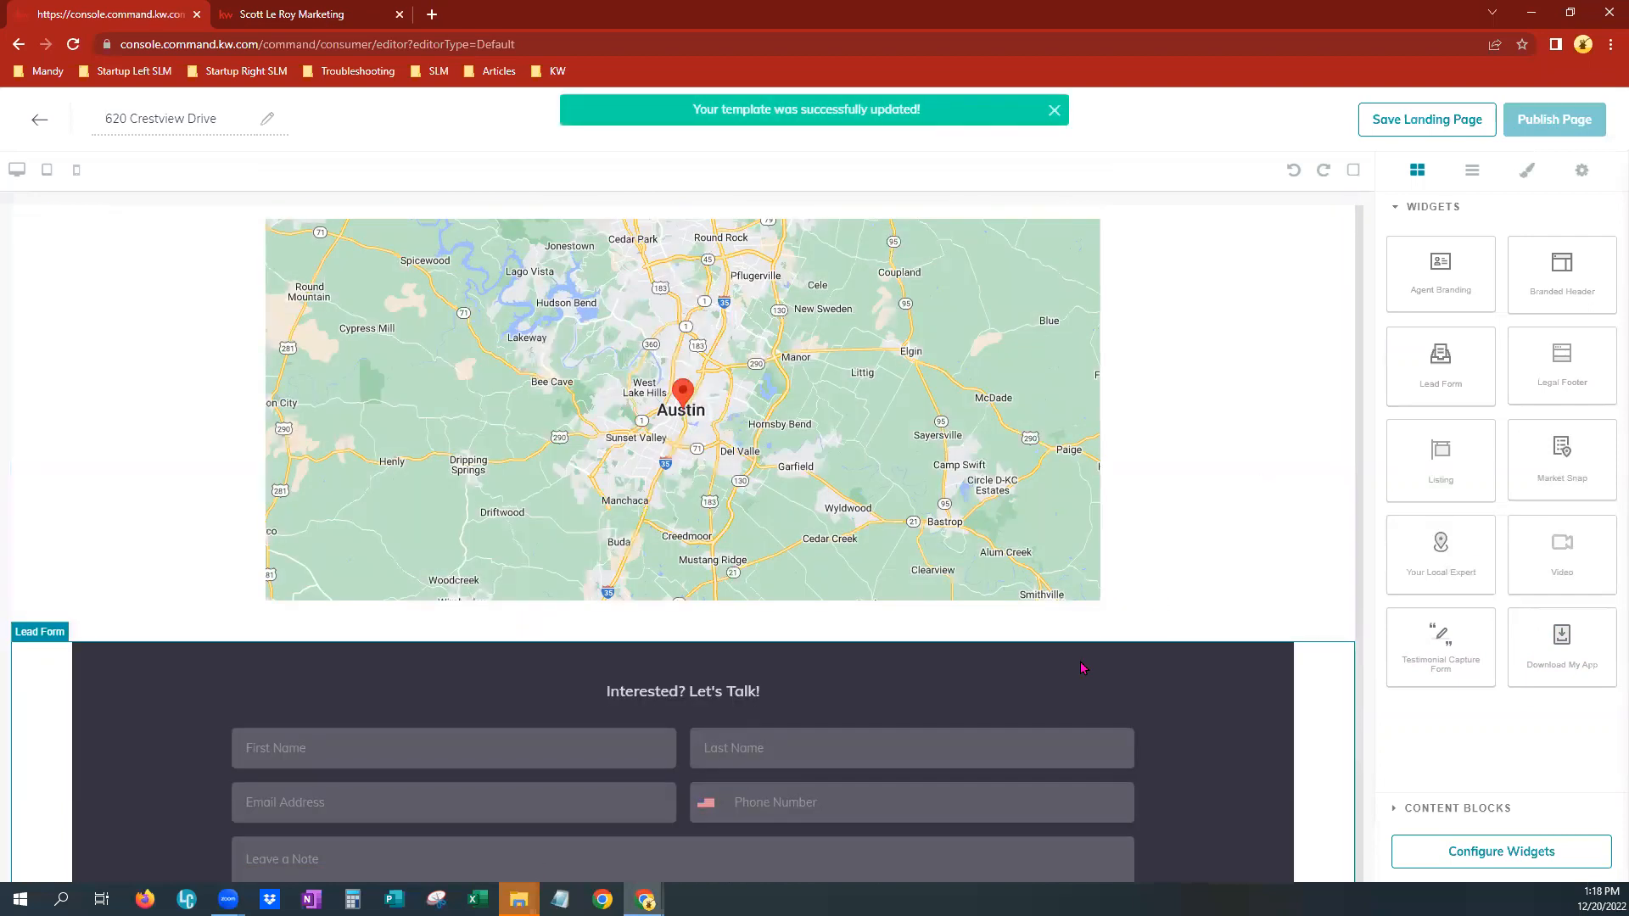
scroll(1084, 645, "up", 15)
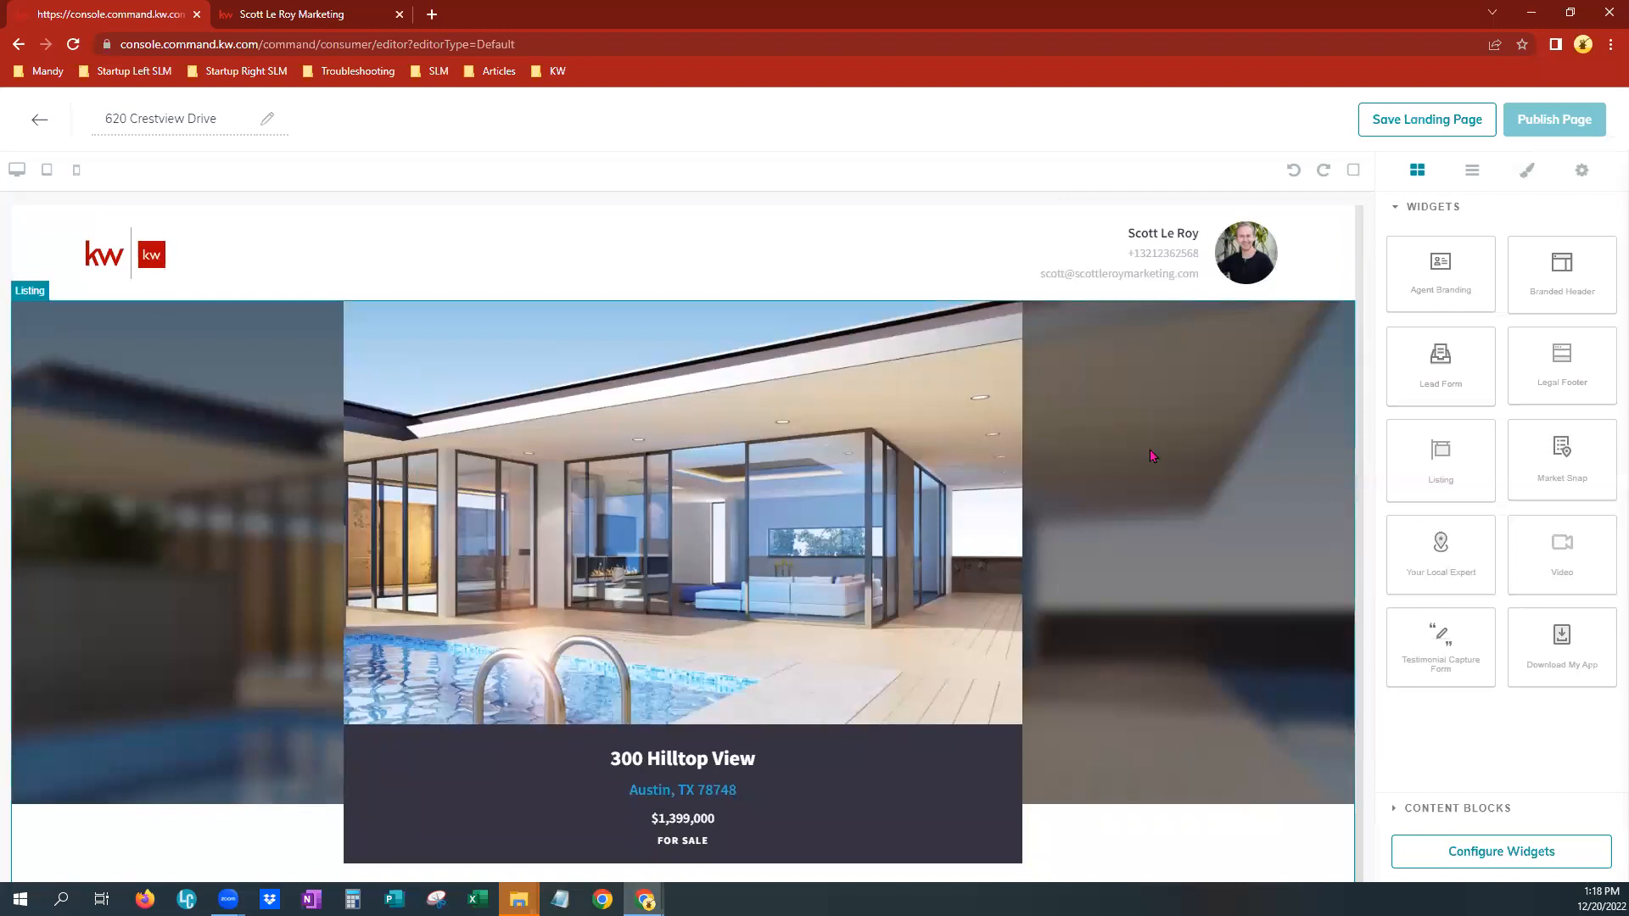
scroll(1163, 712, "down", 5)
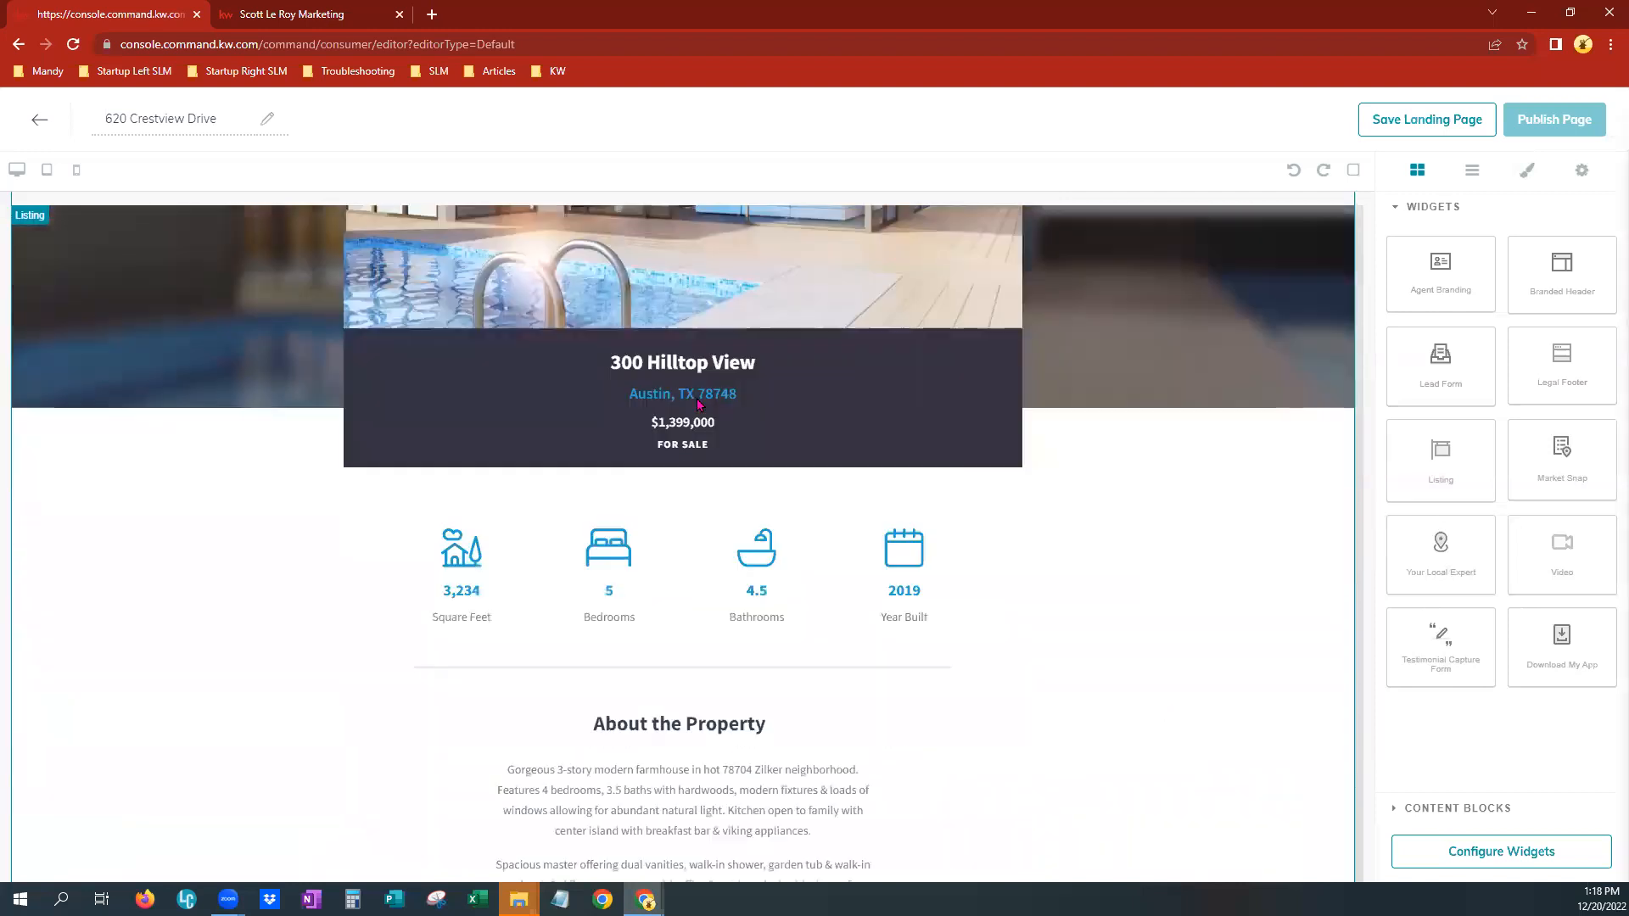
scroll(1106, 691, "down", 7)
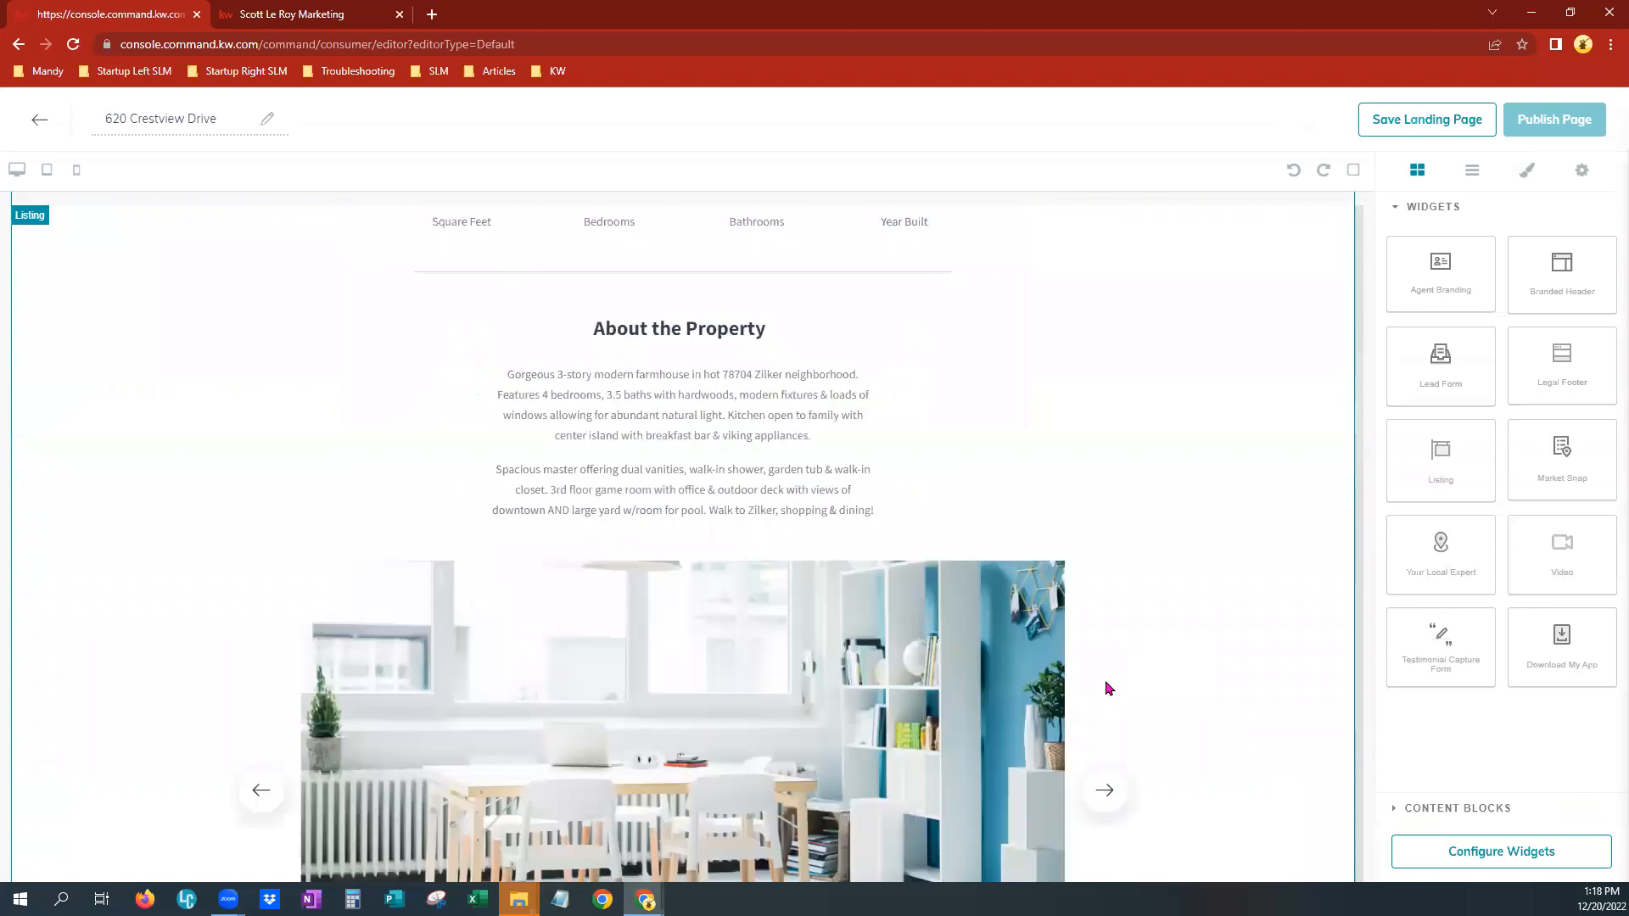
scroll(1105, 683, "down", 7)
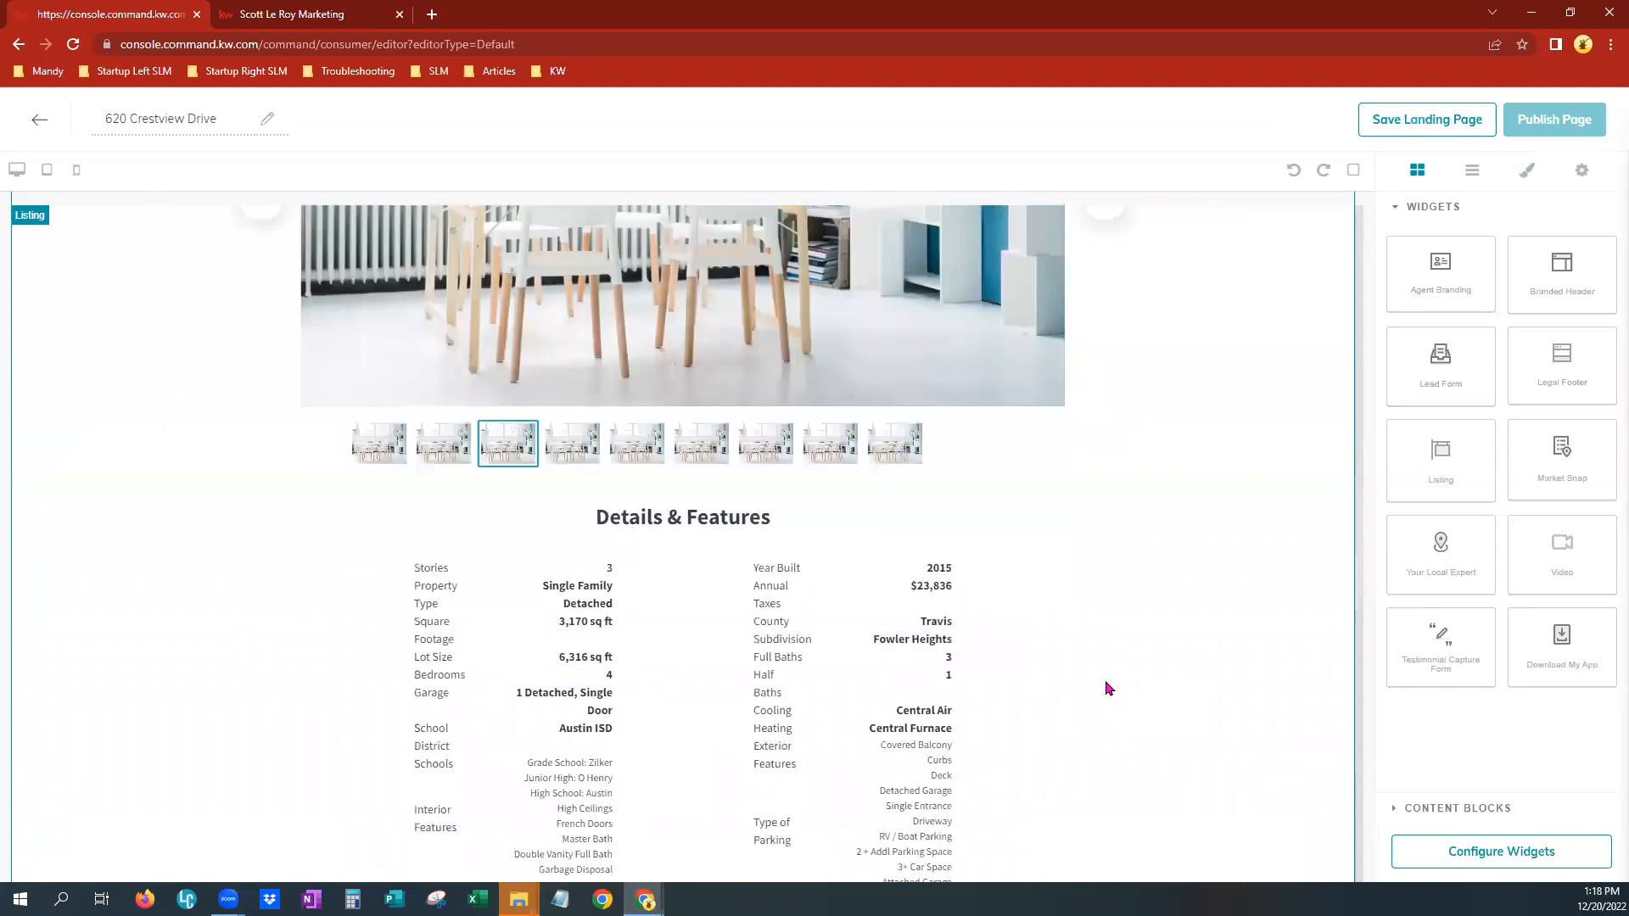
scroll(1106, 687, "down", 9)
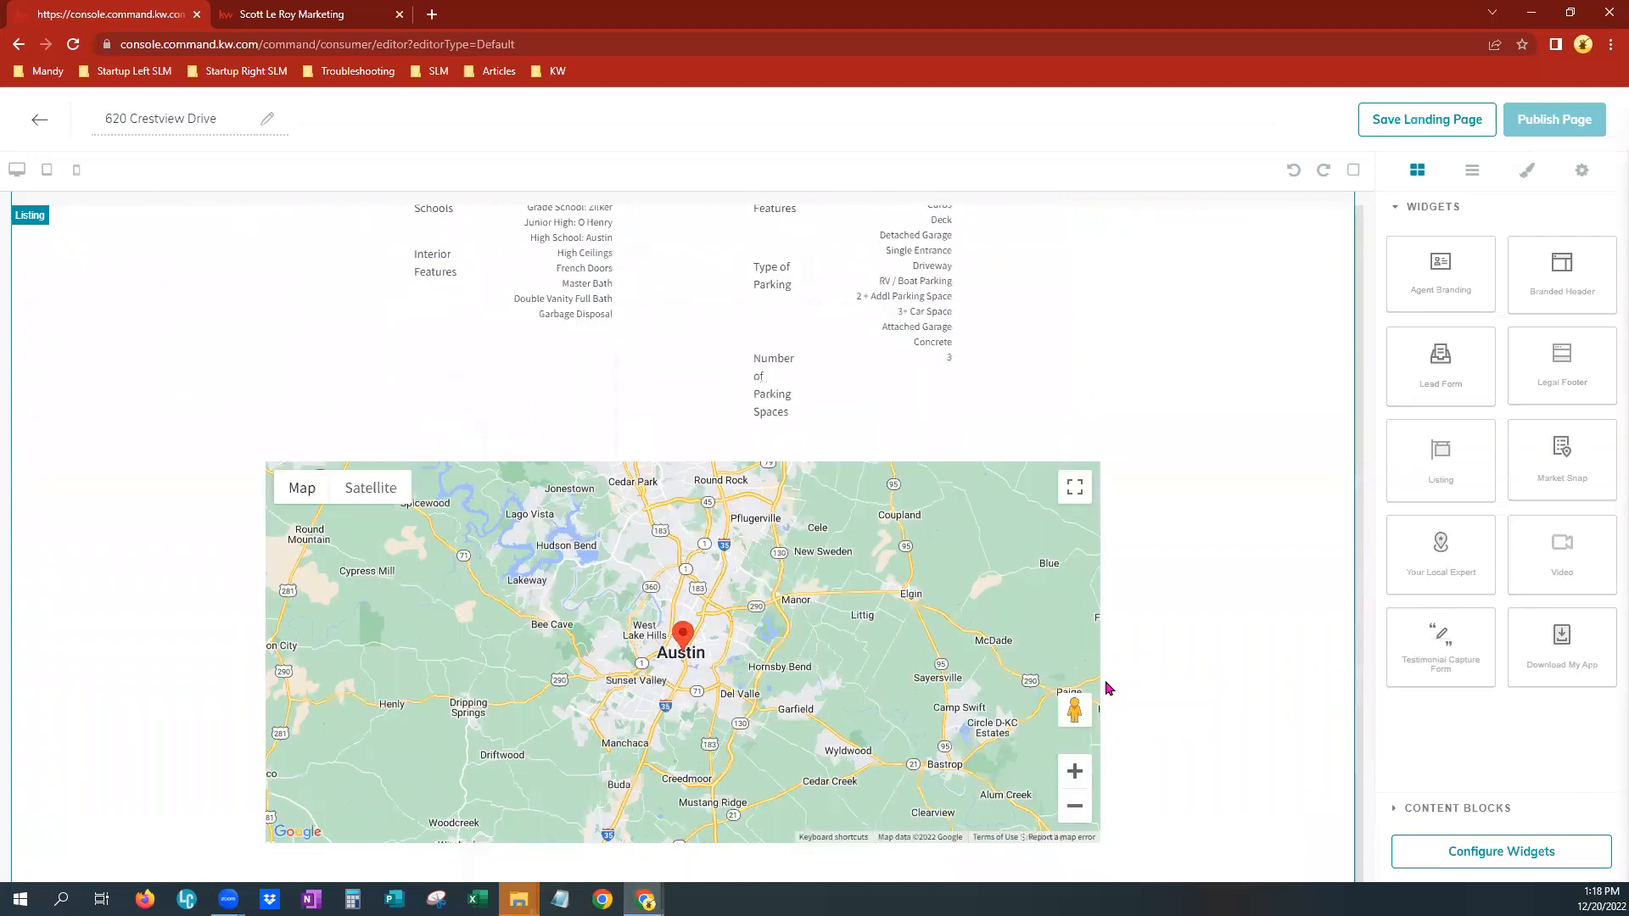
scroll(1107, 681, "down", 3)
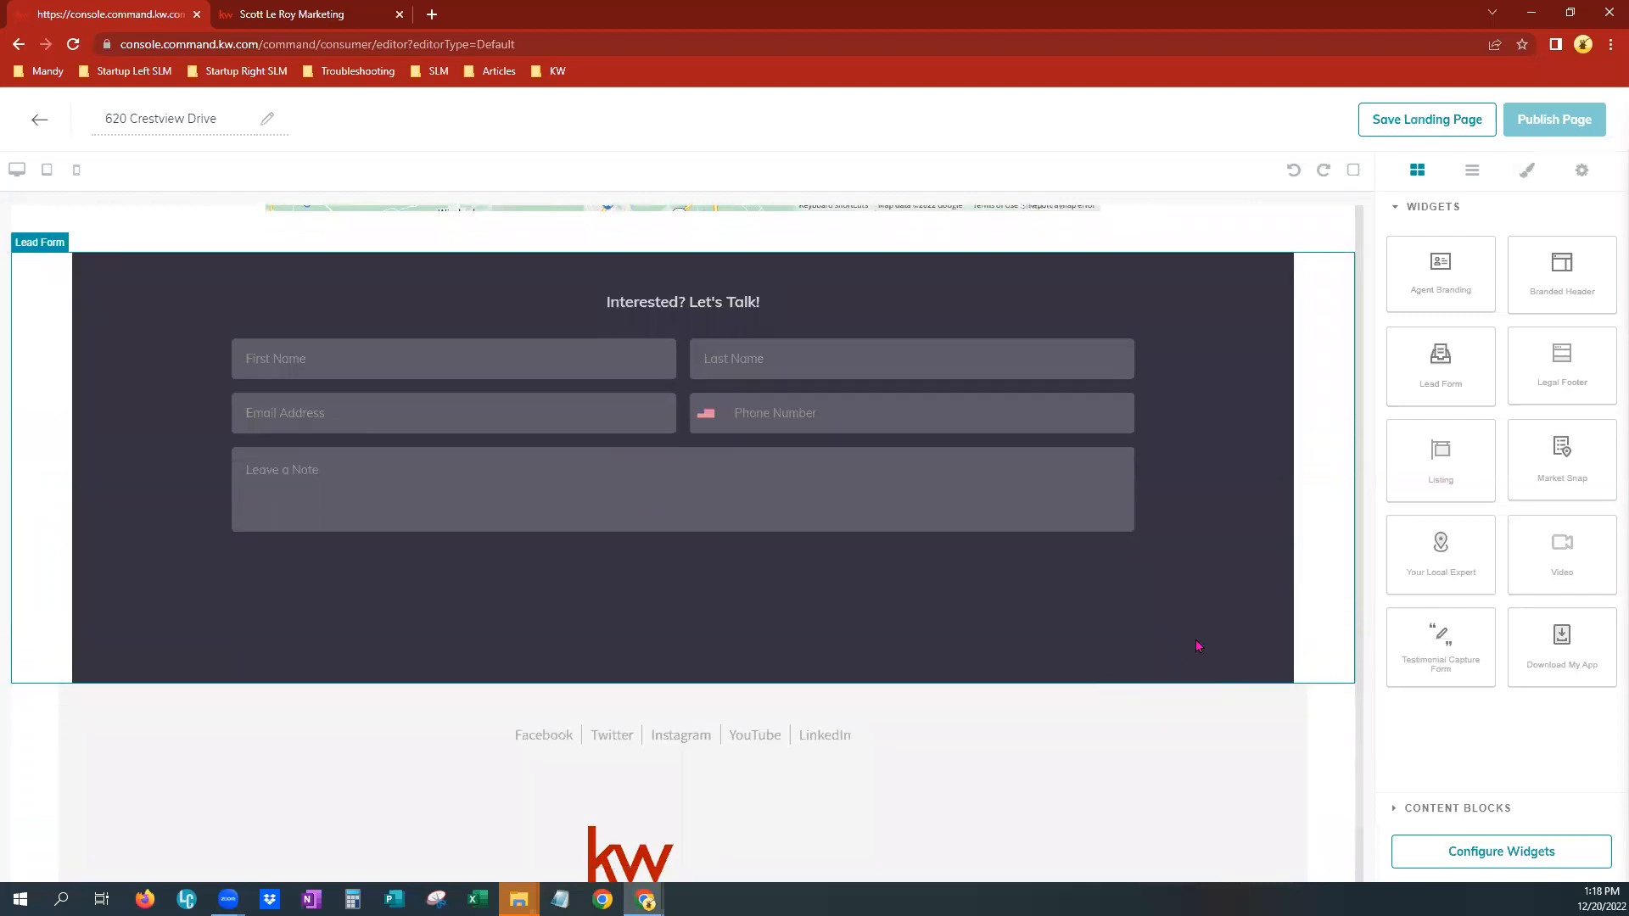
scroll(1198, 646, "down", 3)
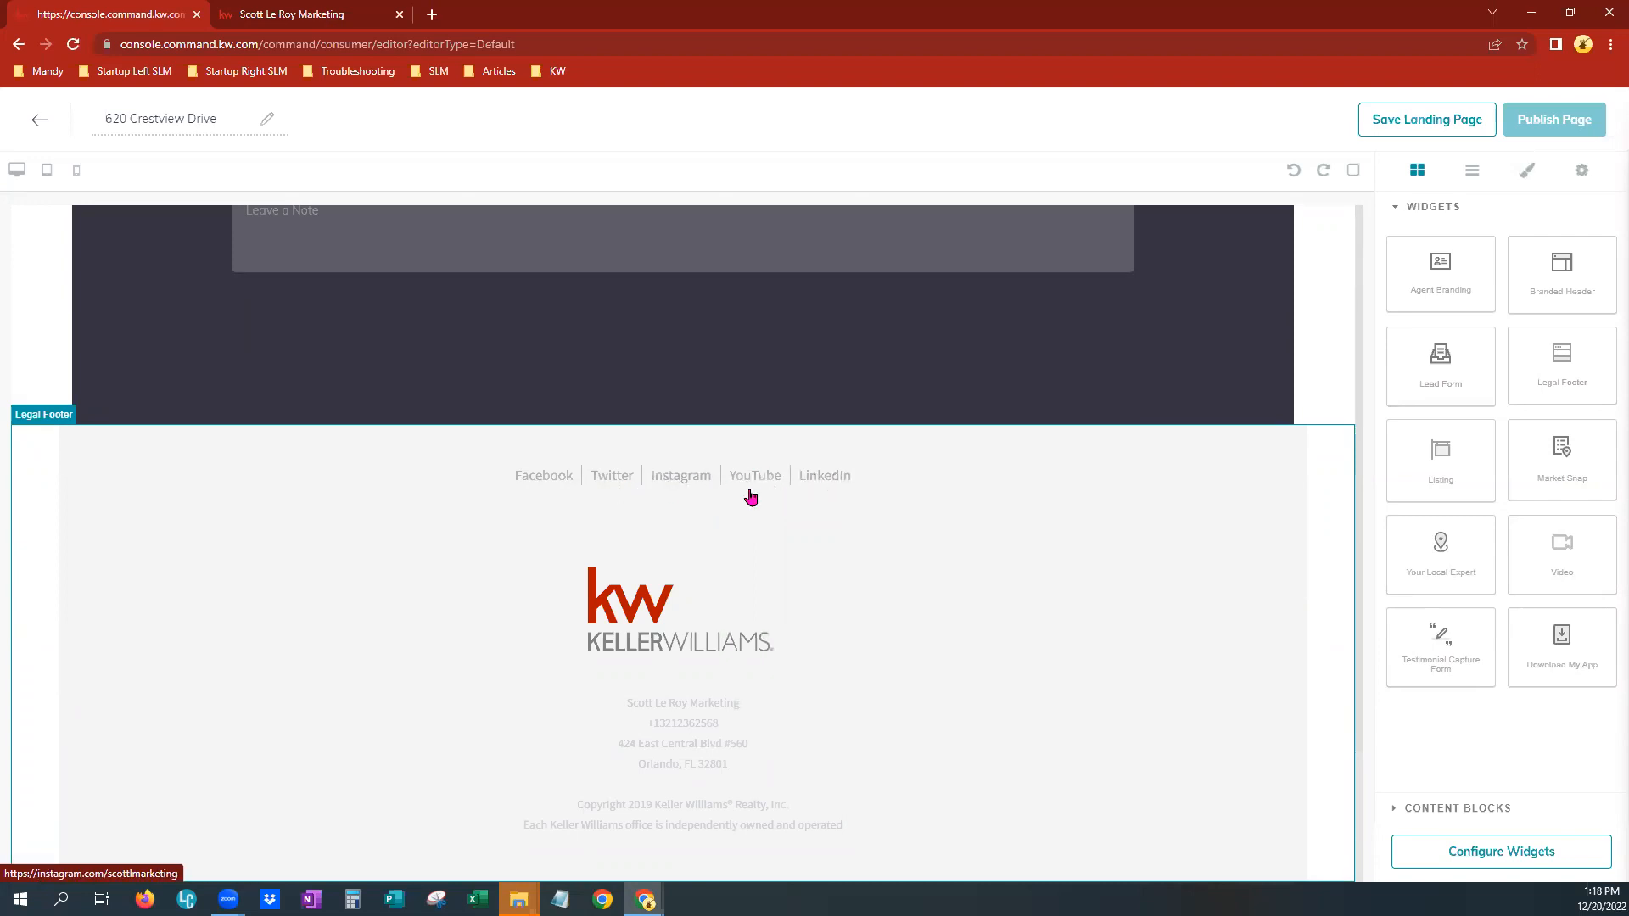
Open the widget configuration for the Listing widget and start browsing available listings
left_click(1445, 854)
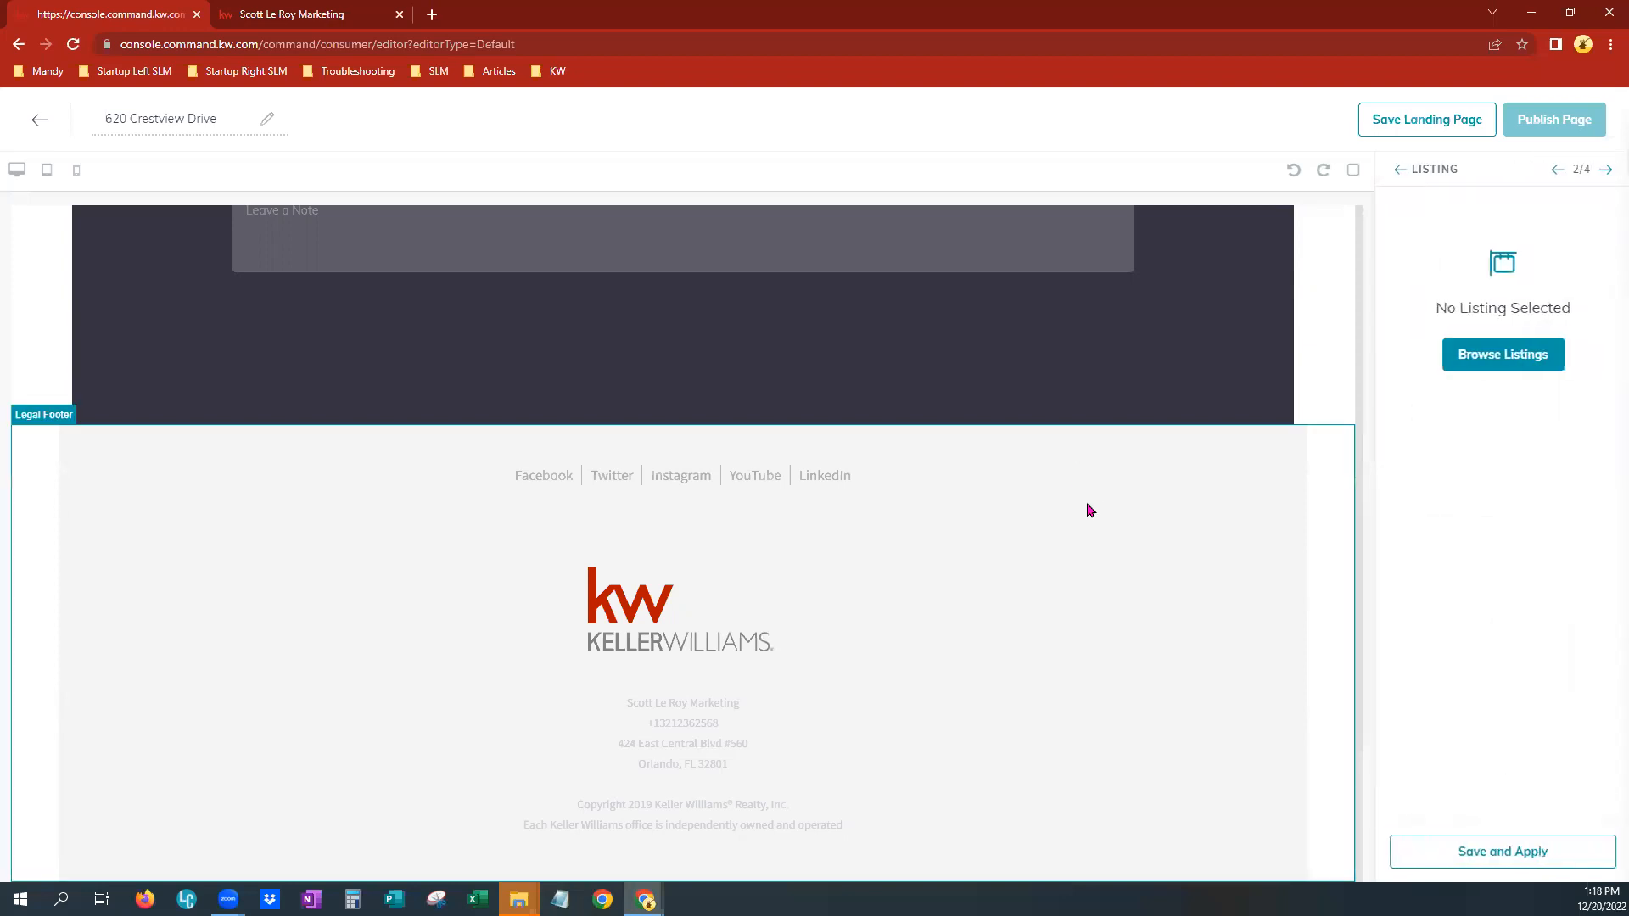
scroll(1104, 573, "up", 20)
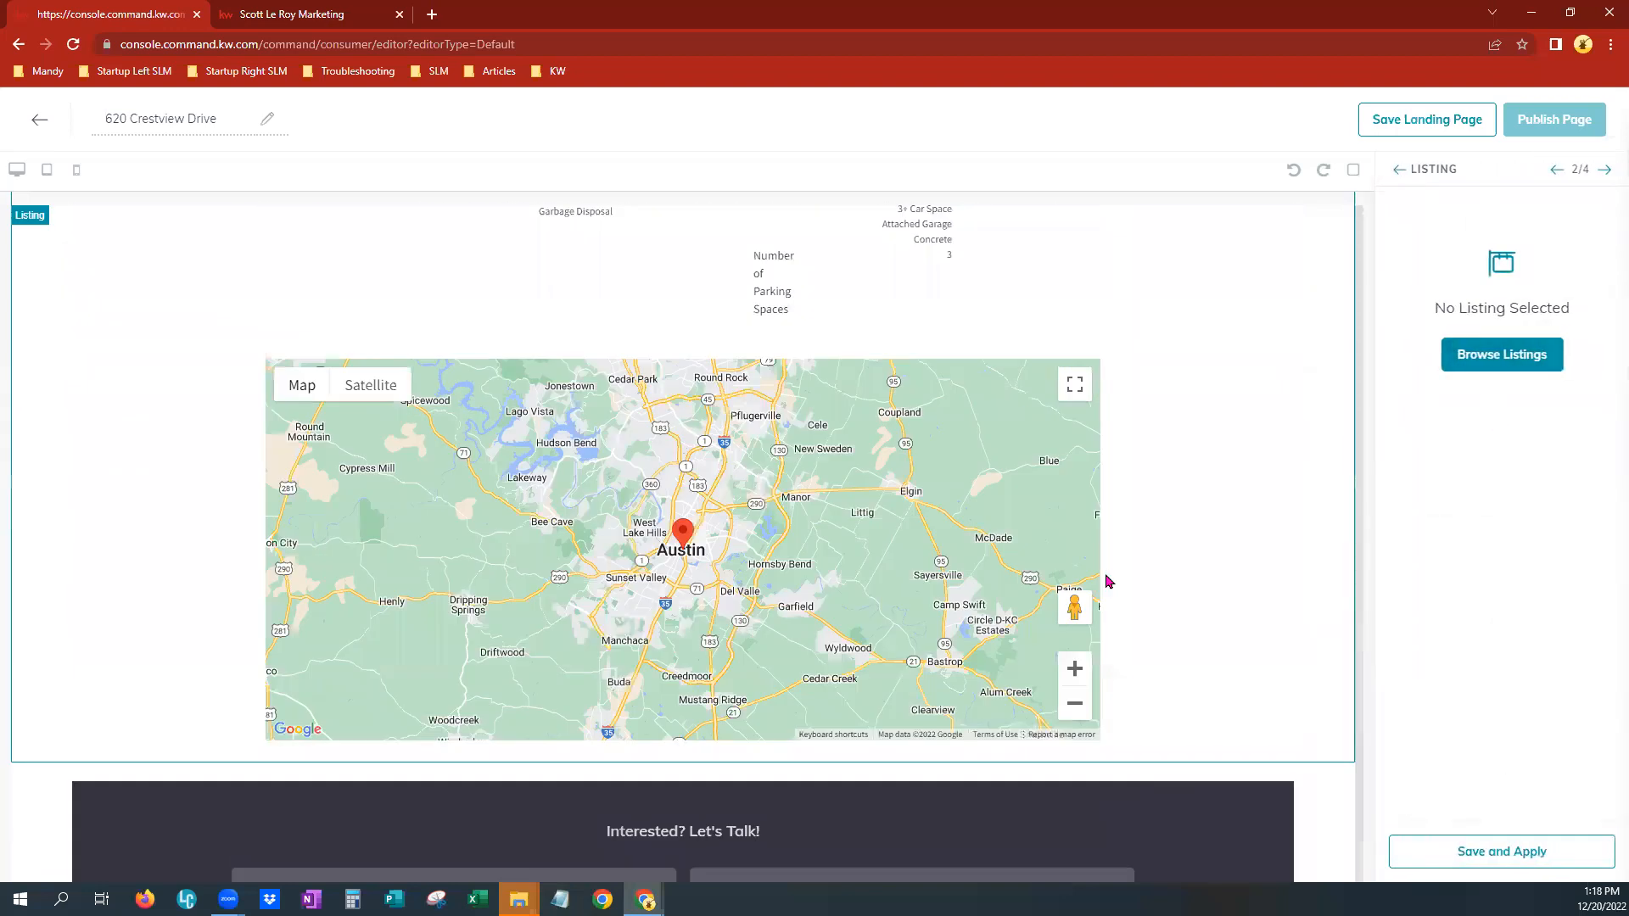
scroll(1104, 581, "up", 2)
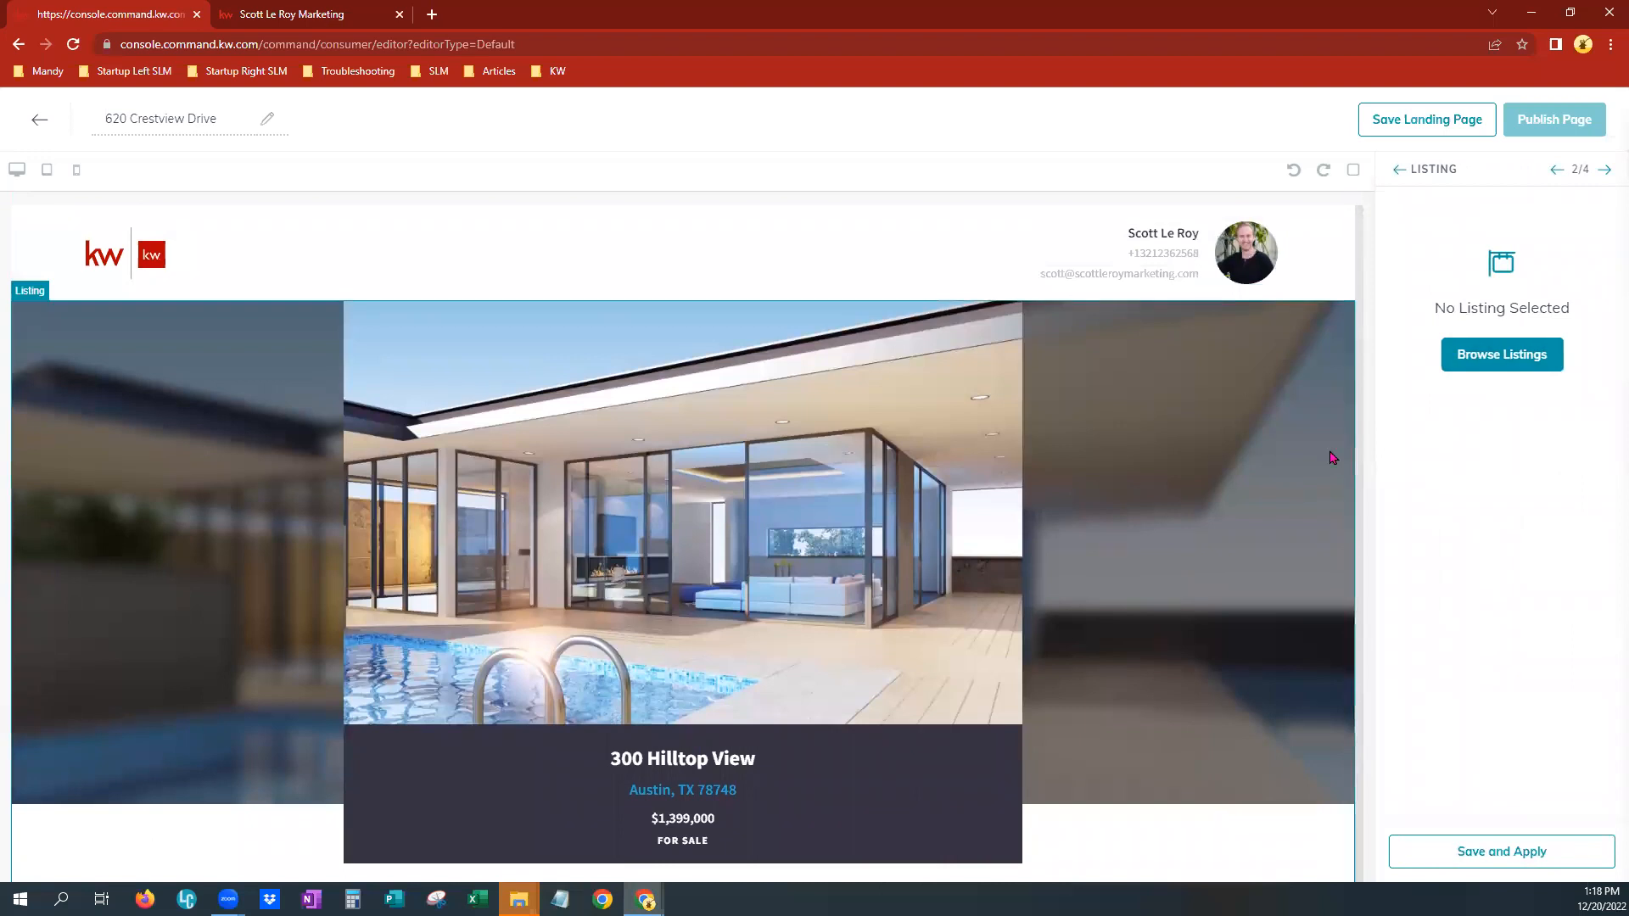
left_click(1496, 370)
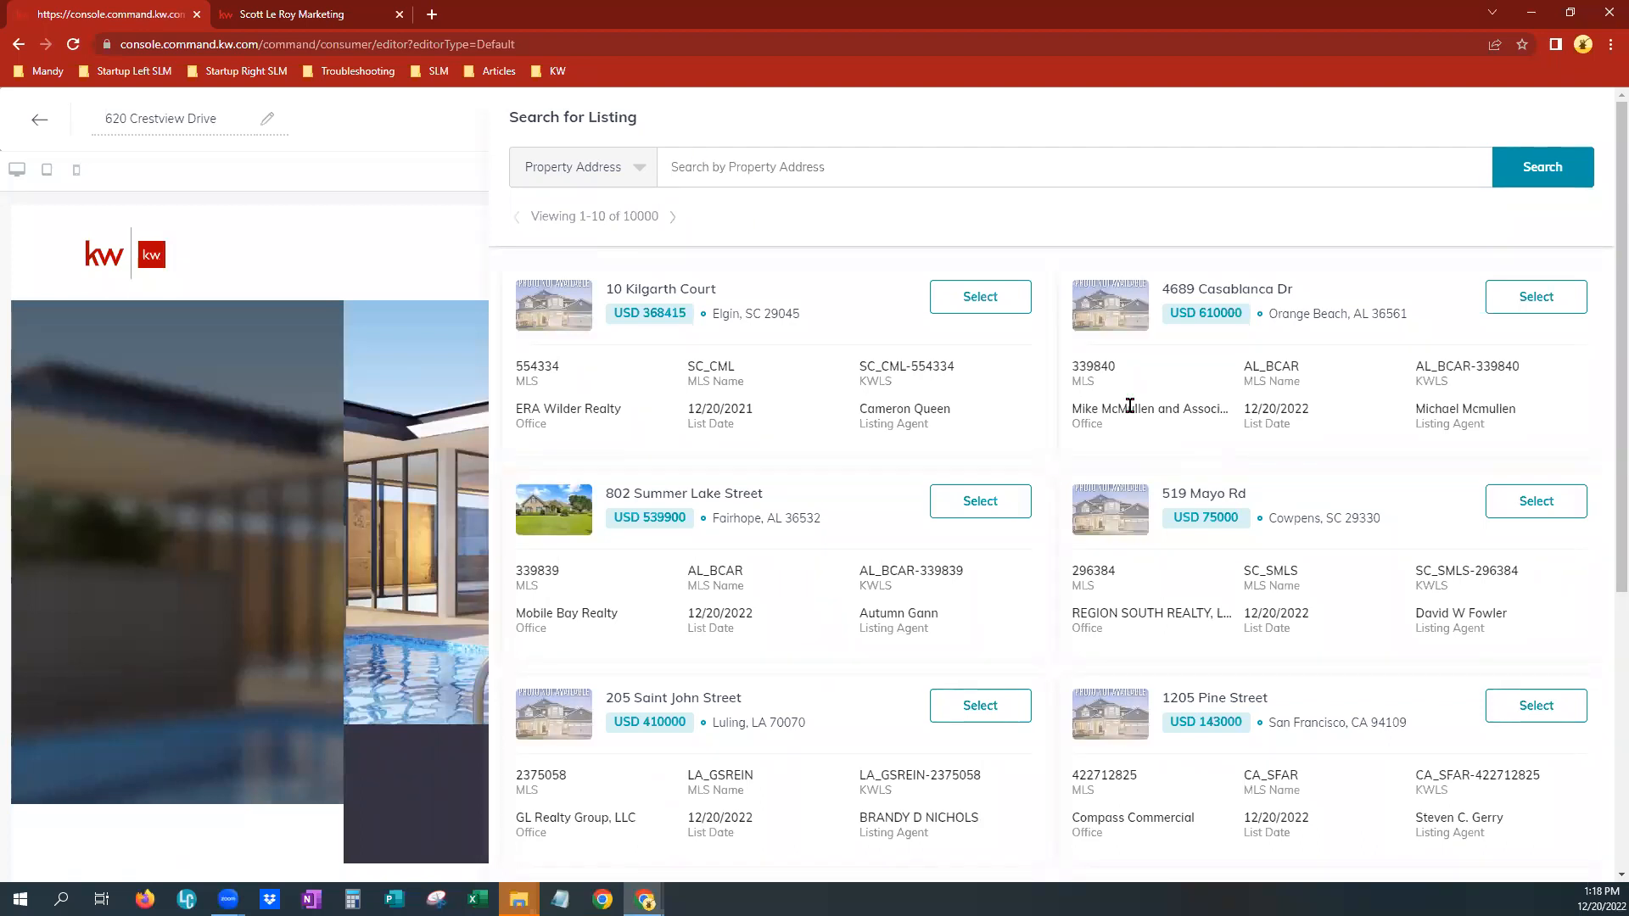
left_click(639, 170)
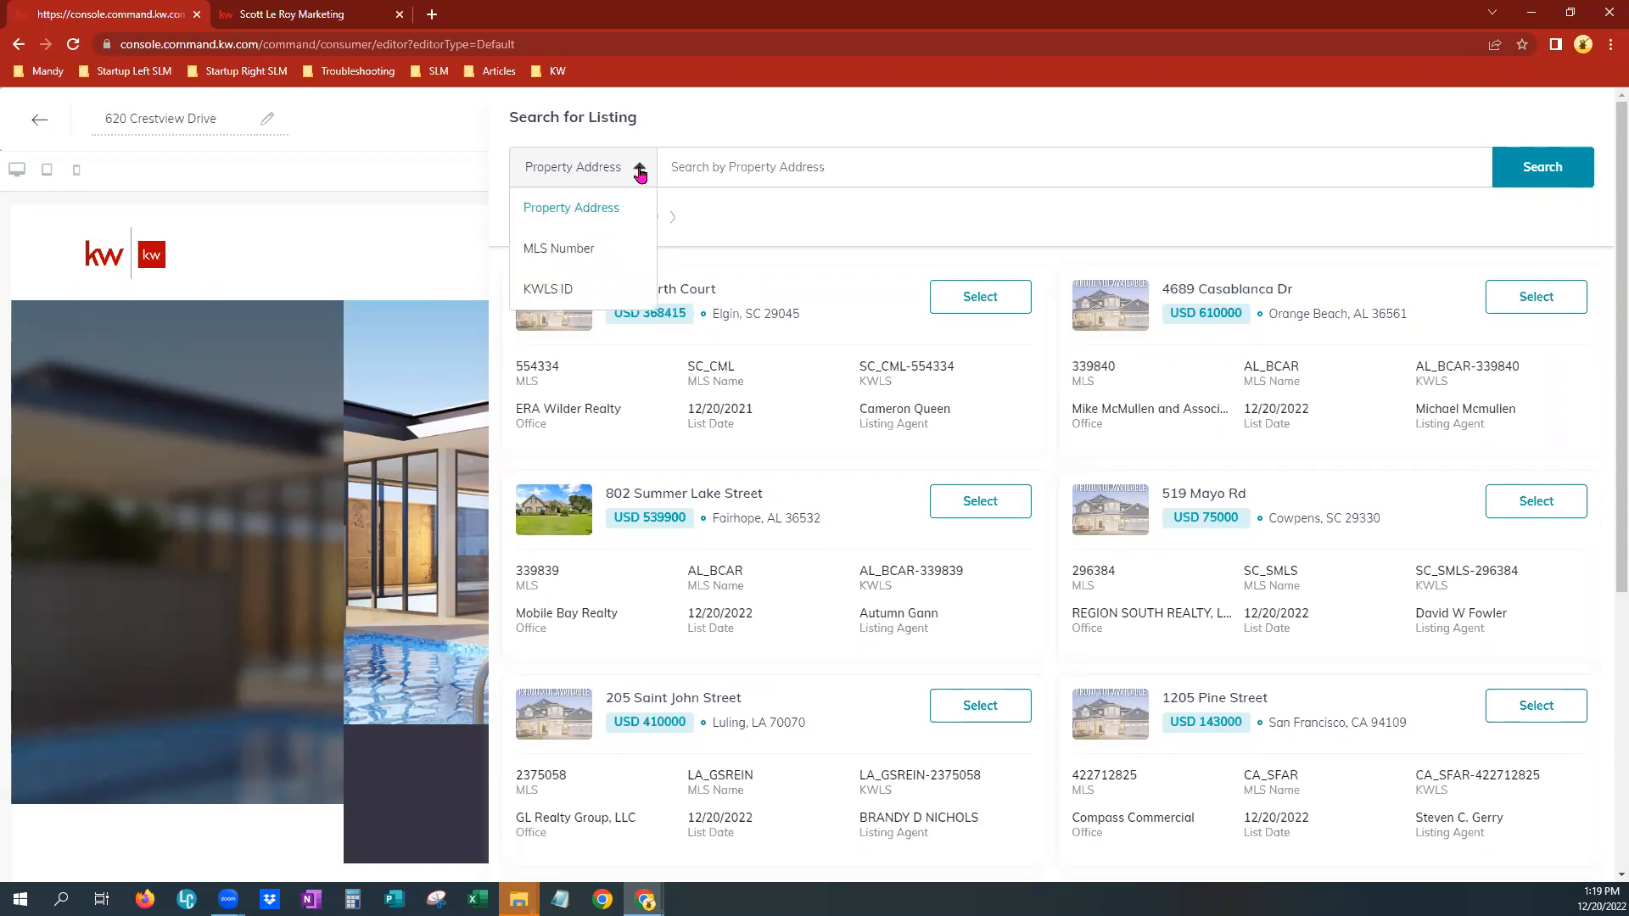
left_click(592, 253)
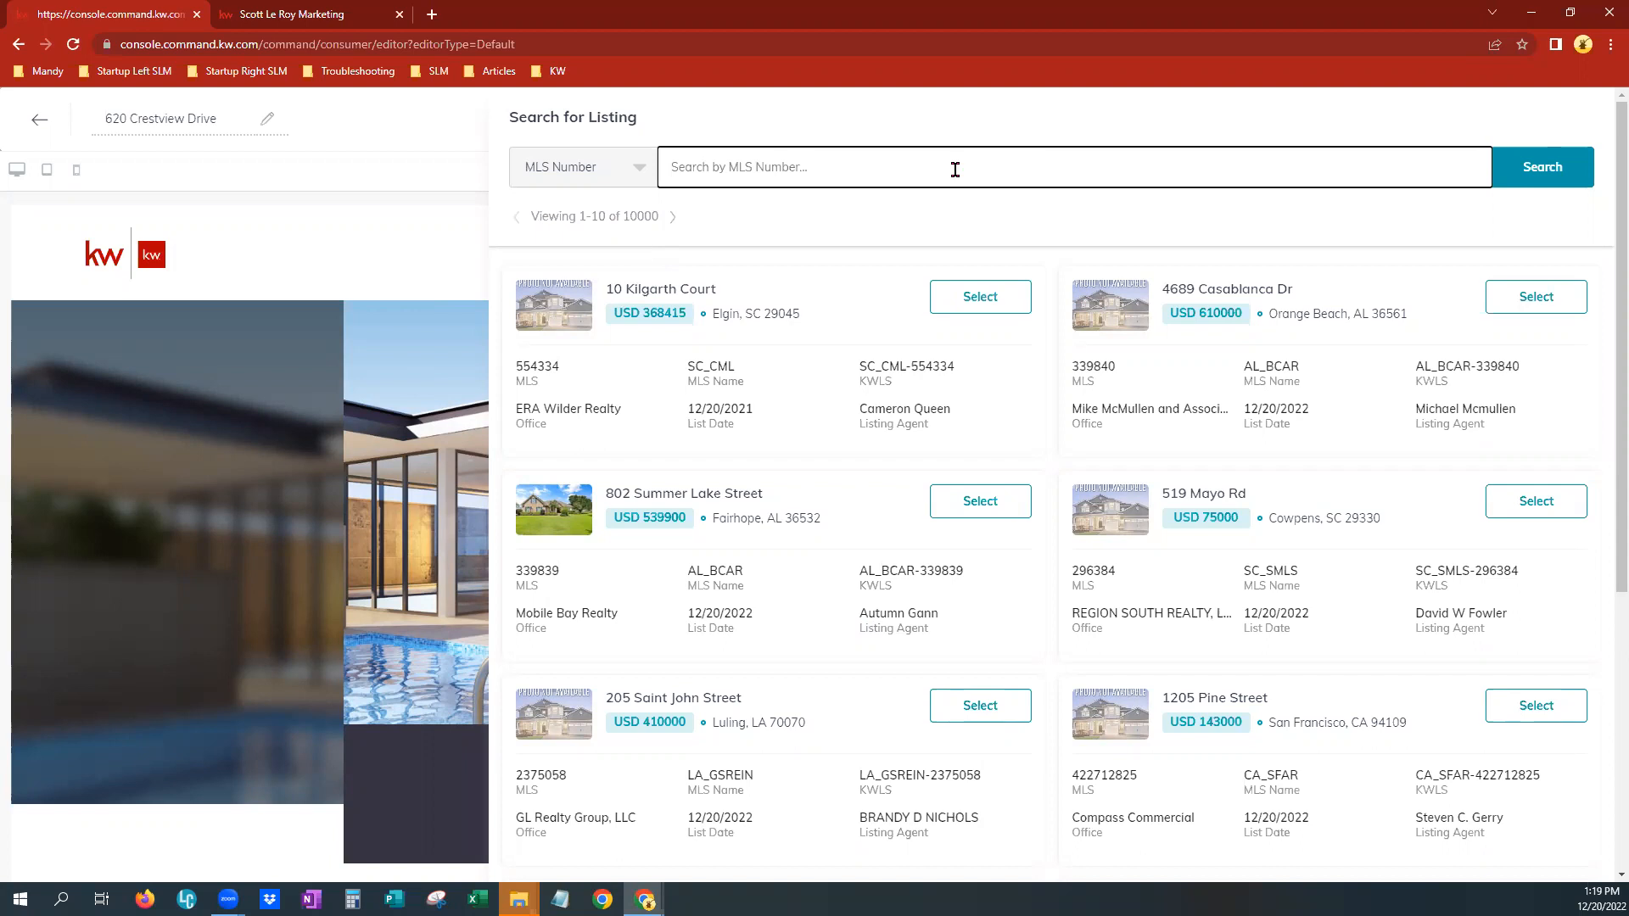
type("67151")
left_click(1522, 176)
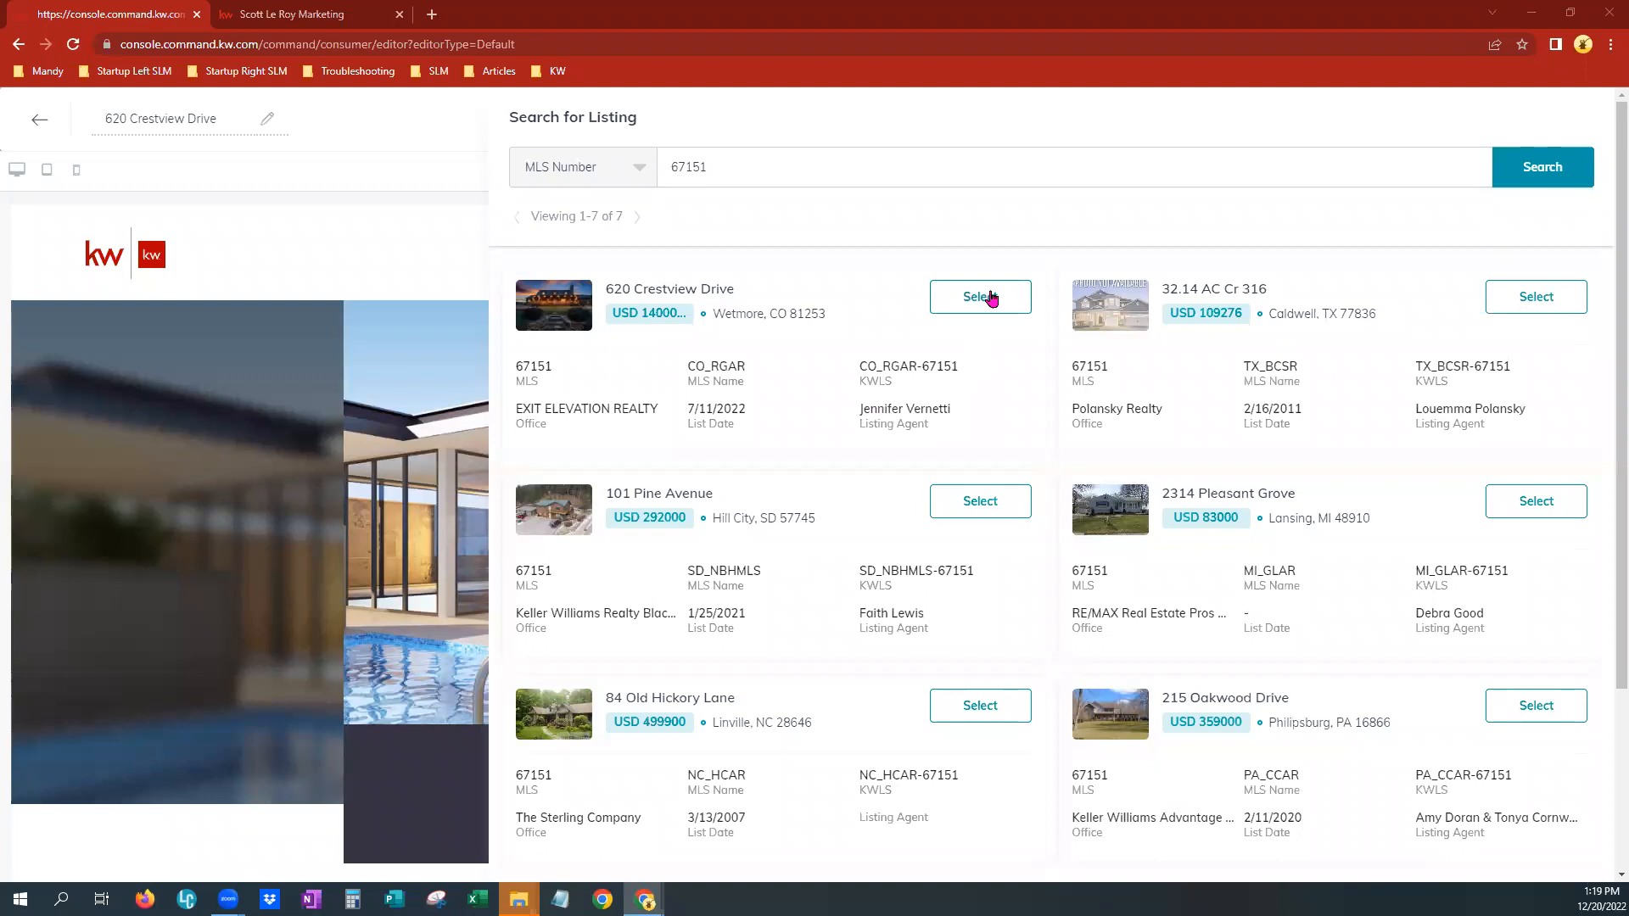
left_click(1014, 296)
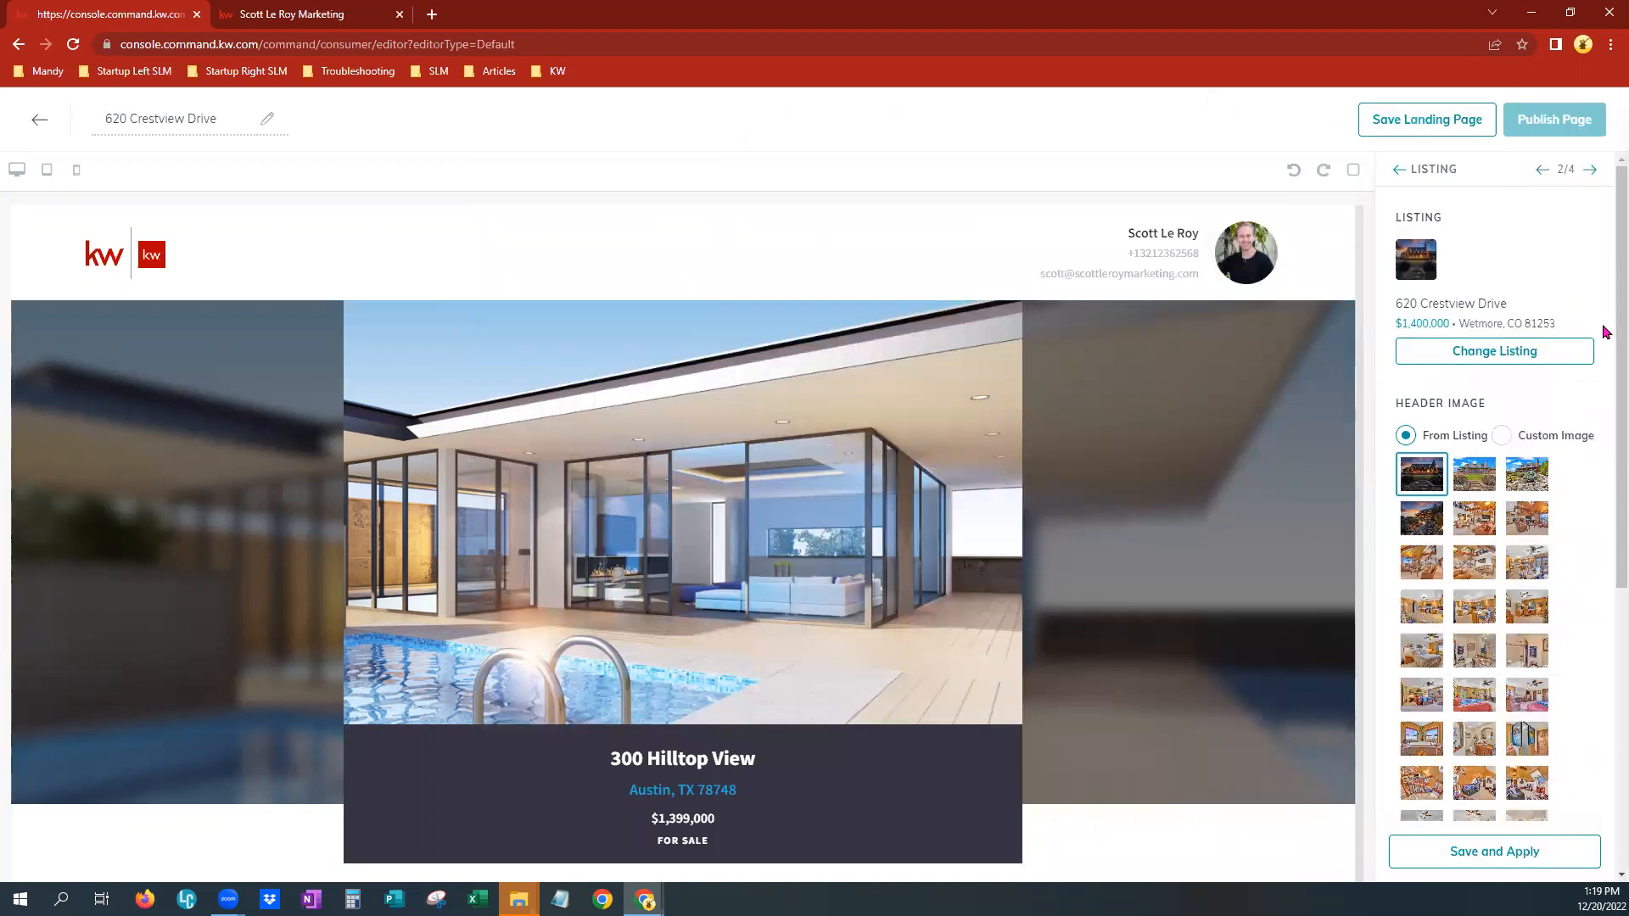
Choose the second listing photo as the Listing widget's header image
scroll(1604, 296, "down", 2)
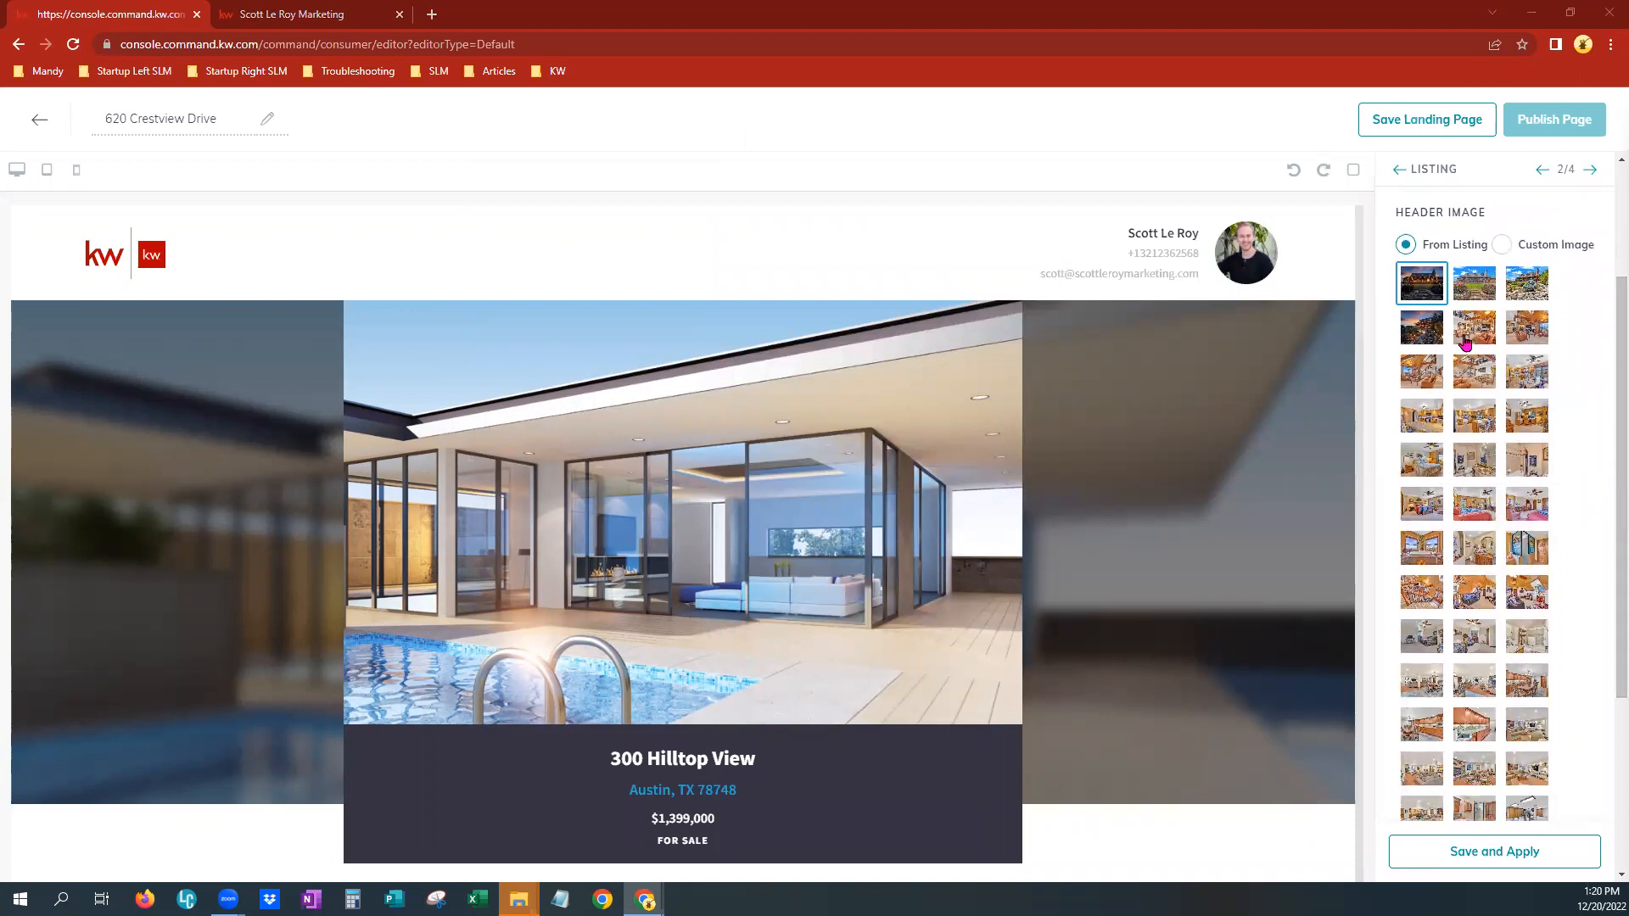
left_click(1483, 294)
left_click(1434, 290)
left_click(1482, 294)
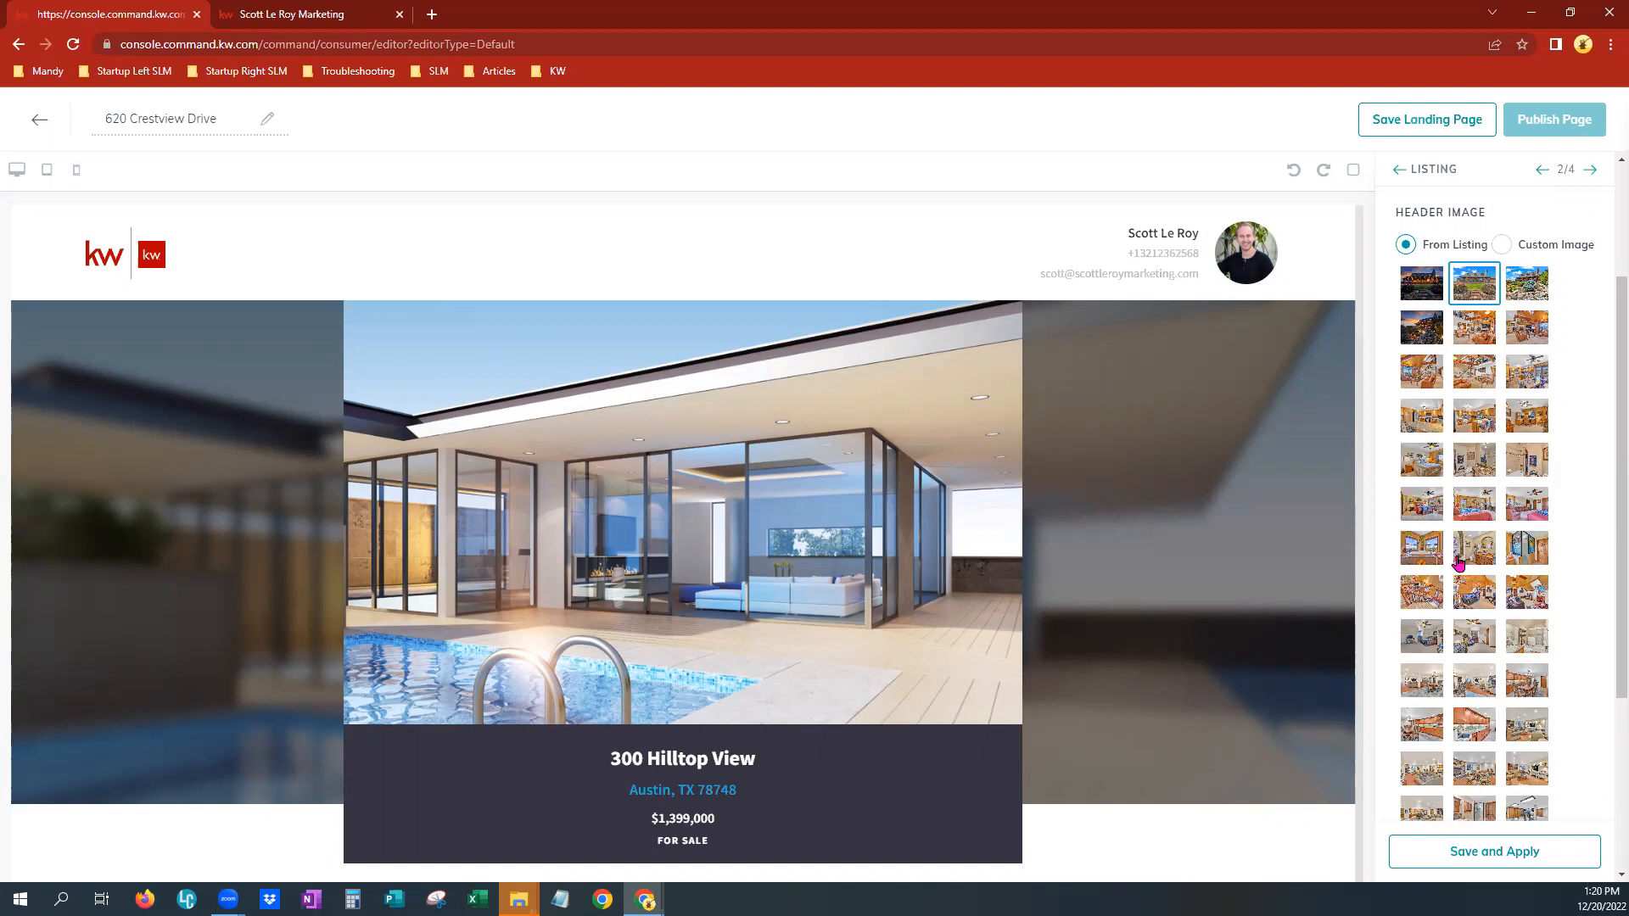
scroll(1544, 806, "down", 3)
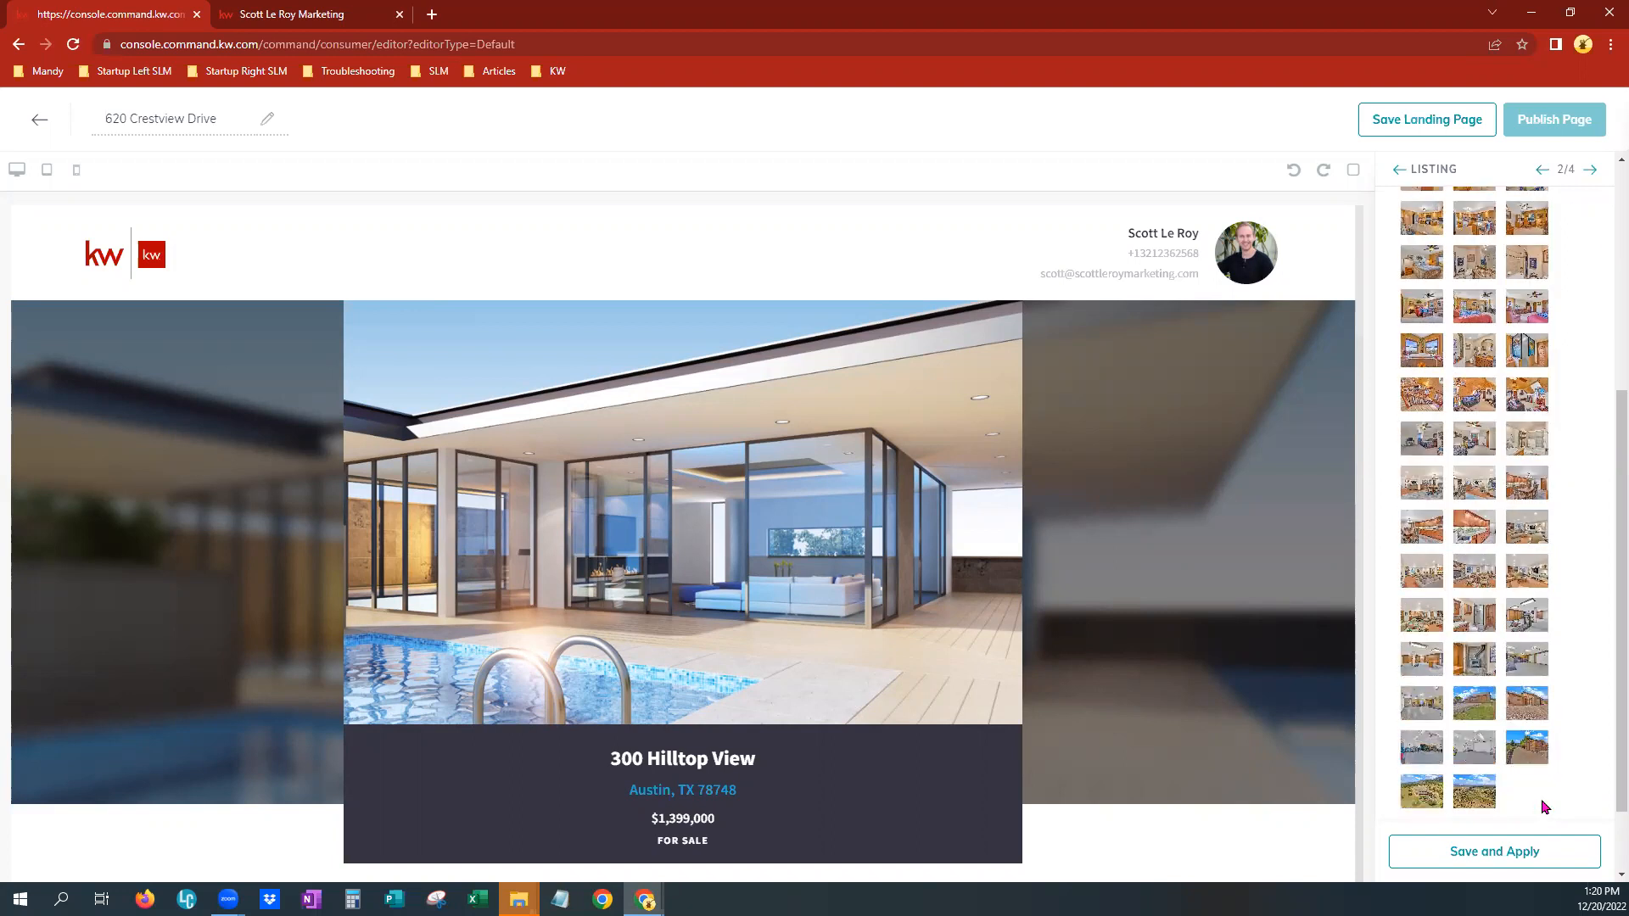
scroll(1542, 806, "down", 1)
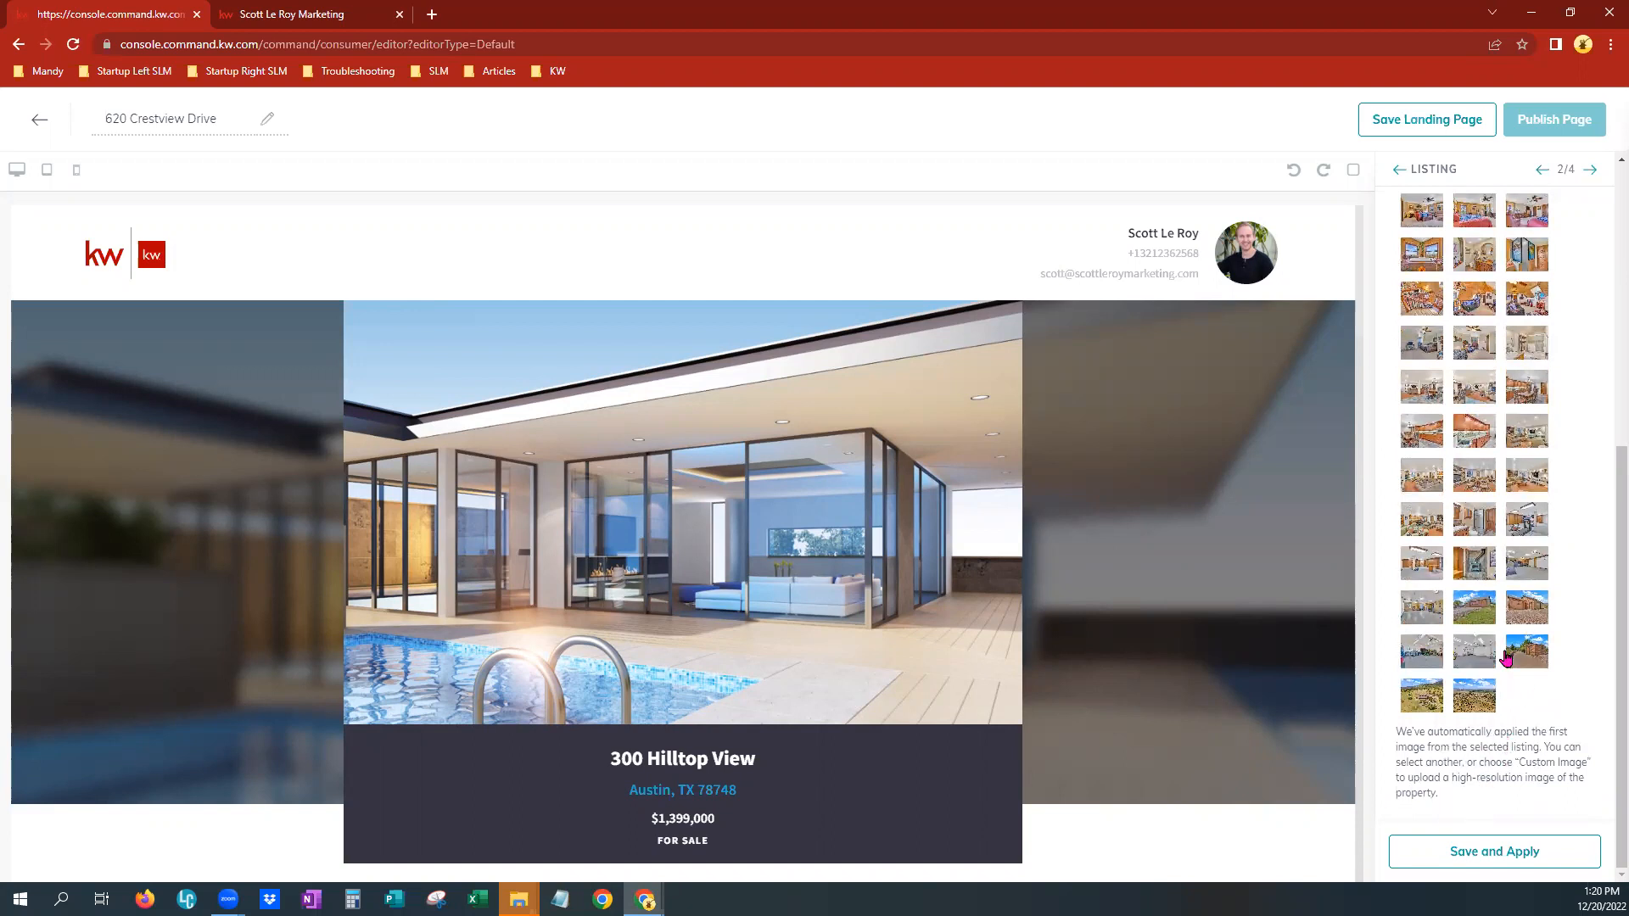
scroll(1506, 658, "up", 3)
scroll(1506, 658, "up", 4)
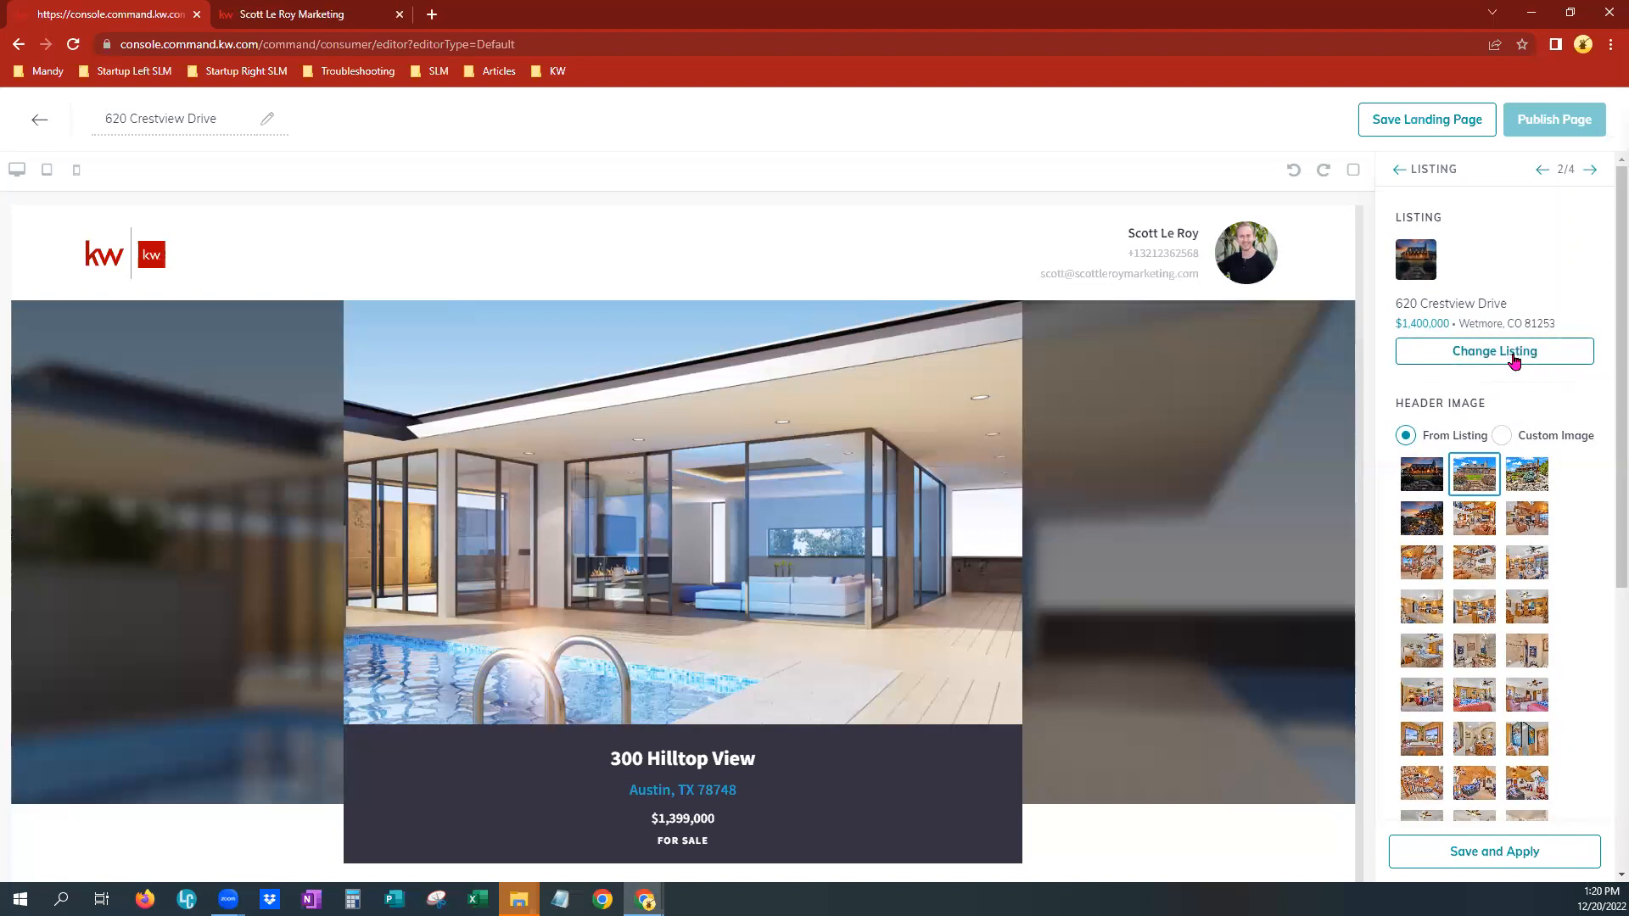
left_click(1480, 859)
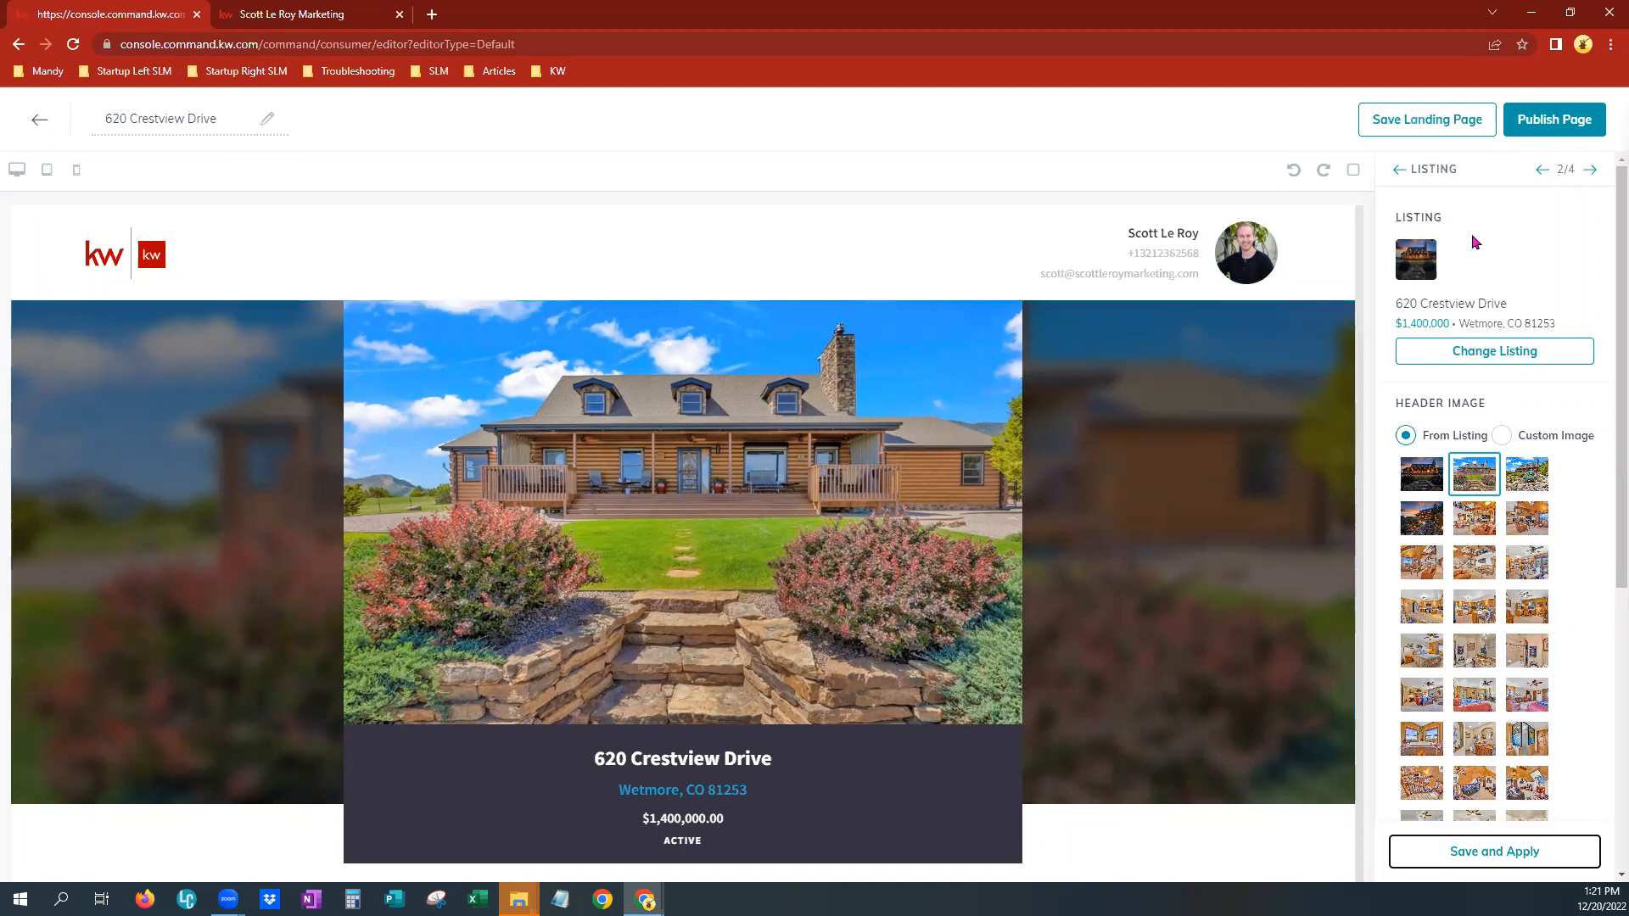
left_click(1542, 168)
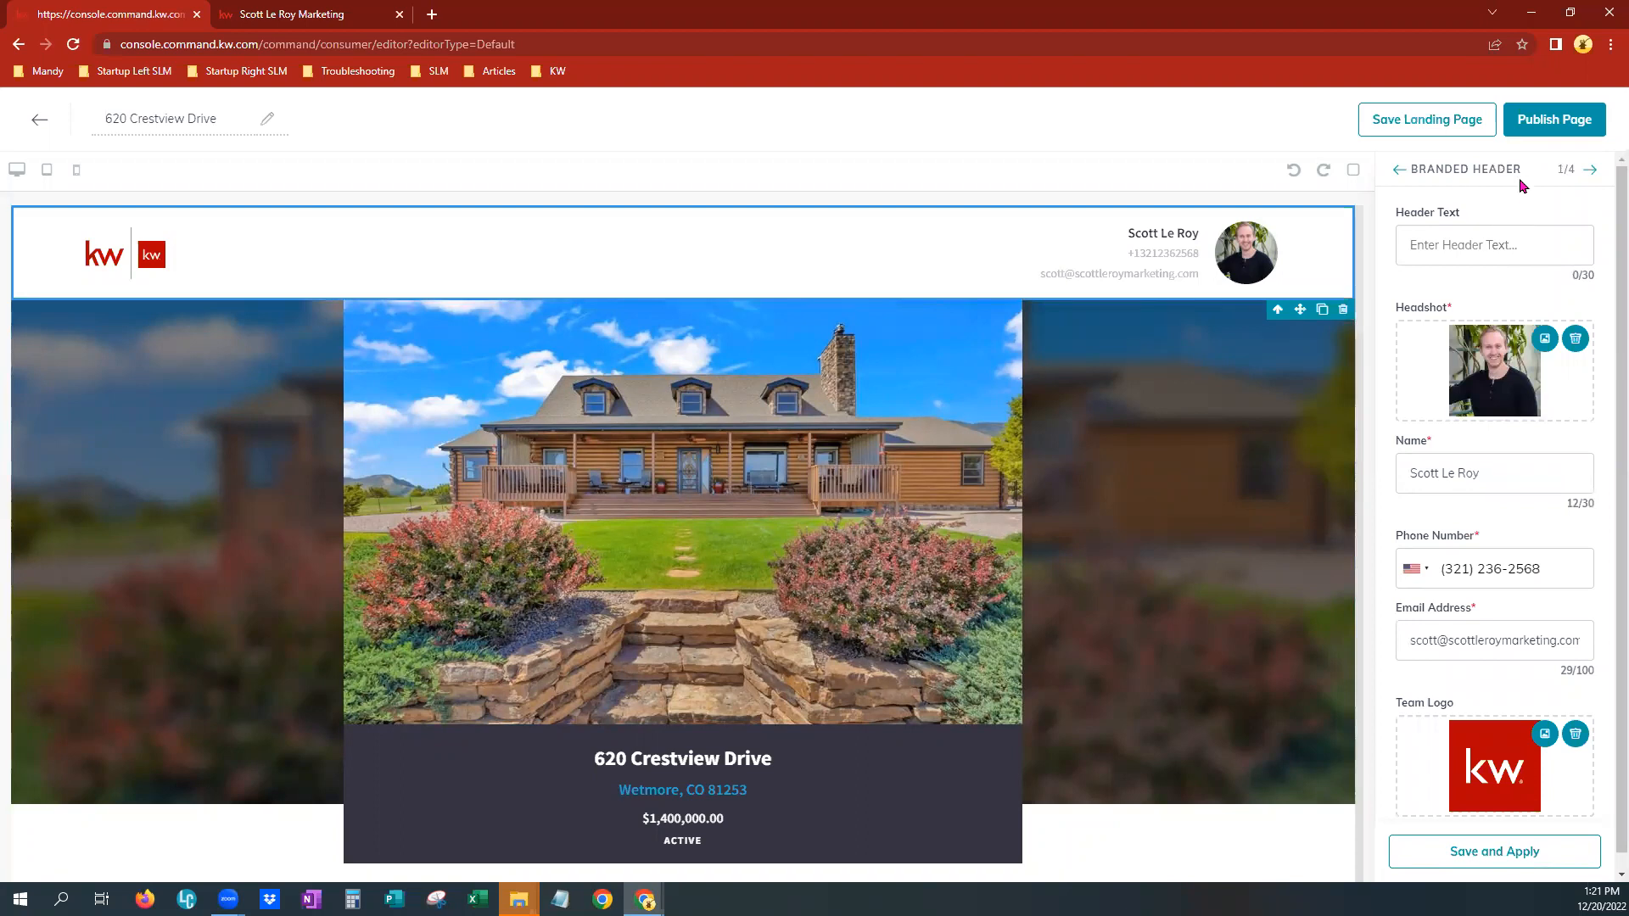
left_click_drag(1555, 168, 1576, 174)
left_click(1574, 192)
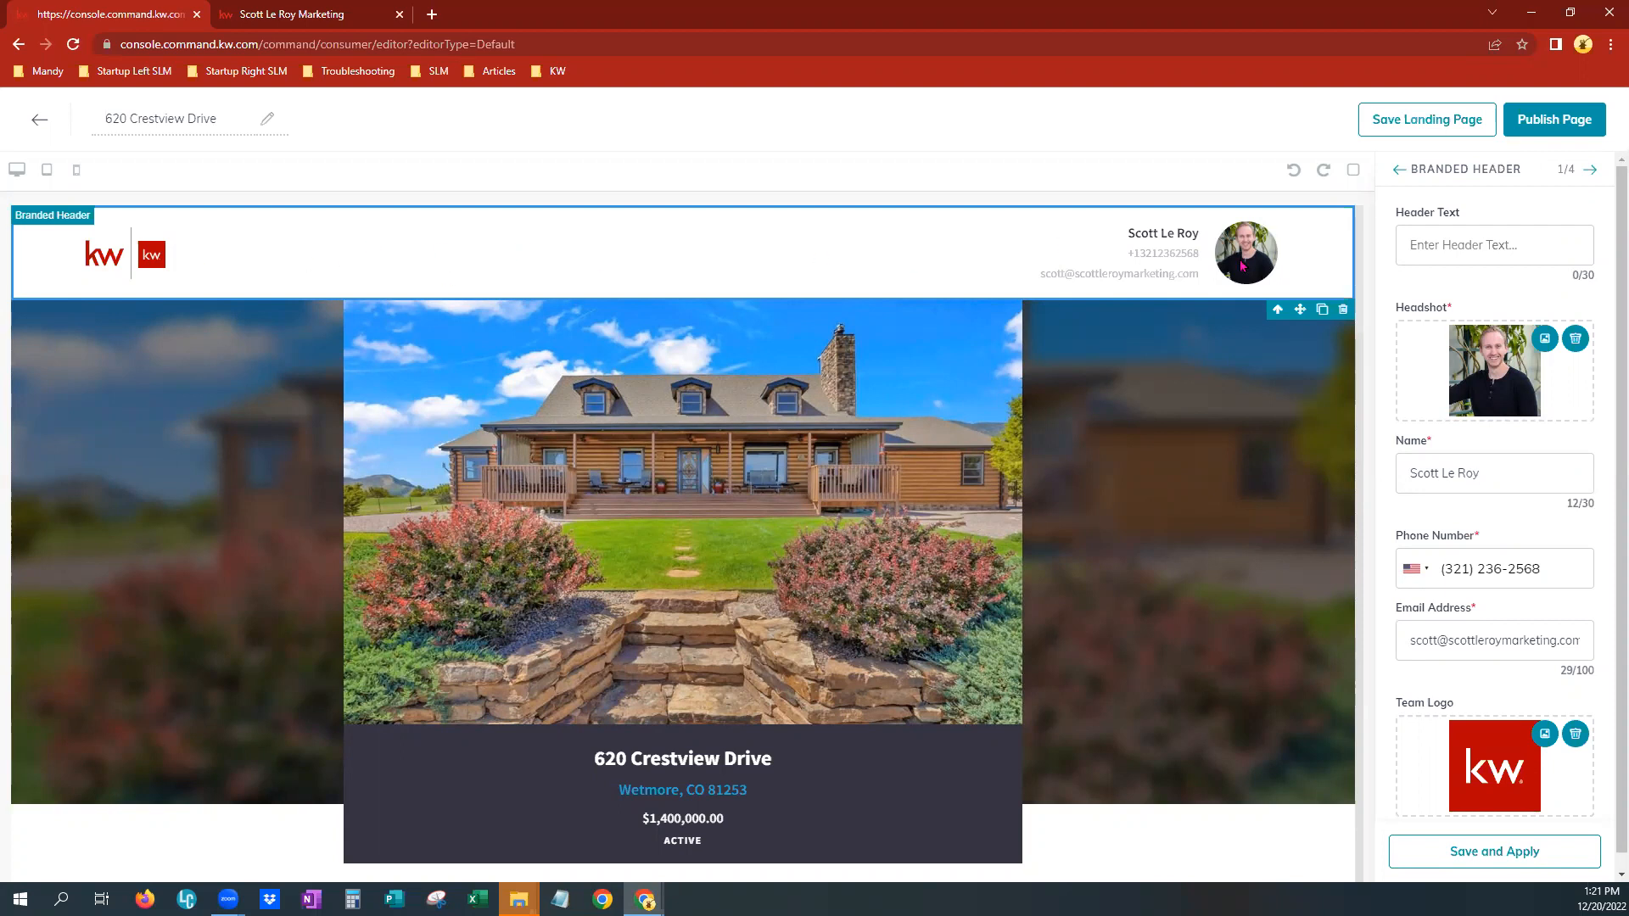
left_click(1432, 239)
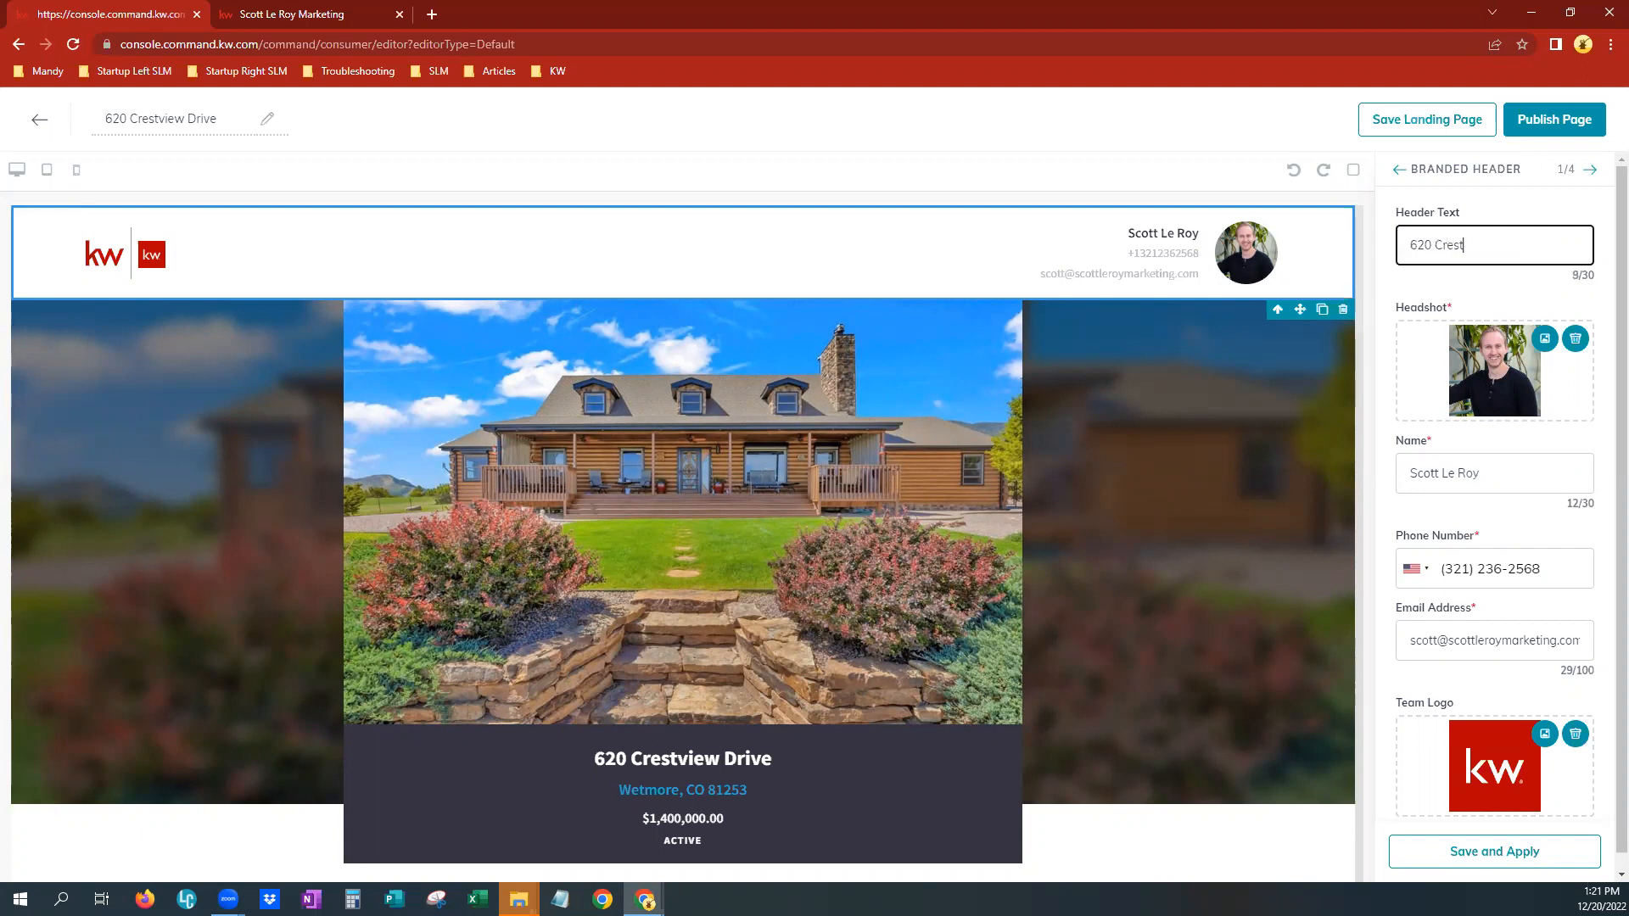
scroll(1493, 594, "down", 1)
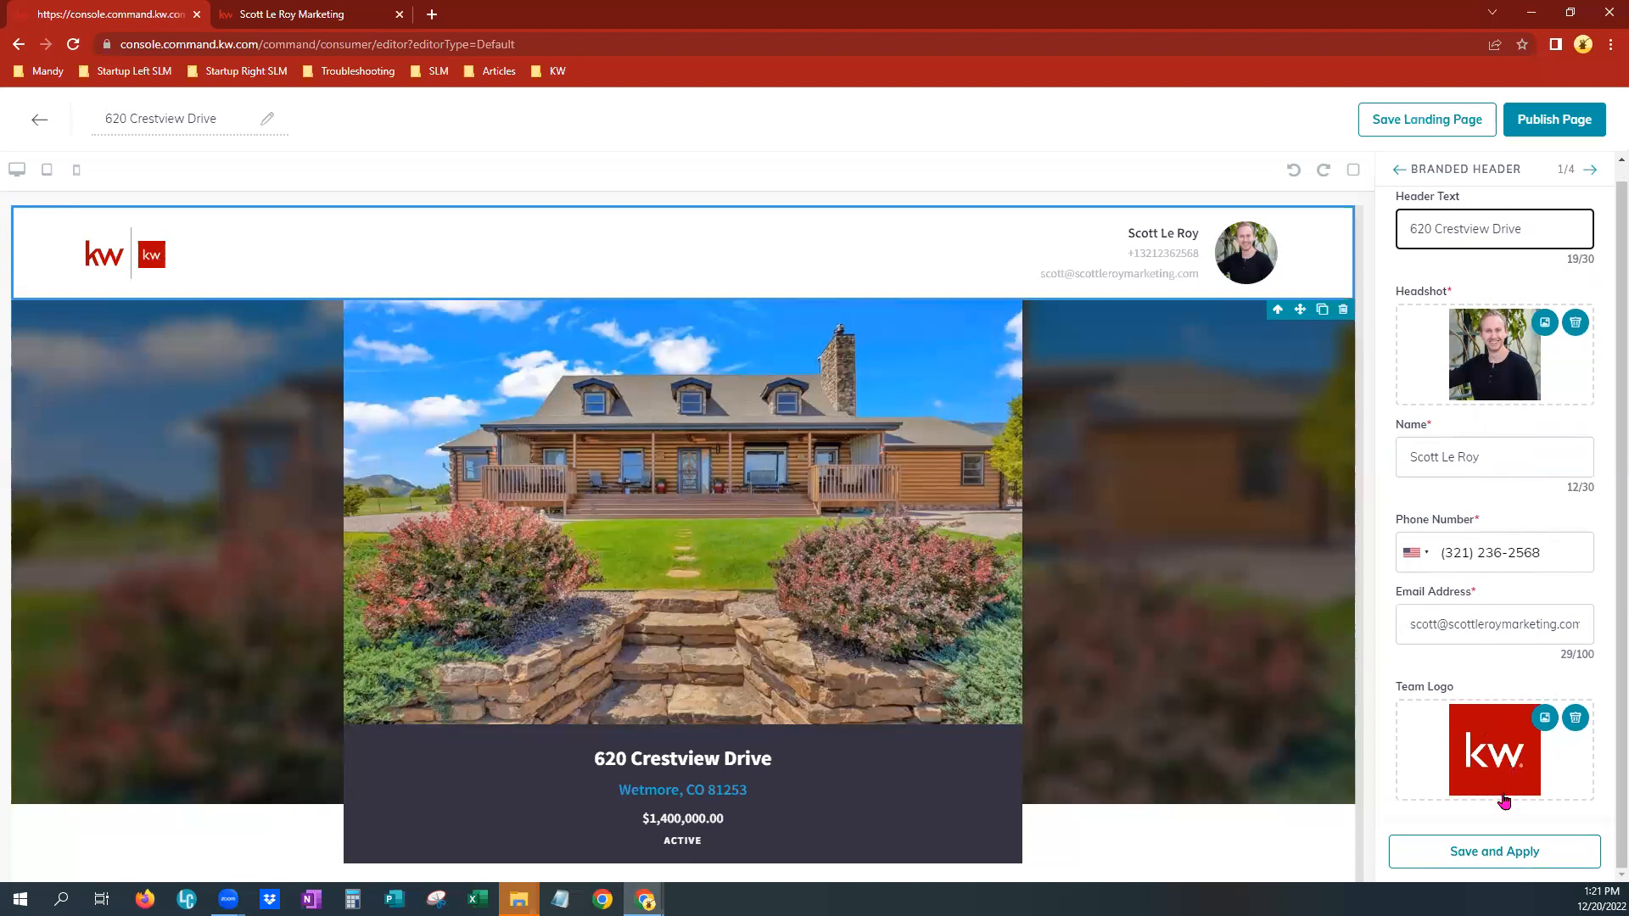
left_click(1472, 861)
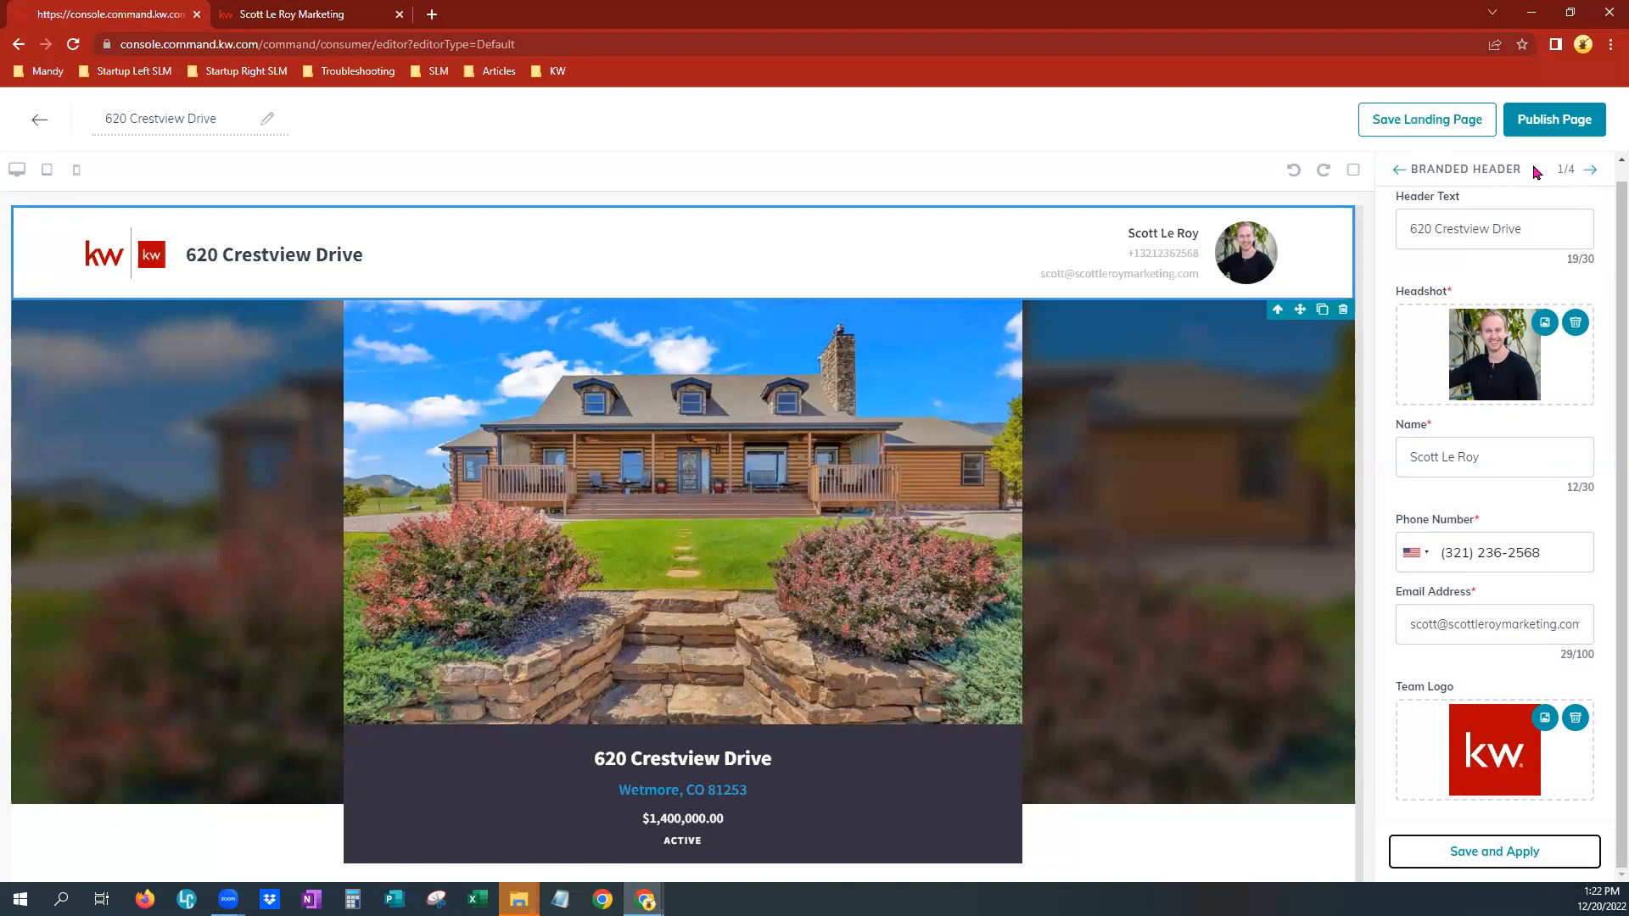
Change the Lead Form header text to "Looking for more details?" and save and apply it
left_click(1592, 173)
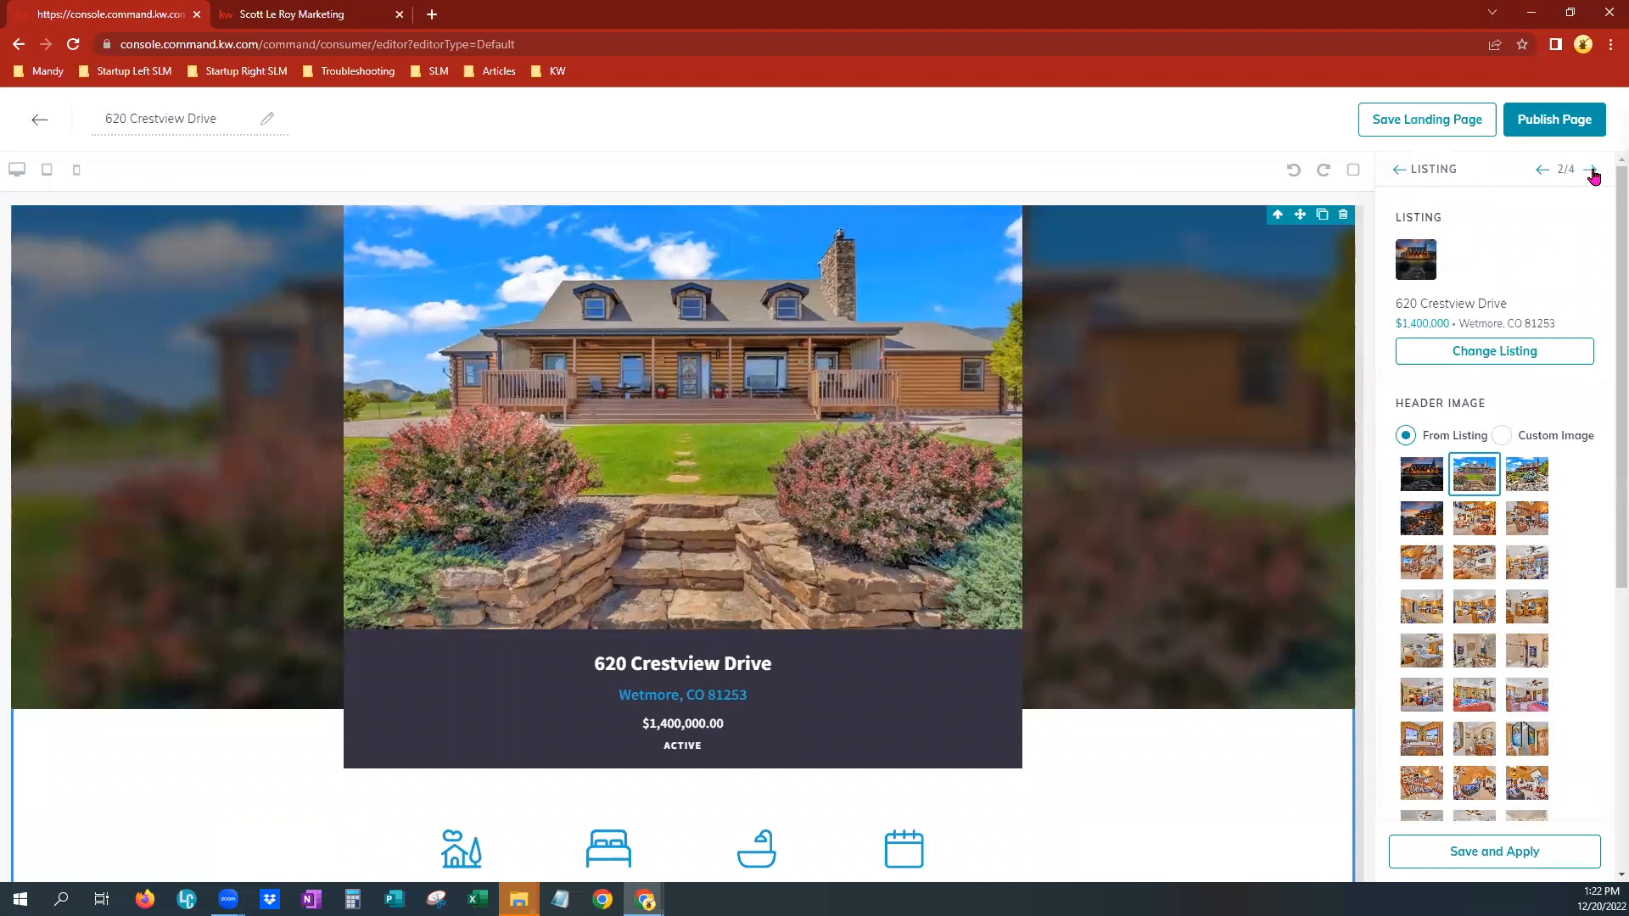
left_click(1591, 172)
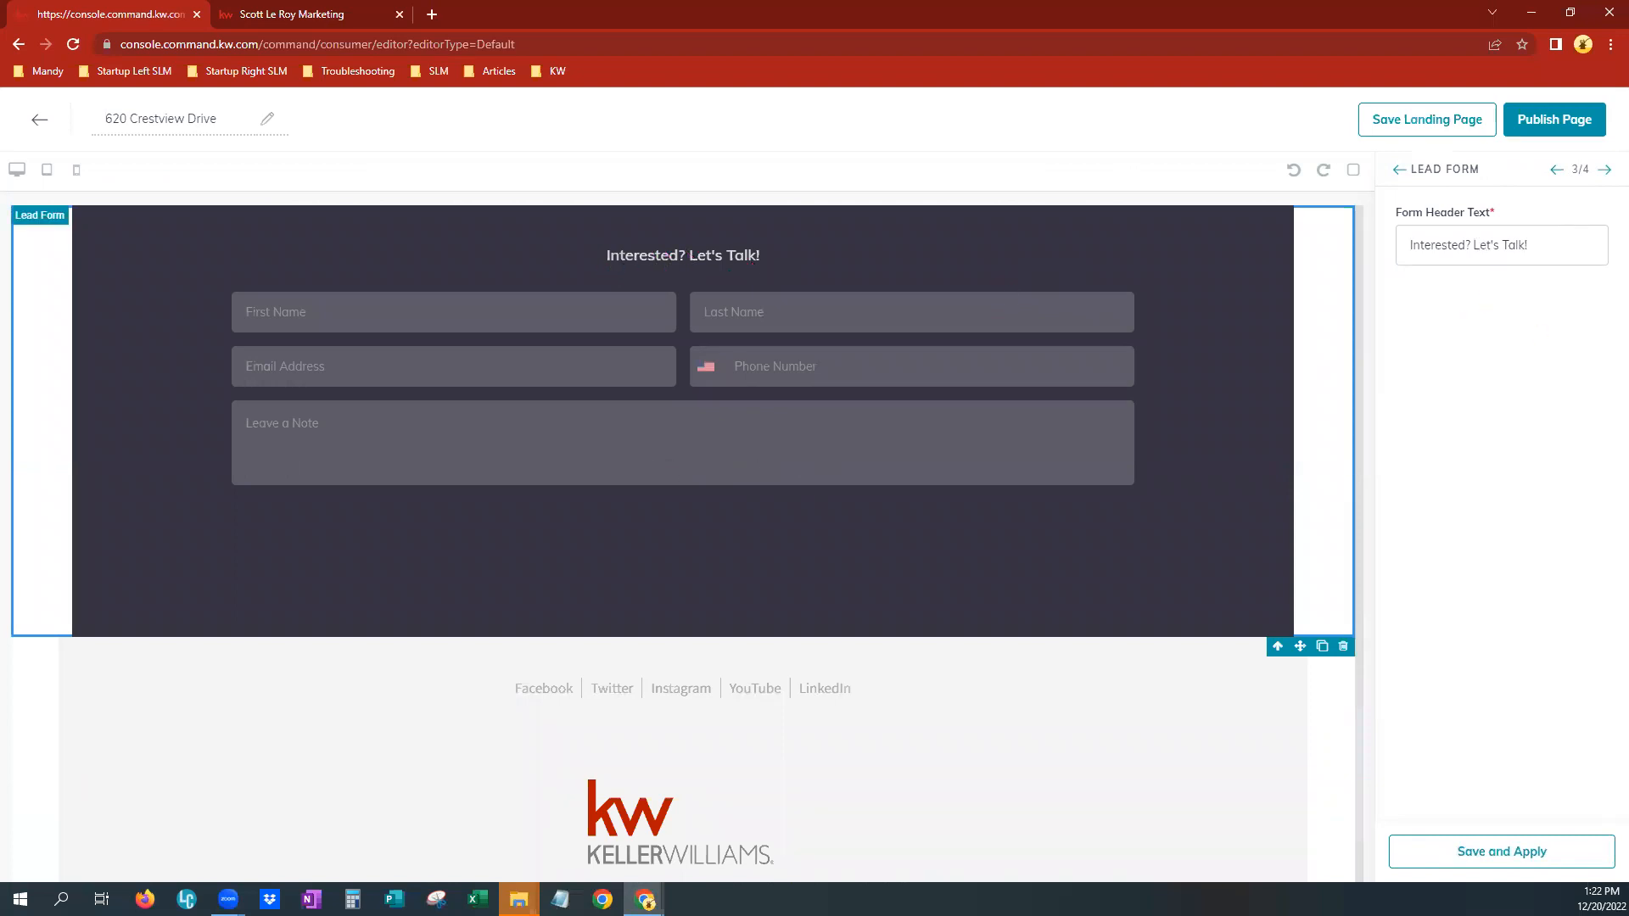
left_click(1544, 244)
left_click_drag(1517, 245, 1308, 238)
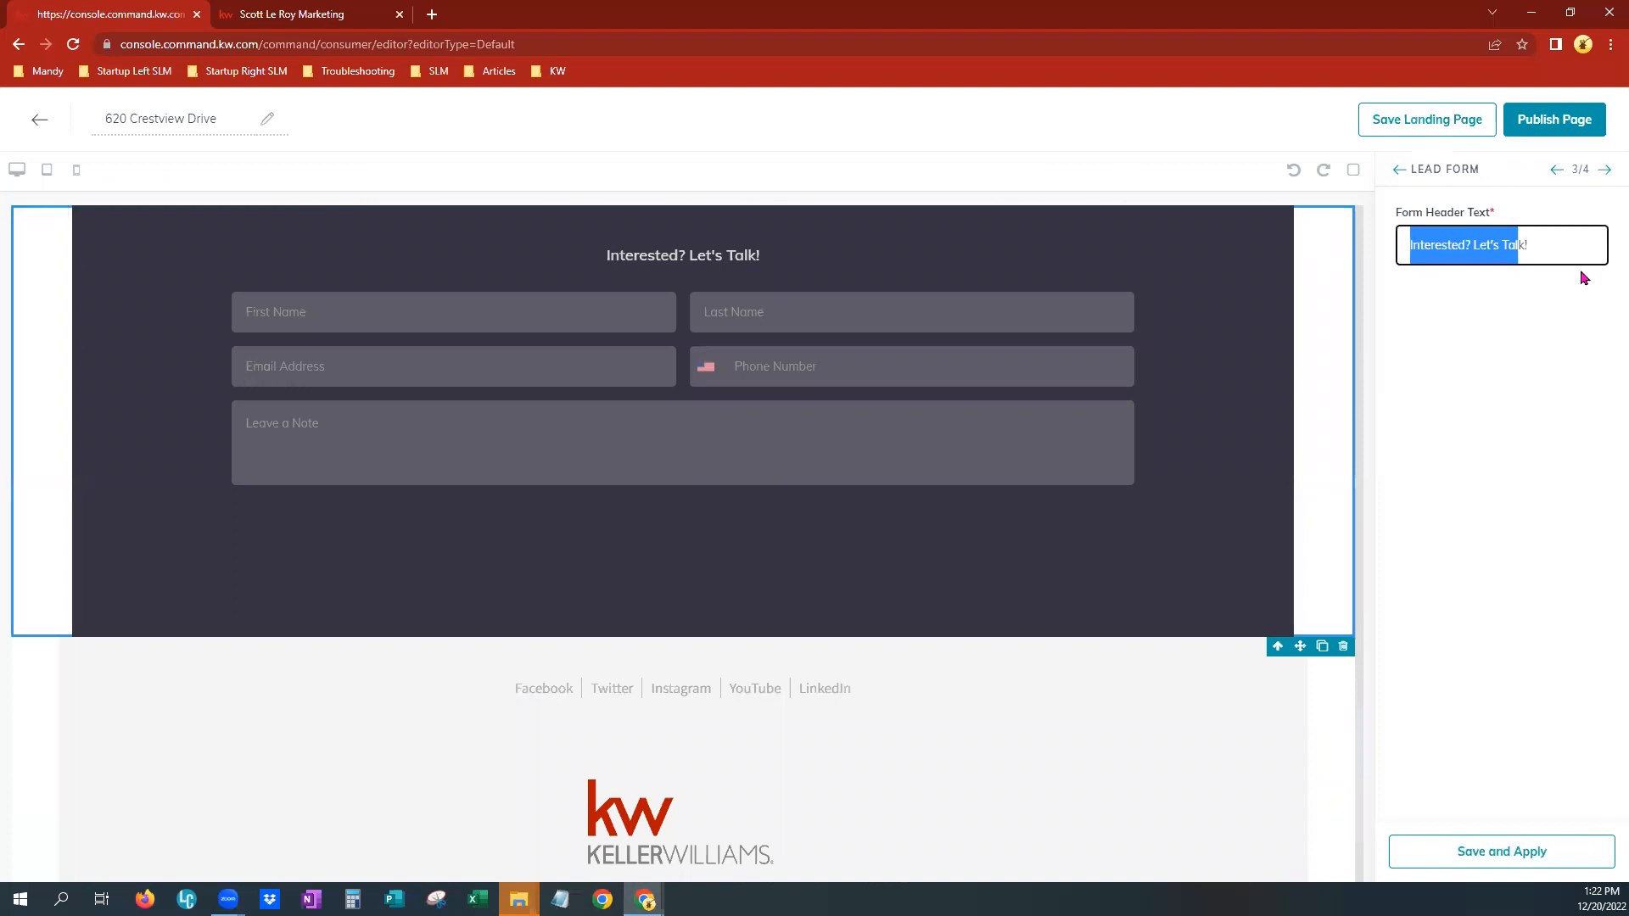
left_click_drag(1557, 244, 1375, 248)
type("Looking fo")
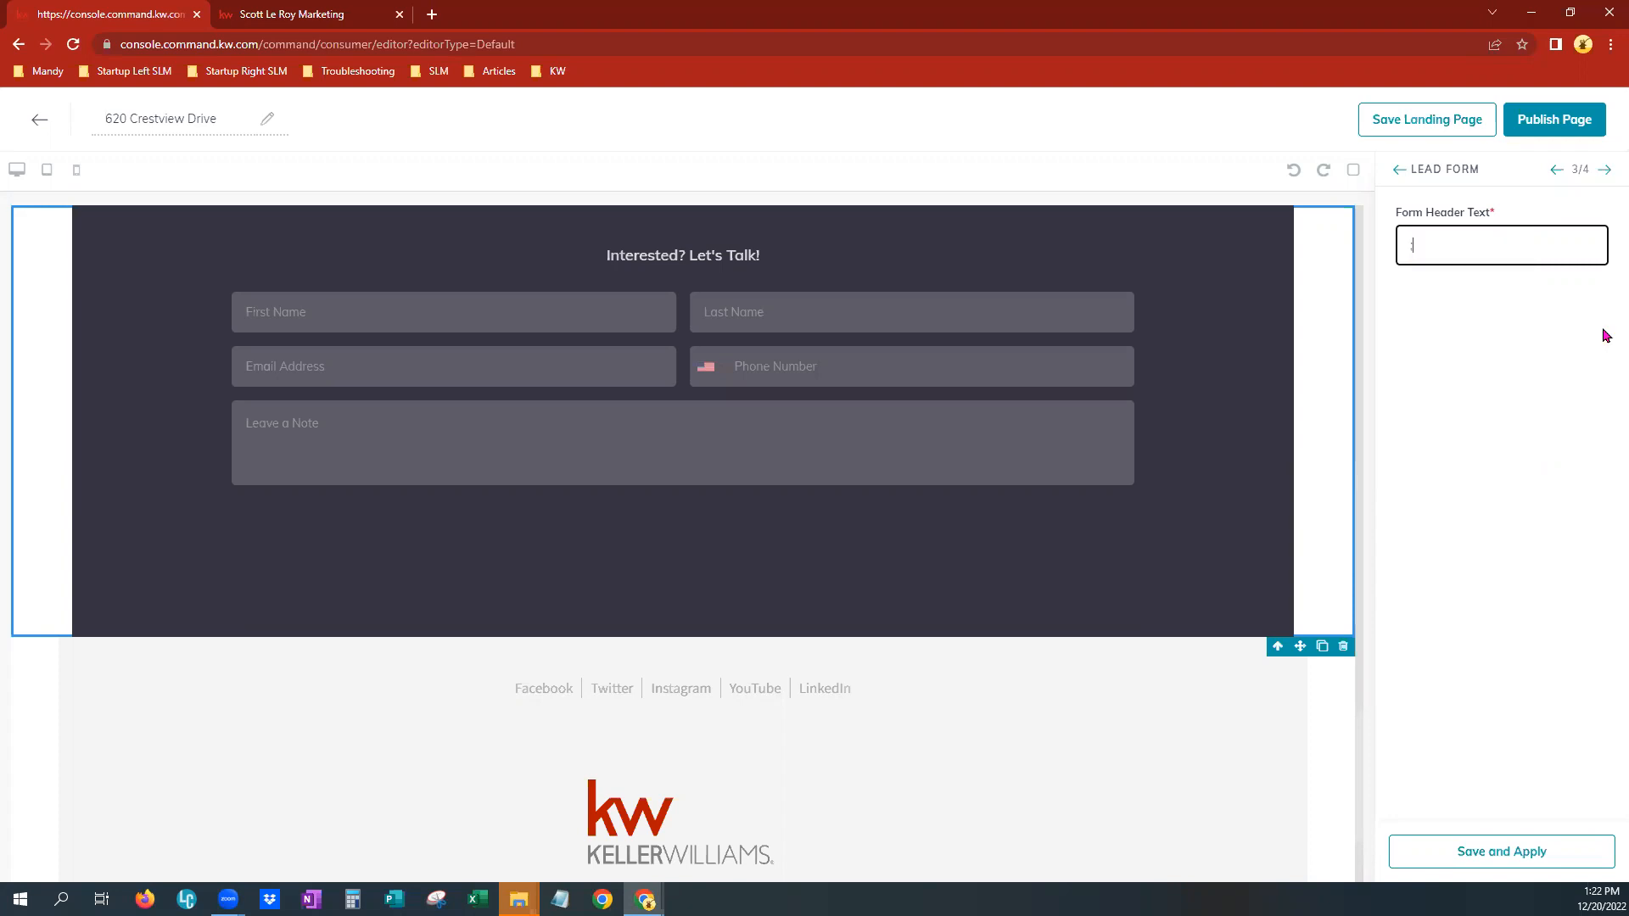
type("r more details")
left_click(1489, 858)
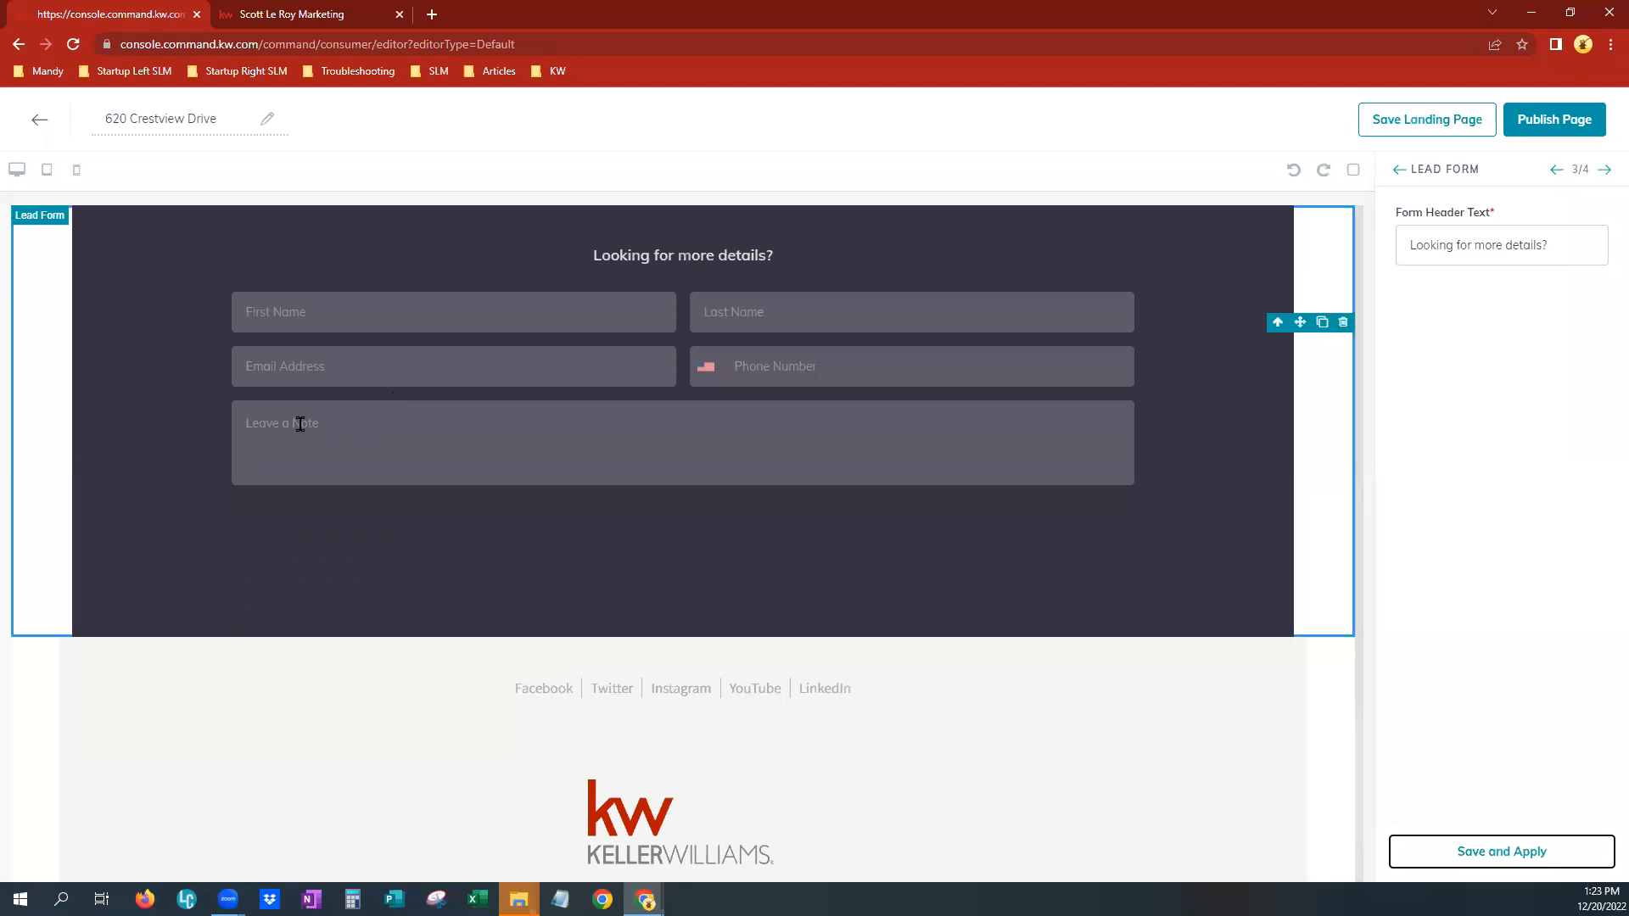
Open the Legal Footer widget settings and save and apply them unchanged
left_click(1606, 172)
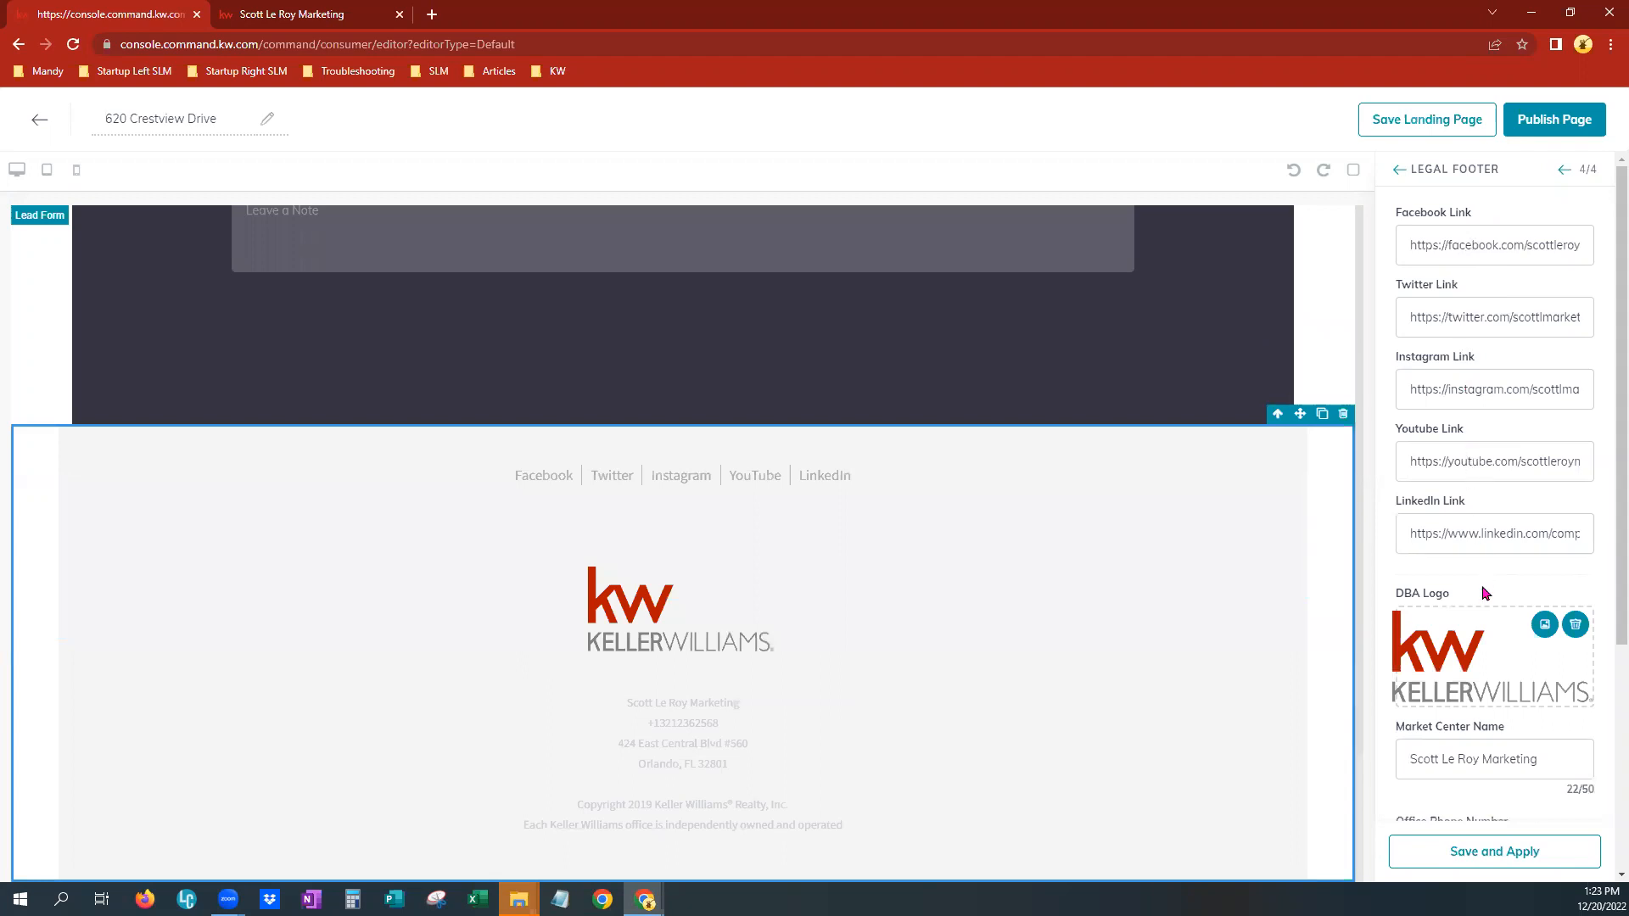
scroll(1496, 810, "down", 2)
scroll(1484, 780, "down", 2)
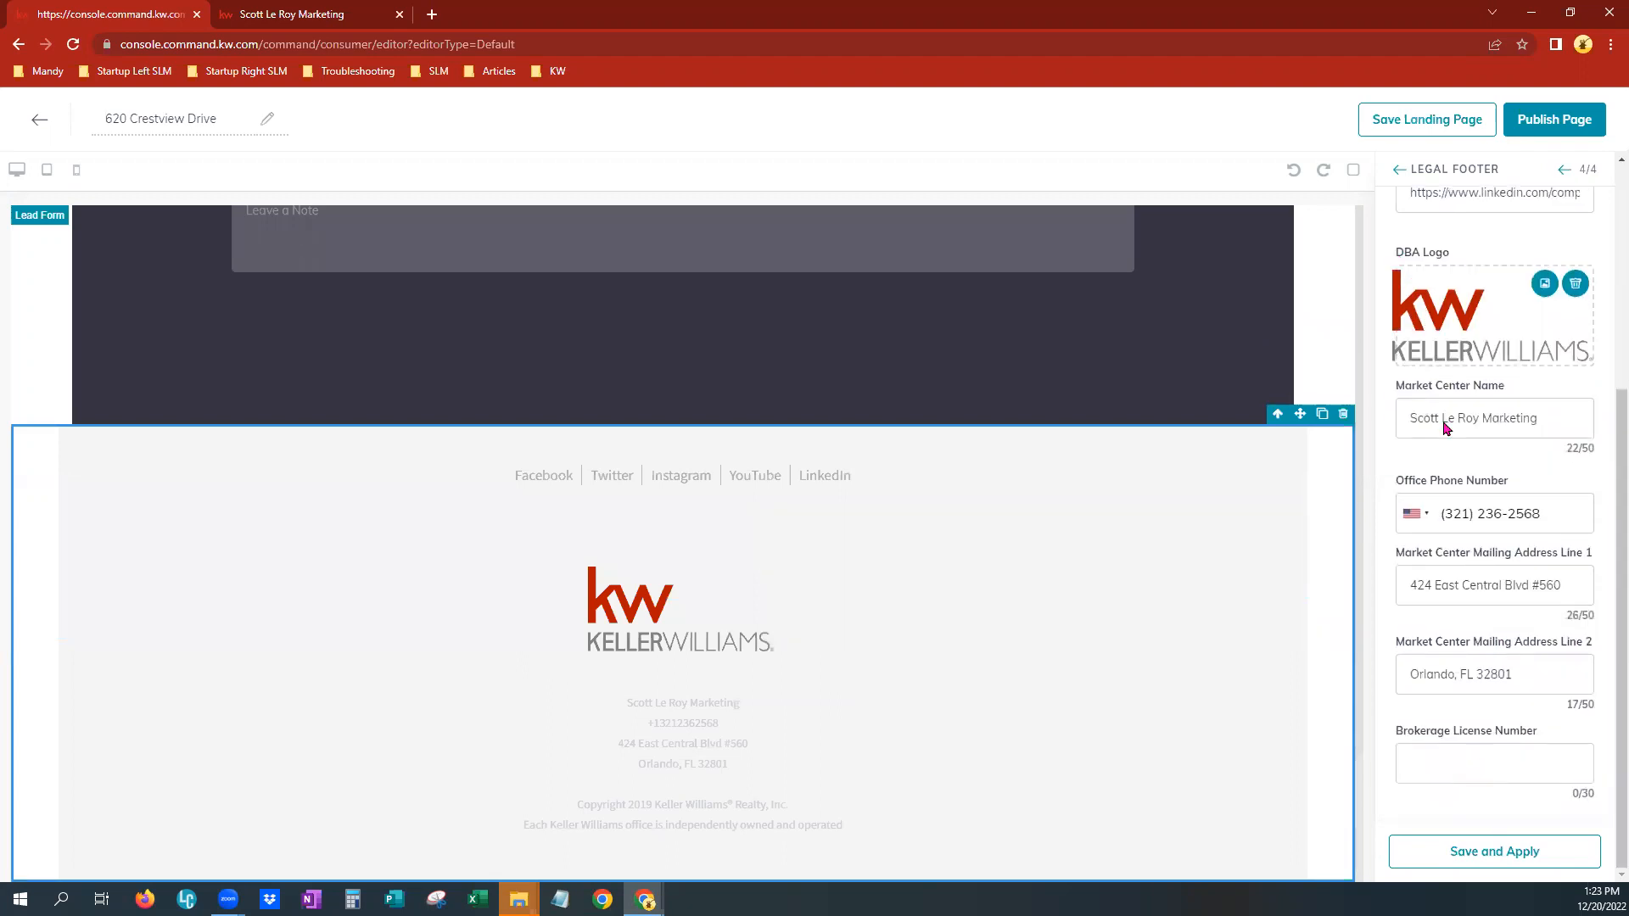
left_click(1474, 859)
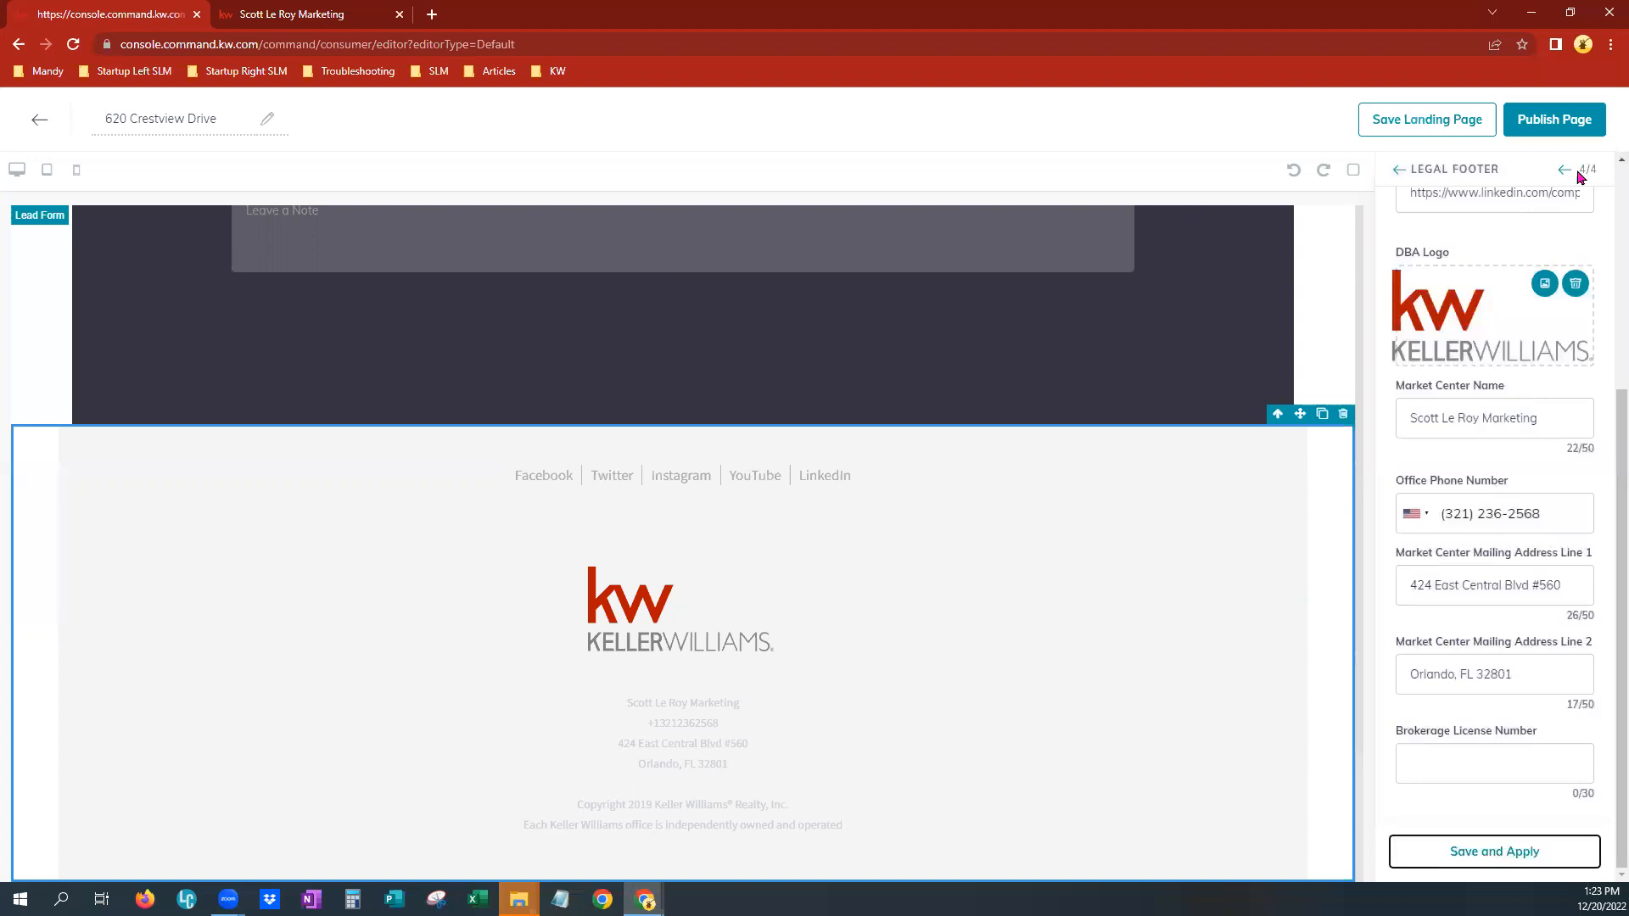
Save the landing page and confirm updating the active published version
scroll(1605, 422, "up", 4)
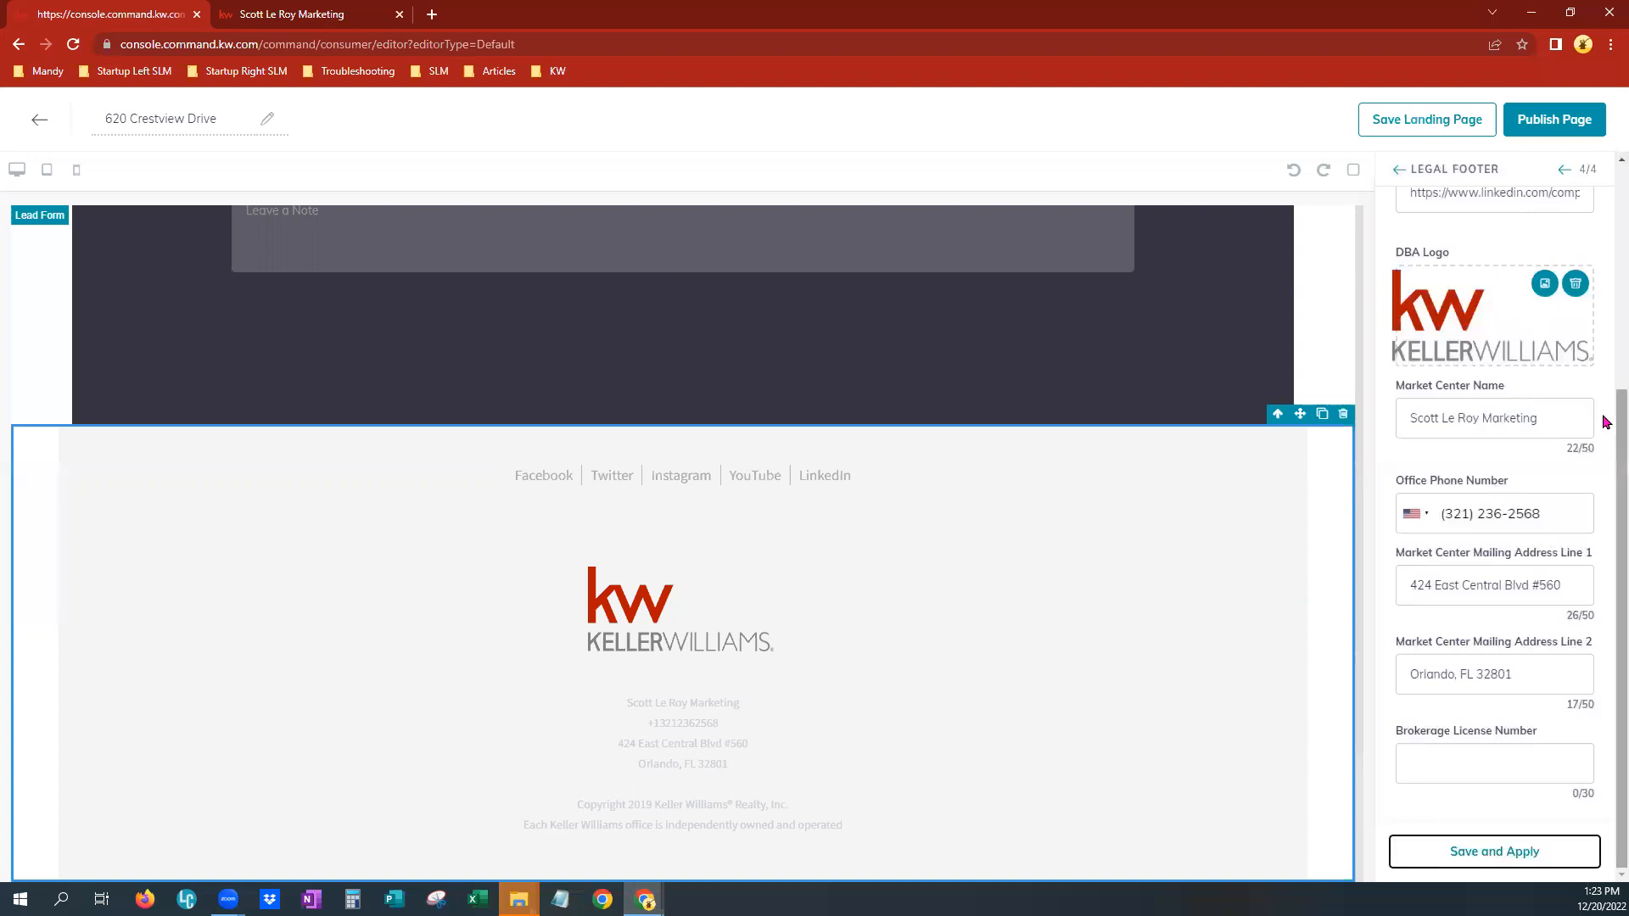
scroll(1022, 649, "up", 7)
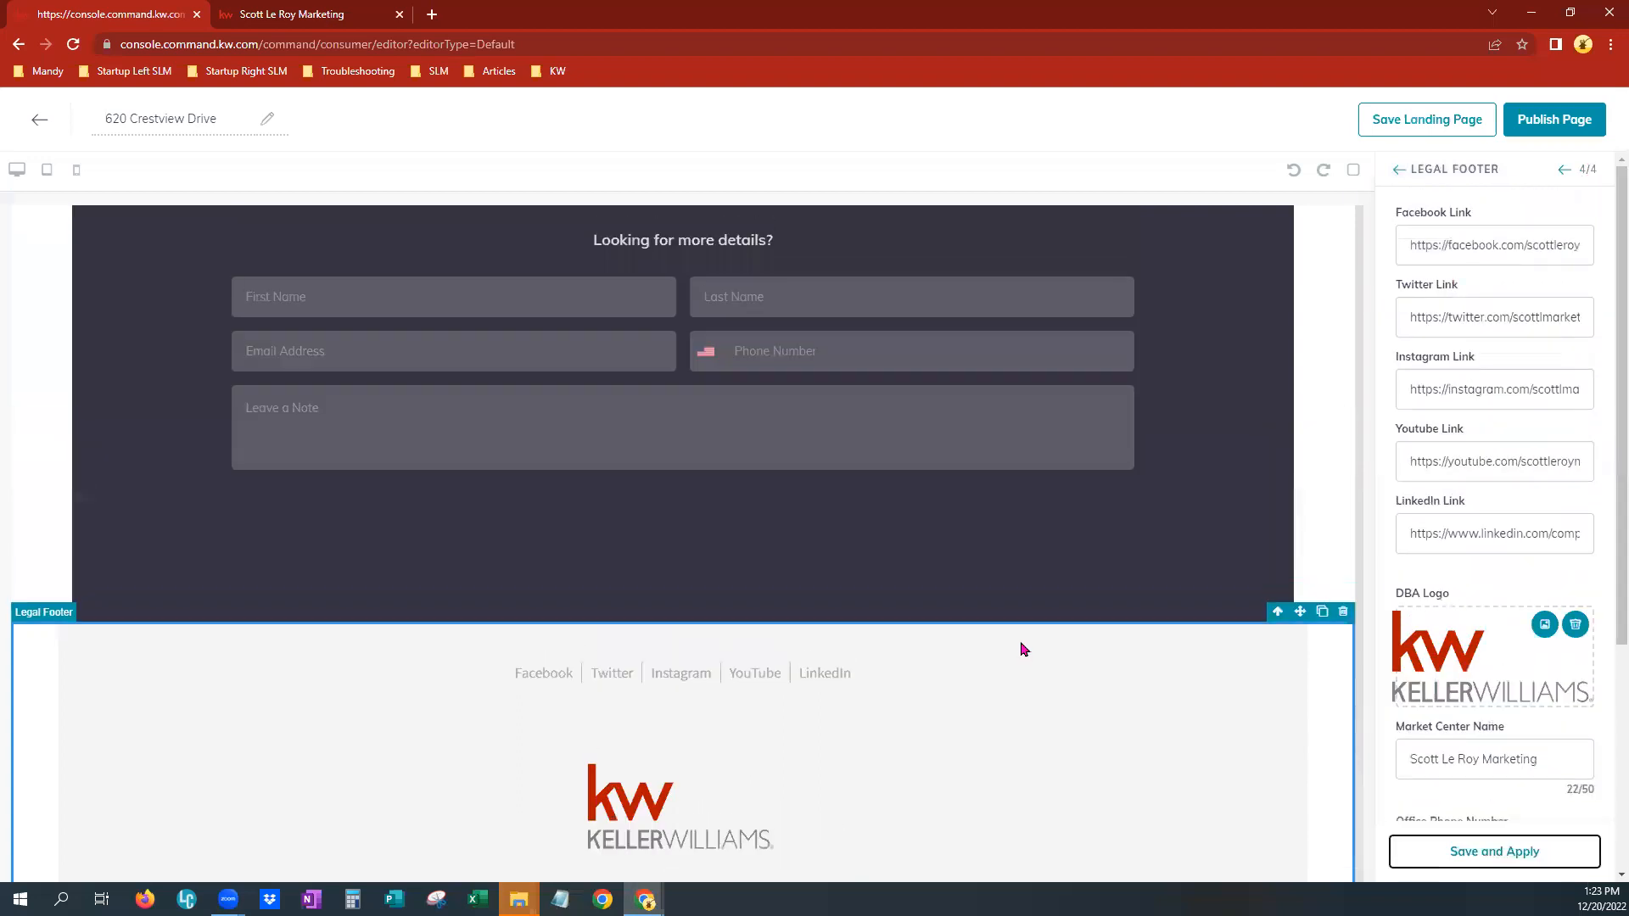
scroll(1023, 649, "up", 15)
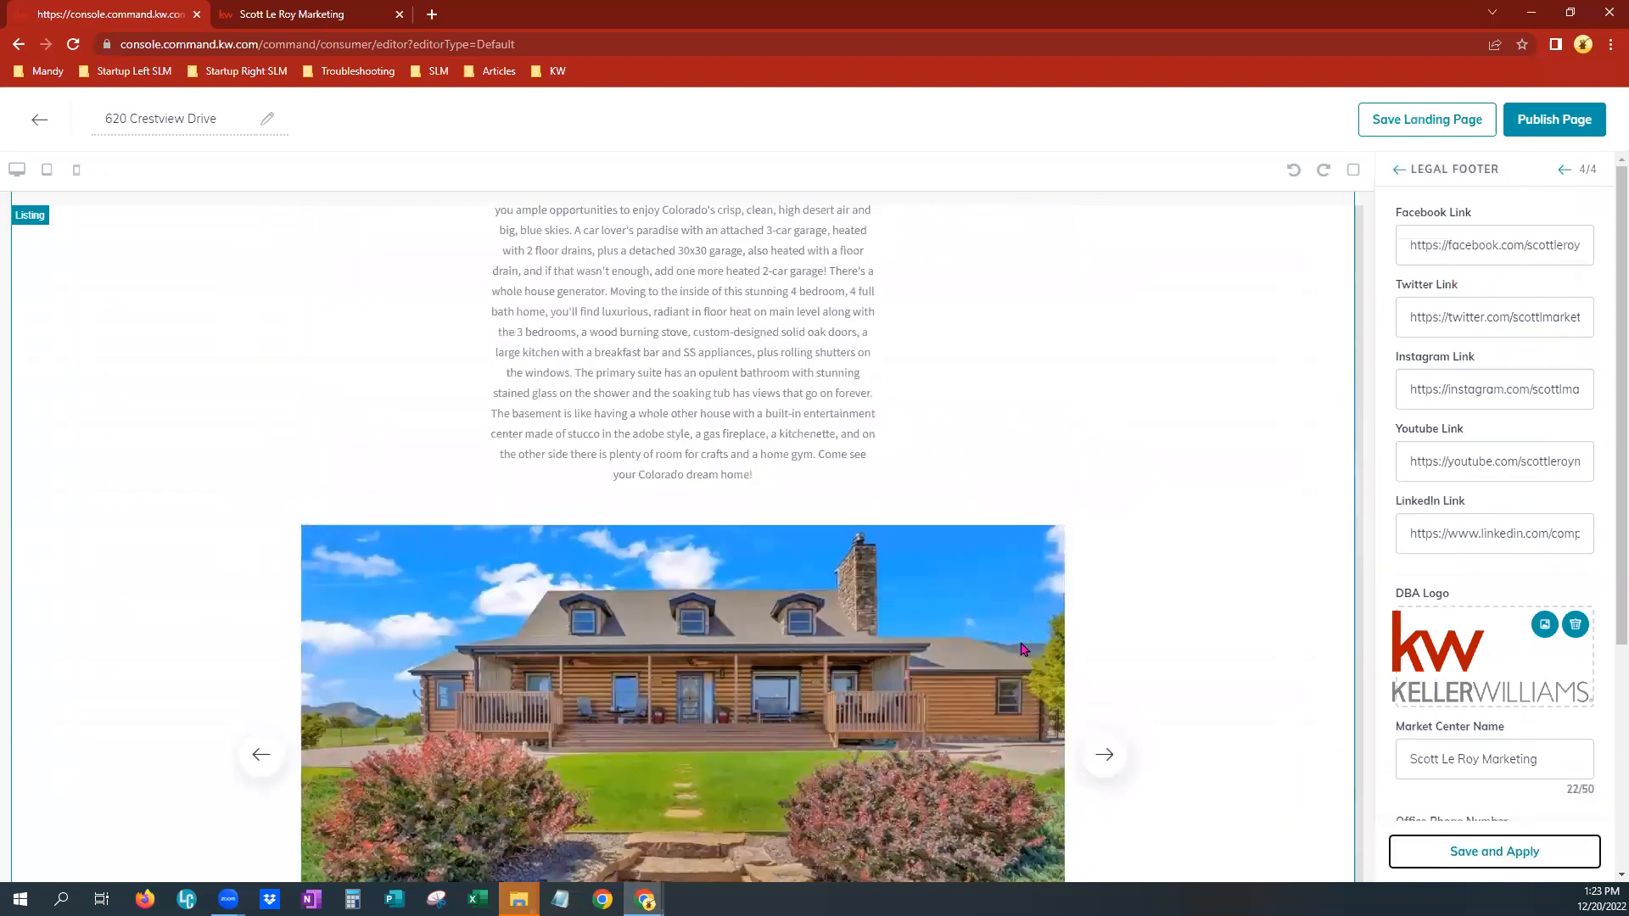
scroll(1022, 649, "up", 10)
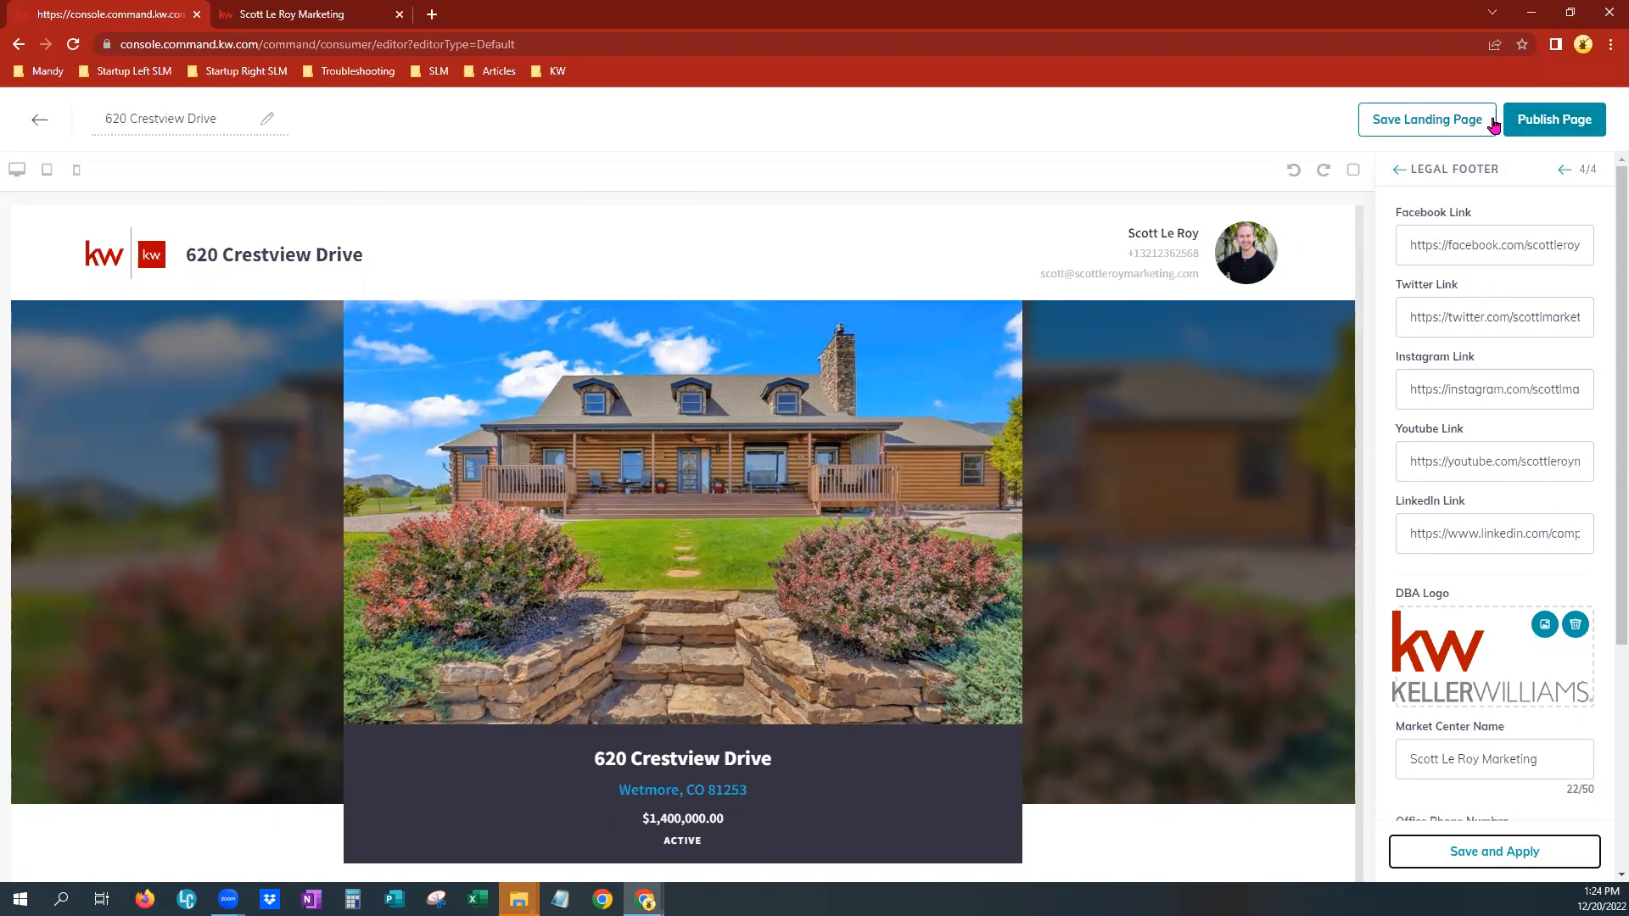
left_click(1552, 121)
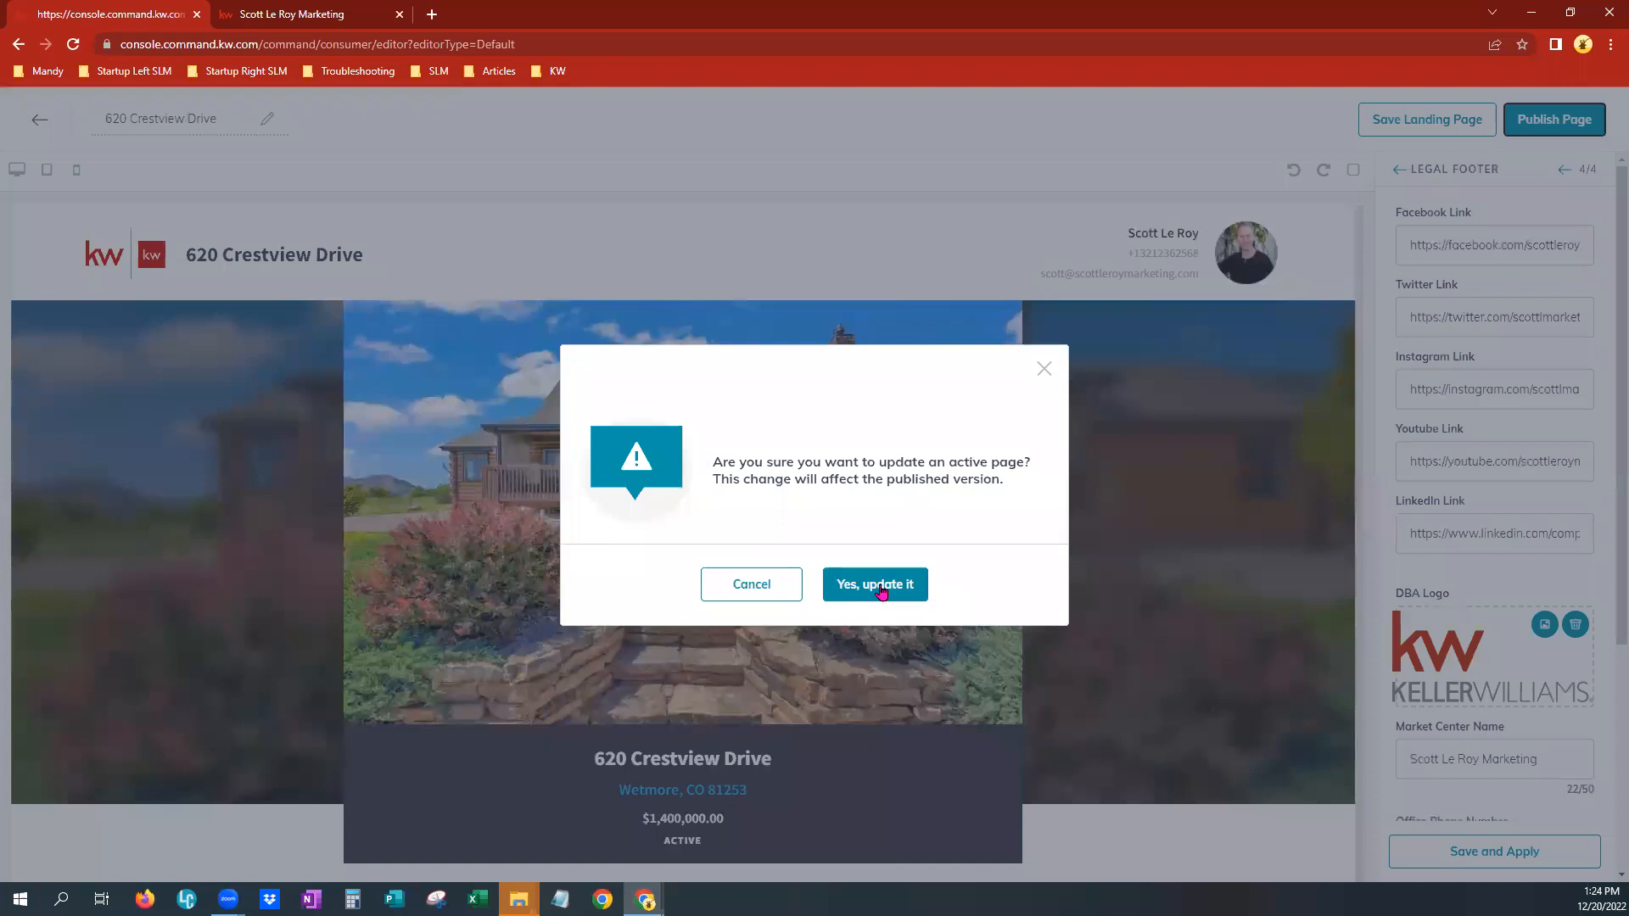
left_click(881, 592)
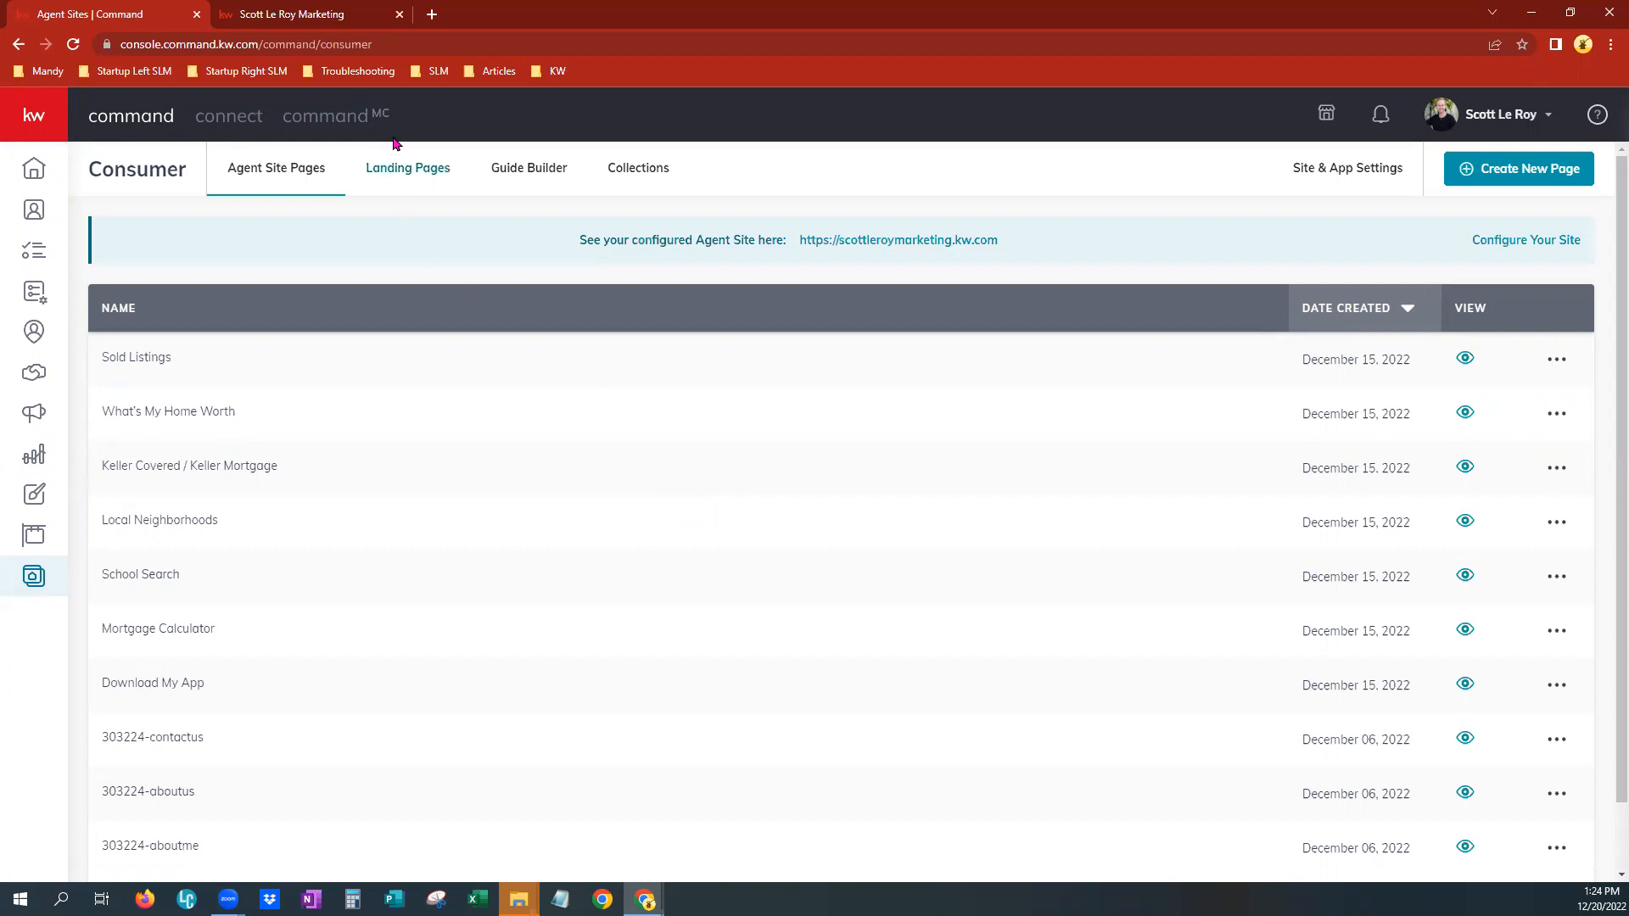
left_click(400, 163)
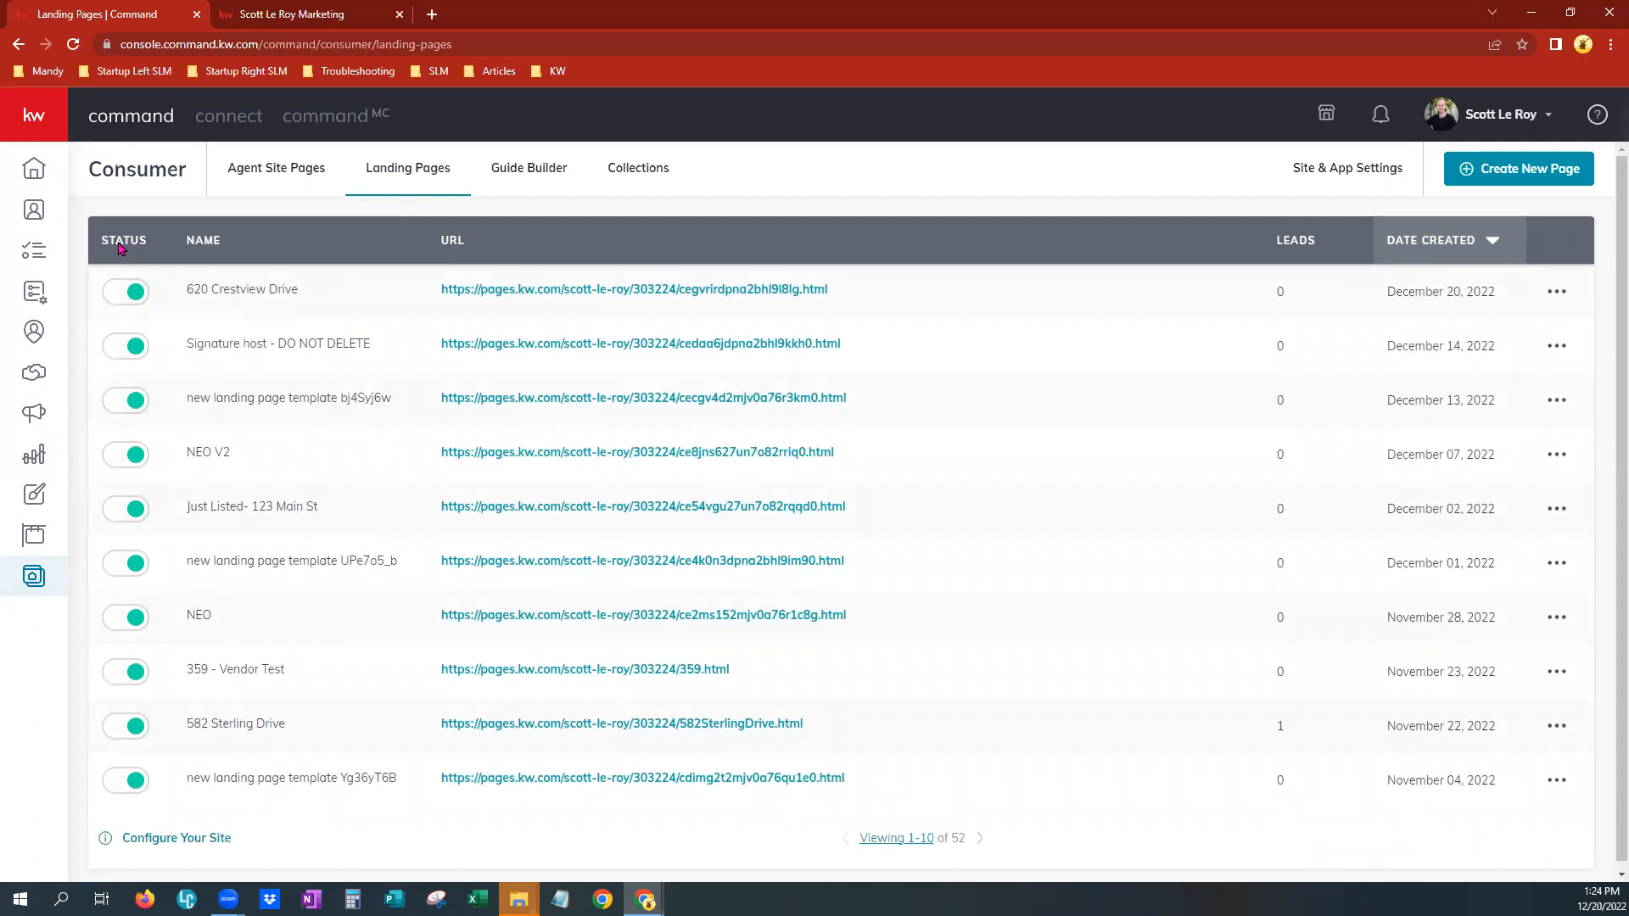
left_click_drag(184, 289, 310, 298)
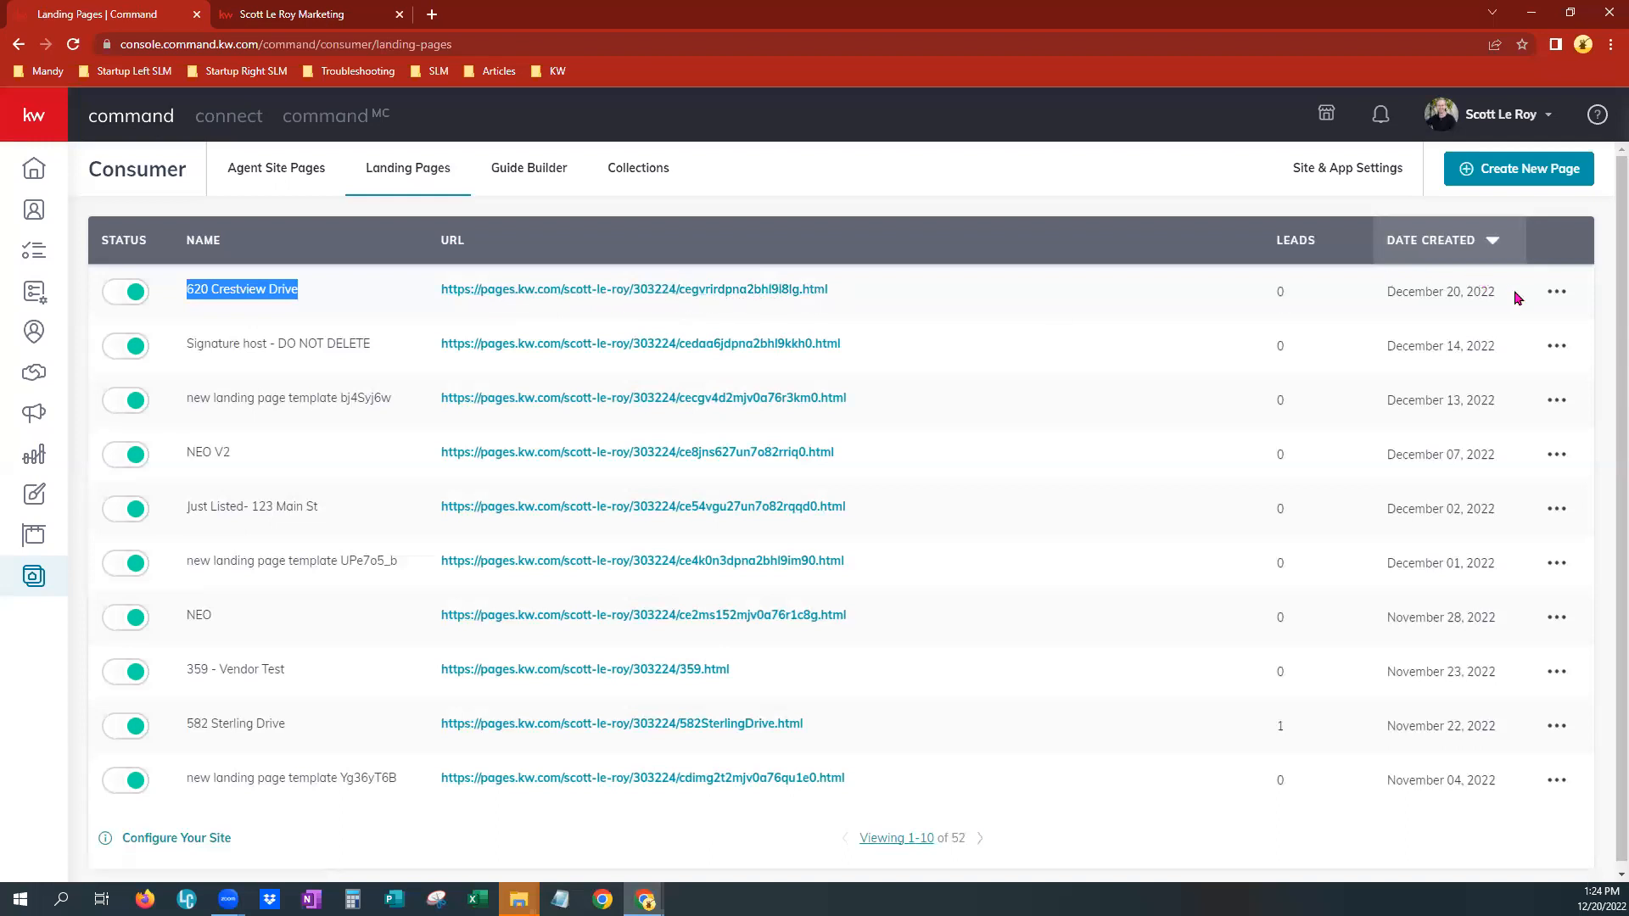
left_click(1569, 302)
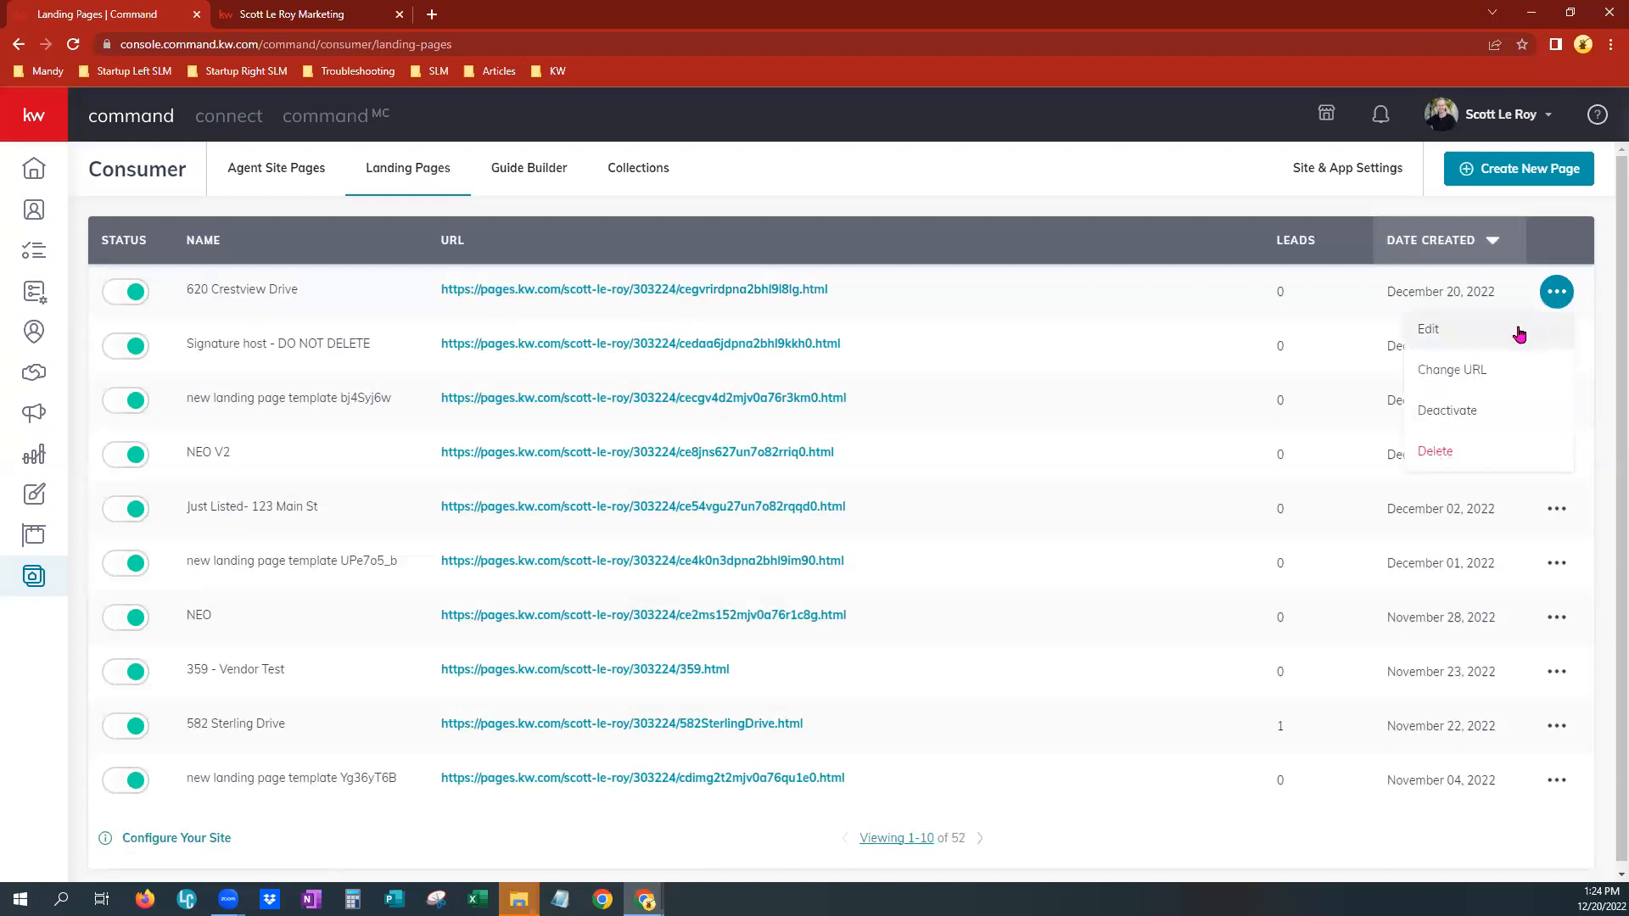
left_click(1492, 374)
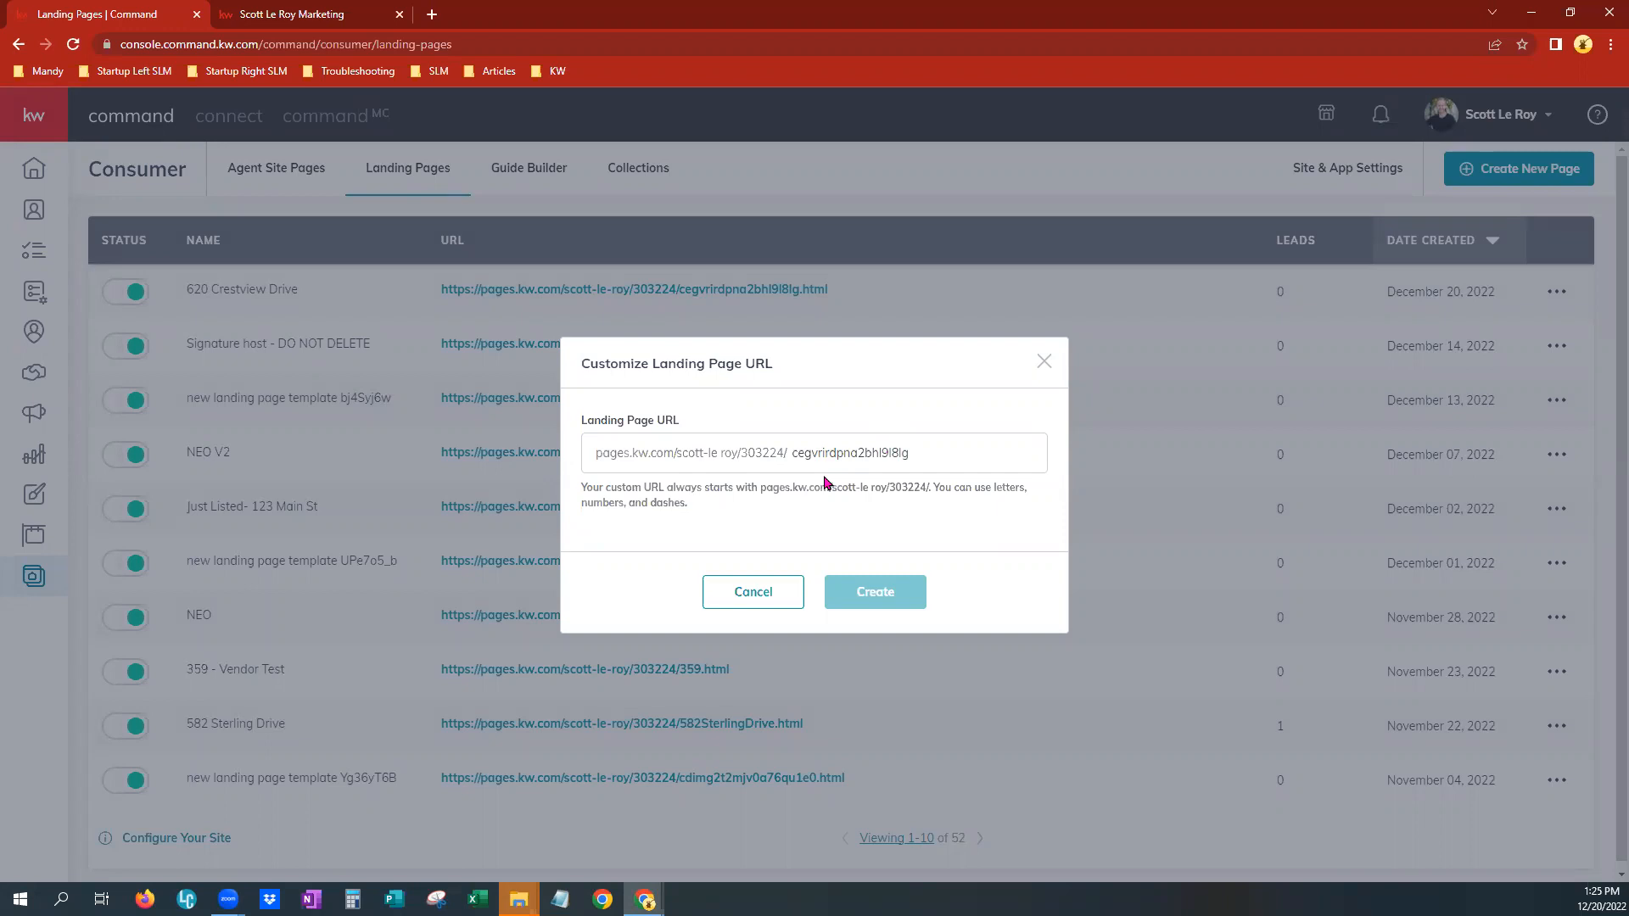
left_click(853, 453)
left_click_drag(792, 451, 972, 442)
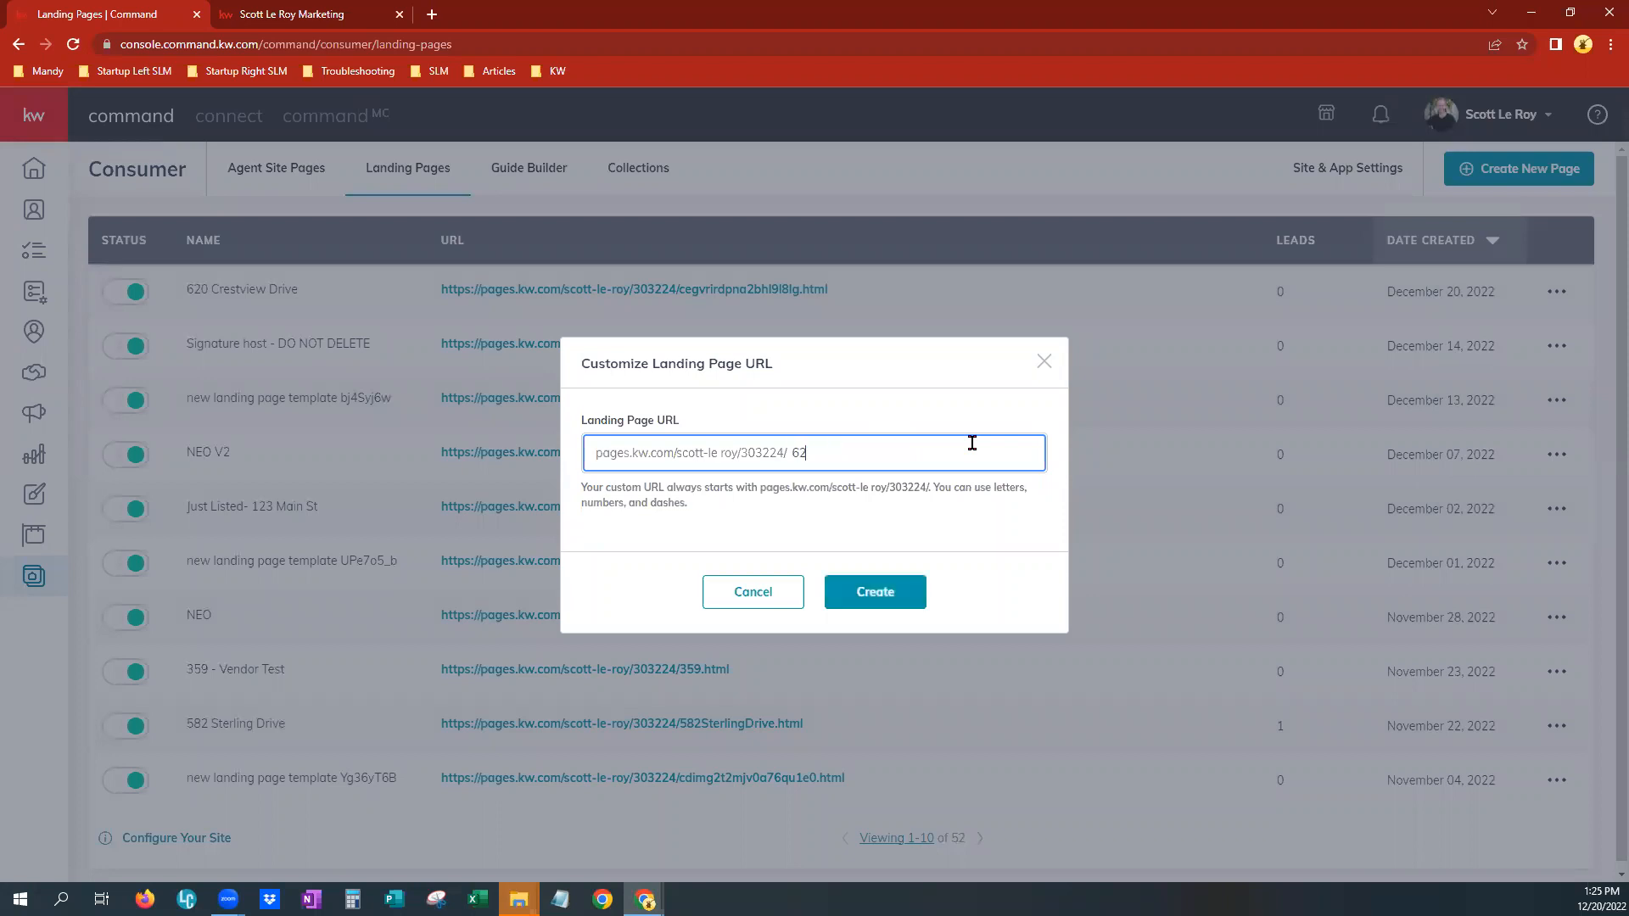
left_click(855, 599)
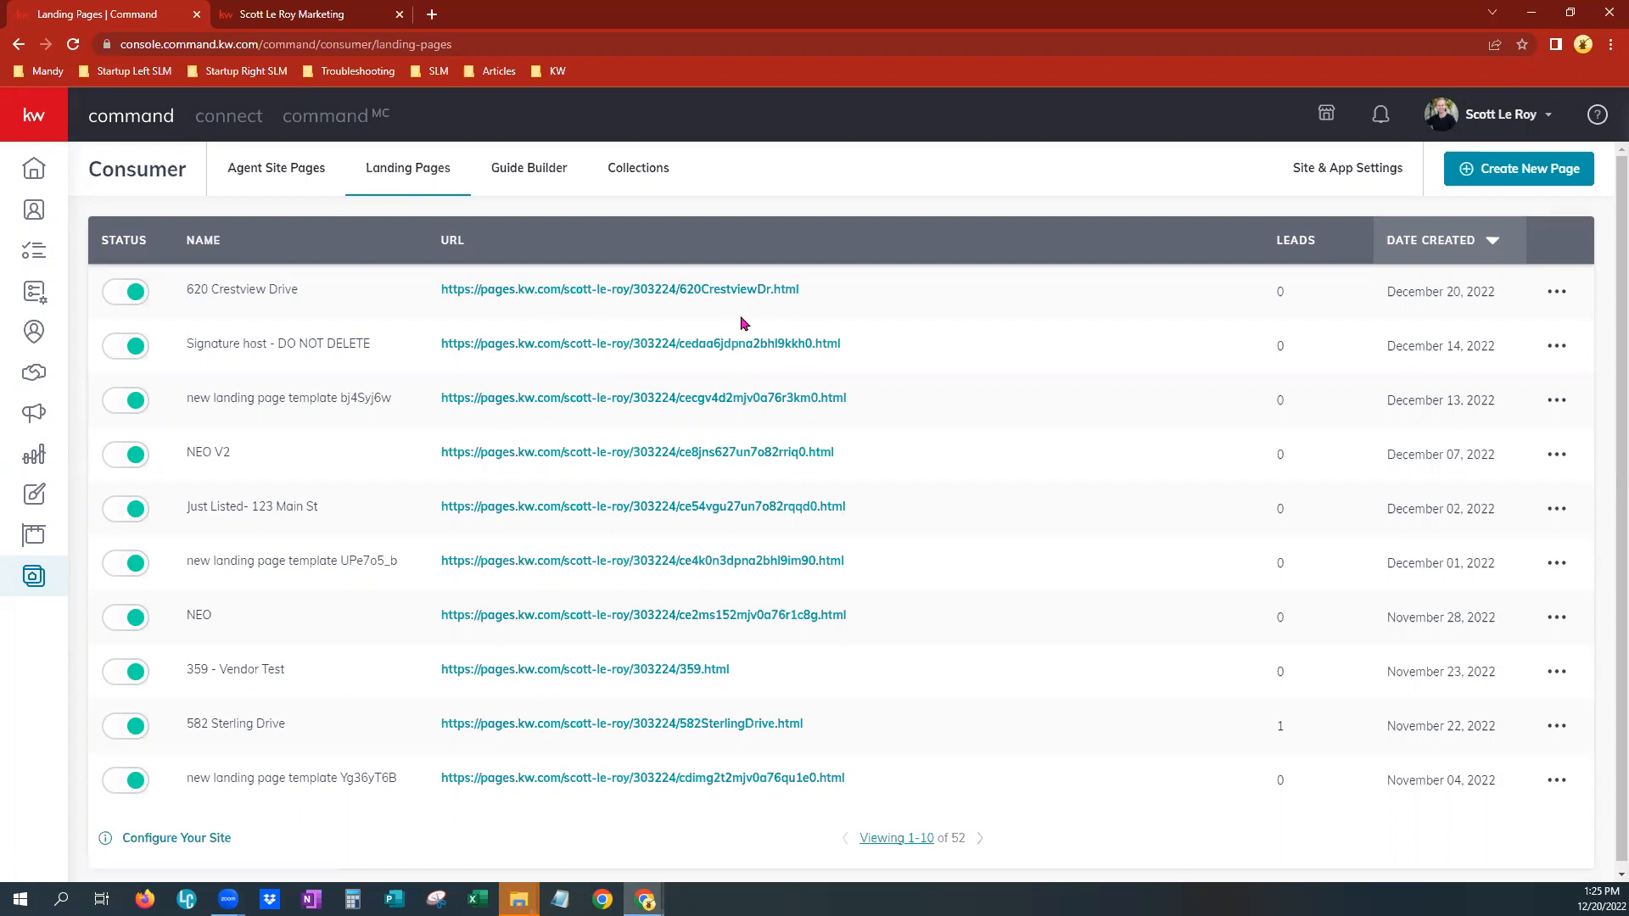
middle_click(656, 297)
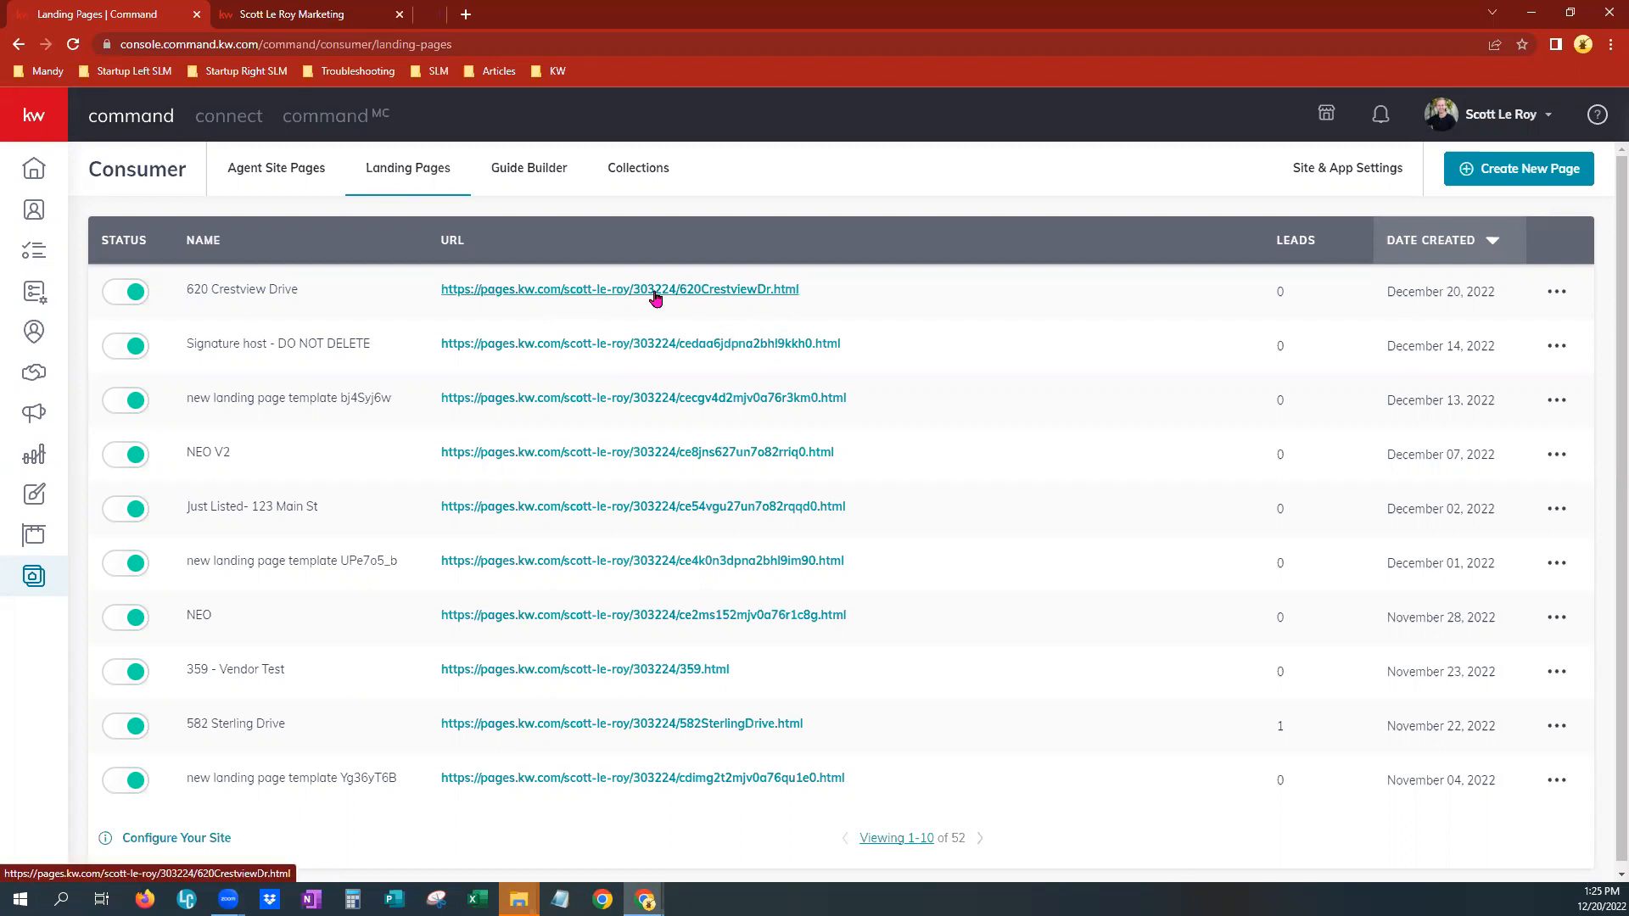
left_click(492, 13)
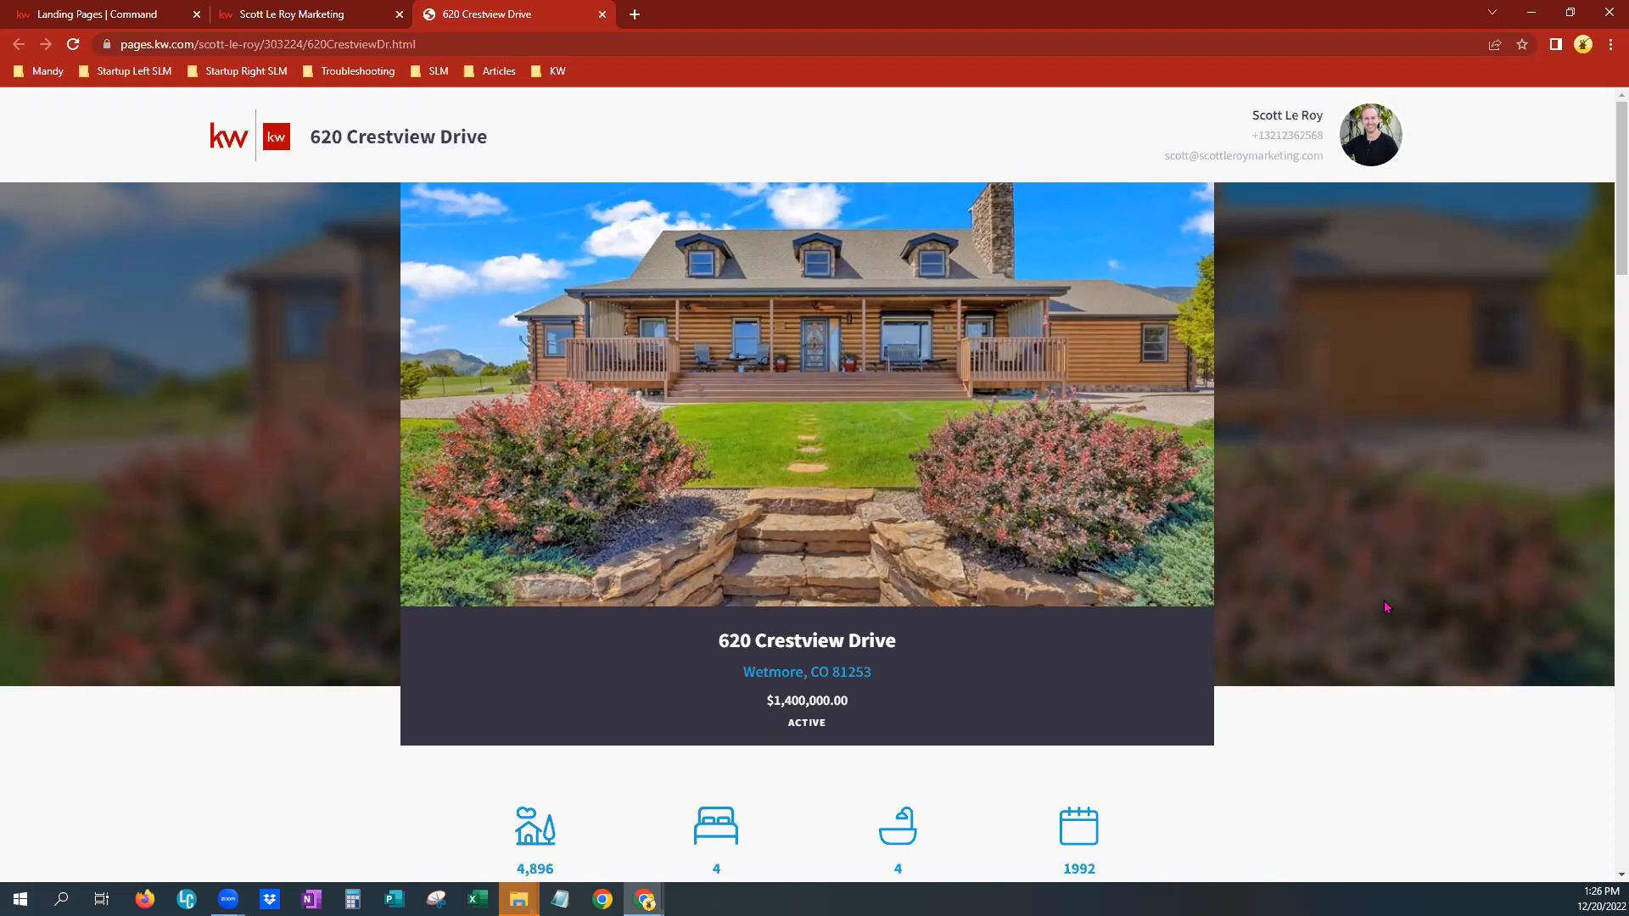
scroll(1386, 607, "down", 10)
scroll(1386, 607, "down", 9)
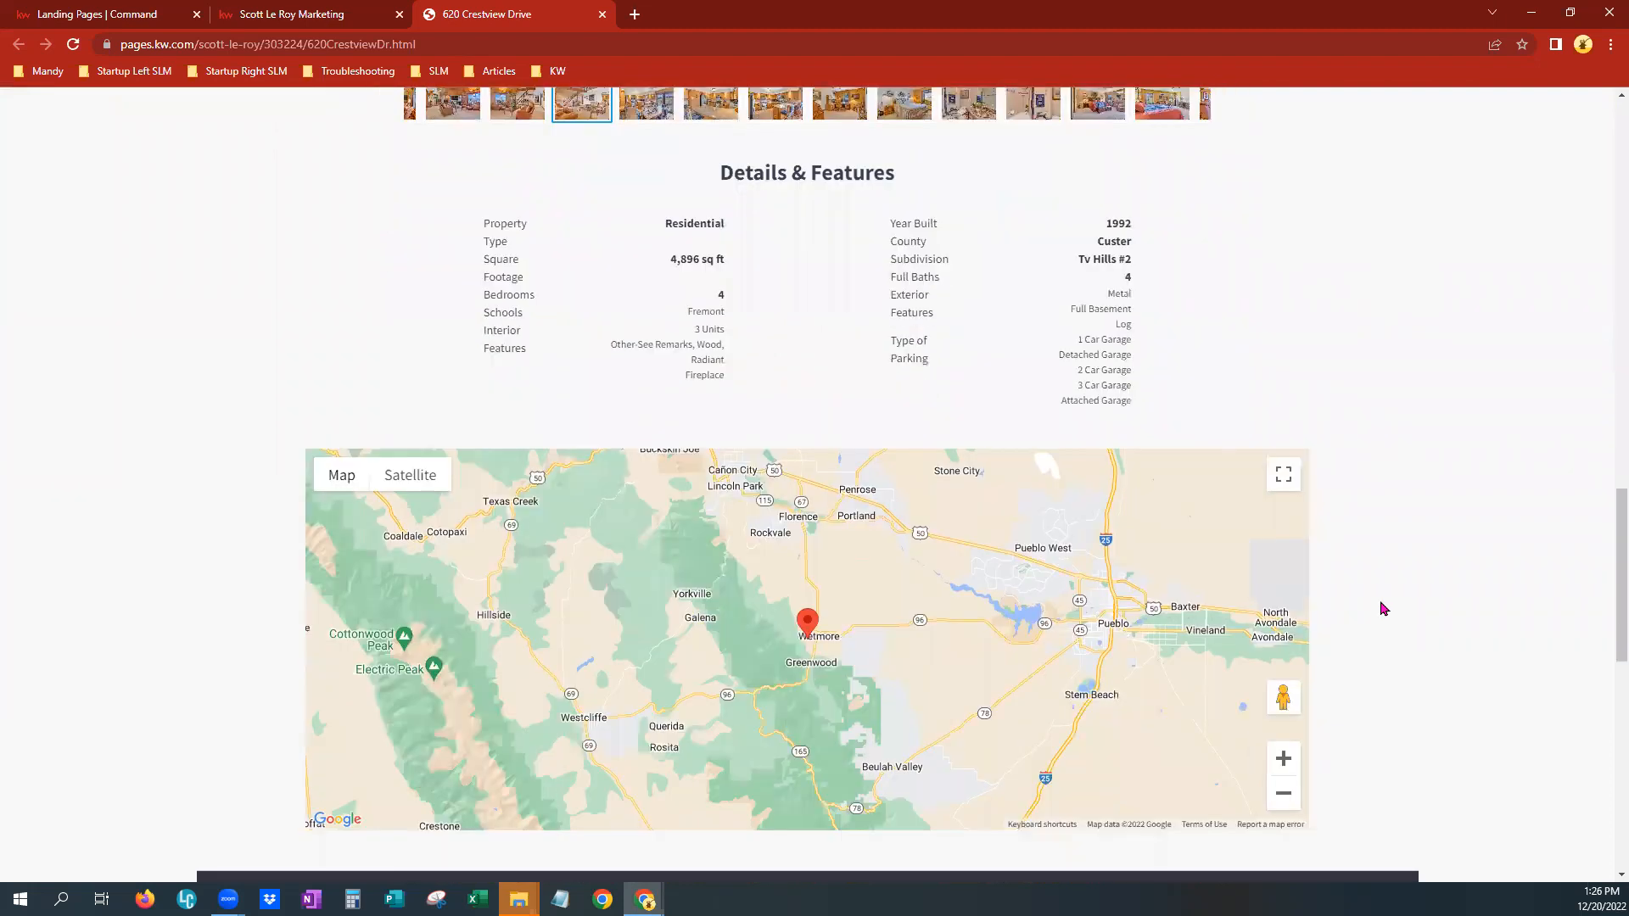
scroll(1381, 608, "down", 7)
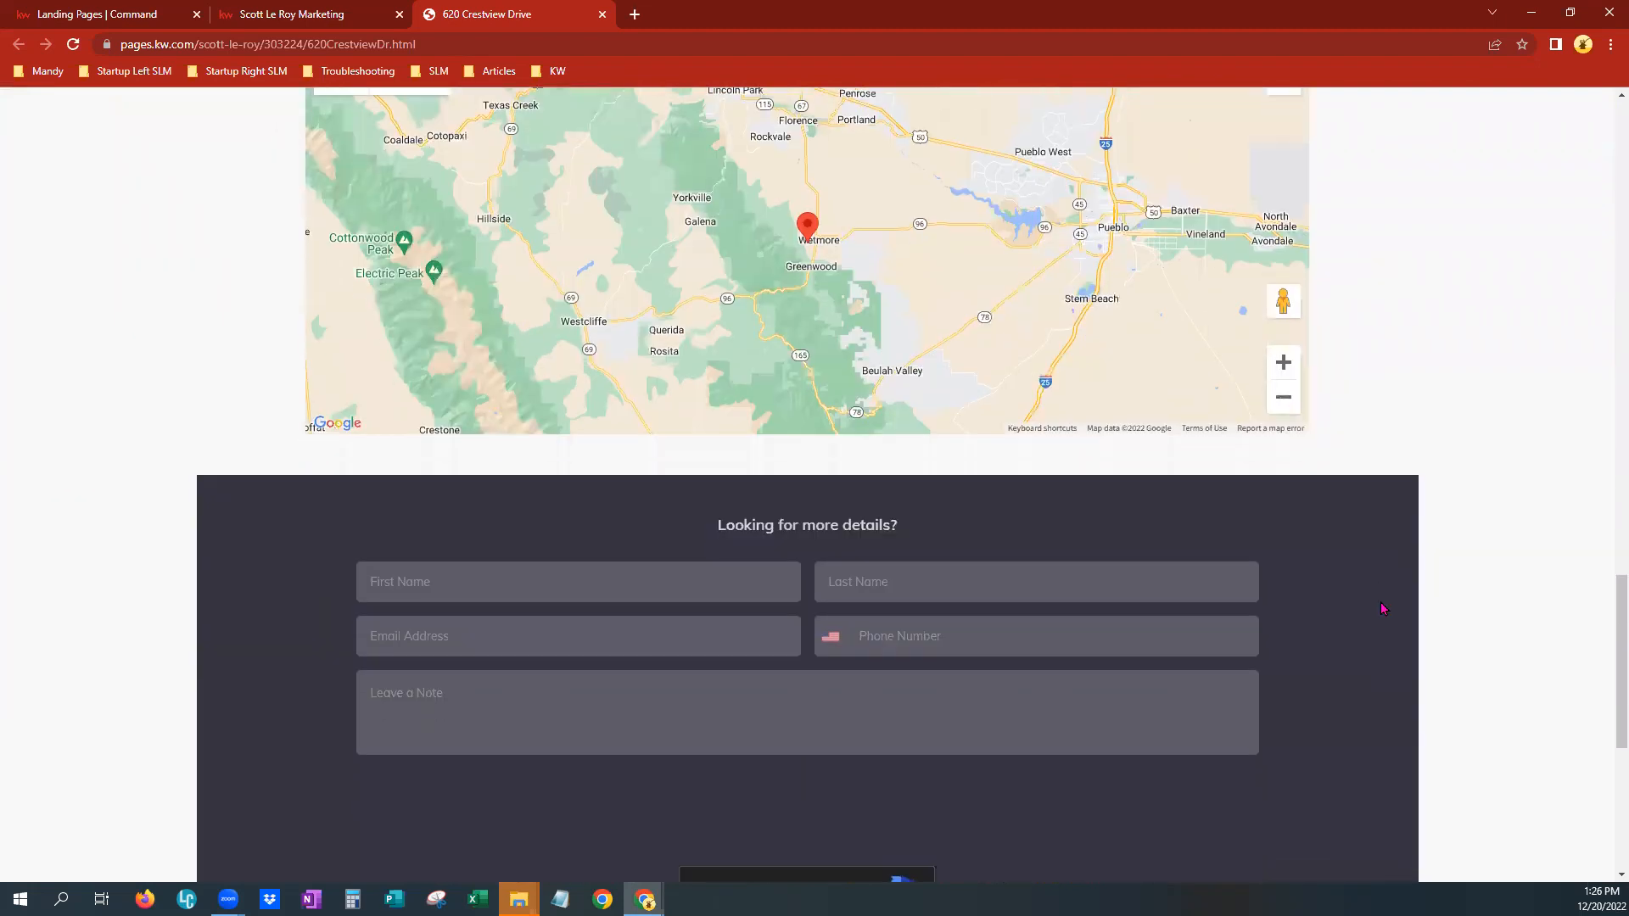
scroll(1383, 608, "down", 2)
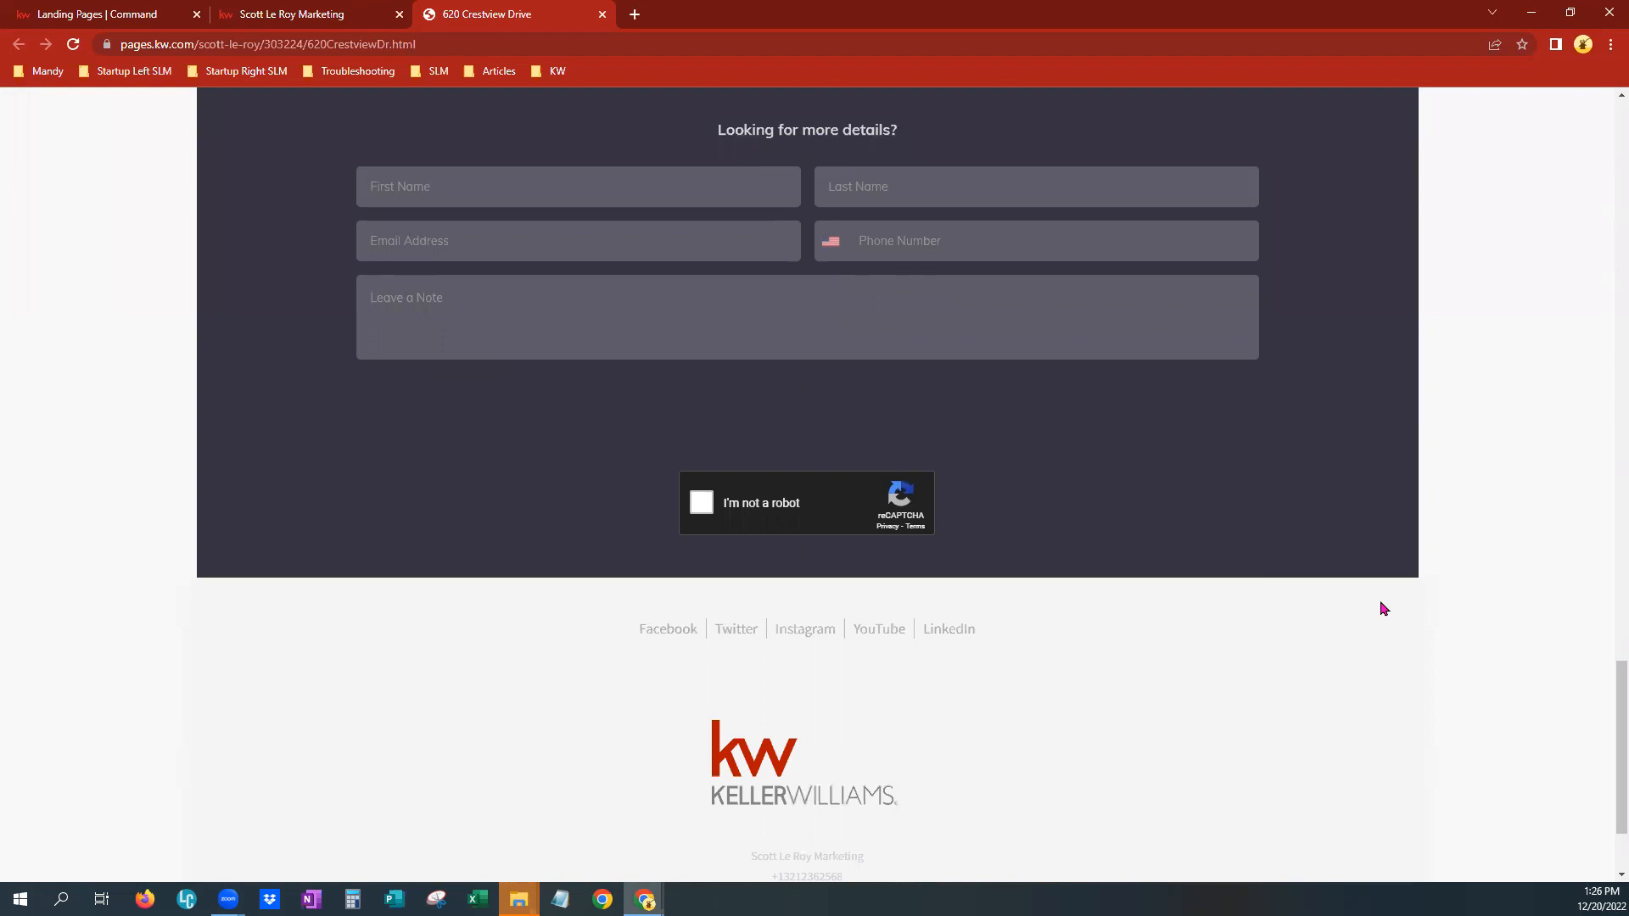
Fill in the landing page lead form with a sample first and last name, a test e-mail, a phone number and the note Howdy
left_click(742, 181)
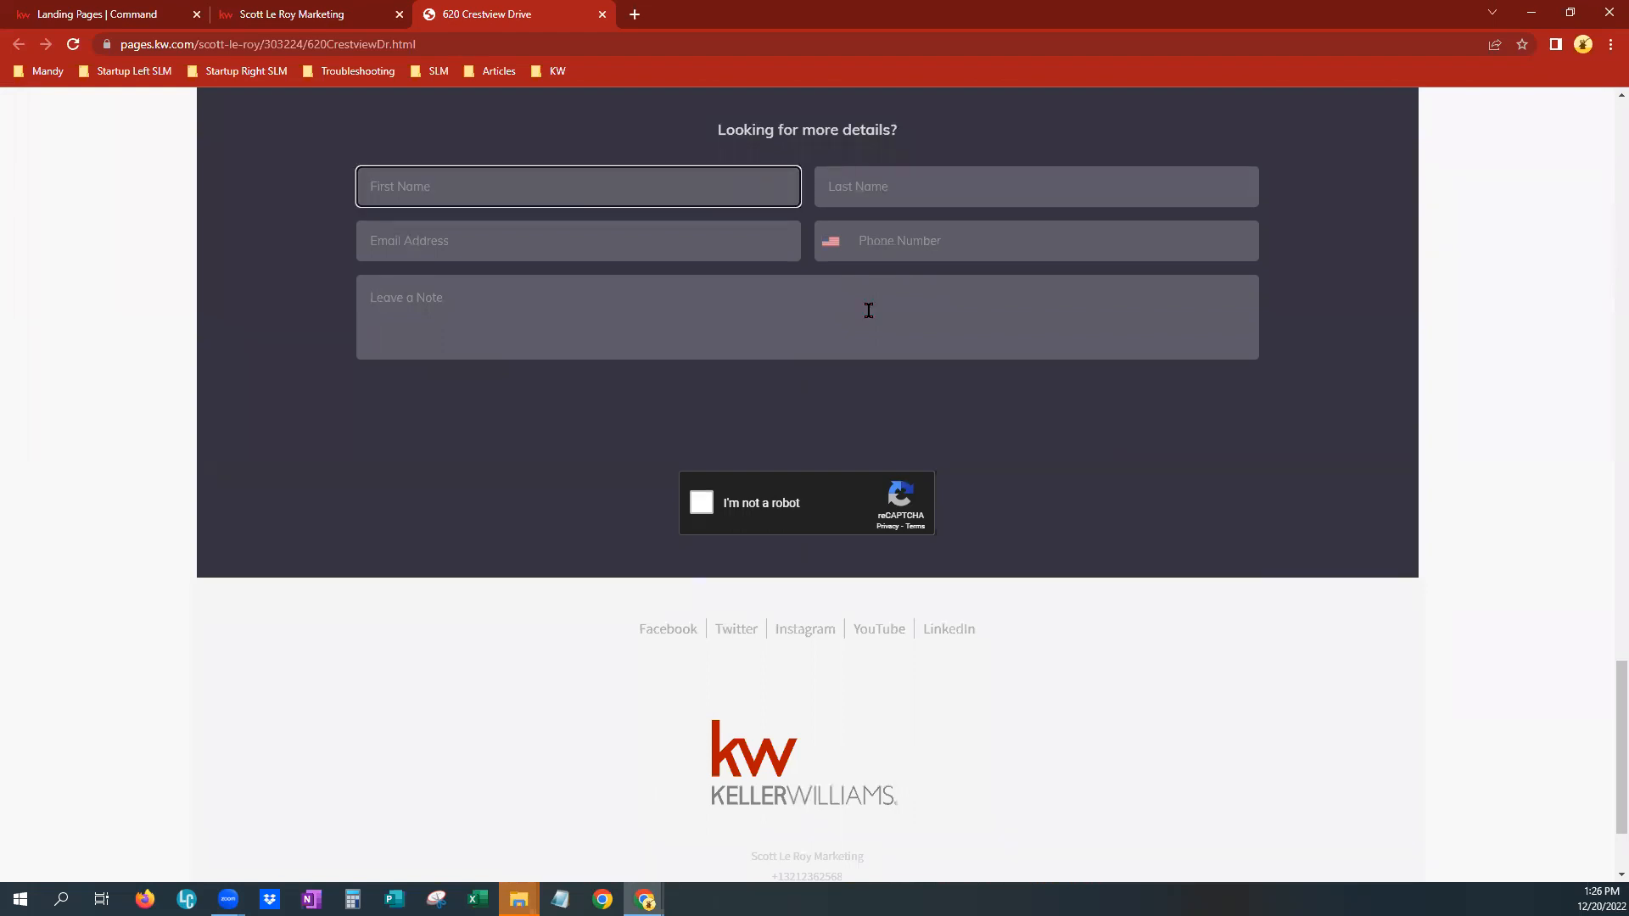
key("Tab")
key("BackSpace")
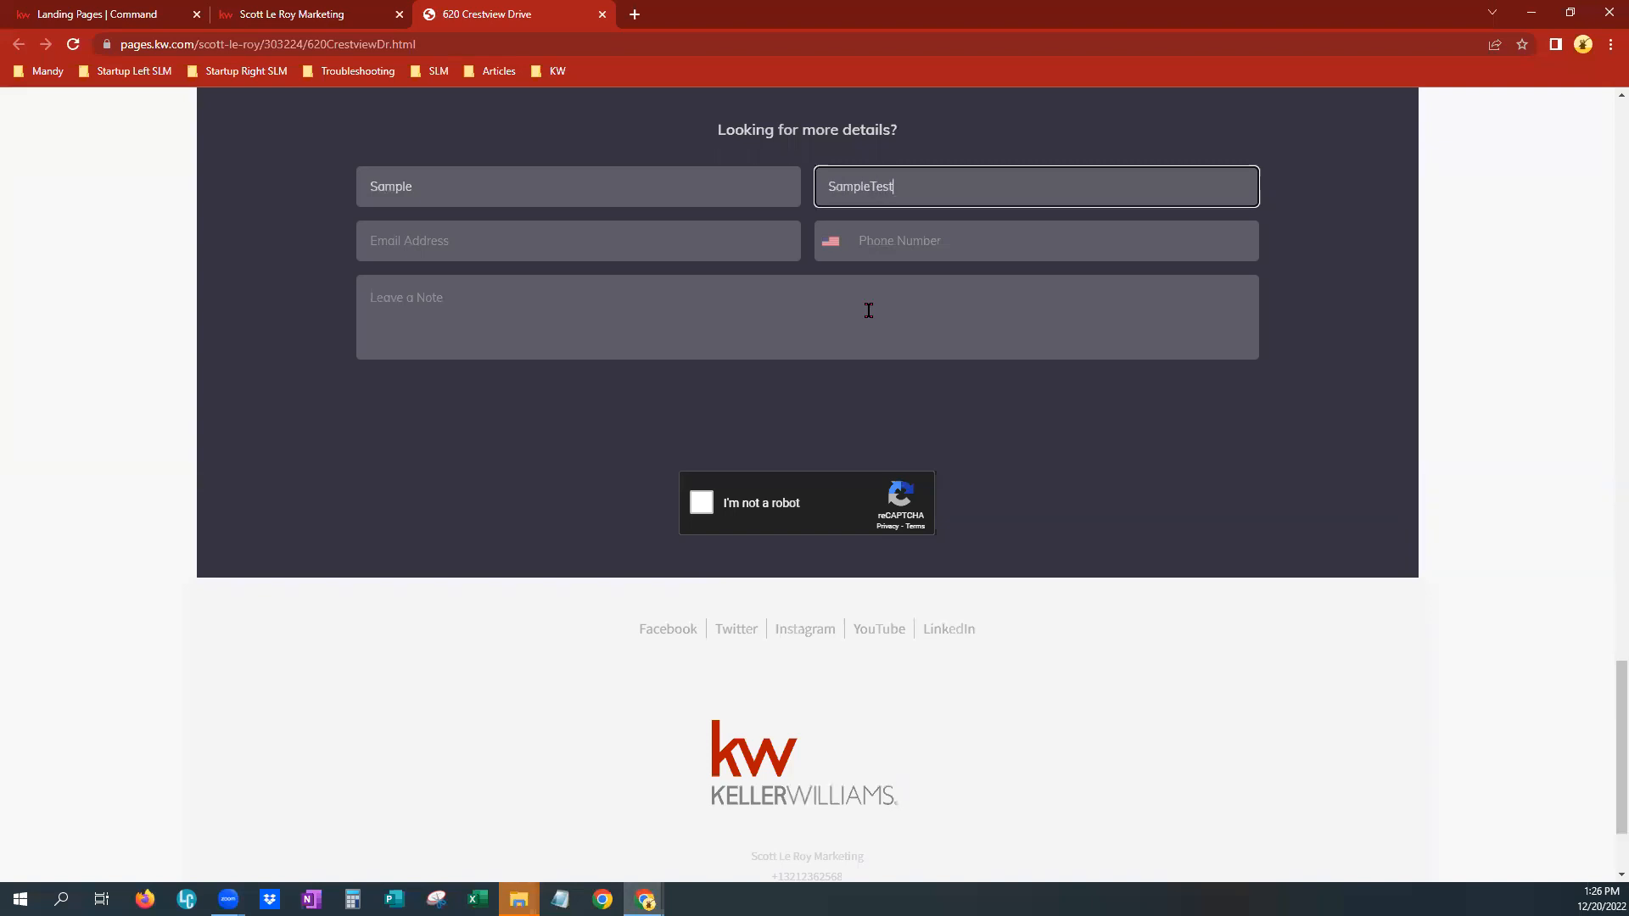
key("Tab")
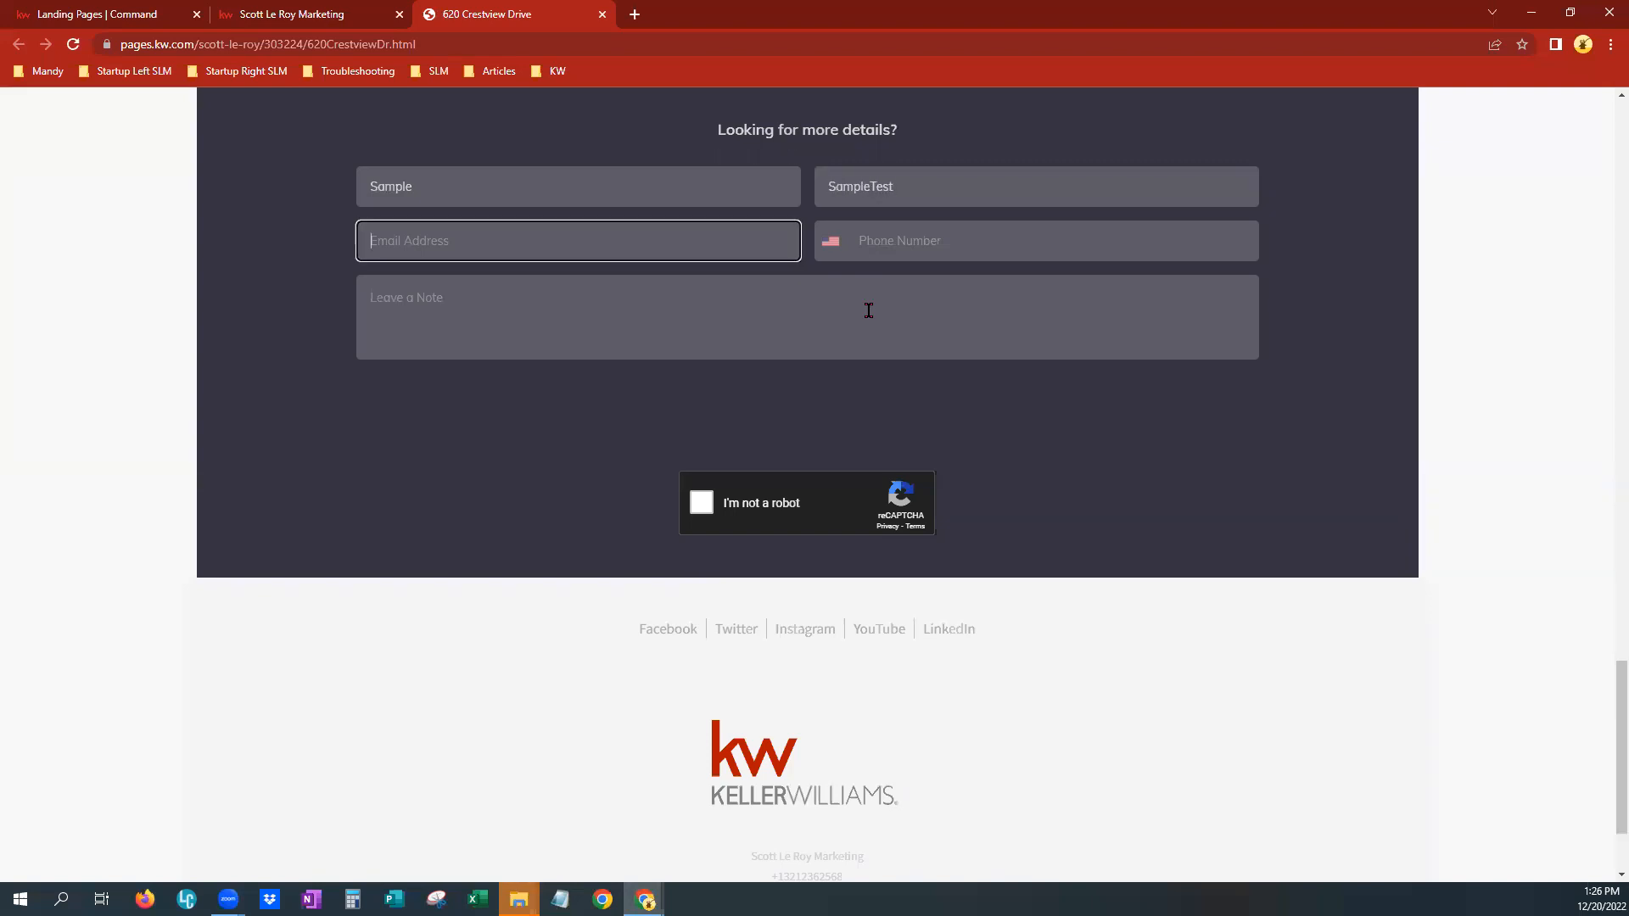
key("Tab")
key("Tab")
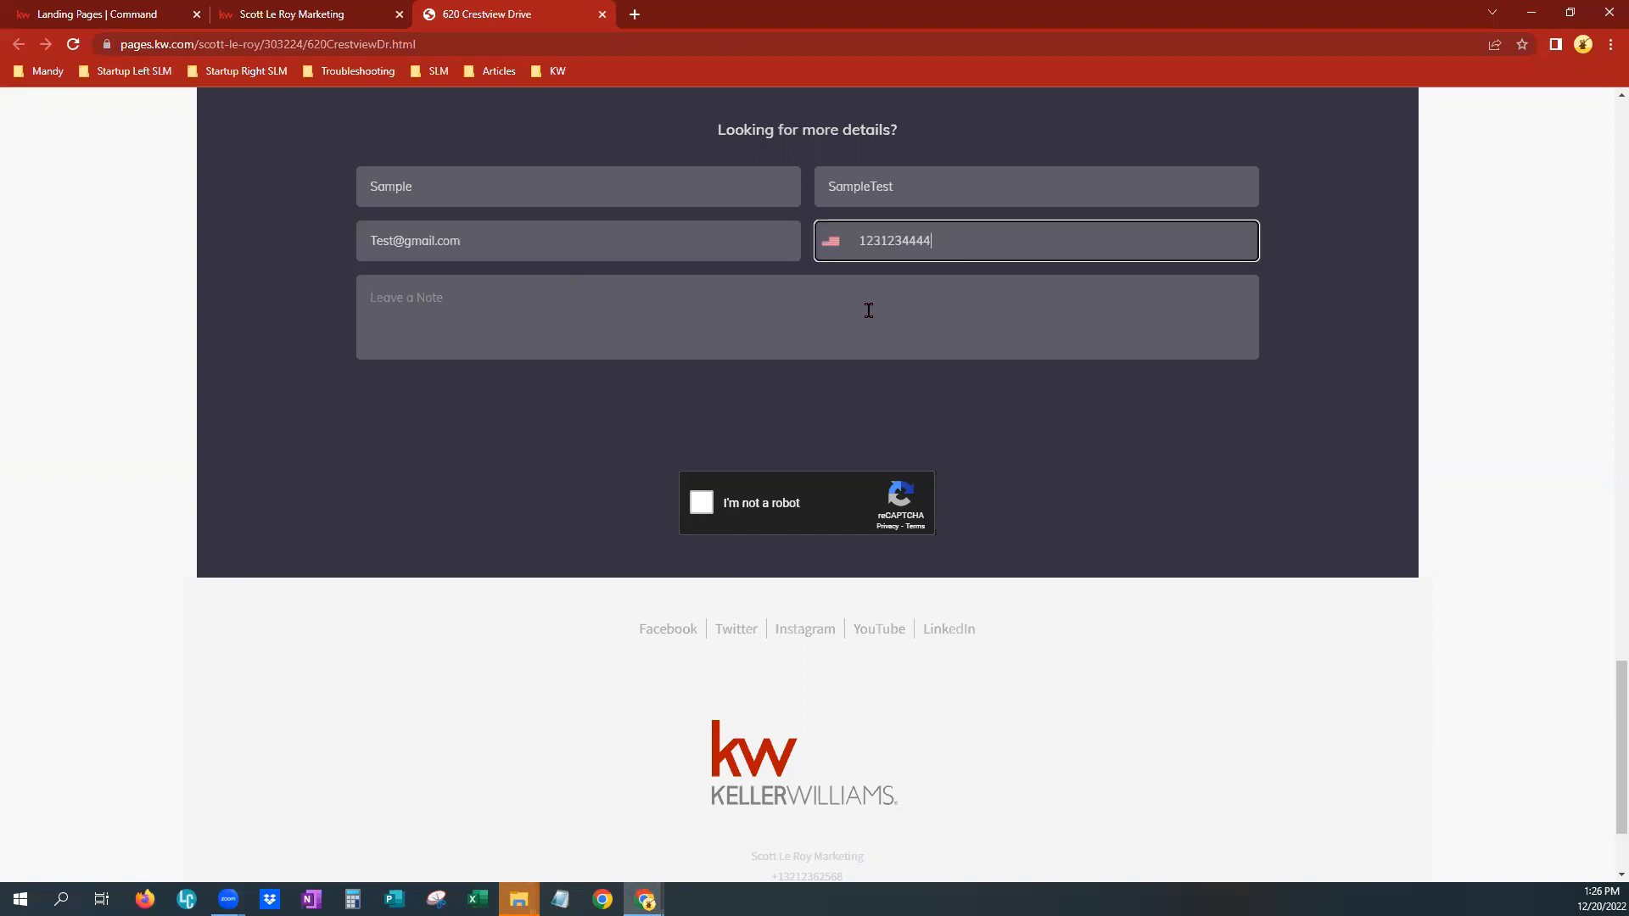
key("Tab")
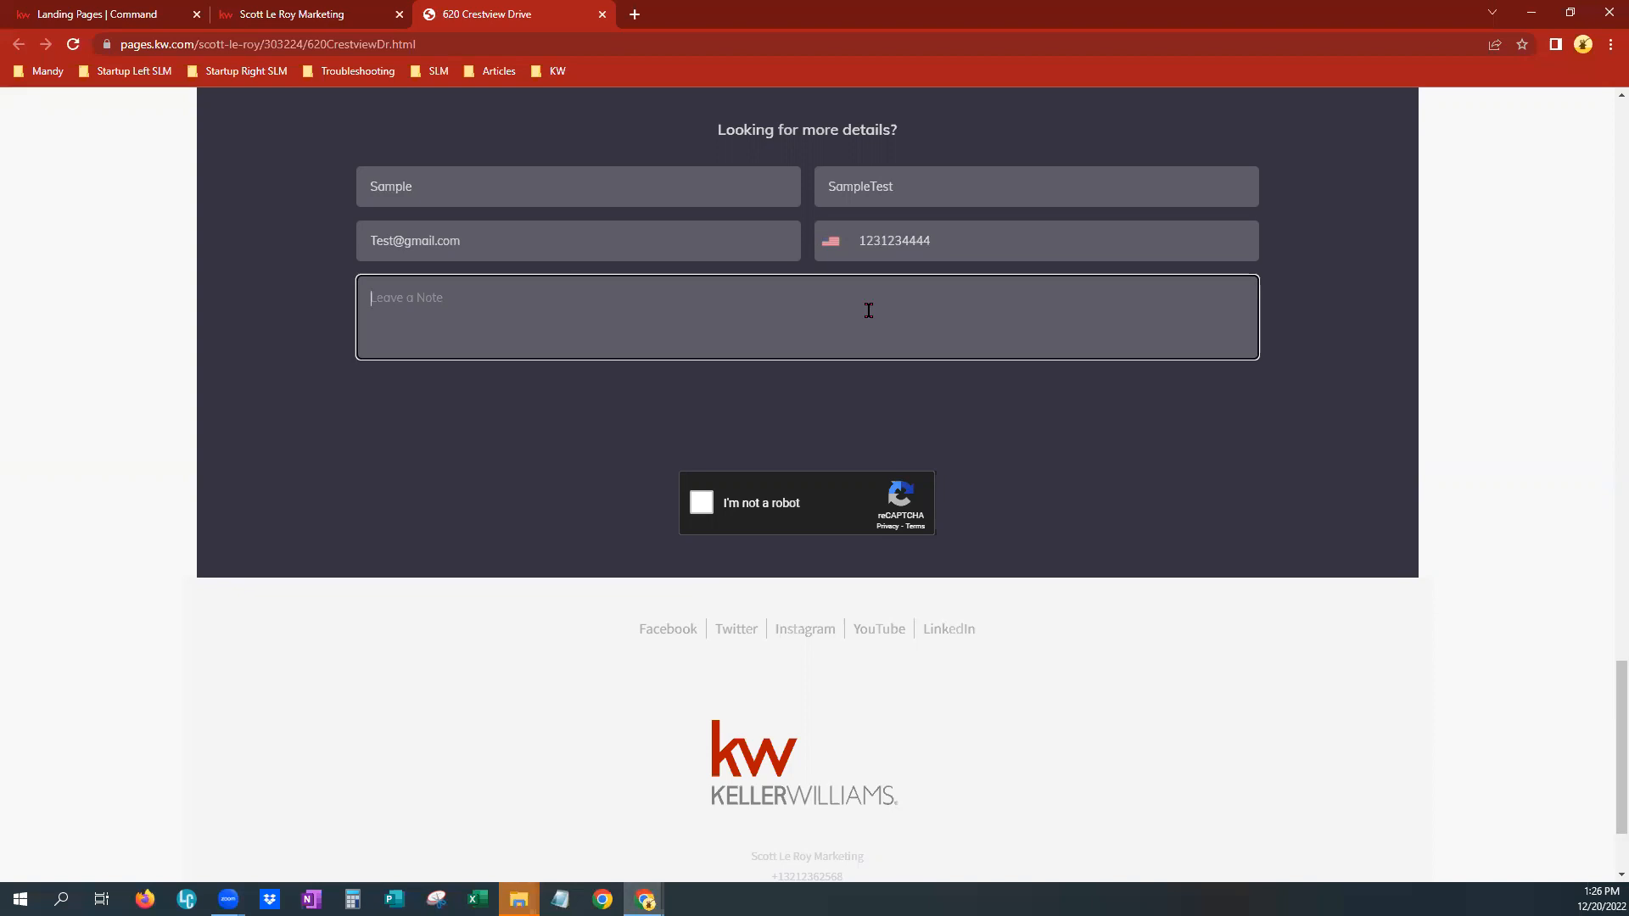
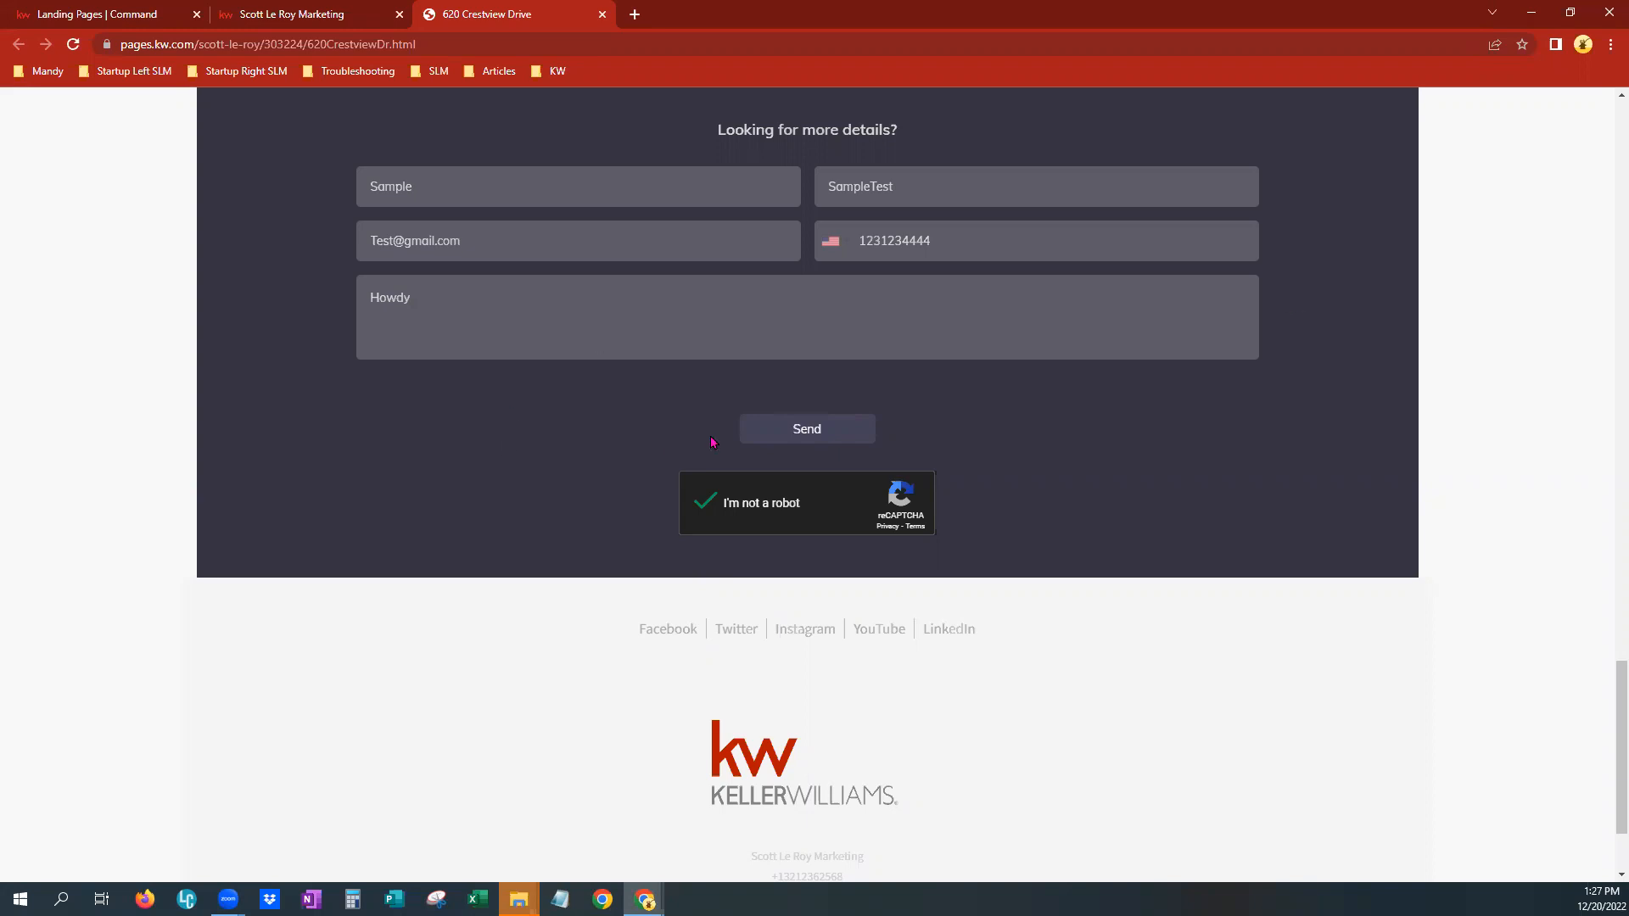
Try to send the form, re-entering the phone number in dashed format before resending
left_click(780, 434)
left_click_drag(996, 229, 853, 245)
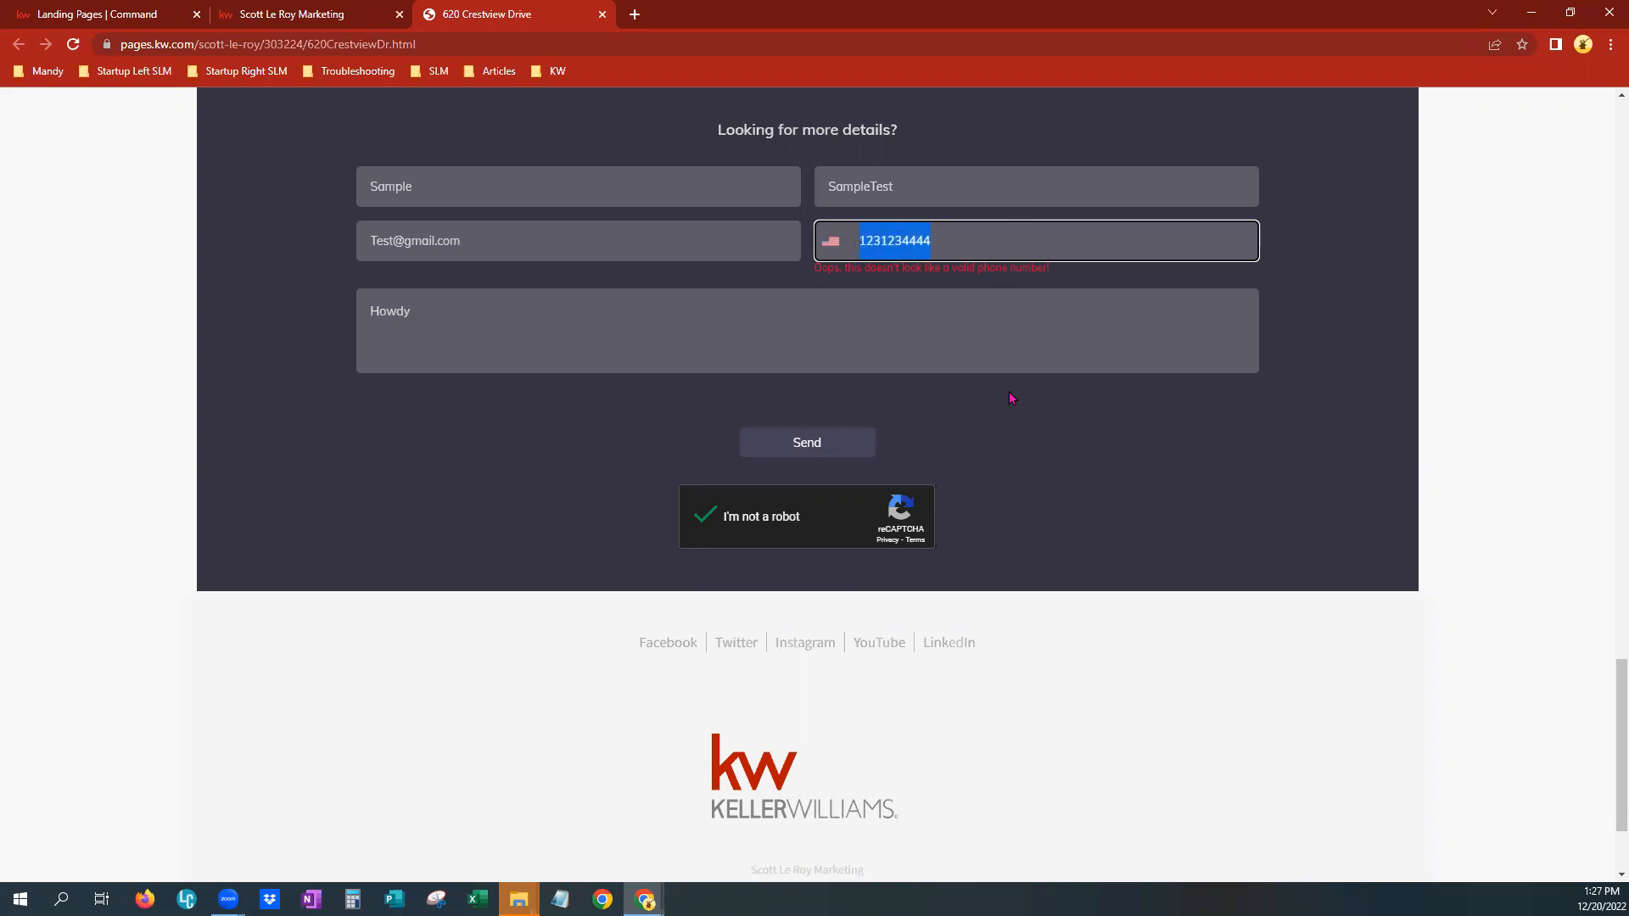
type("12-")
type("3-123-444")
type("4")
left_click(812, 444)
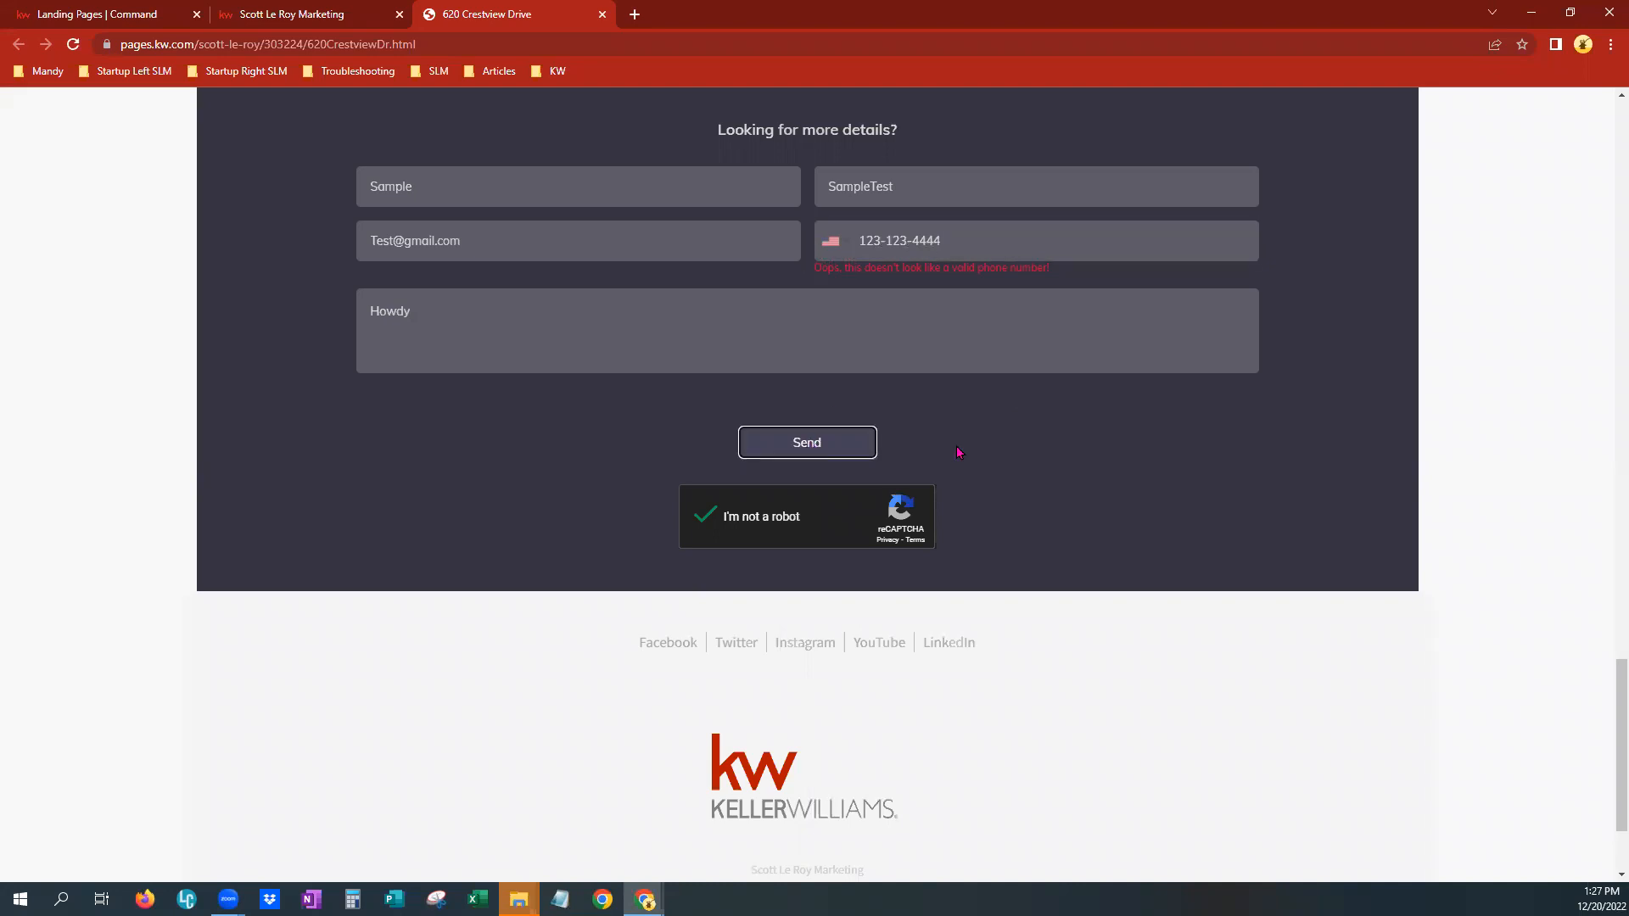
Replace the phone number with a different dashed number and send the lead form
scroll(1117, 456, "up", 2)
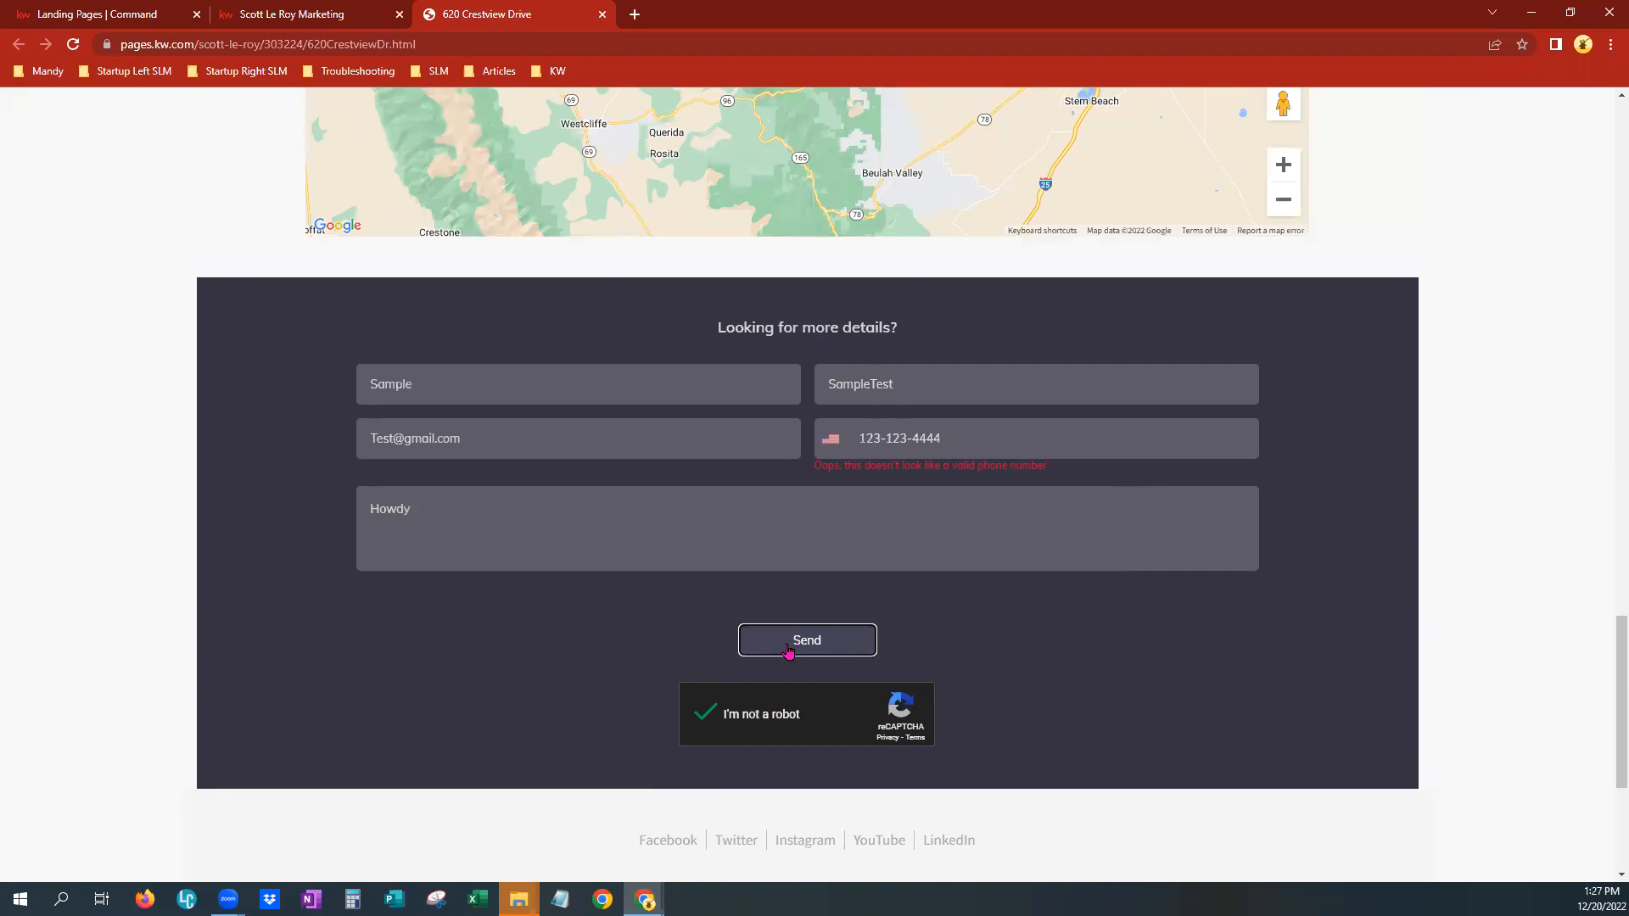
left_click_drag(975, 436, 848, 440)
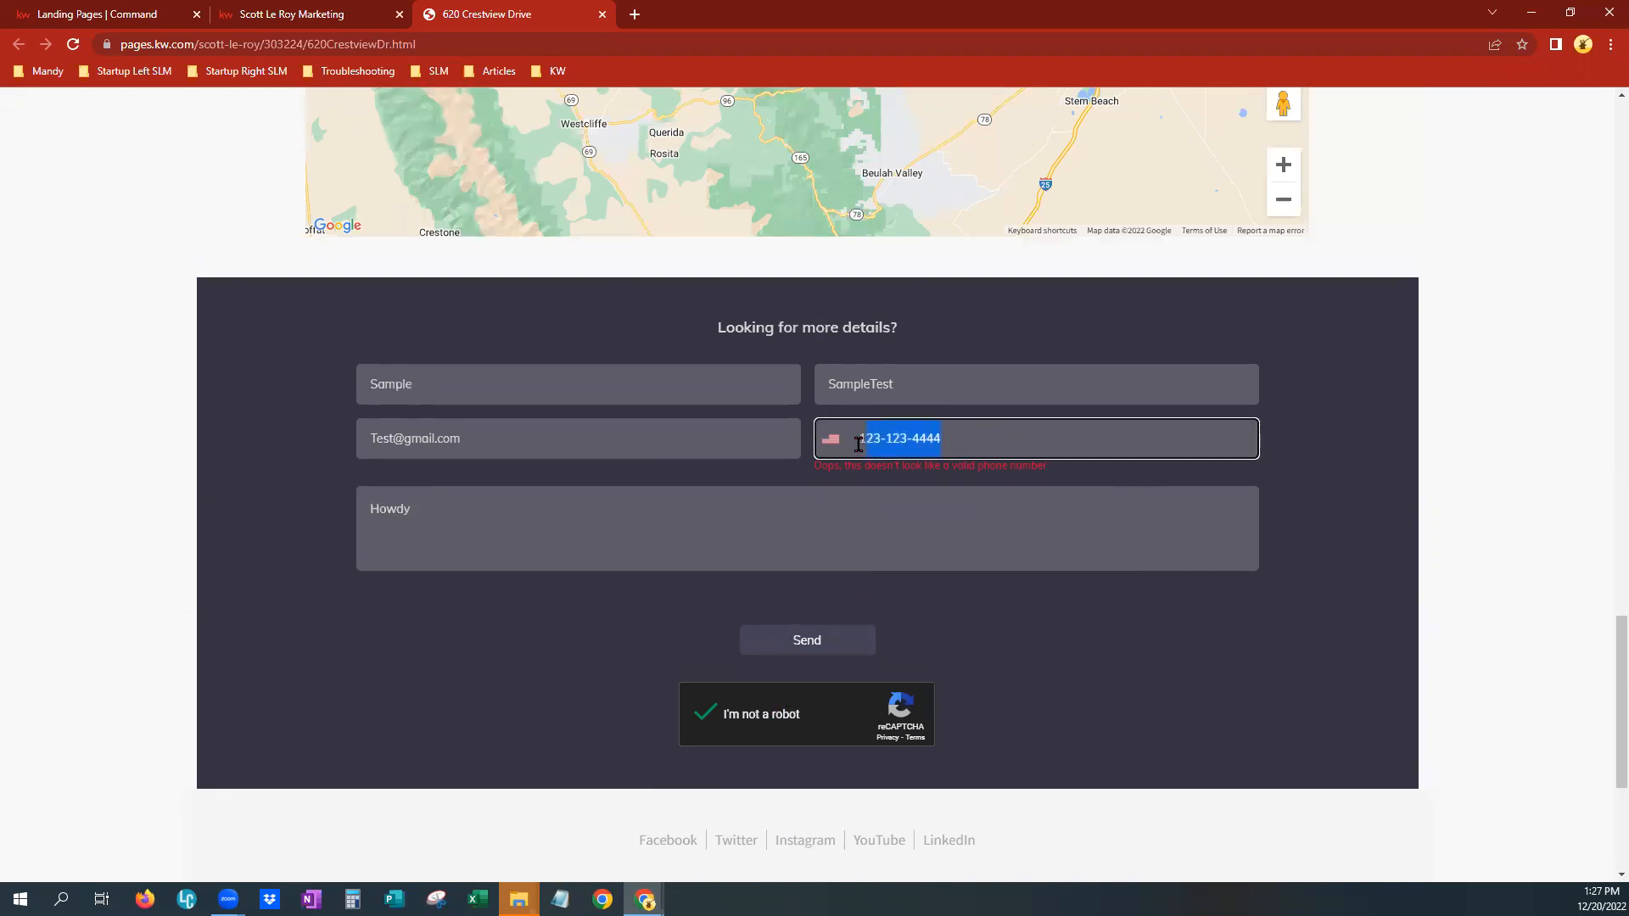
left_click(787, 625)
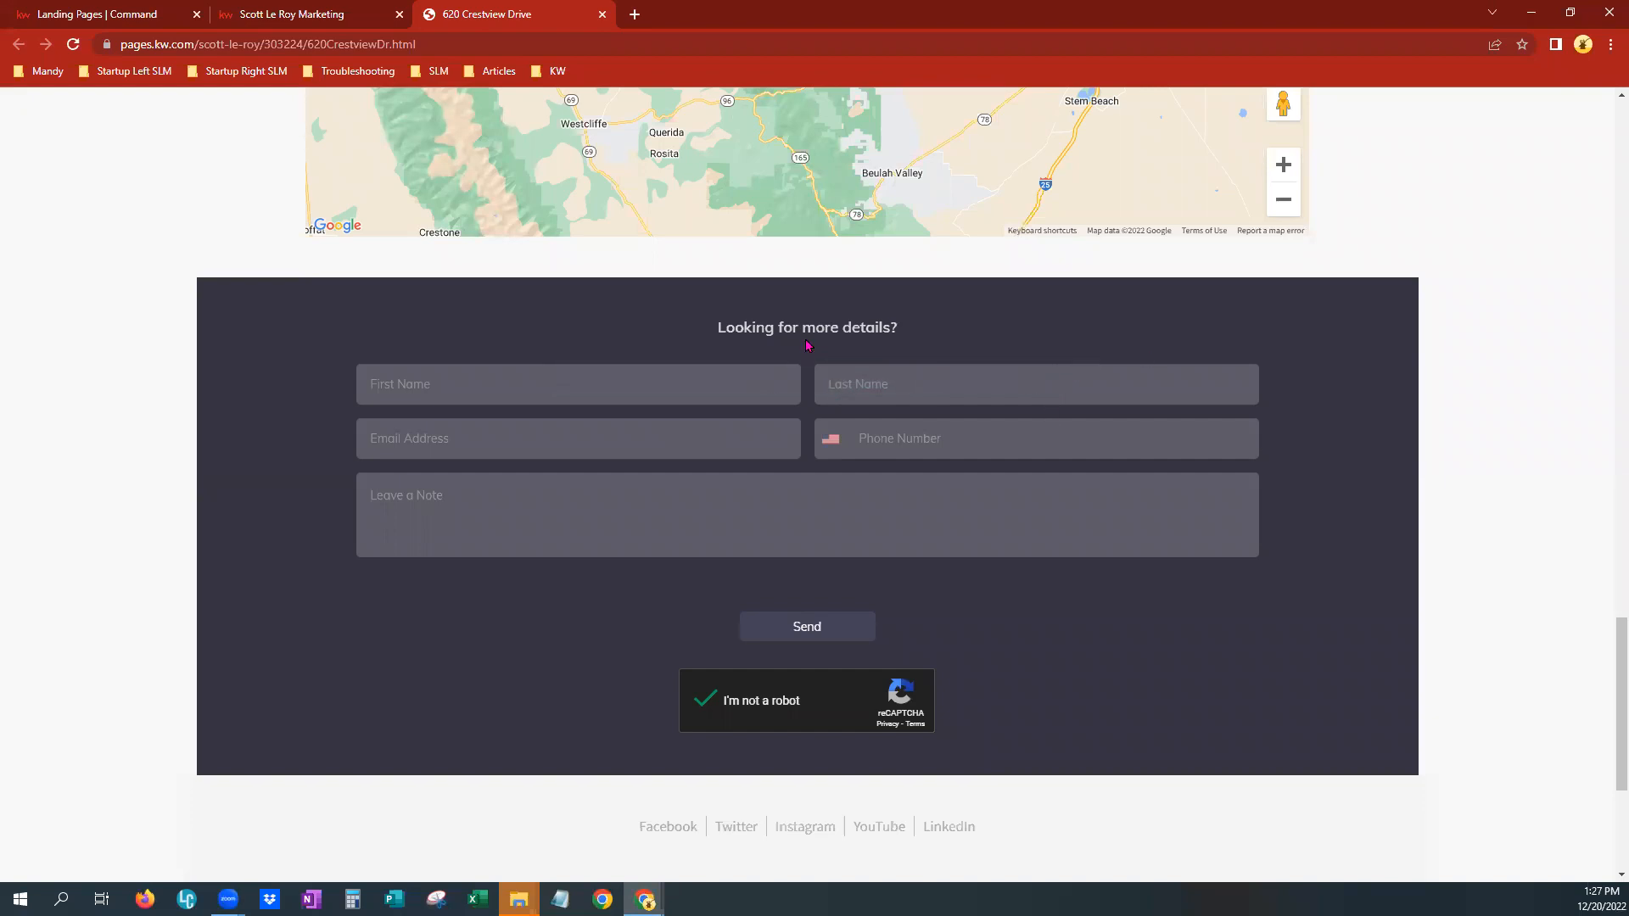
Switch to the Command tab, open Contacts and review the contact list's tag filter
left_click(100, 14)
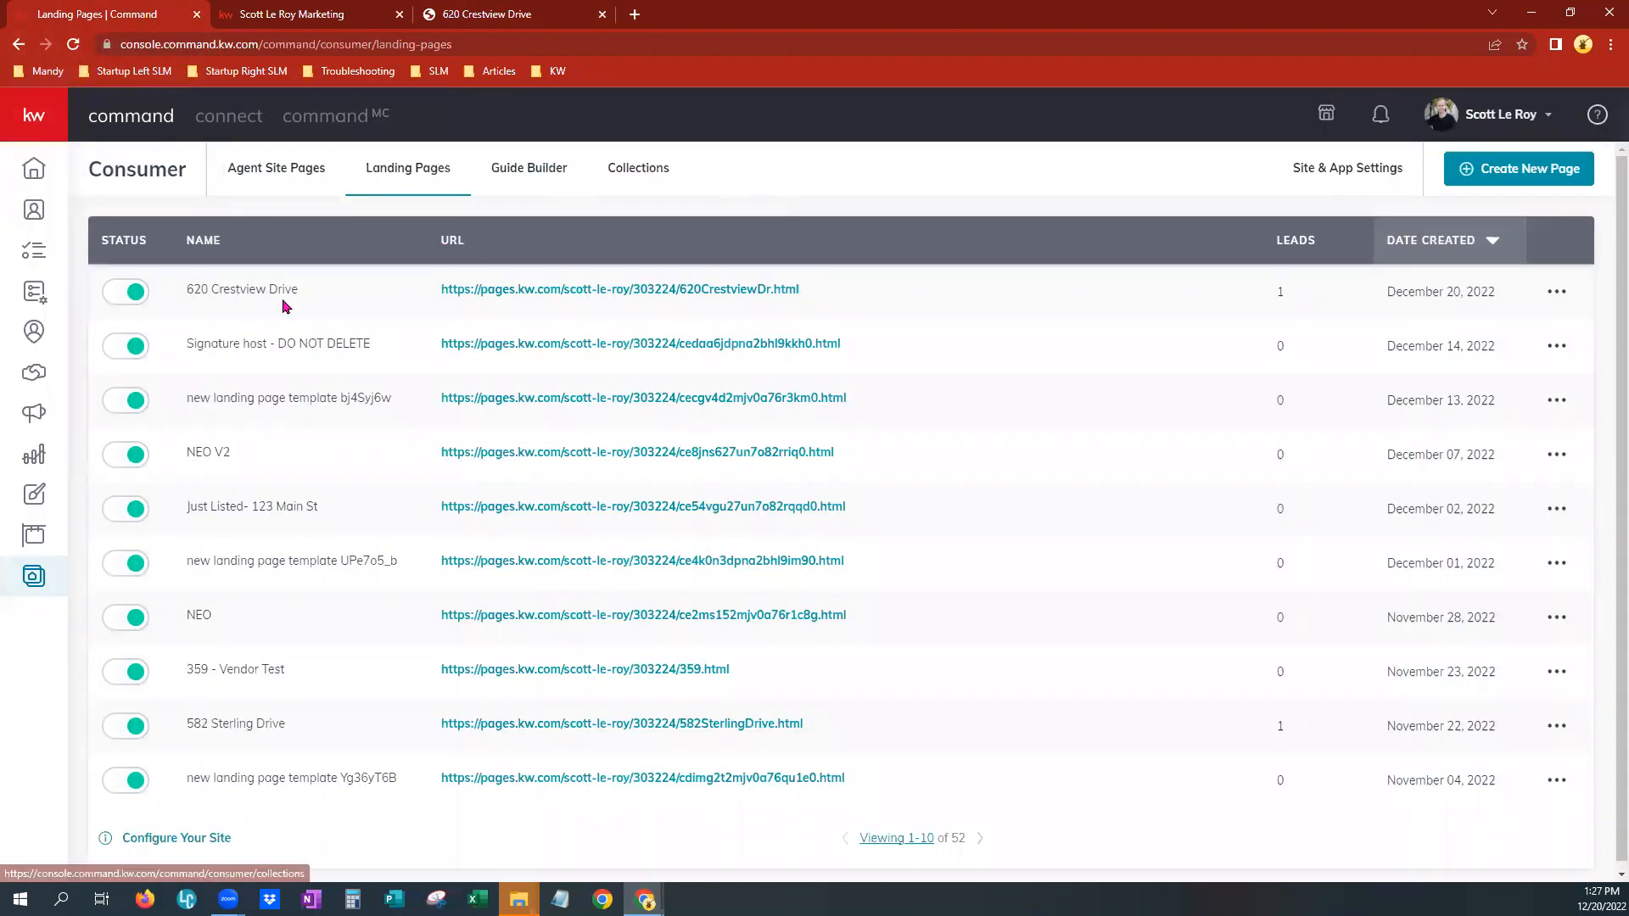
left_click(33, 212)
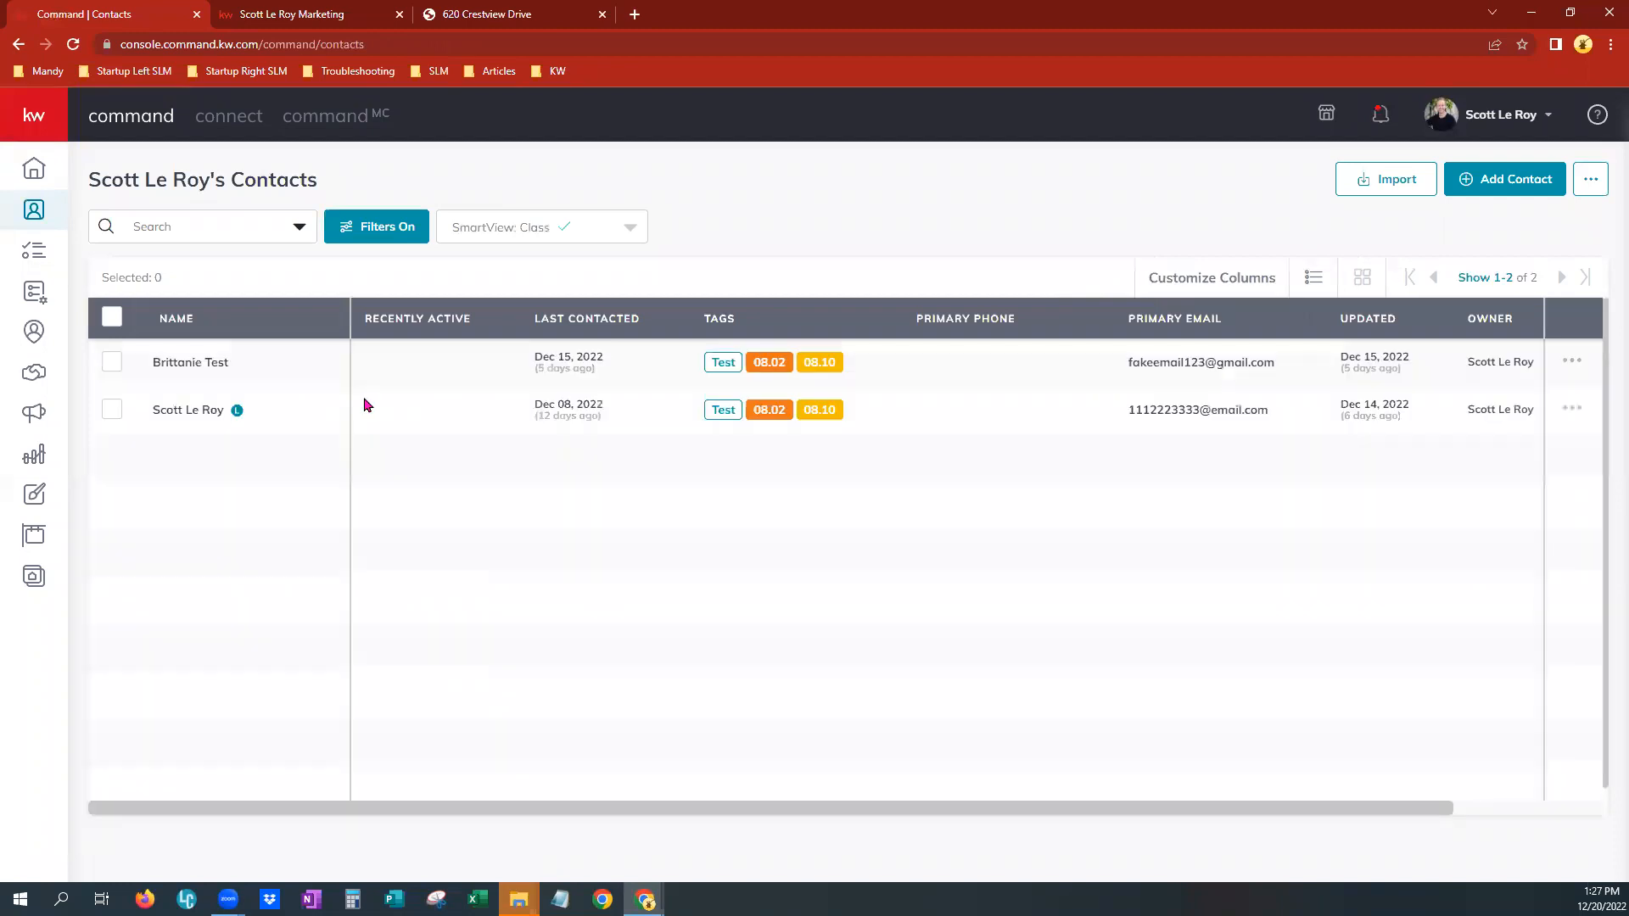
left_click(365, 229)
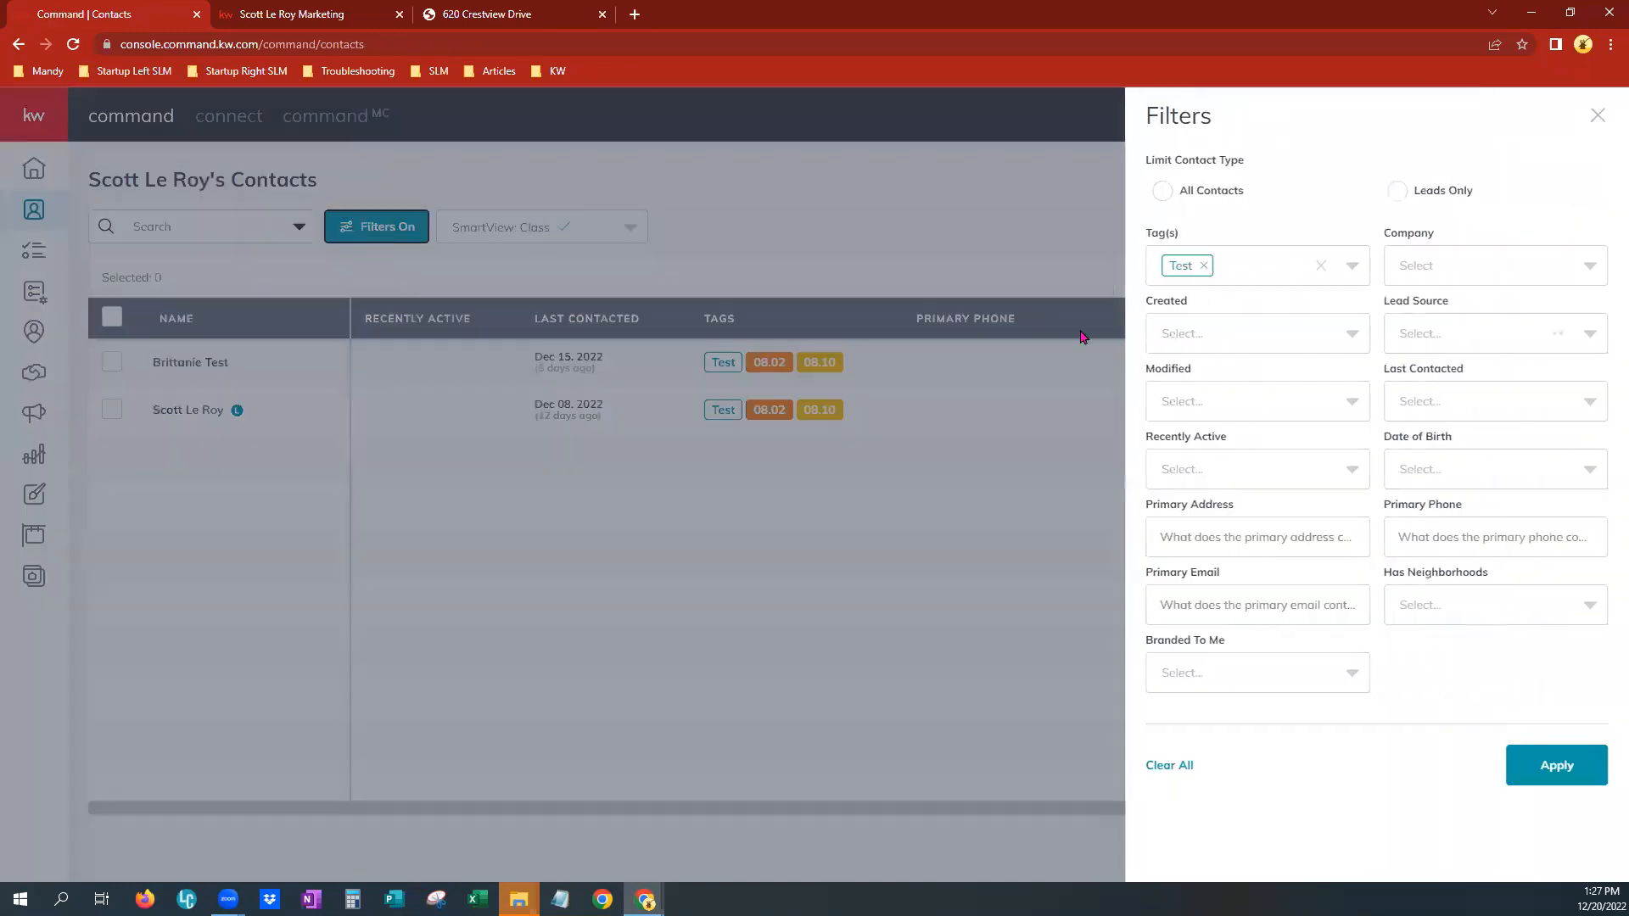
left_click(1272, 267)
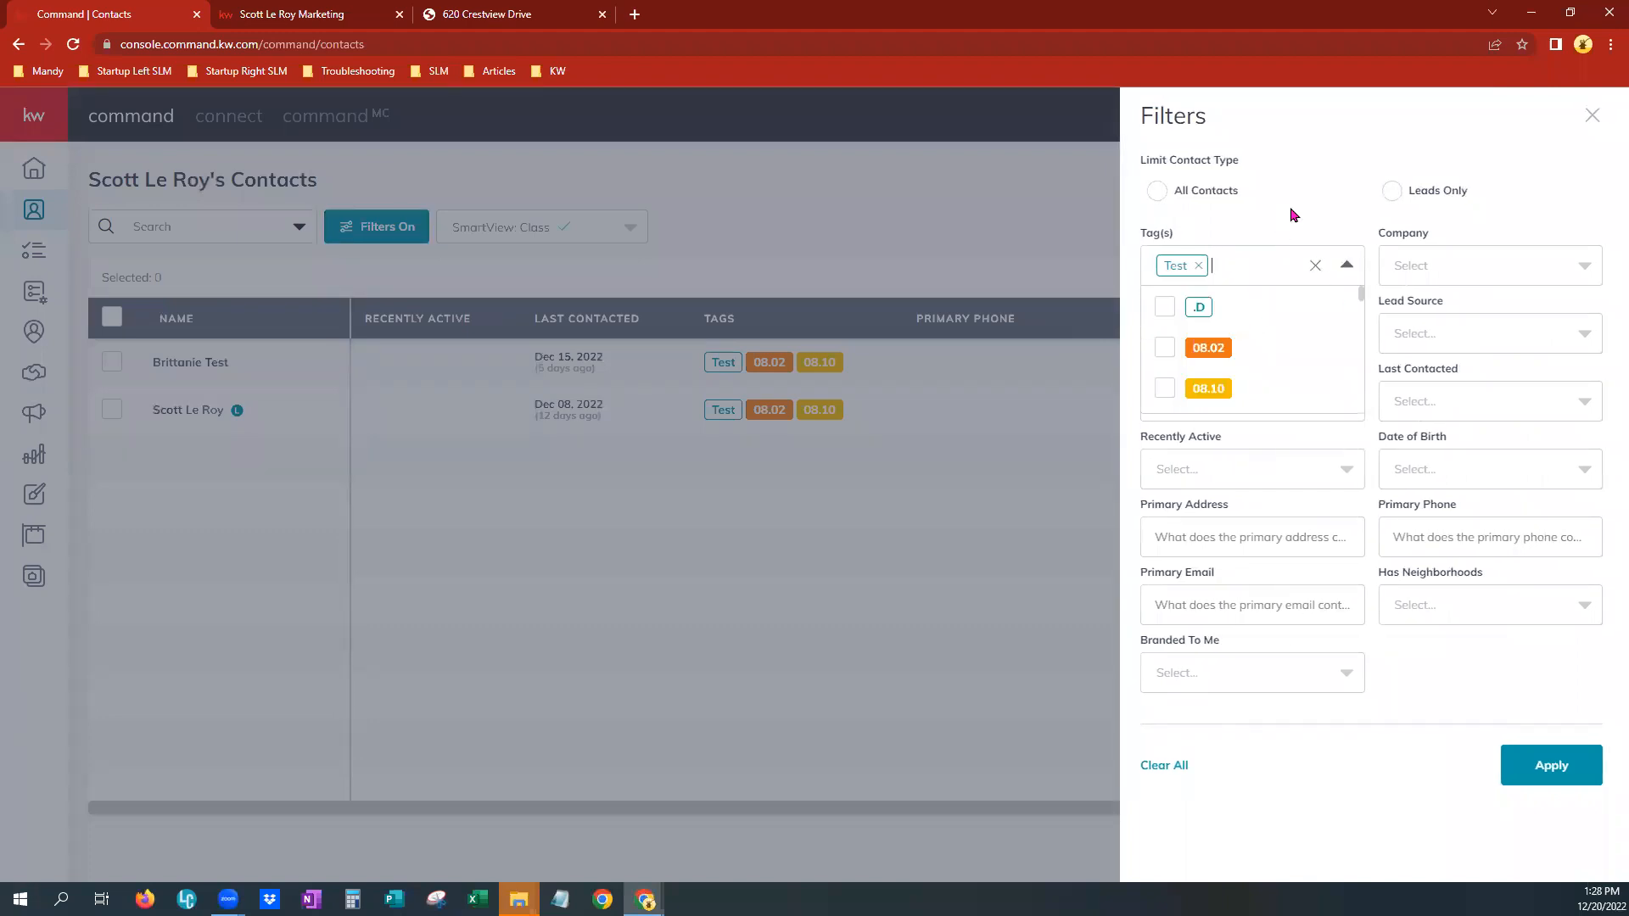
left_click(889, 216)
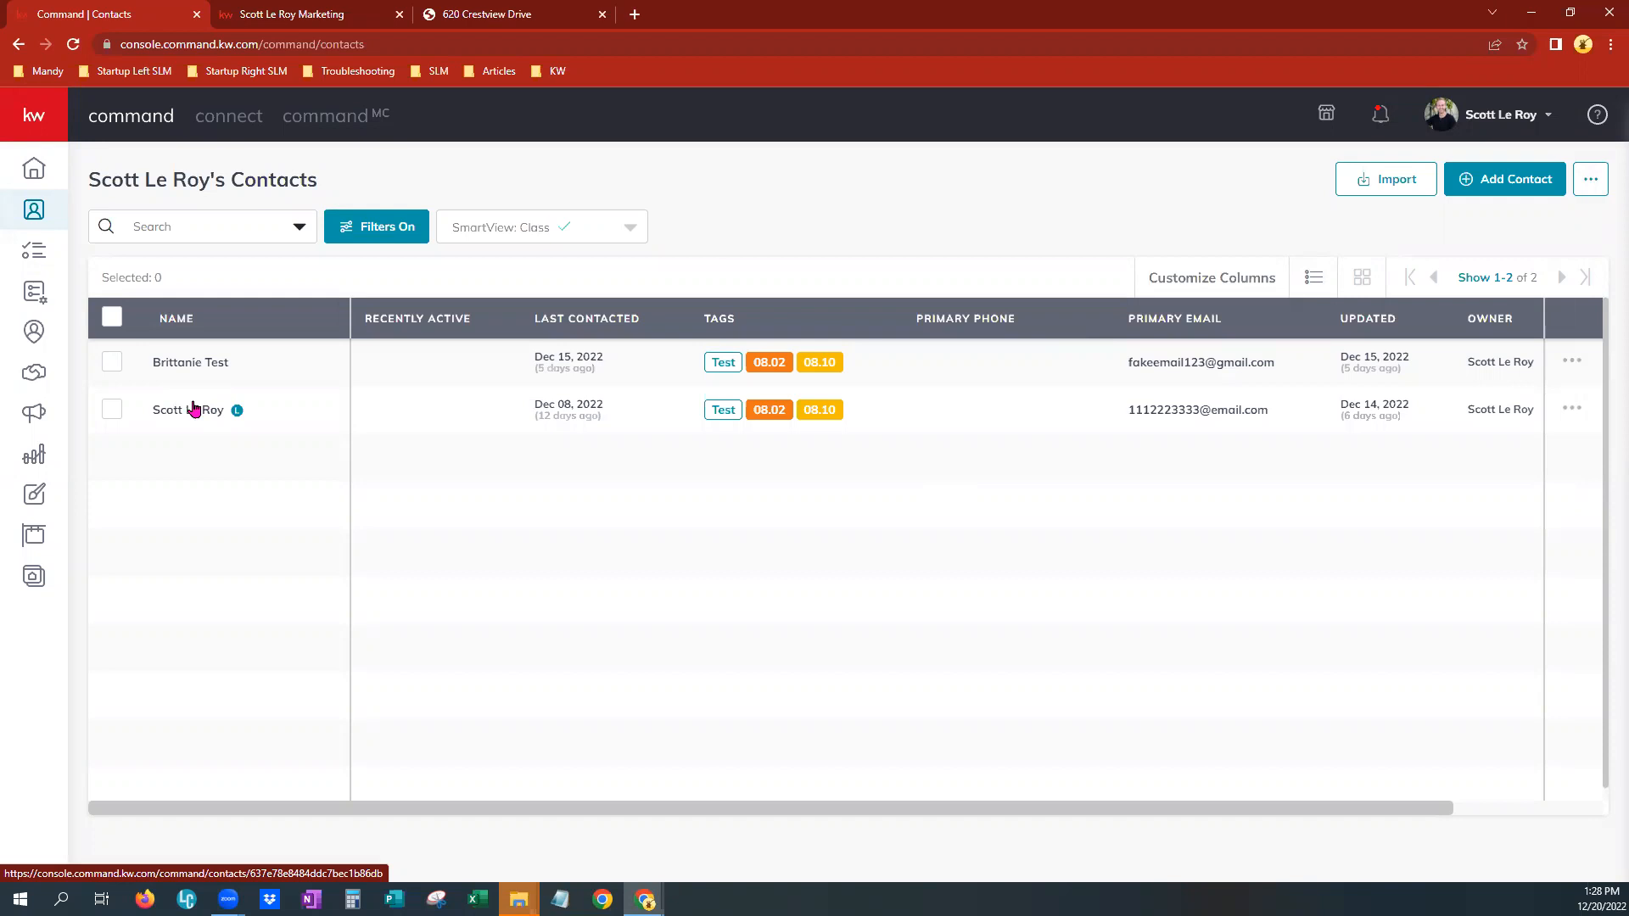
Open the agent's own contact record and scroll through its activity timeline
mouse_move(237, 414)
left_click(206, 416)
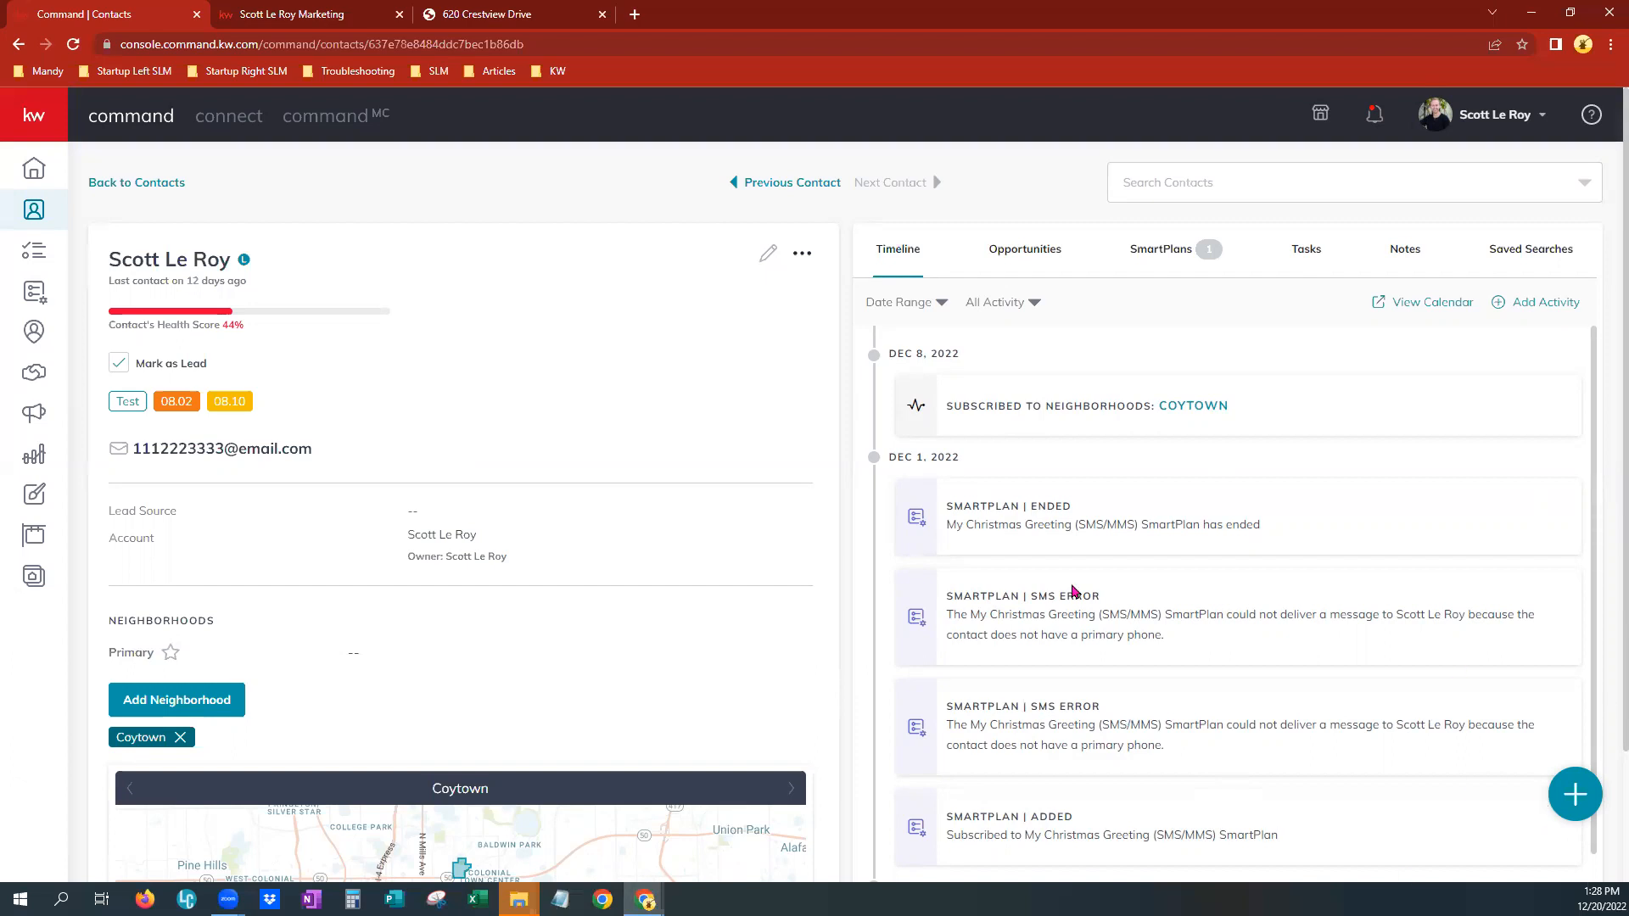
scroll(1136, 816, "down", 3)
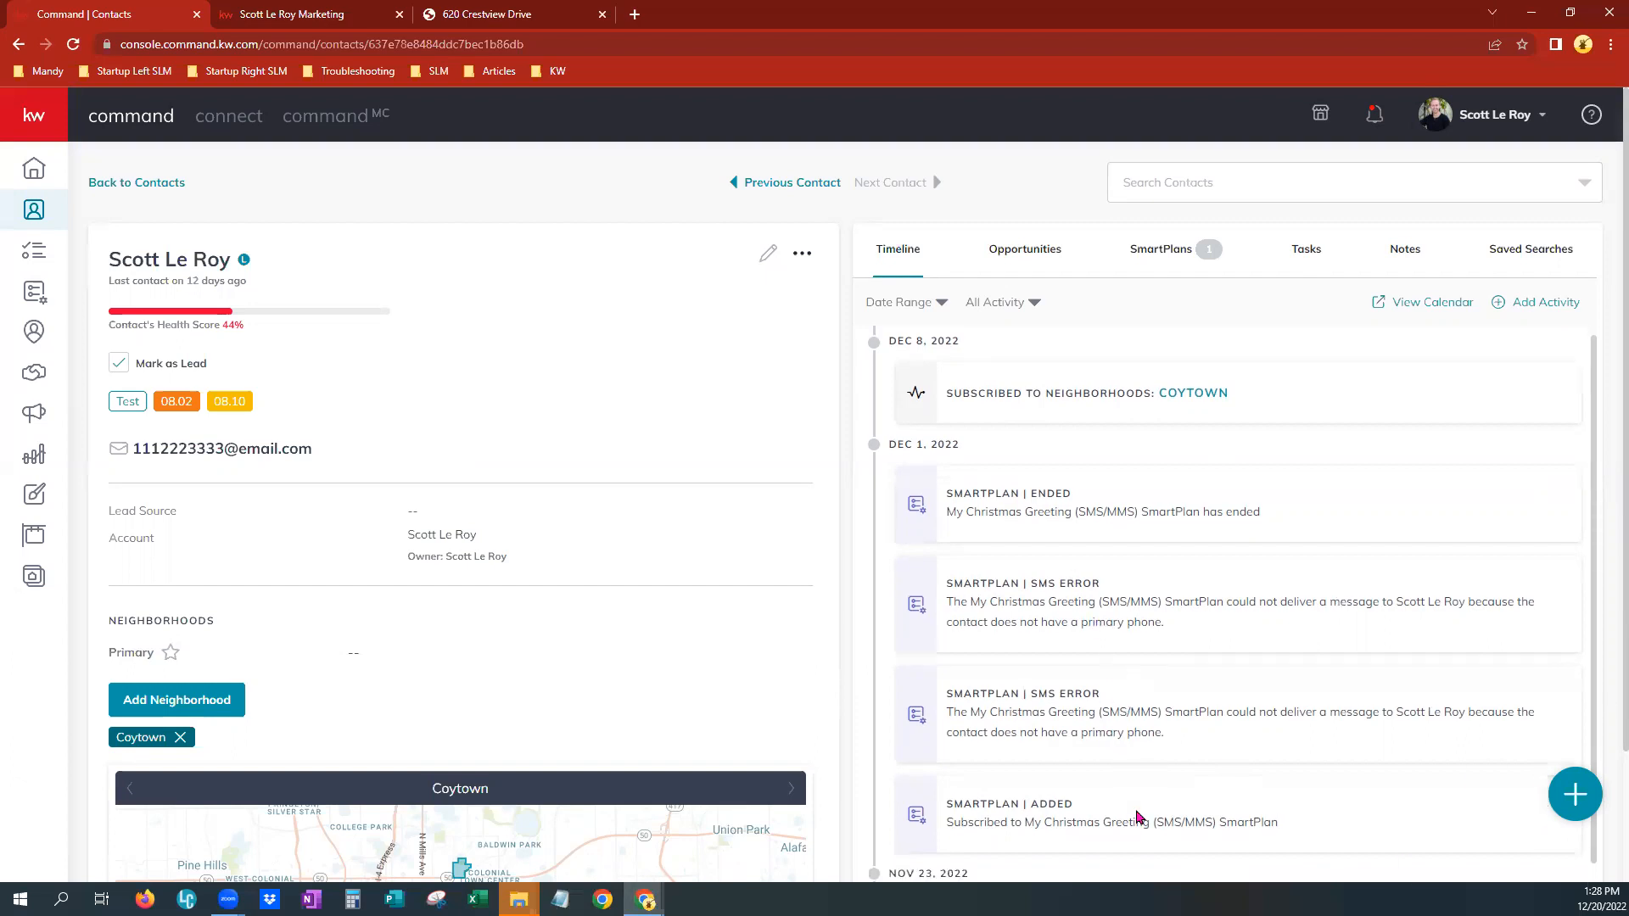
scroll(1134, 764, "down", 2)
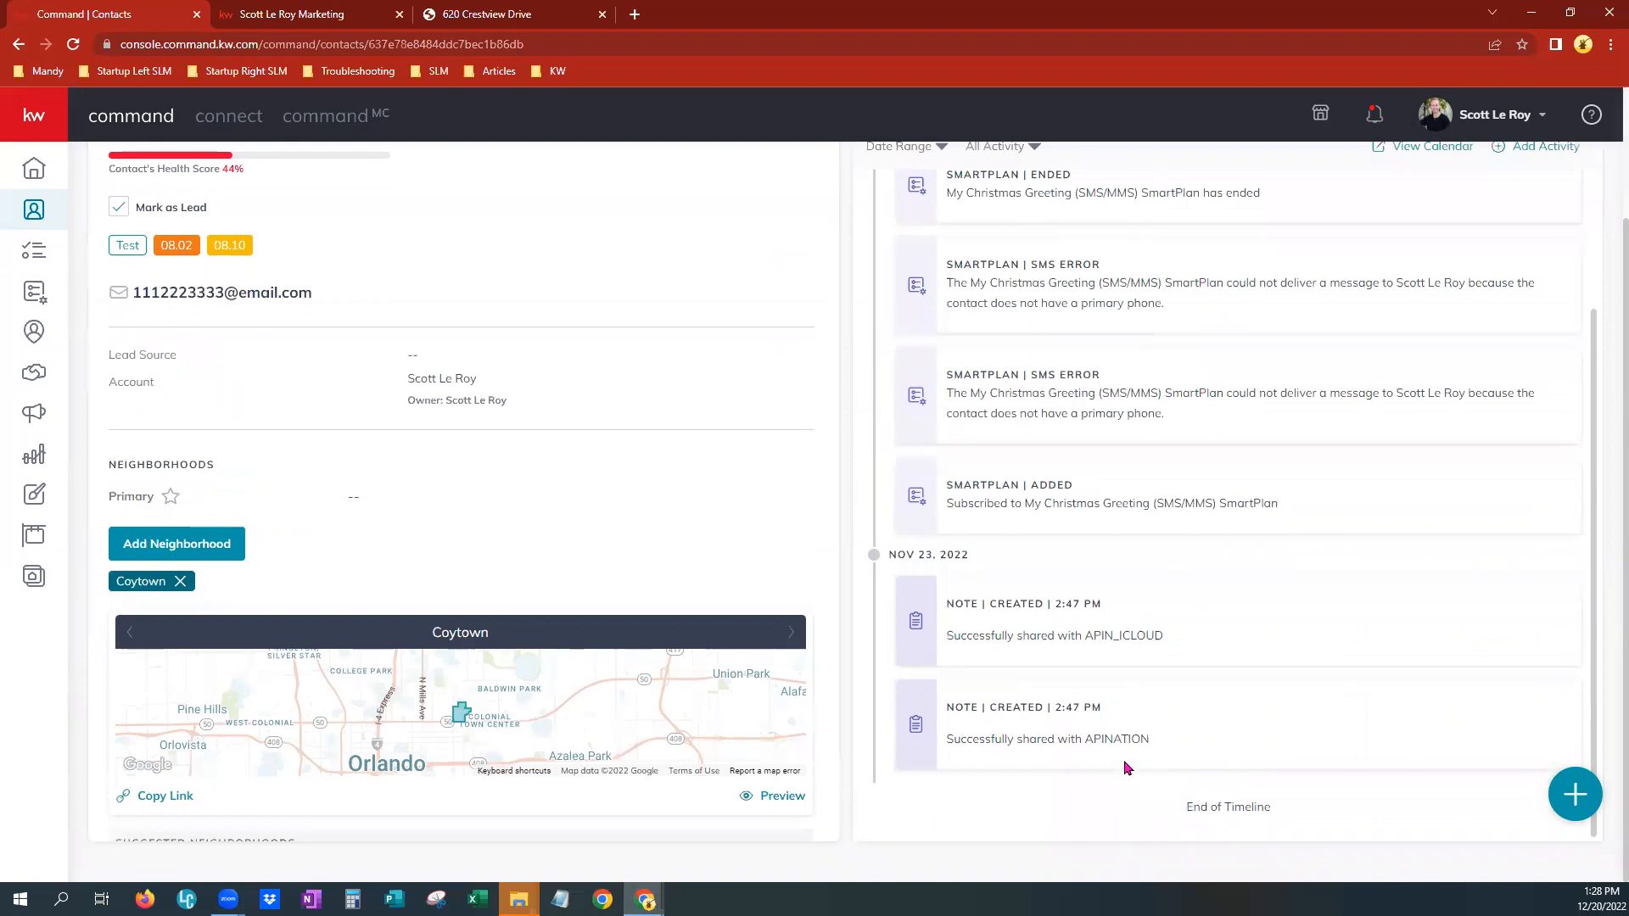
scroll(1124, 760, "up", 2)
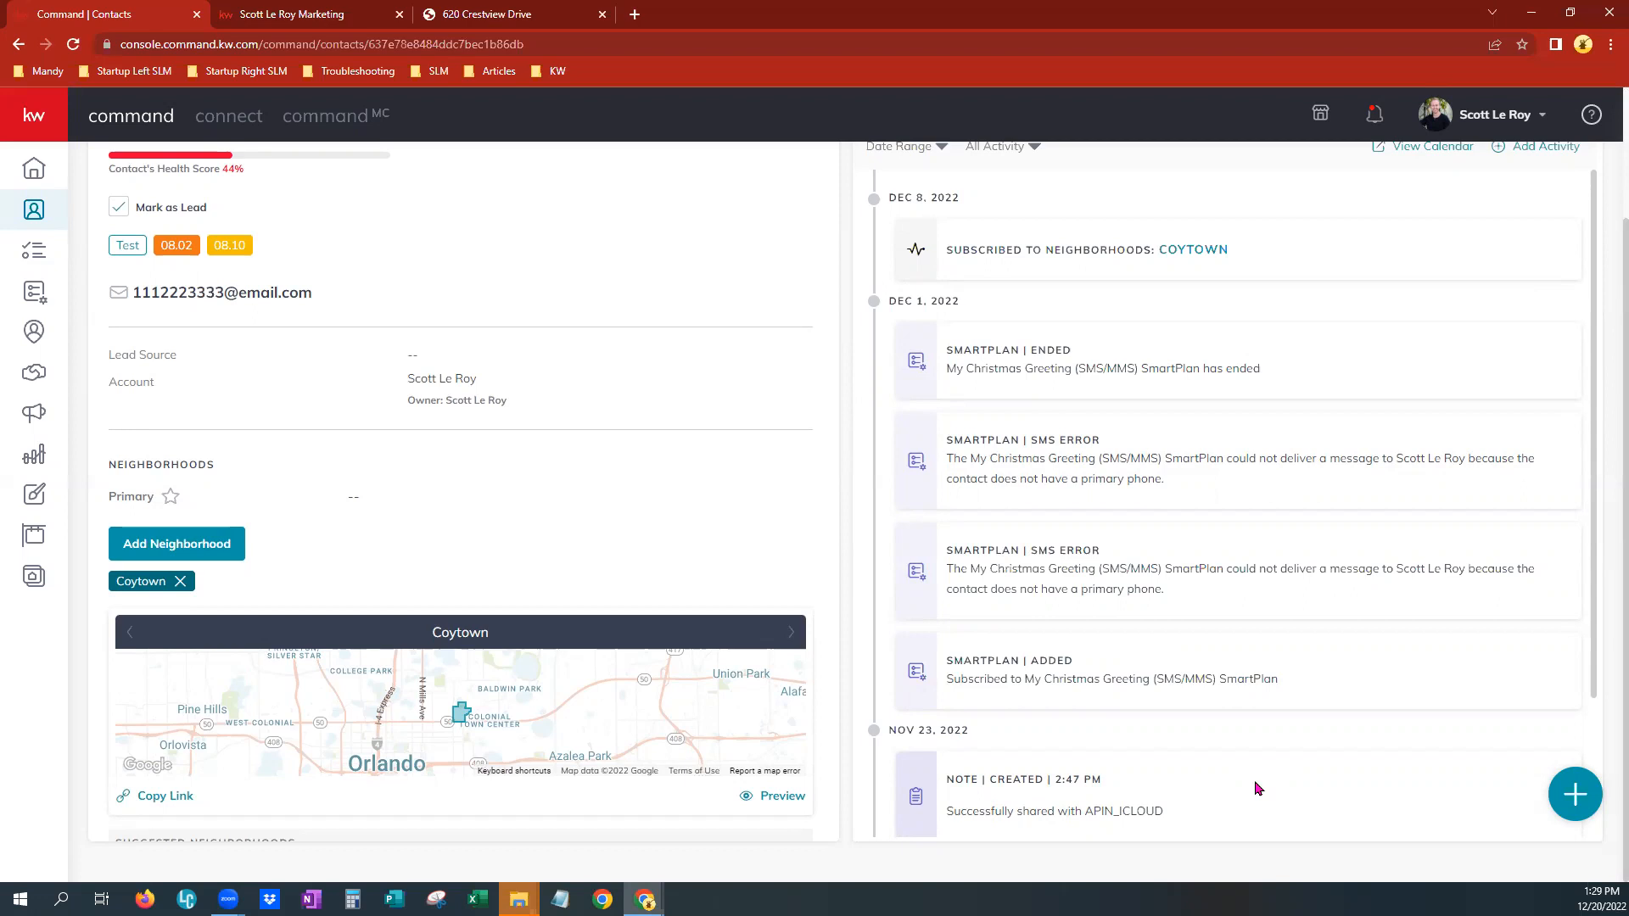
scroll(1118, 550, "up", 1)
scroll(1117, 549, "up", 2)
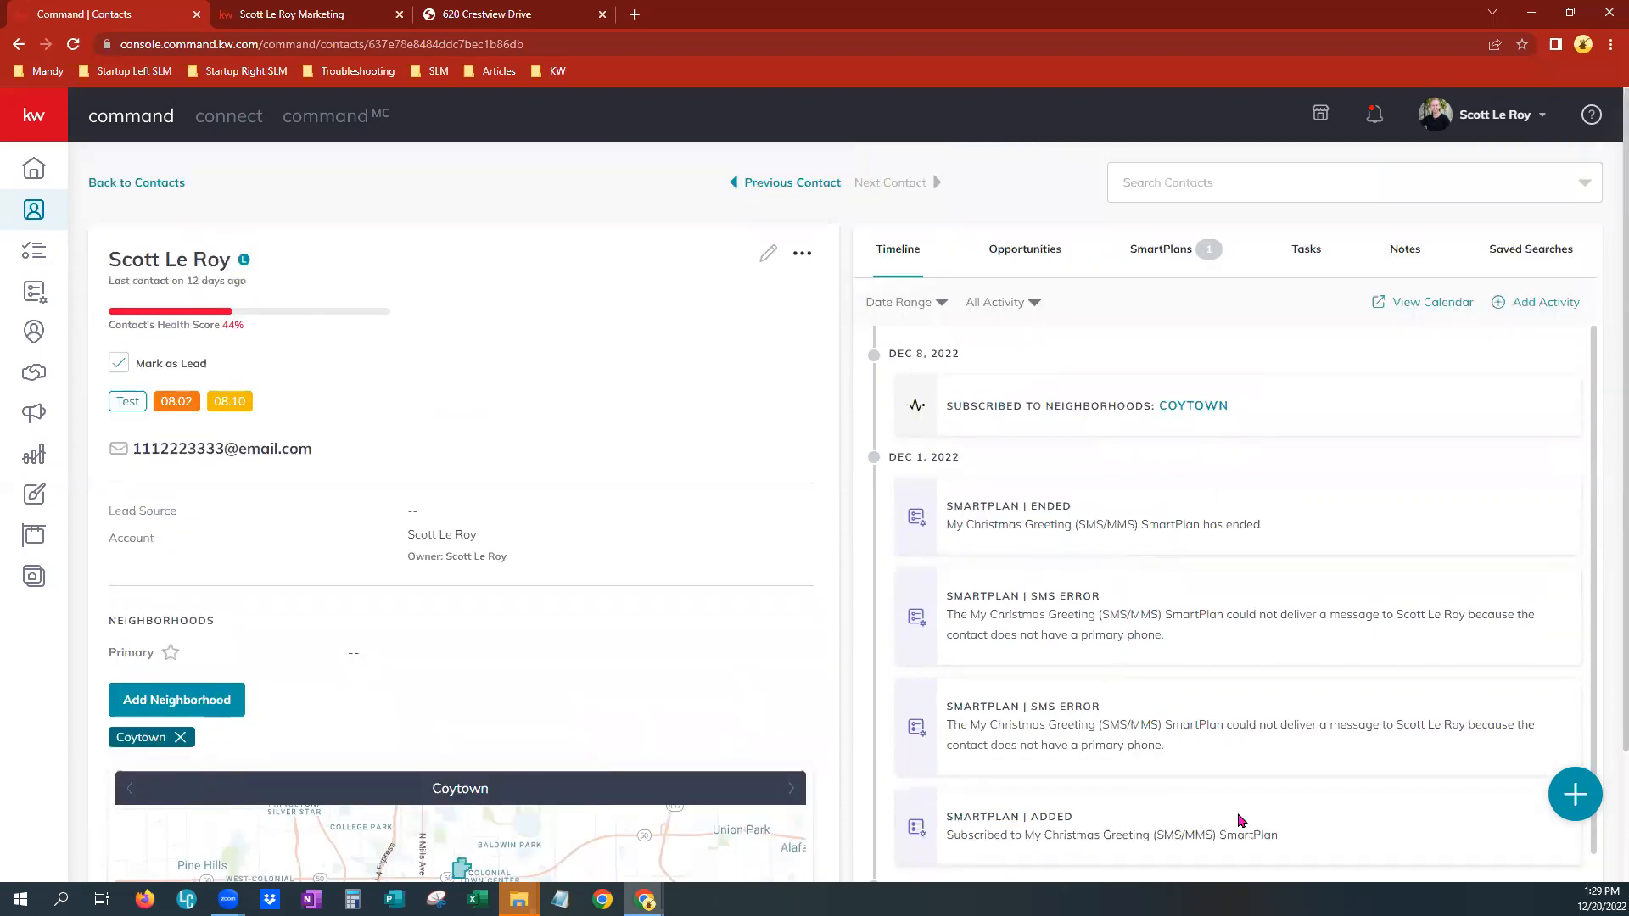
scroll(1240, 820, "down", 2)
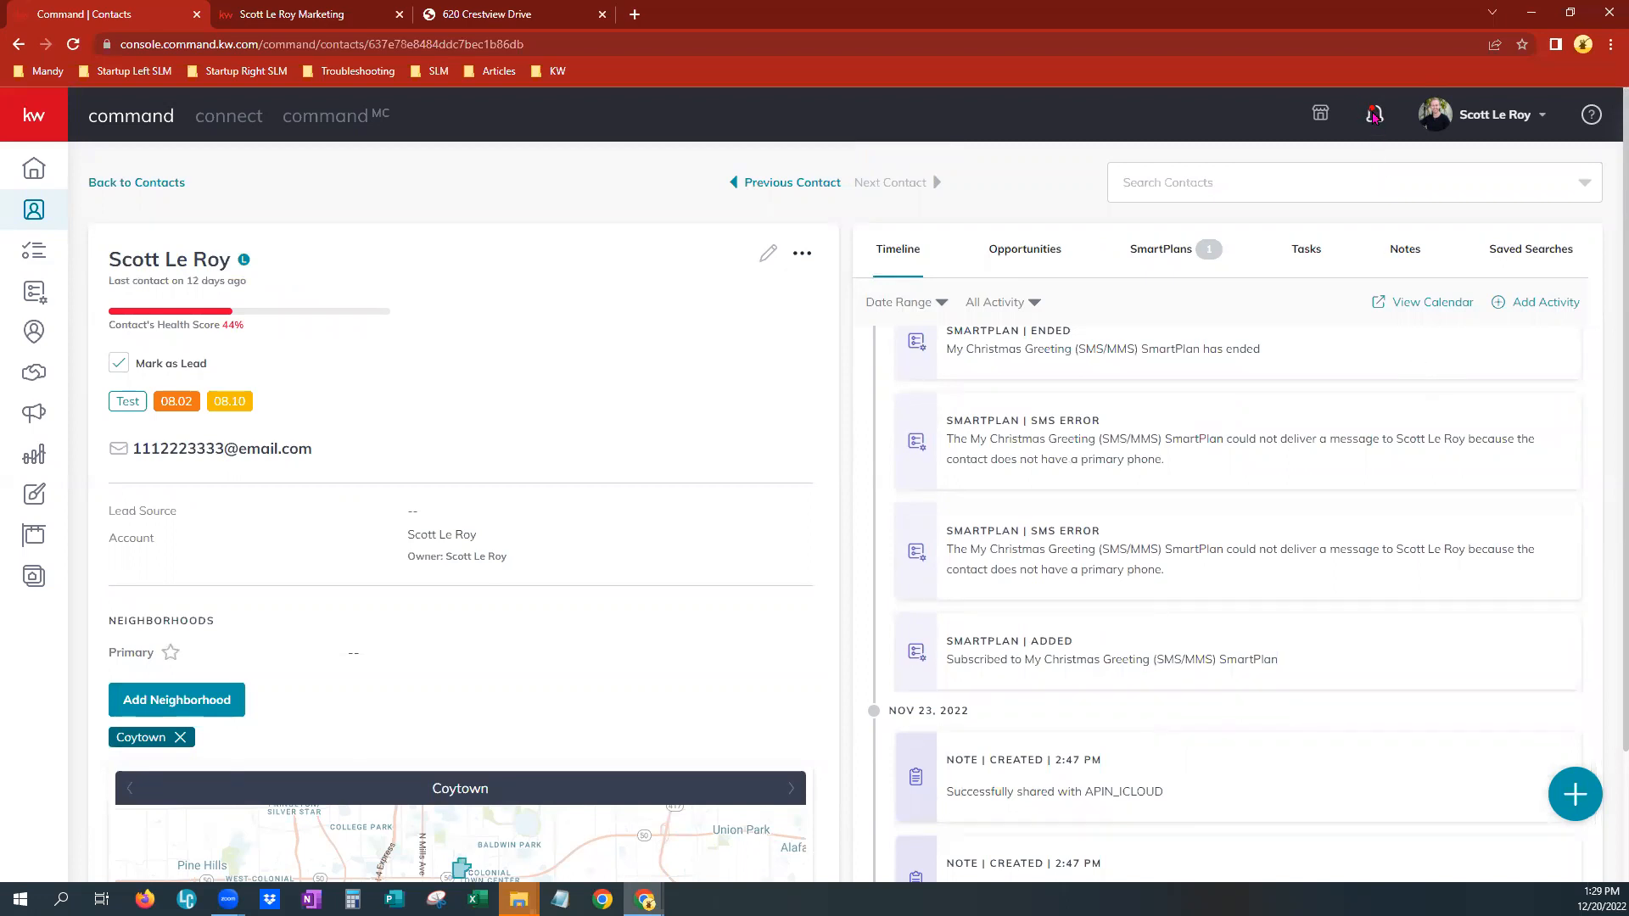
Open the new lead-form notification and review the captured lead's contact record and timeline notes
left_click(1375, 116)
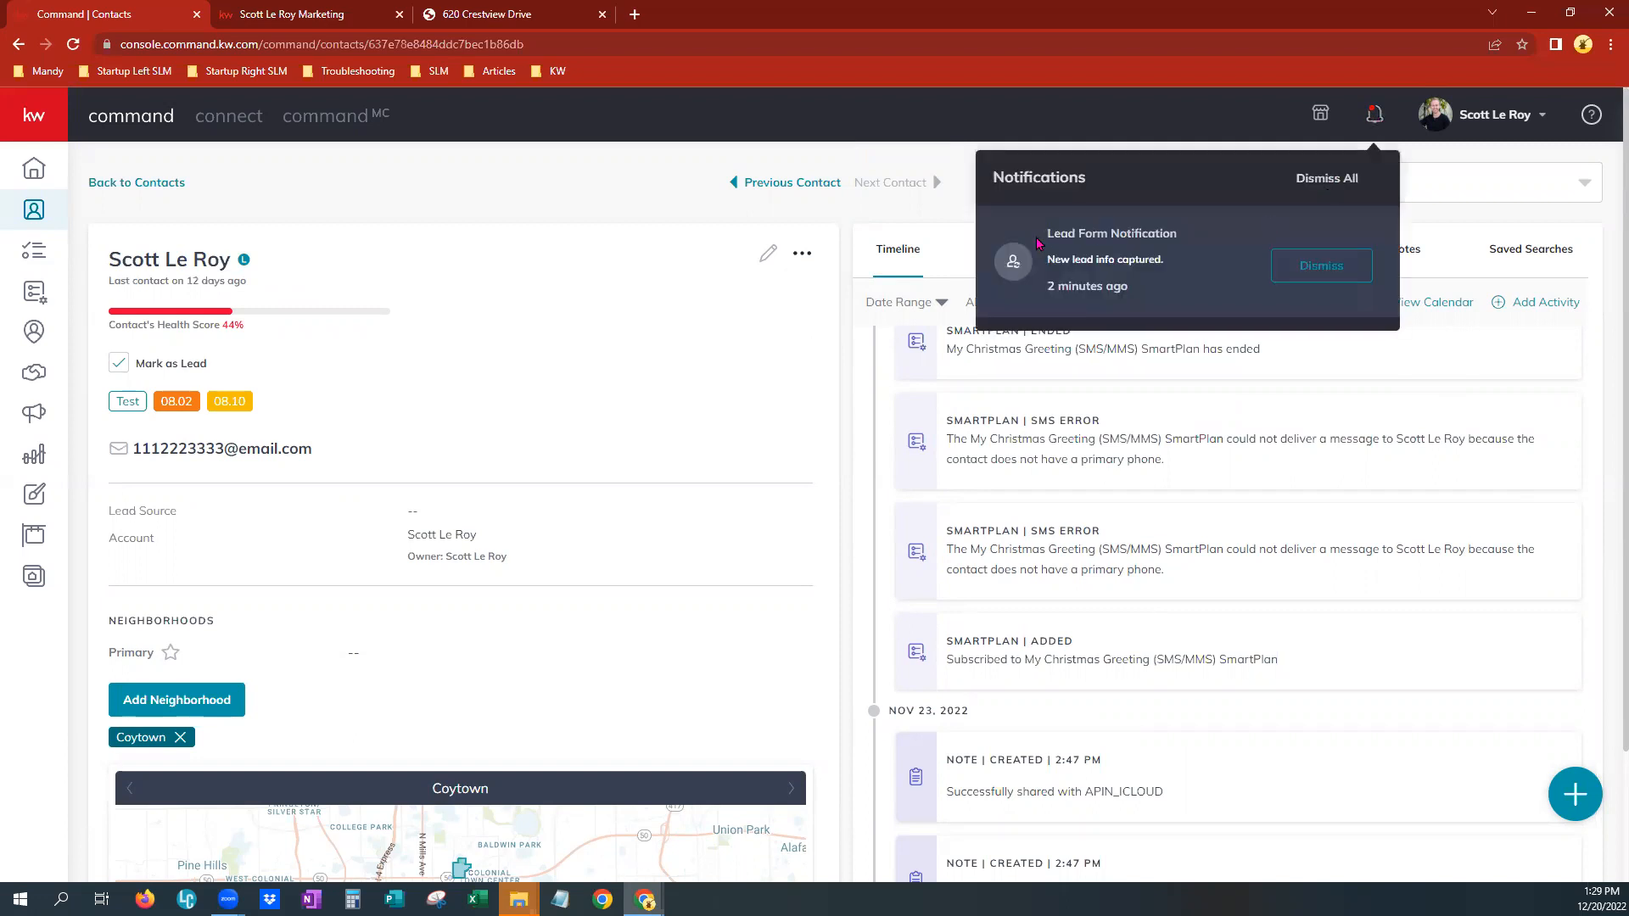
left_click(1141, 269)
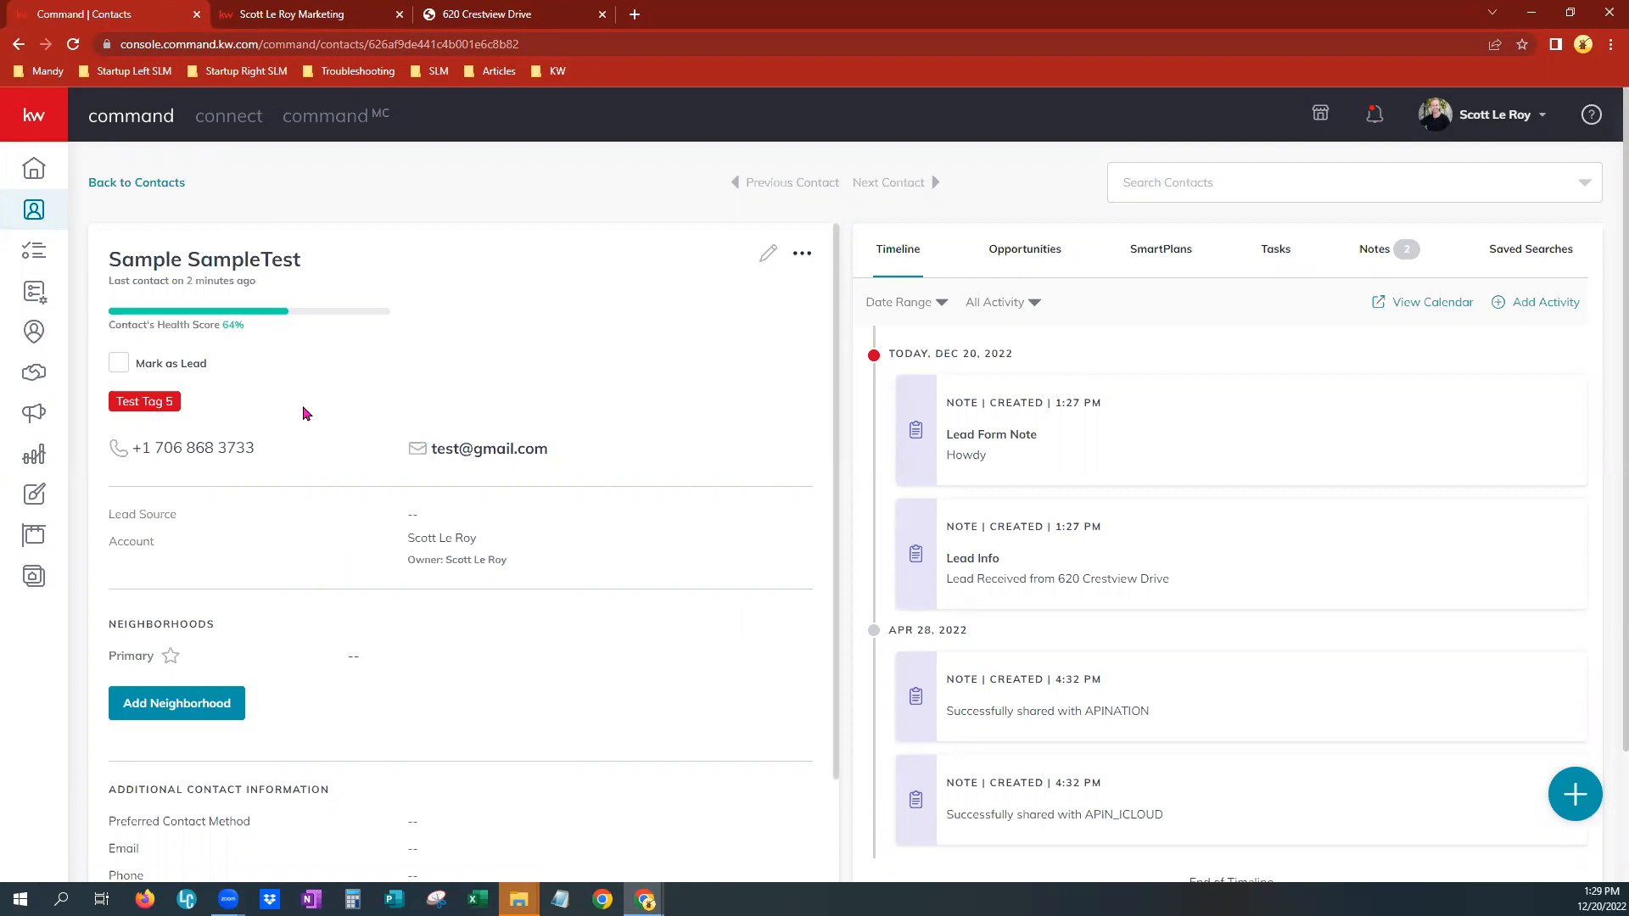
left_click_drag(121, 259, 291, 260)
left_click_drag(114, 282, 260, 289)
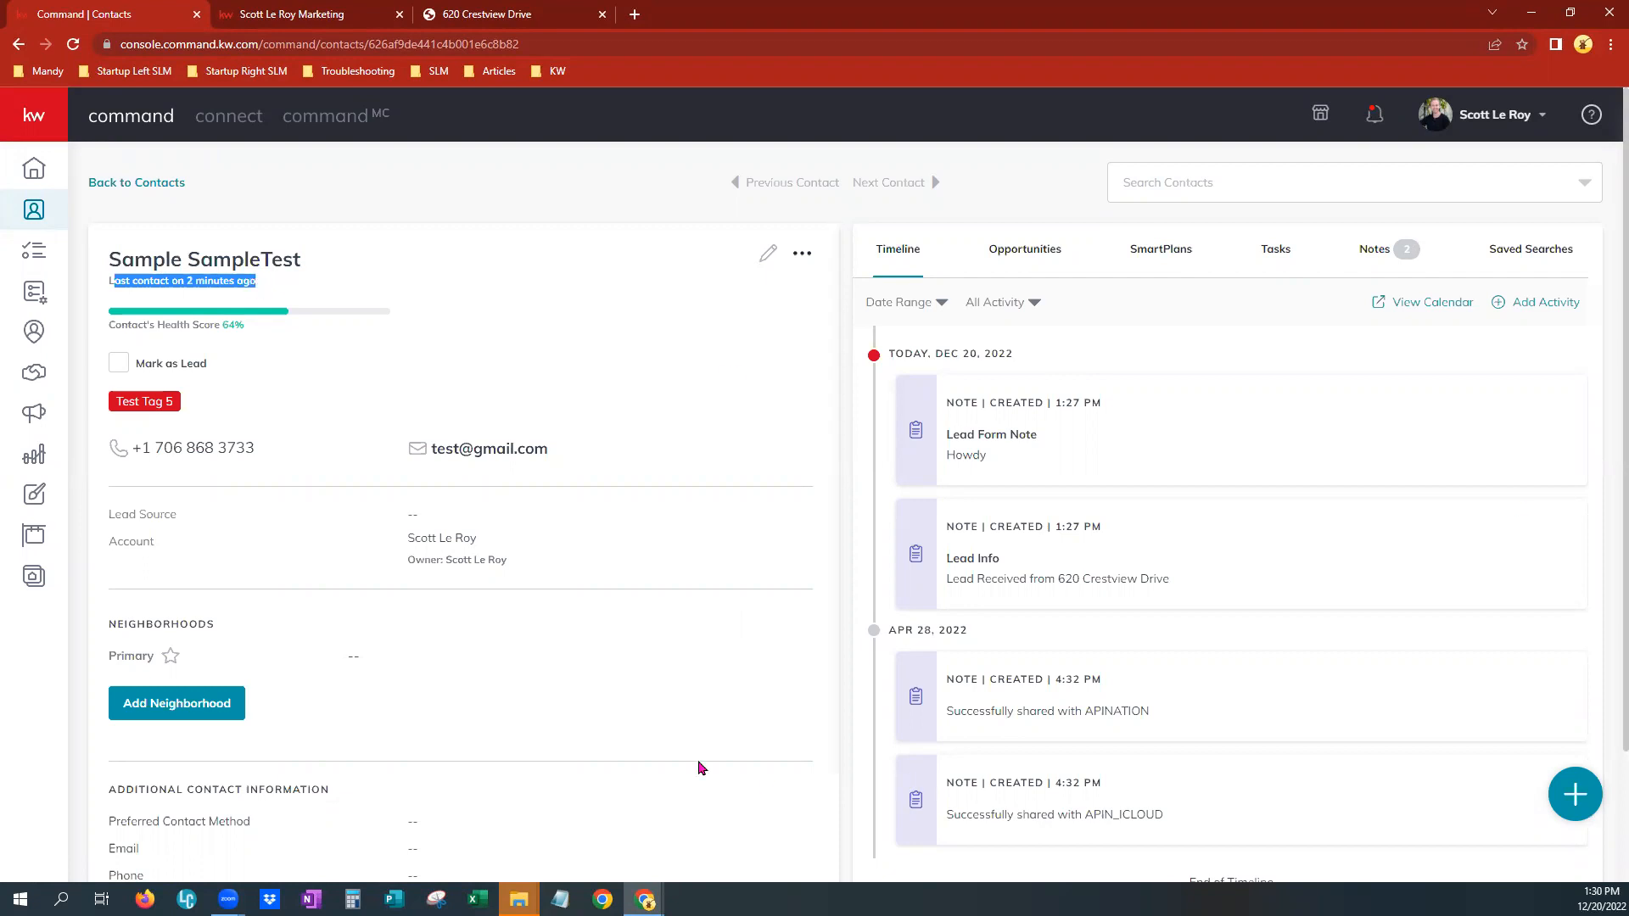
scroll(1111, 714, "down", 2)
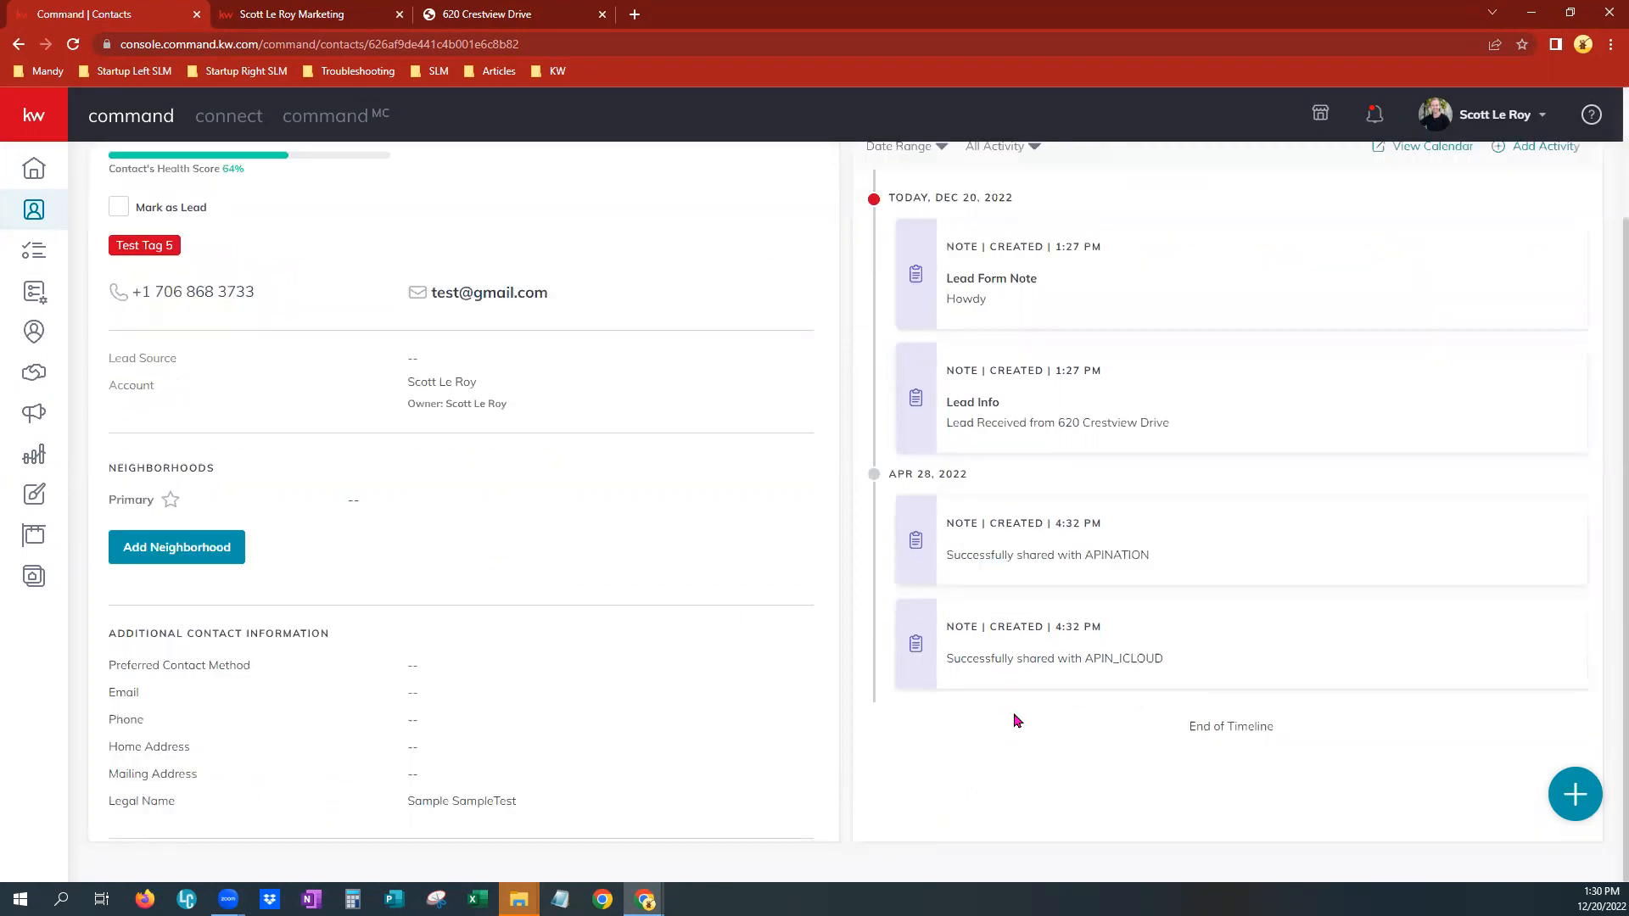
scroll(997, 724, "up", 2)
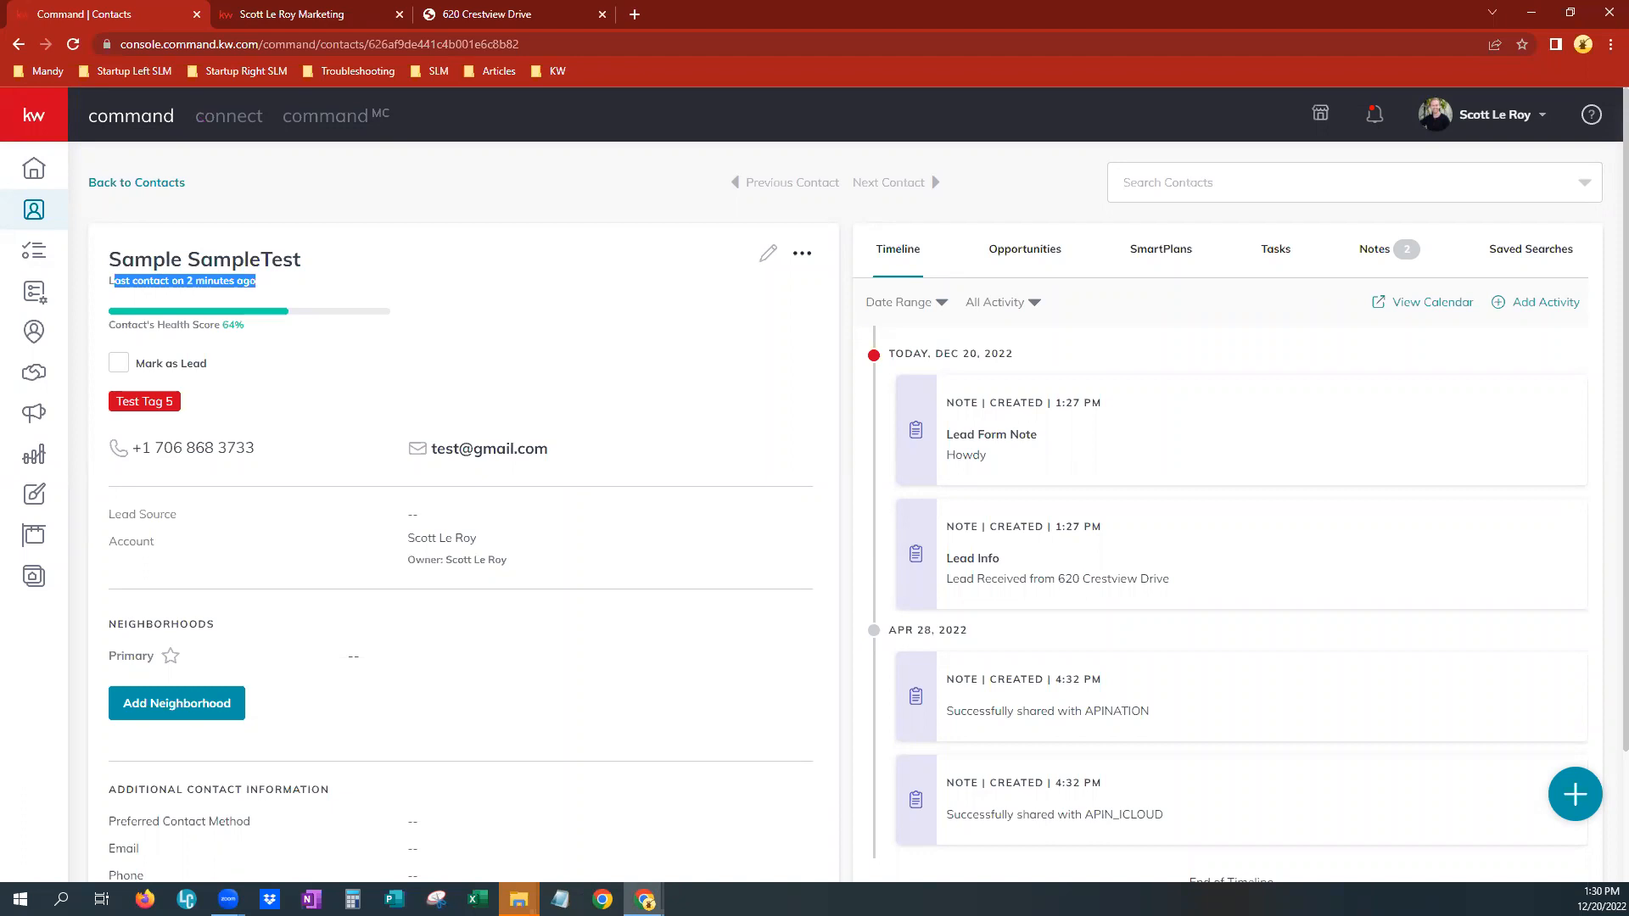
Return to the published landing page tab, reload it and scroll to the lead form
left_click(489, 14)
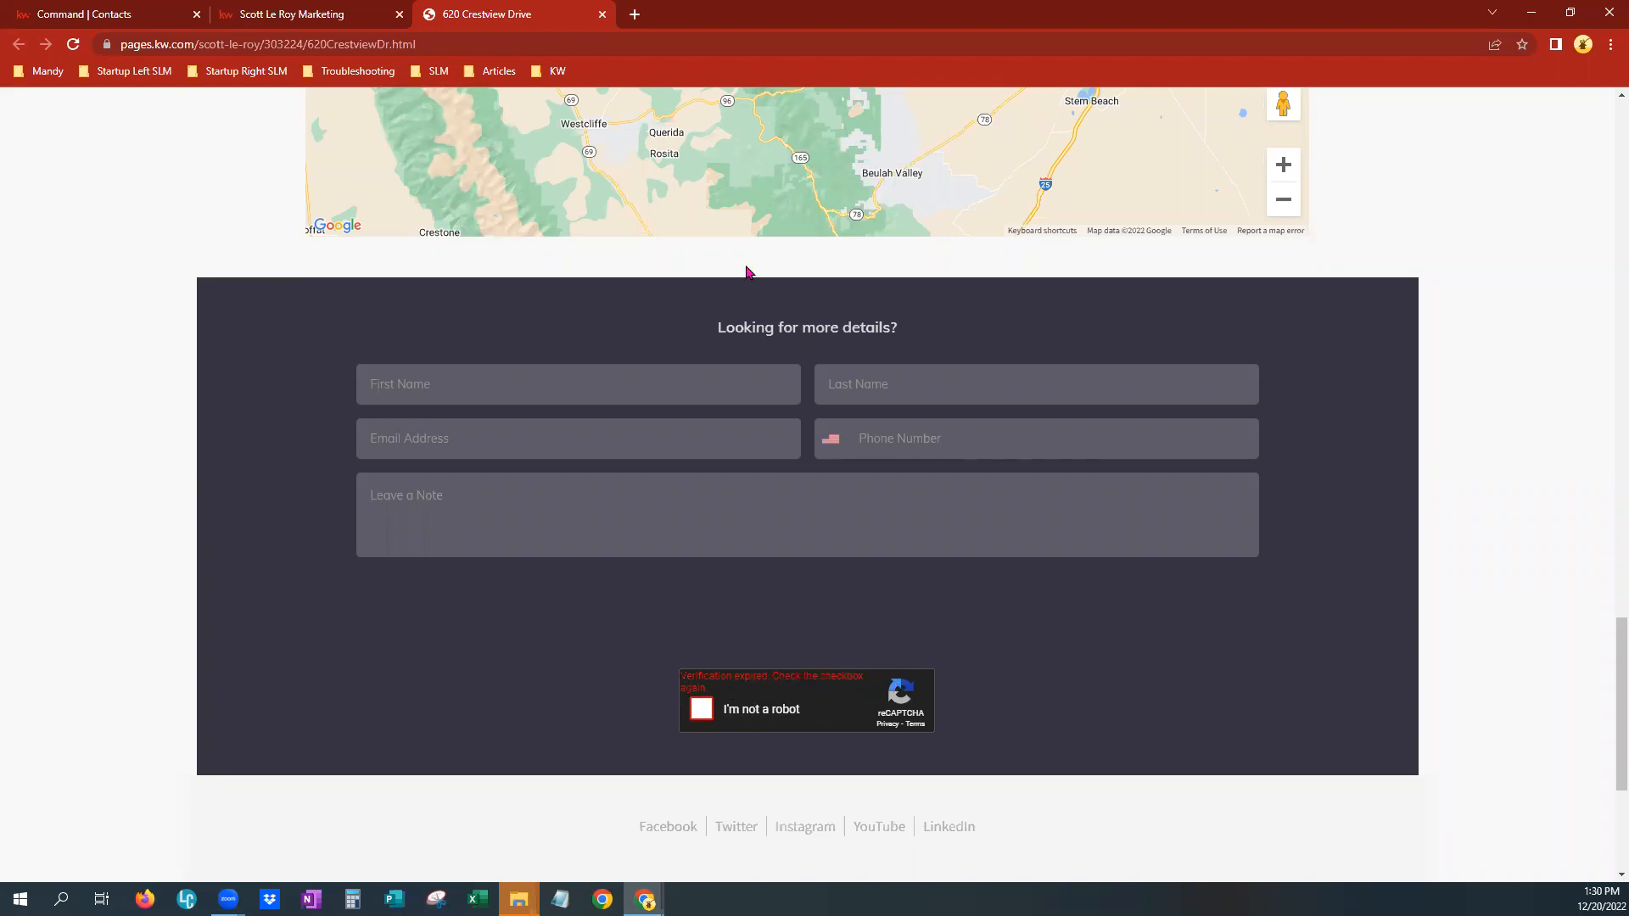
key("F5")
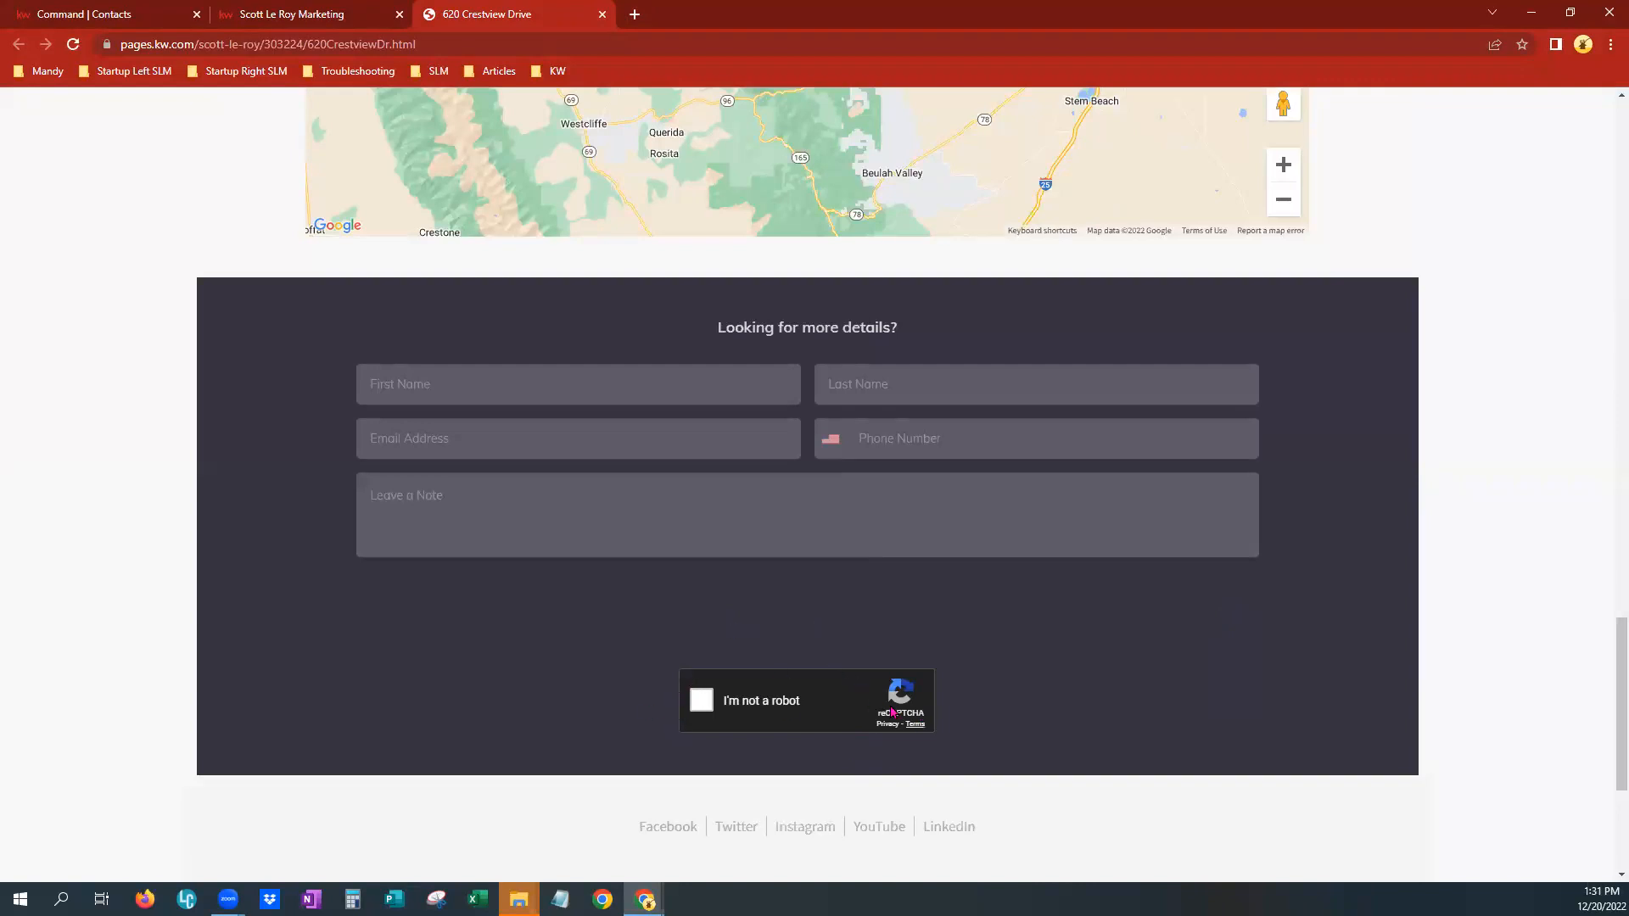
scroll(1191, 712, "down", 2)
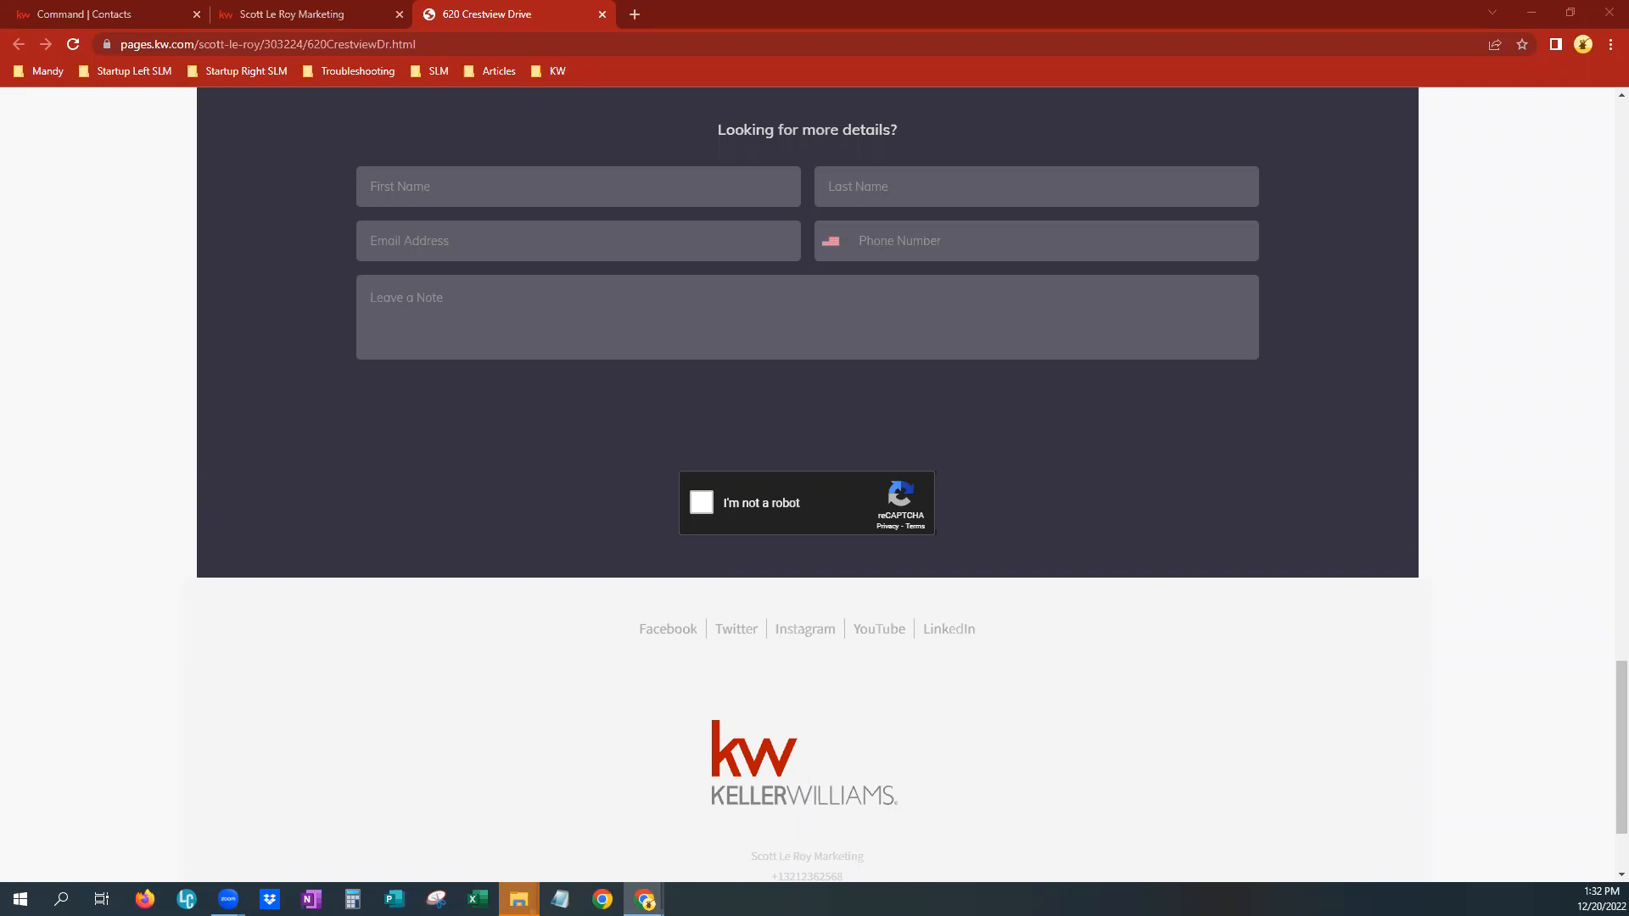
Open the Campaigns dashboard in Command, and return to the published landing page tab
left_click(83, 12)
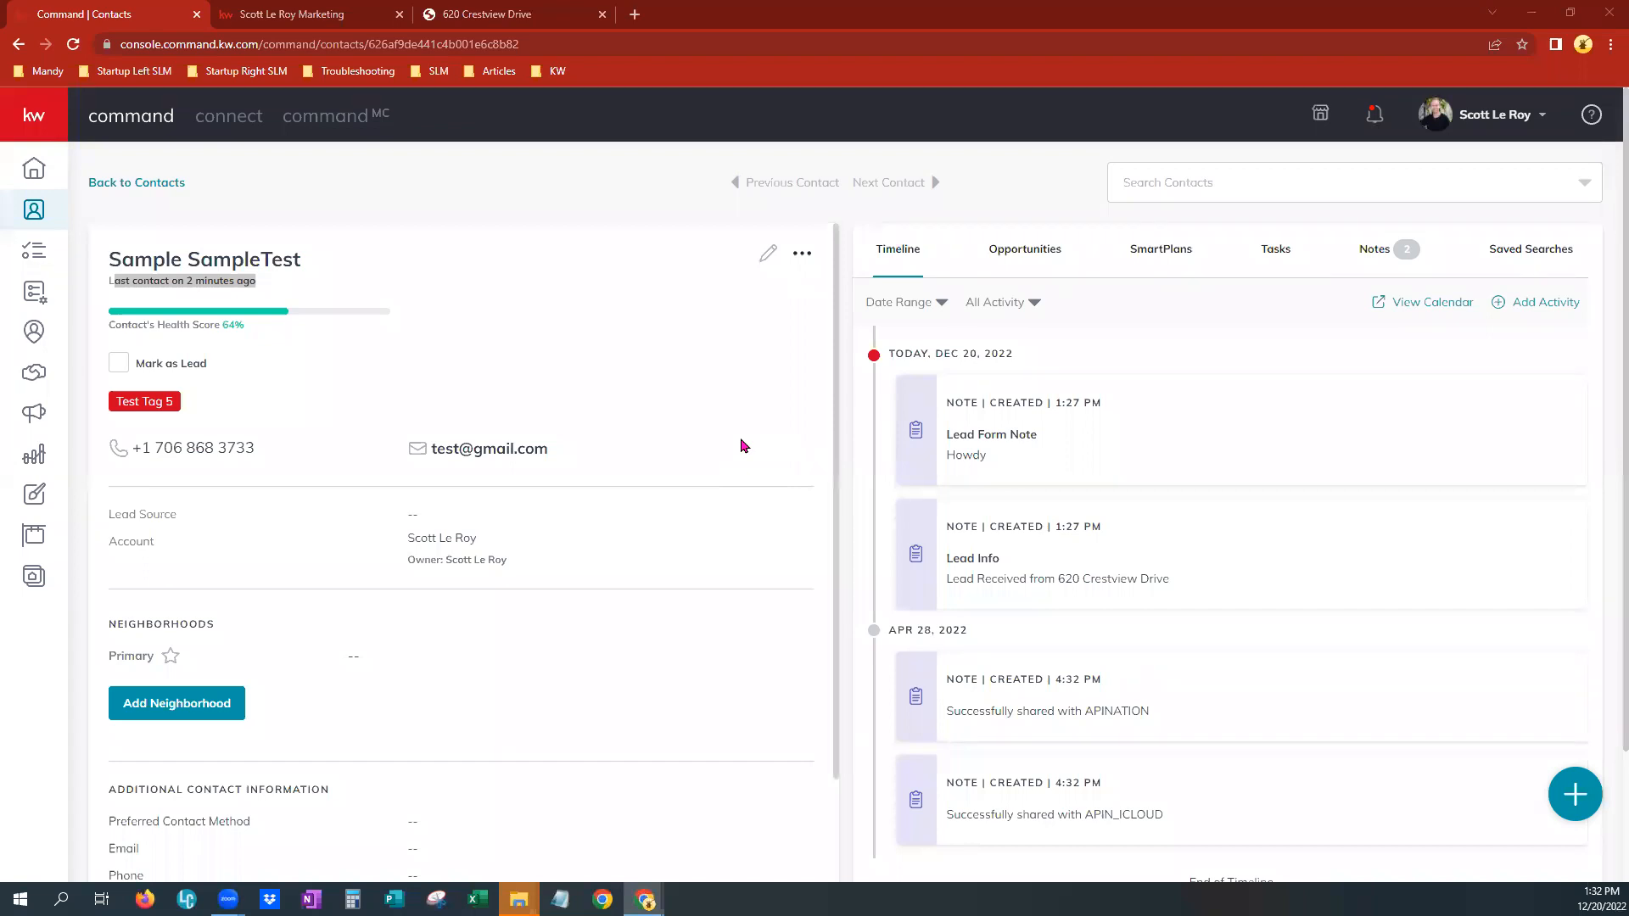
left_click(32, 416)
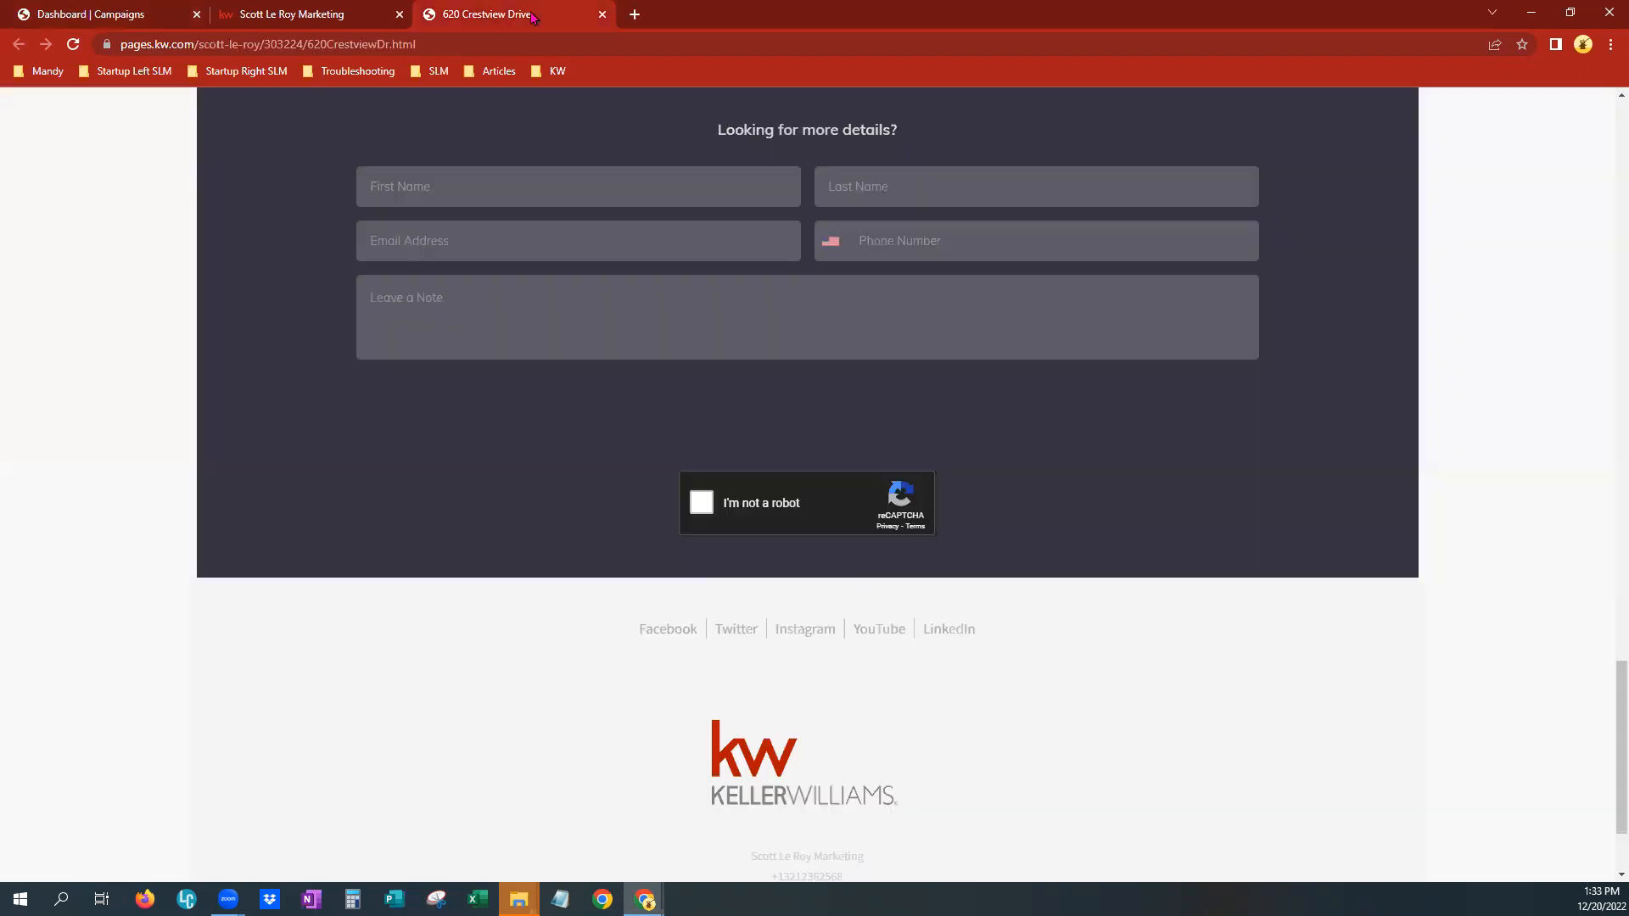
left_click(524, 15)
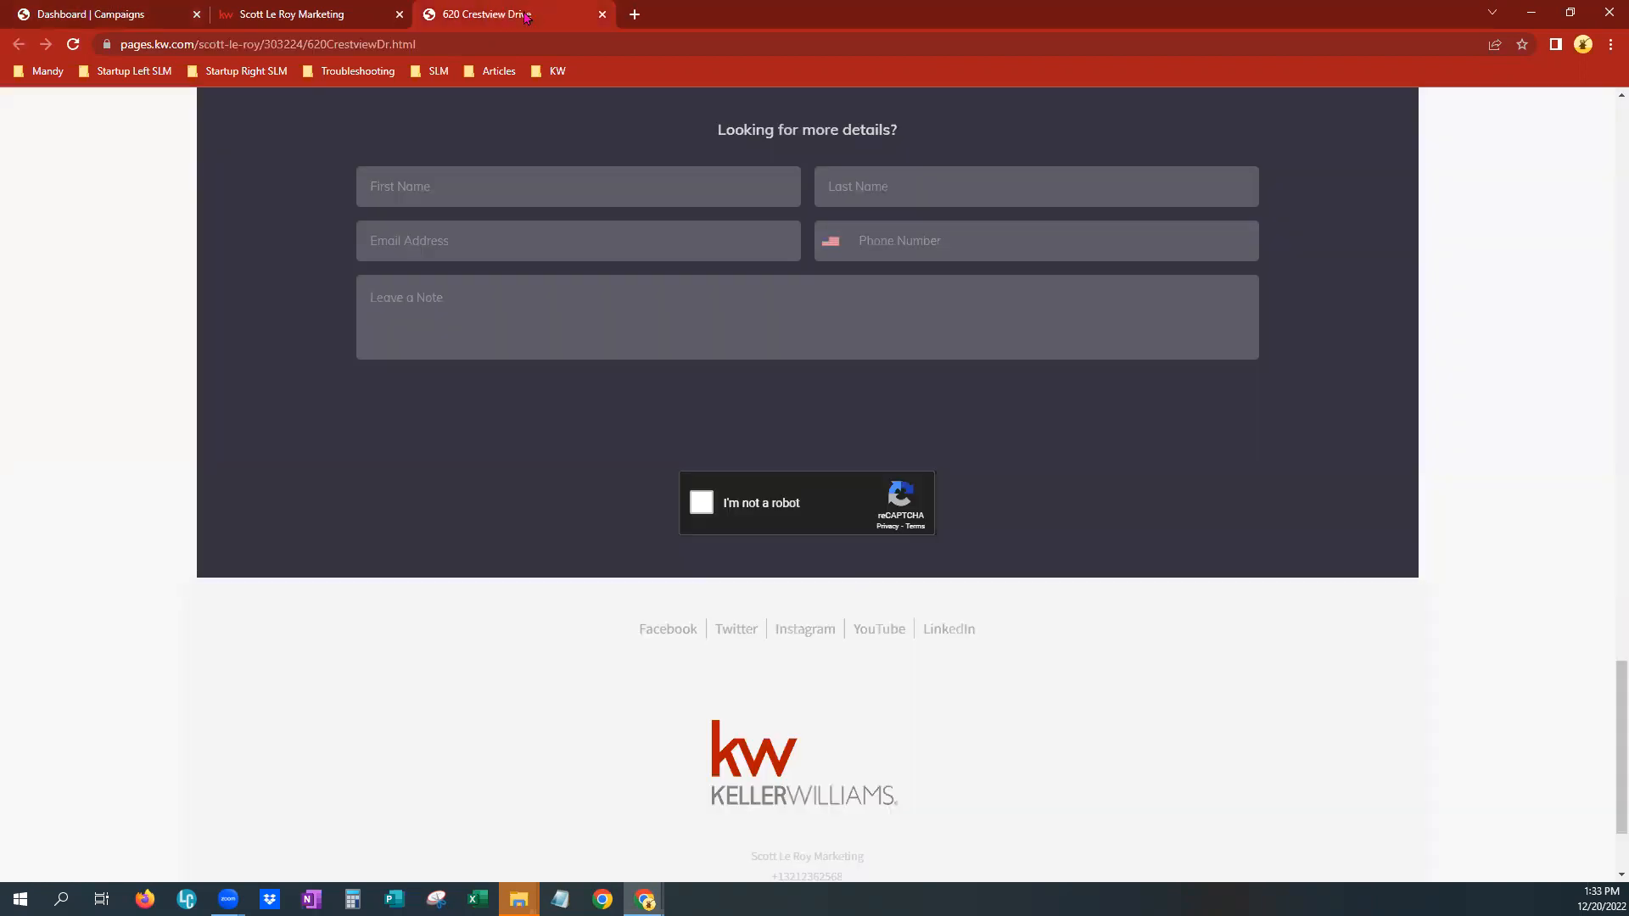
Copy the landing page's URL from the address bar and scroll back to the top of the page
left_click(353, 44)
right_click(353, 44)
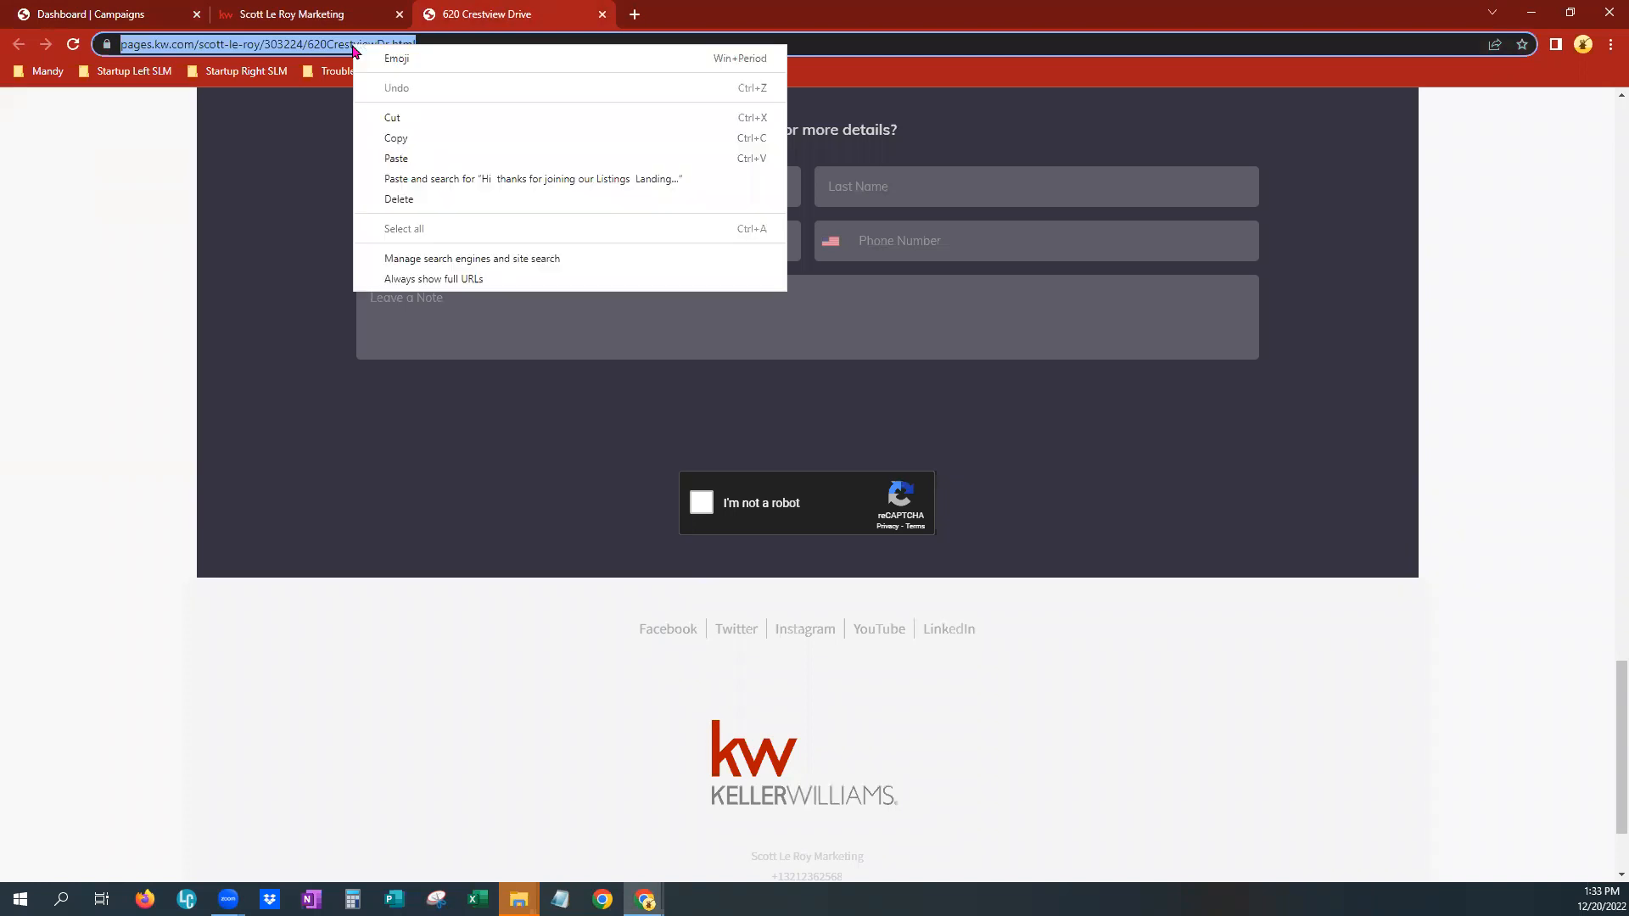
left_click(381, 138)
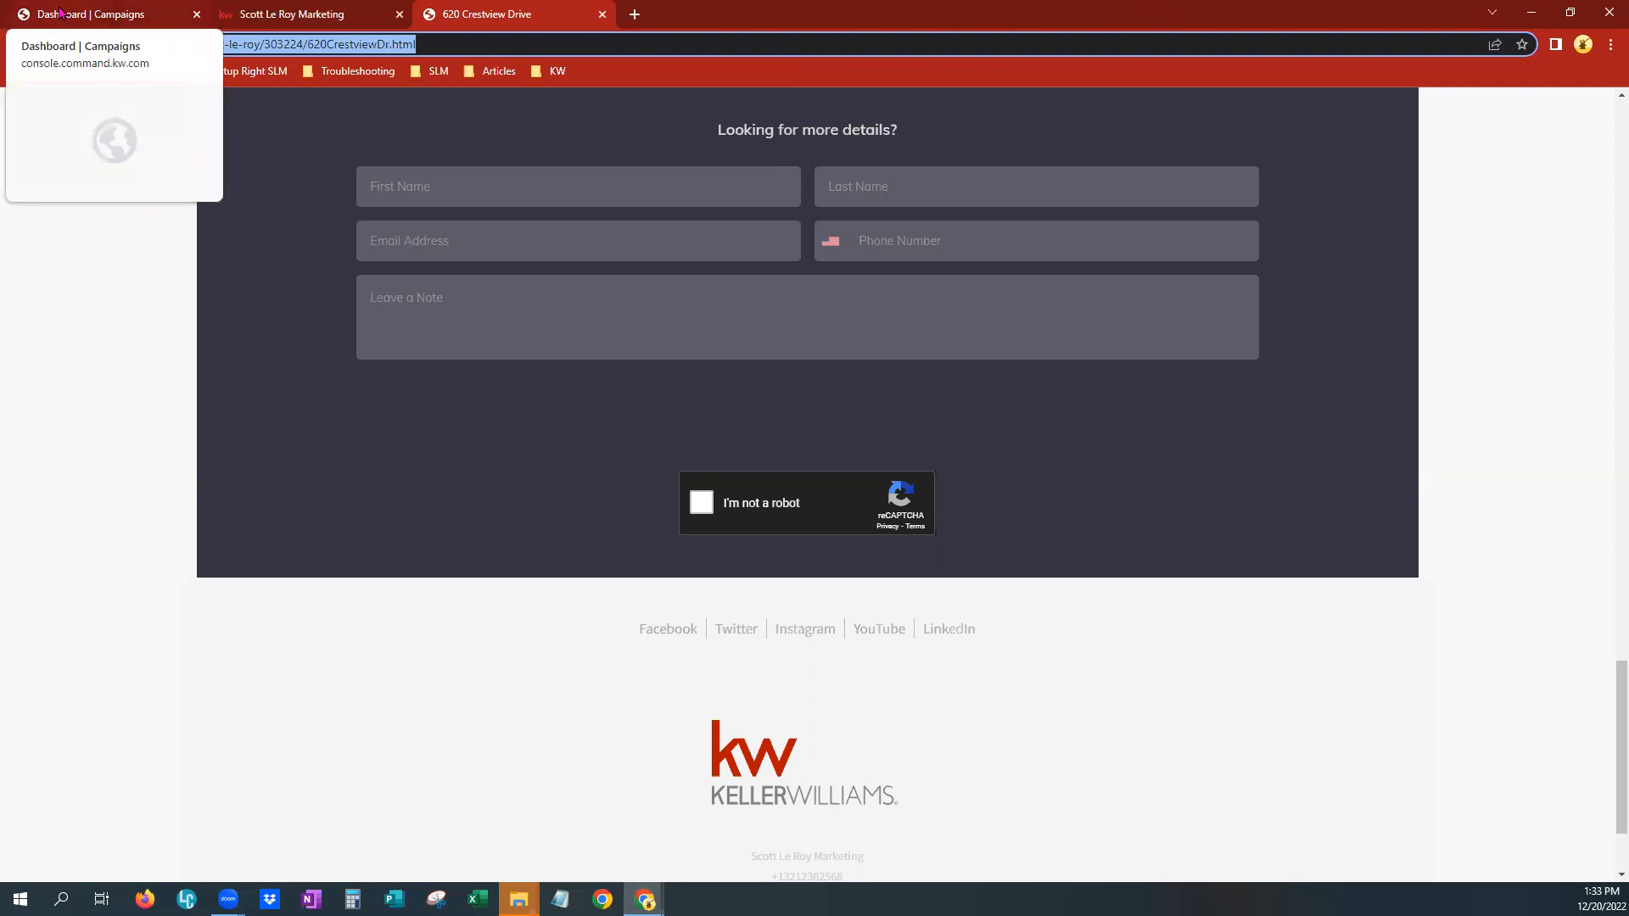
scroll(1001, 679, "up", 20)
scroll(996, 662, "up", 5)
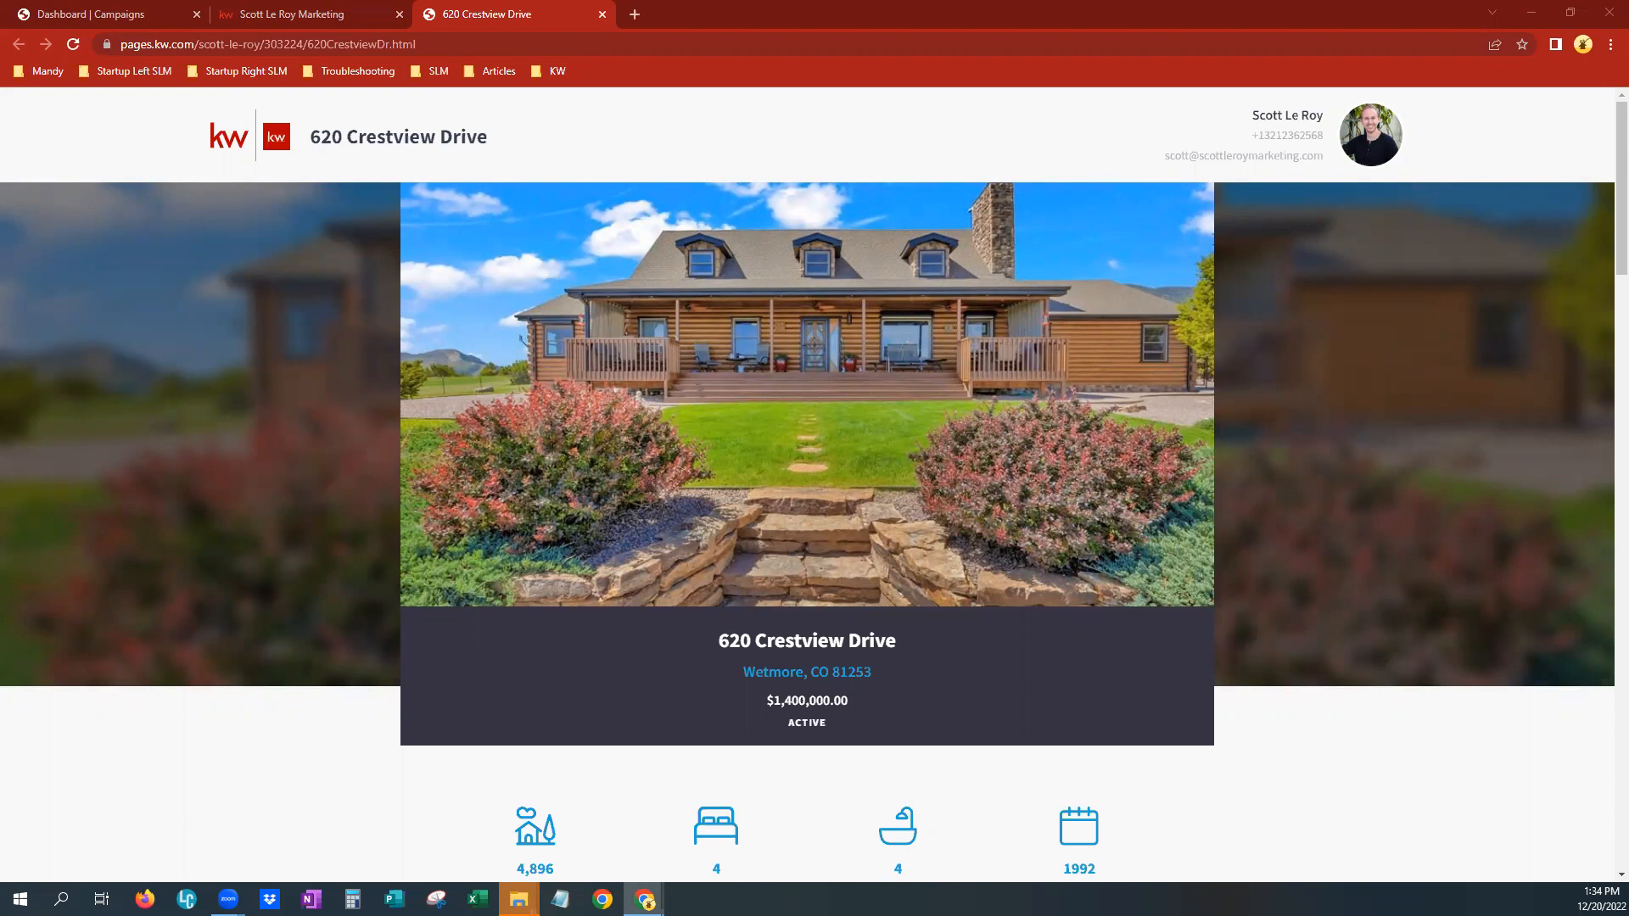
Open a new browser tab and go to the qr-code-generator.com site
left_click(635, 41)
key("ctrl+t")
left_click(640, 42)
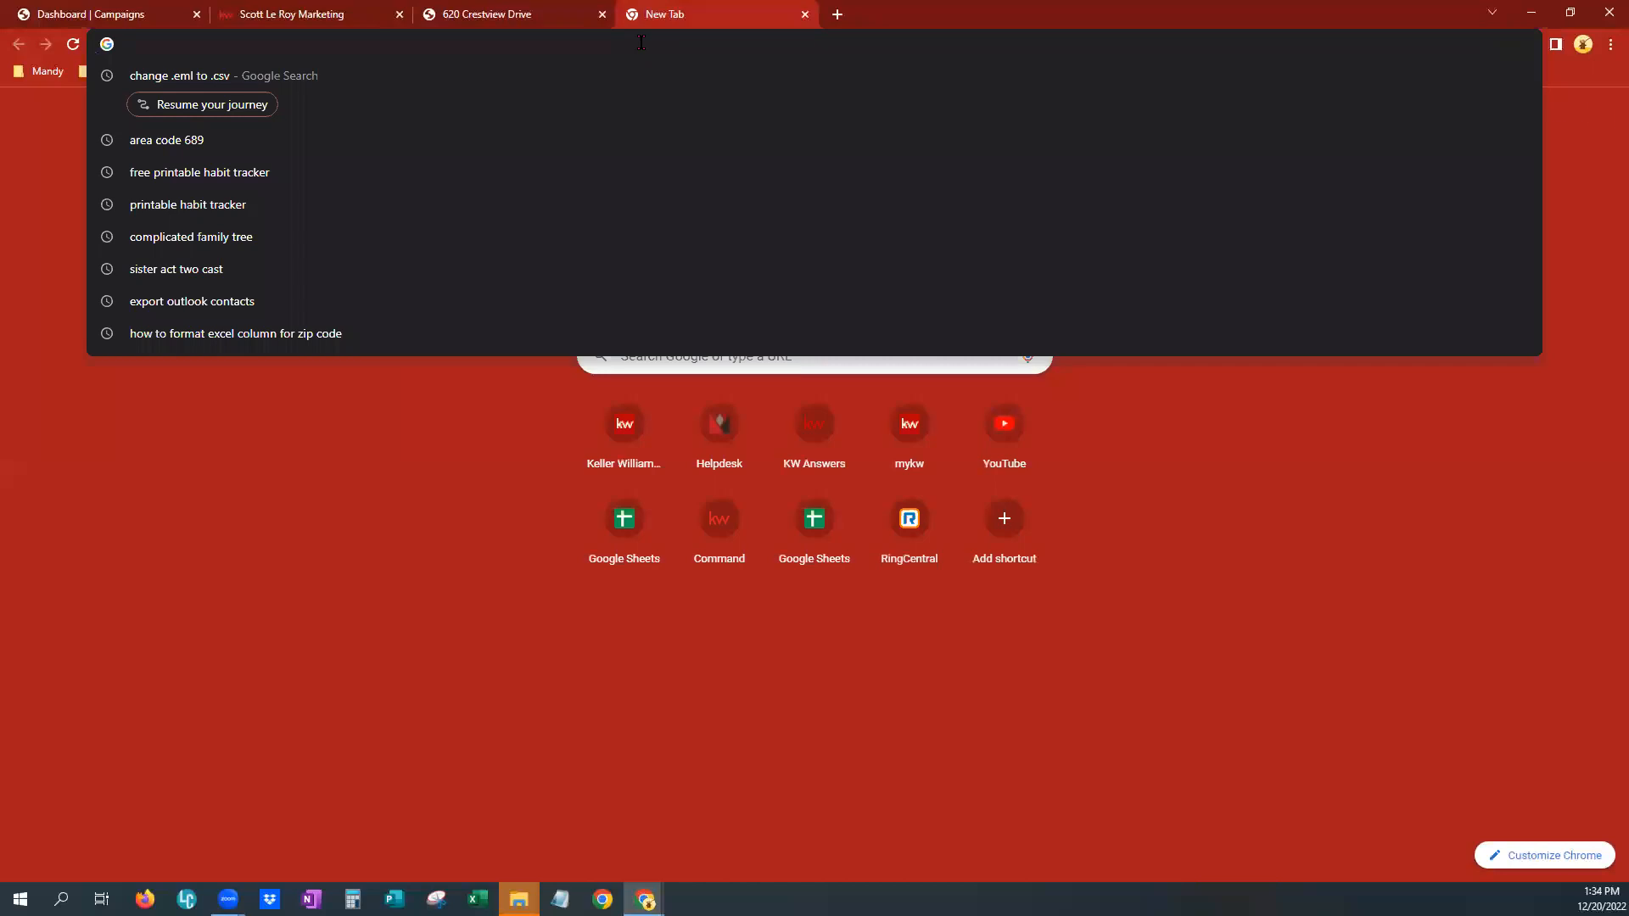
type("qr-code-generator.com")
key("Return")
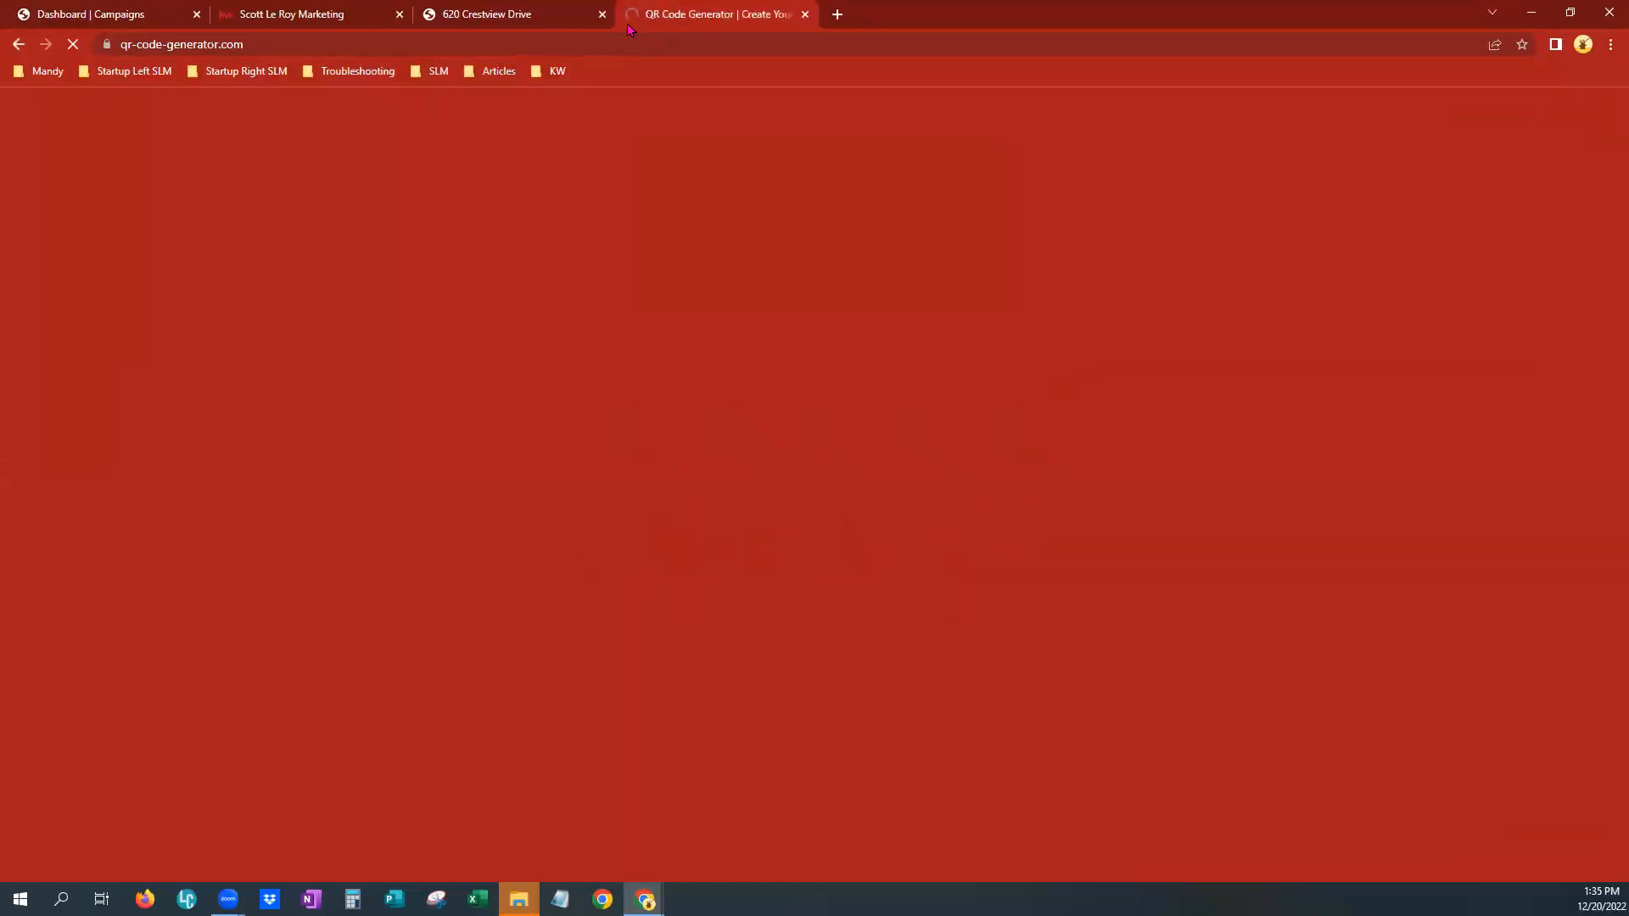
Return to the landing page tab and copy its full https URL from the address bar
left_click(500, 12)
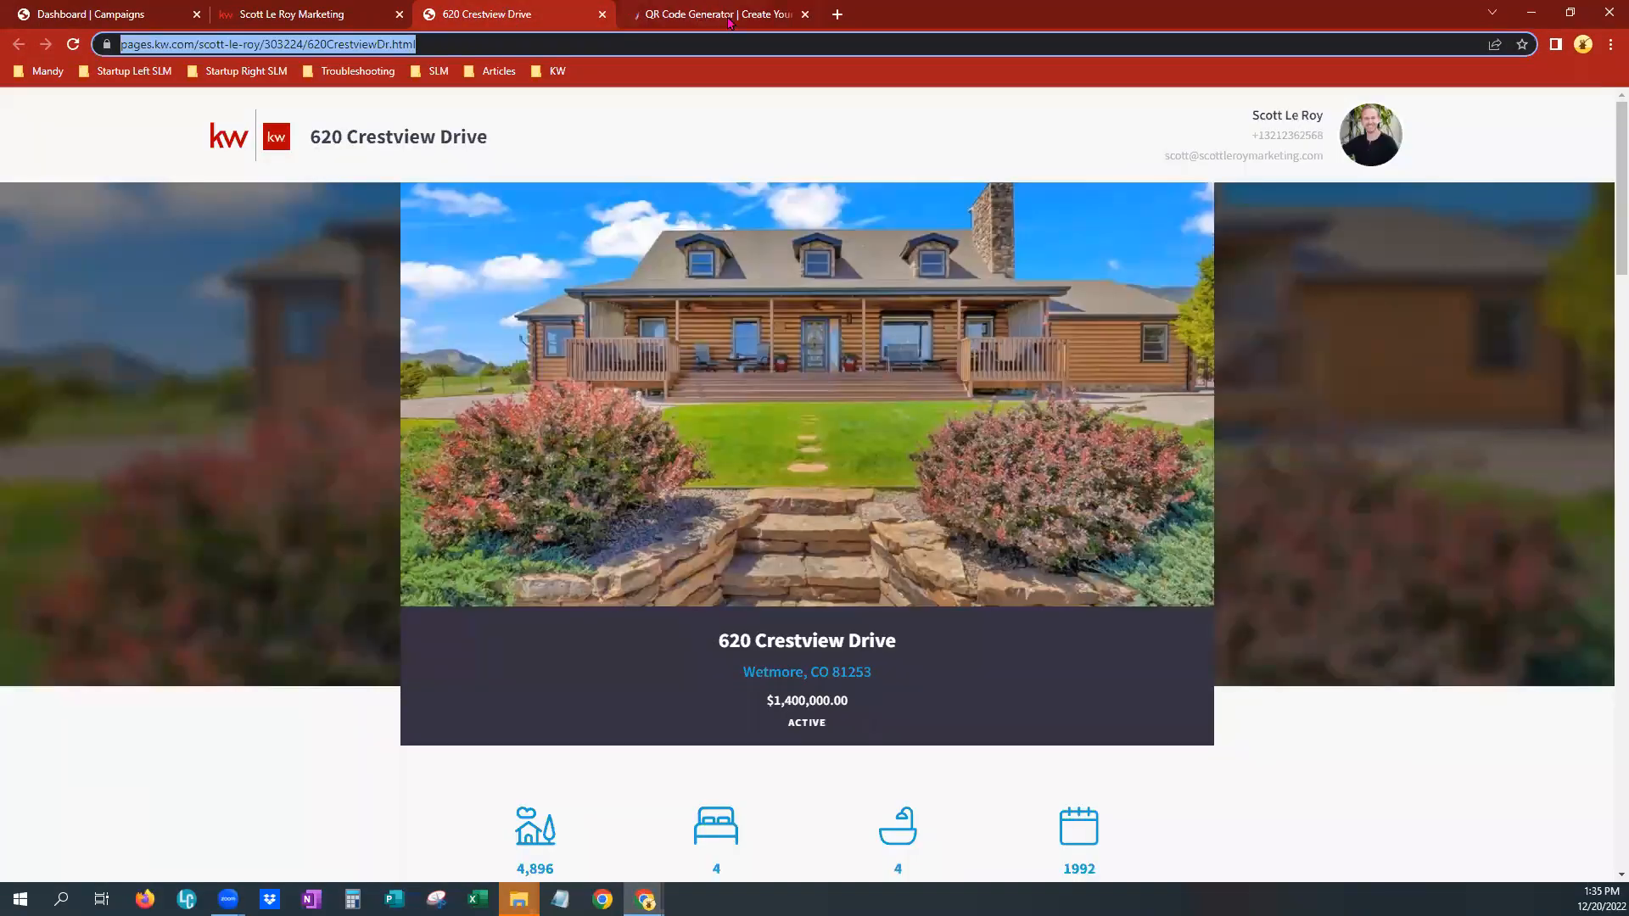
left_click(310, 46)
double_click(310, 46)
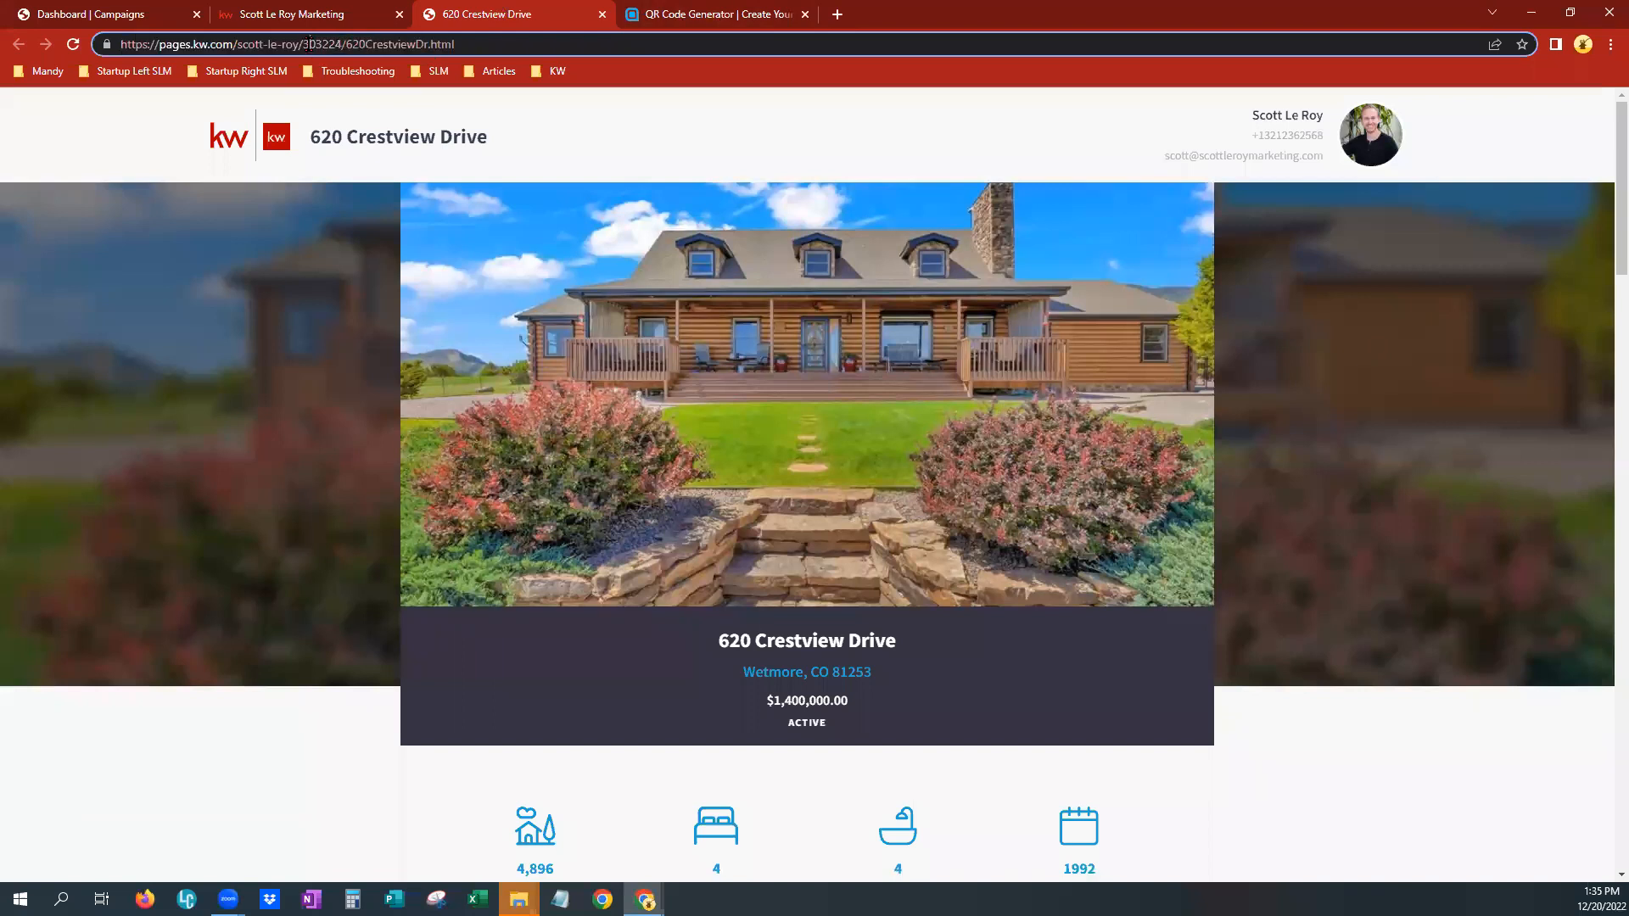
triple_click(310, 49)
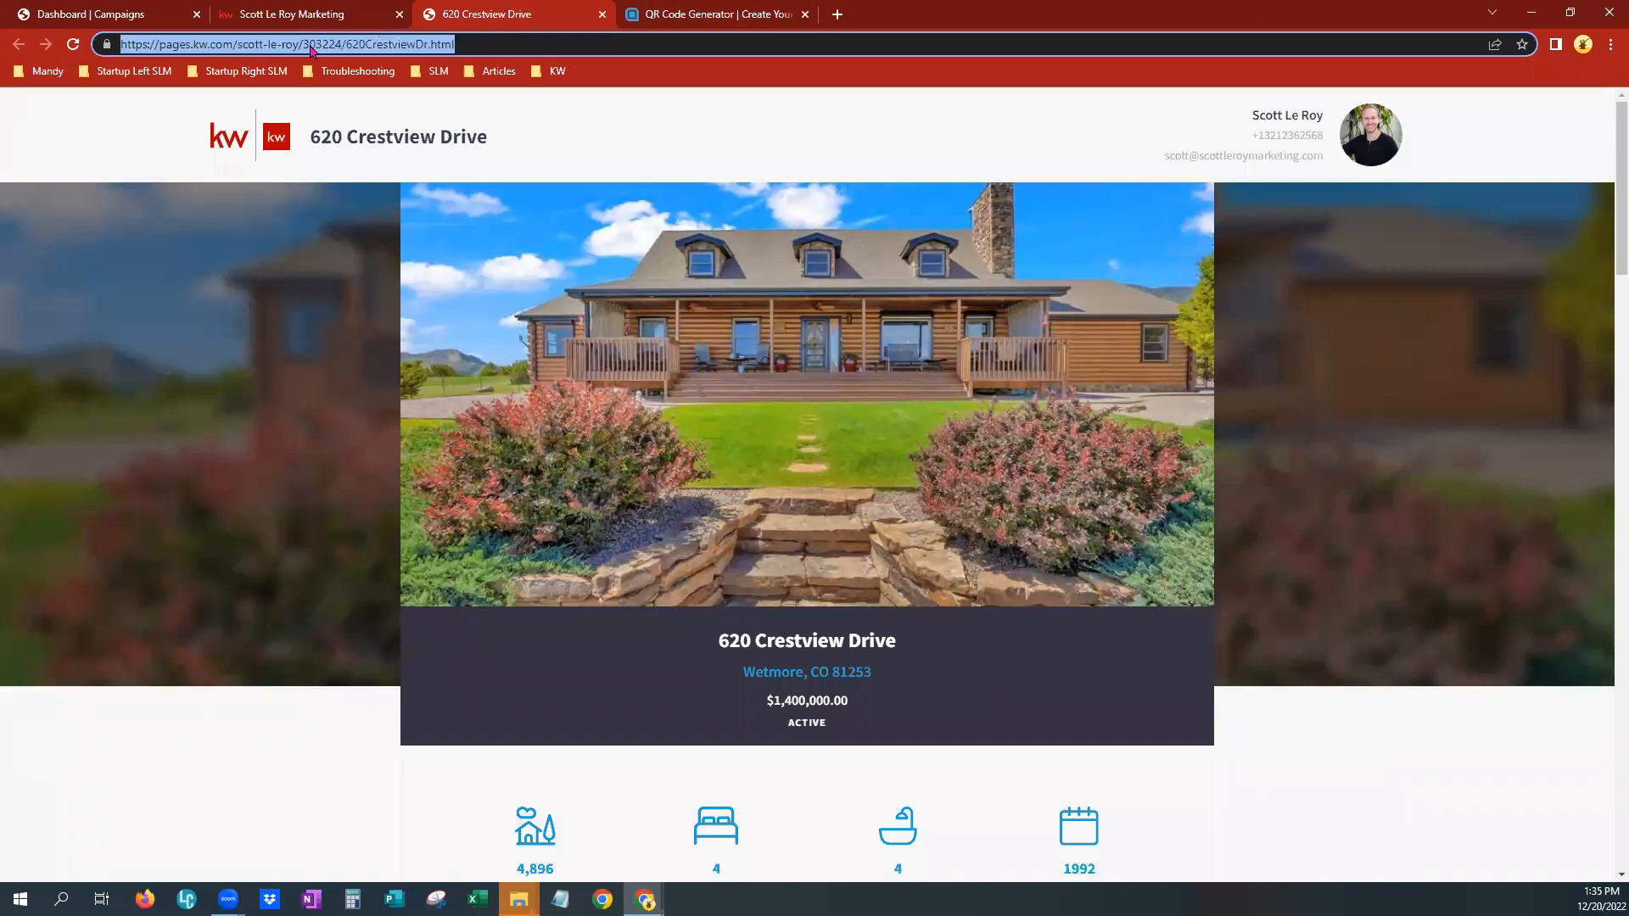
right_click(311, 49)
left_click(336, 135)
Switch to the QR Code Generator tab and accept all cookies
left_click(707, 17)
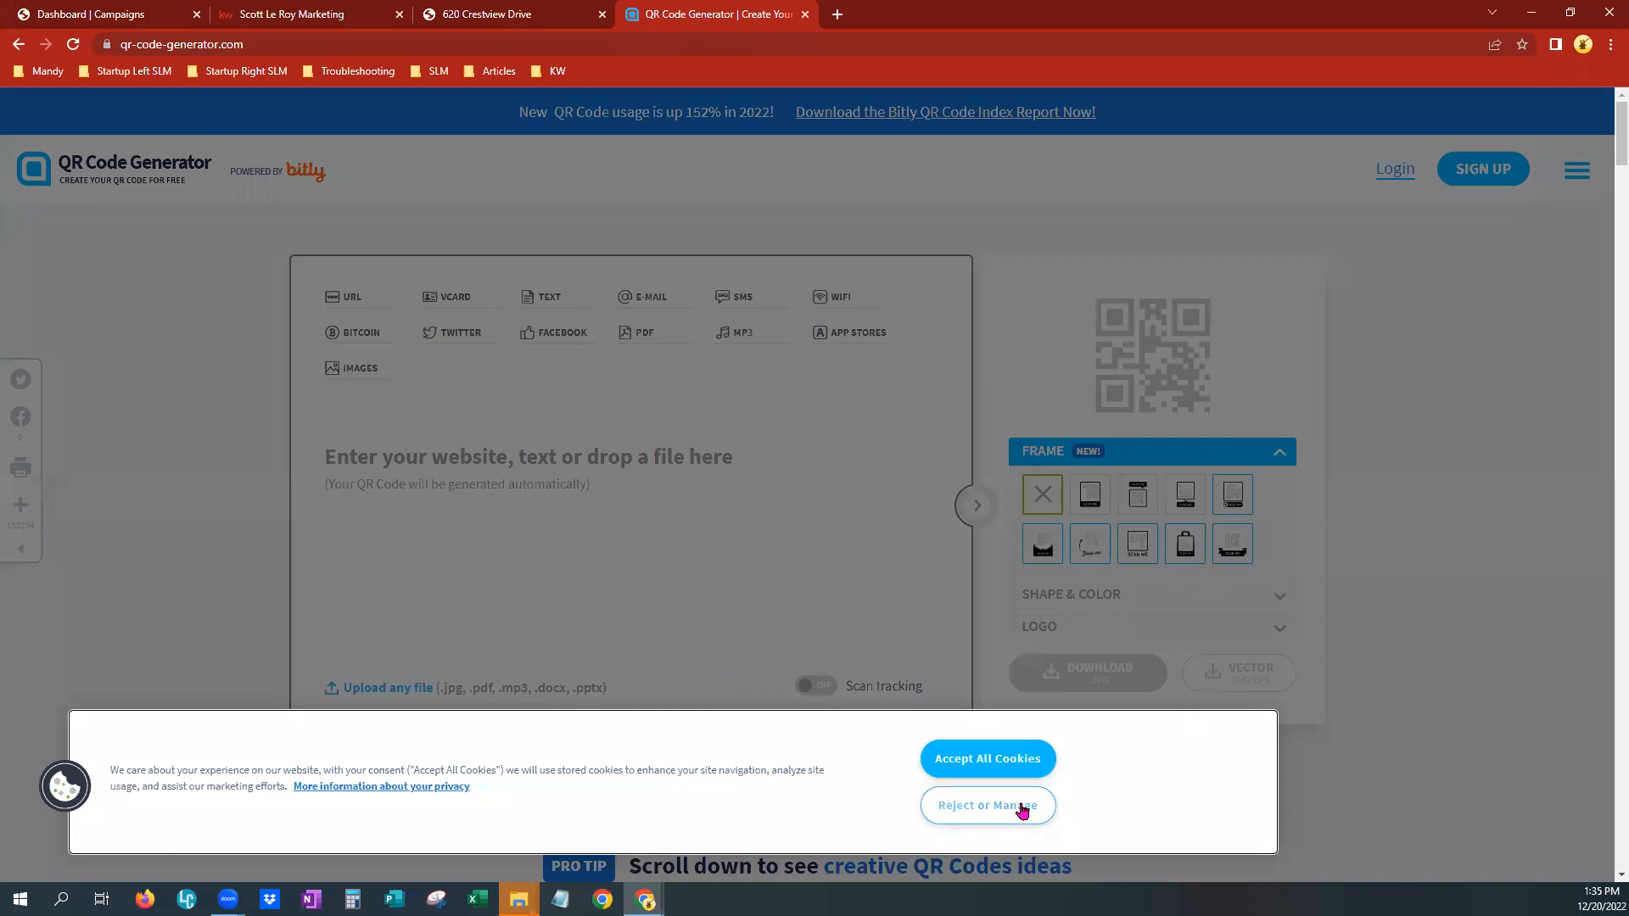
left_click(1000, 760)
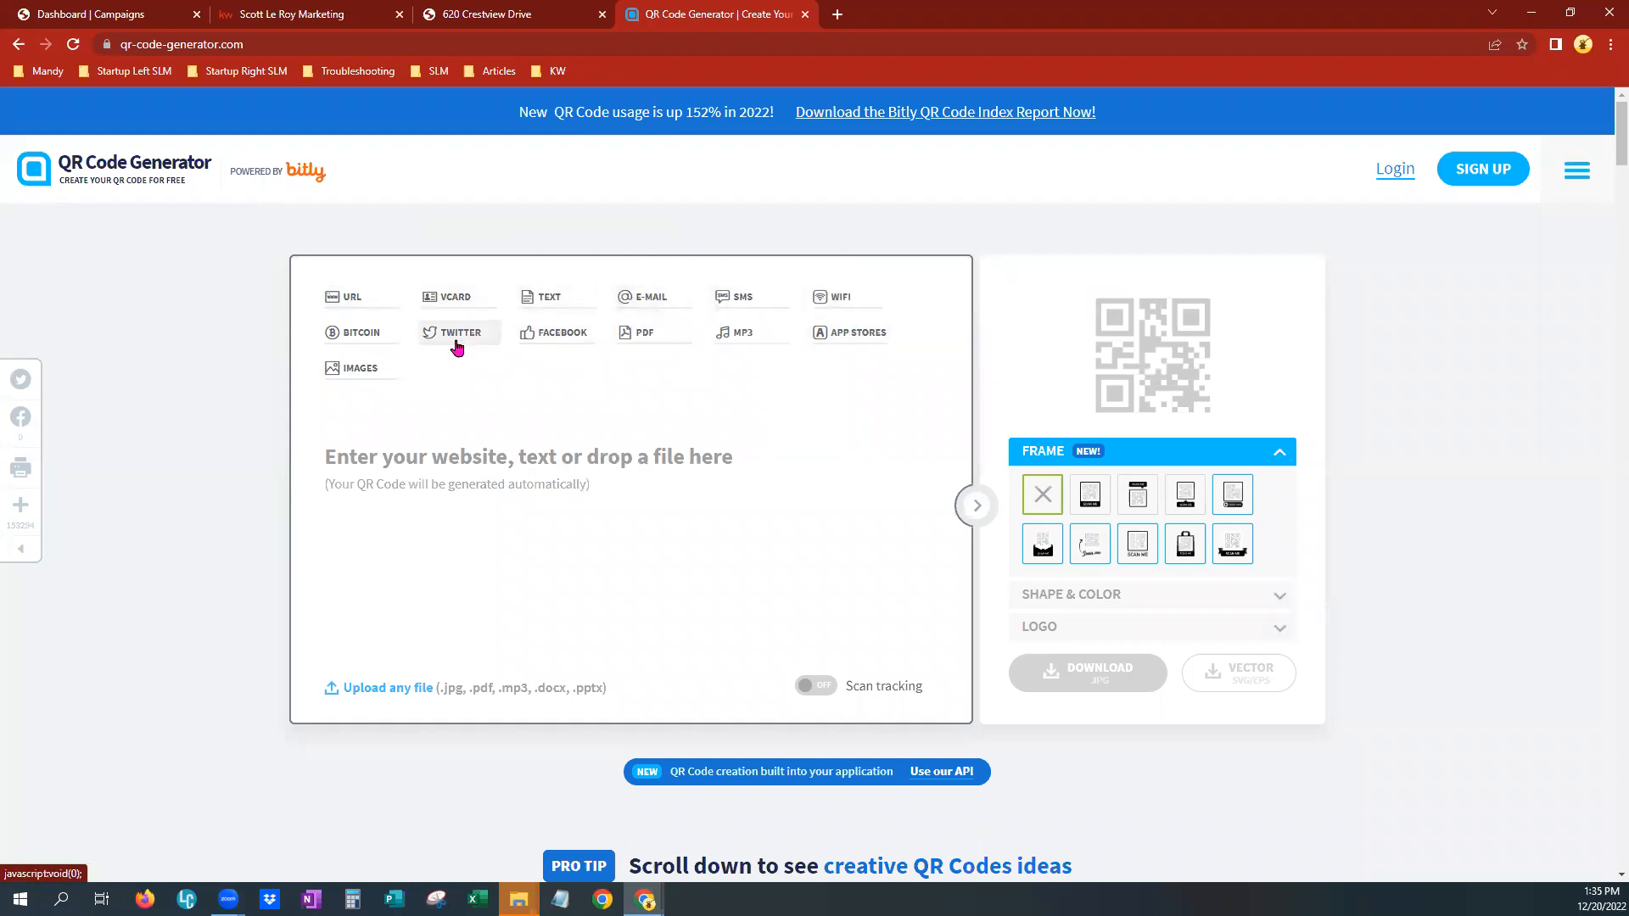
Choose the URL code type and paste the landing page's URL as the QR code's website
left_click(355, 299)
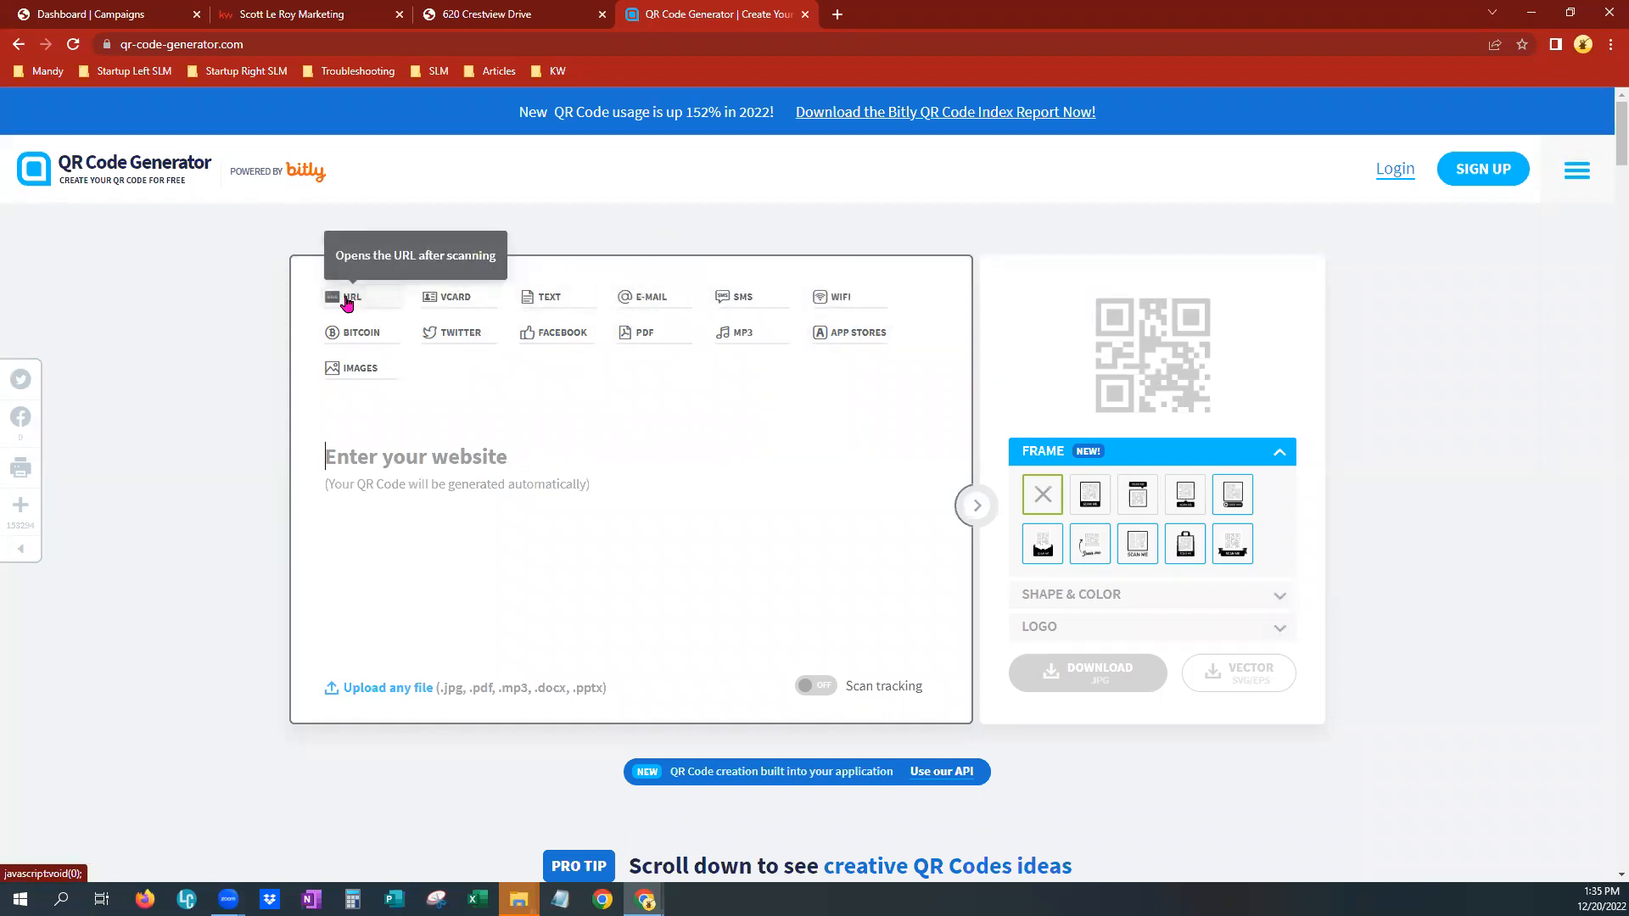
left_click(476, 482)
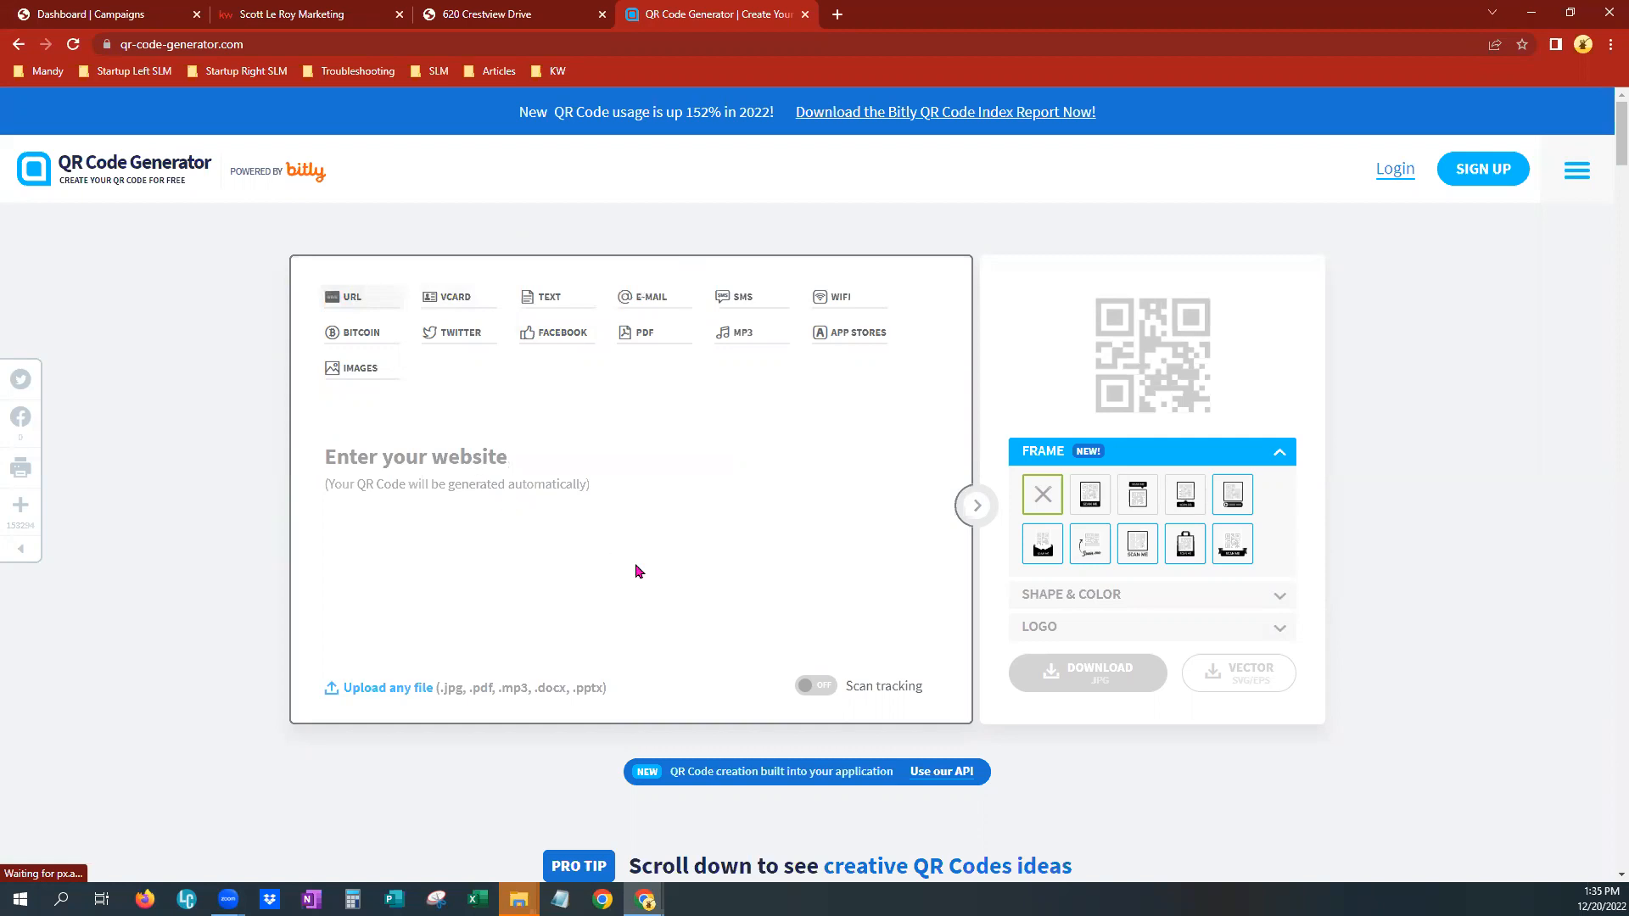
key("ctrl+v")
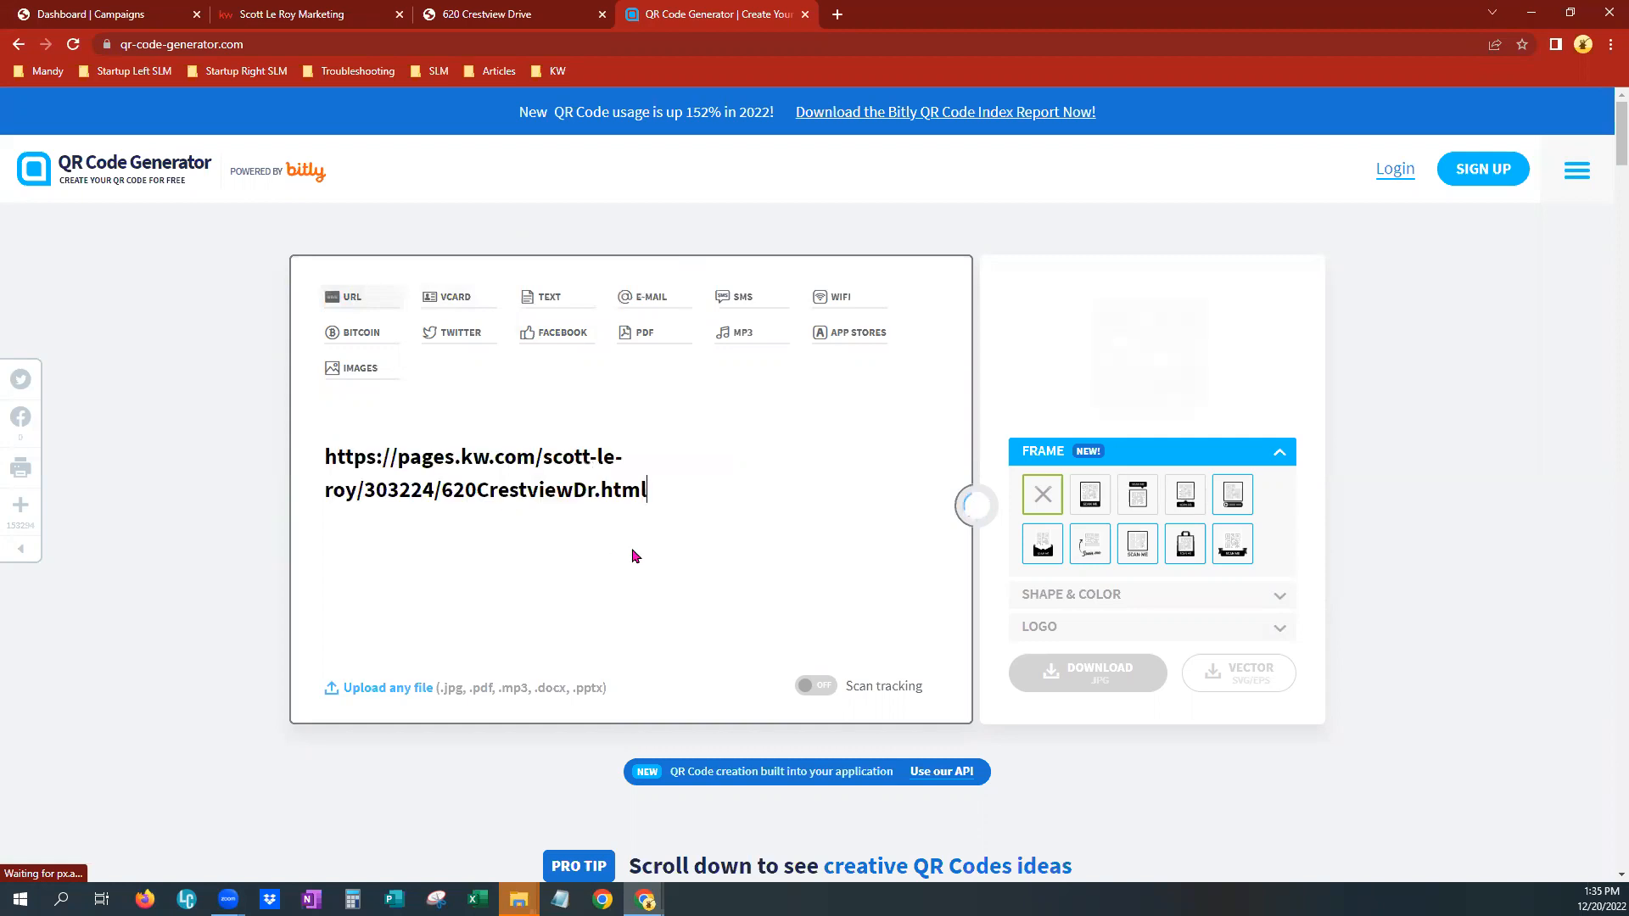